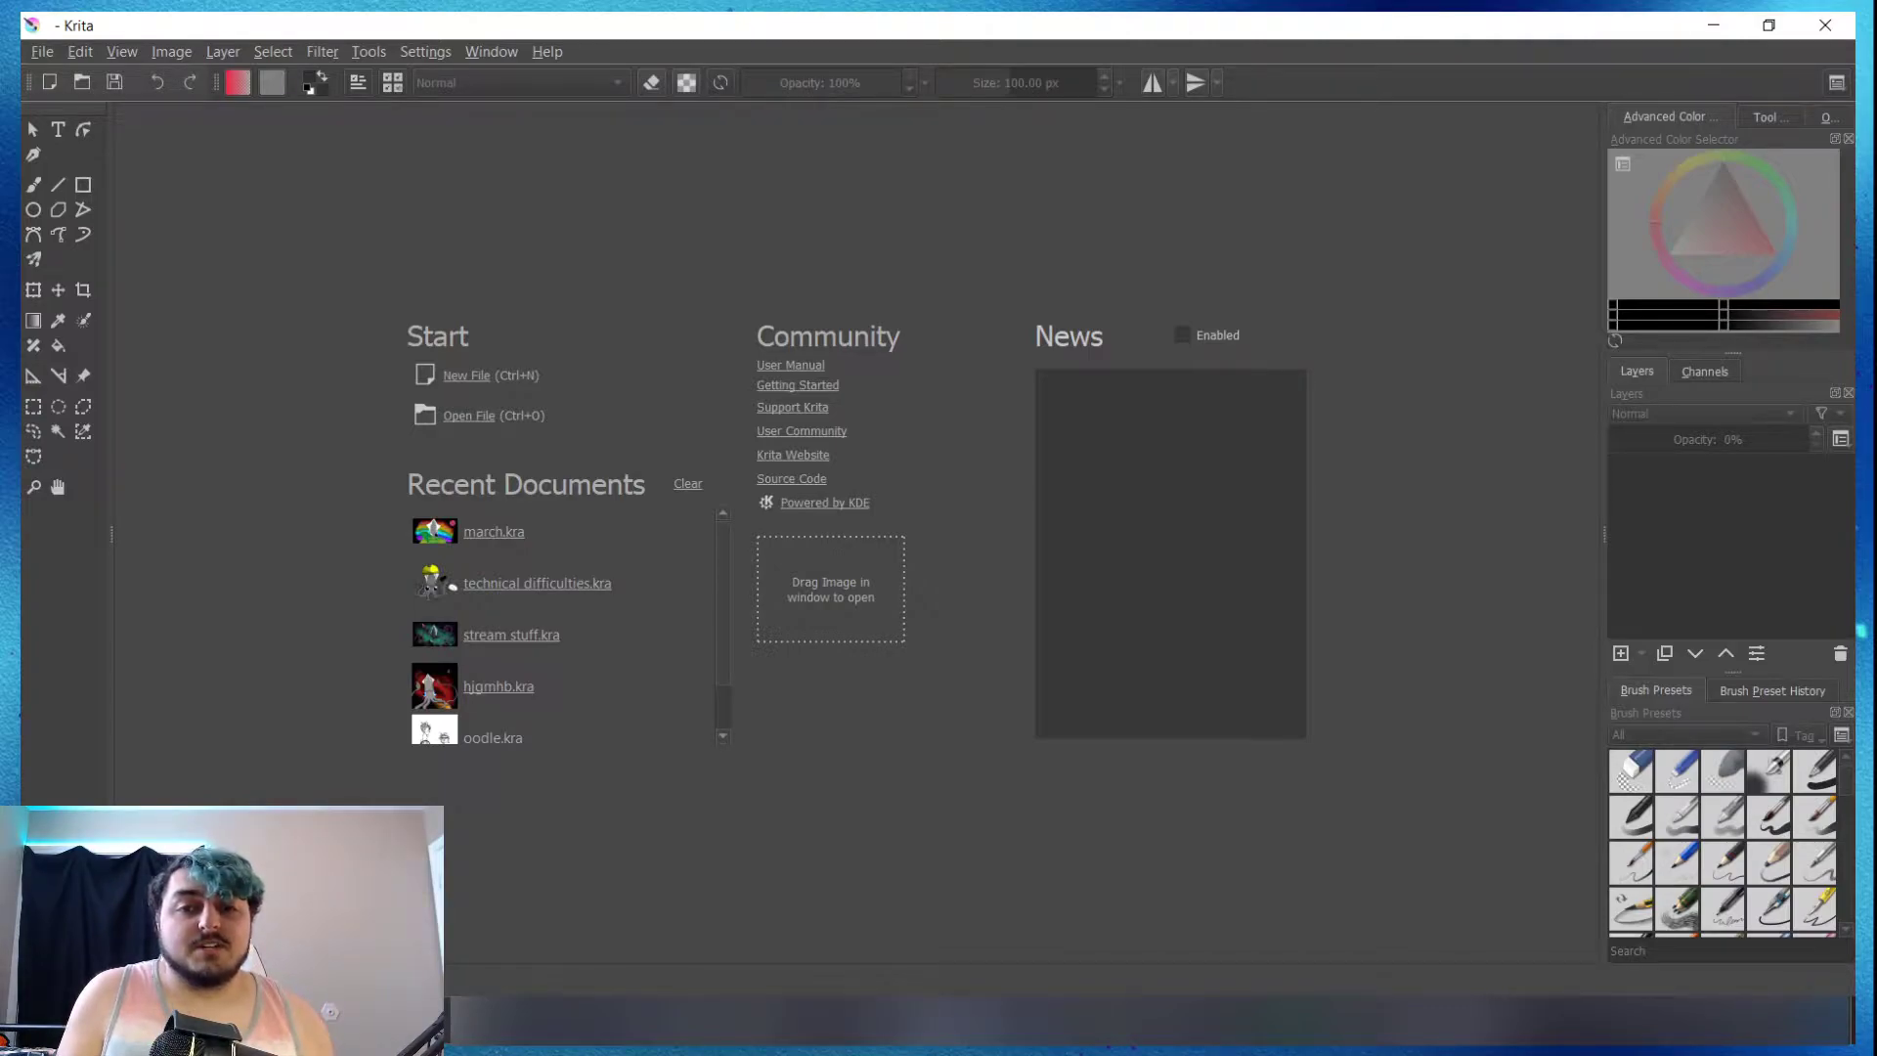
Step: Create a new blank 1980×1080 canvas
{"action": "scroll", "coordinate": [567, 625], "scroll_direction": "down", "scroll_amount": 1}
{"action": "scroll", "coordinate": [567, 626], "scroll_direction": "up", "scroll_amount": 1}
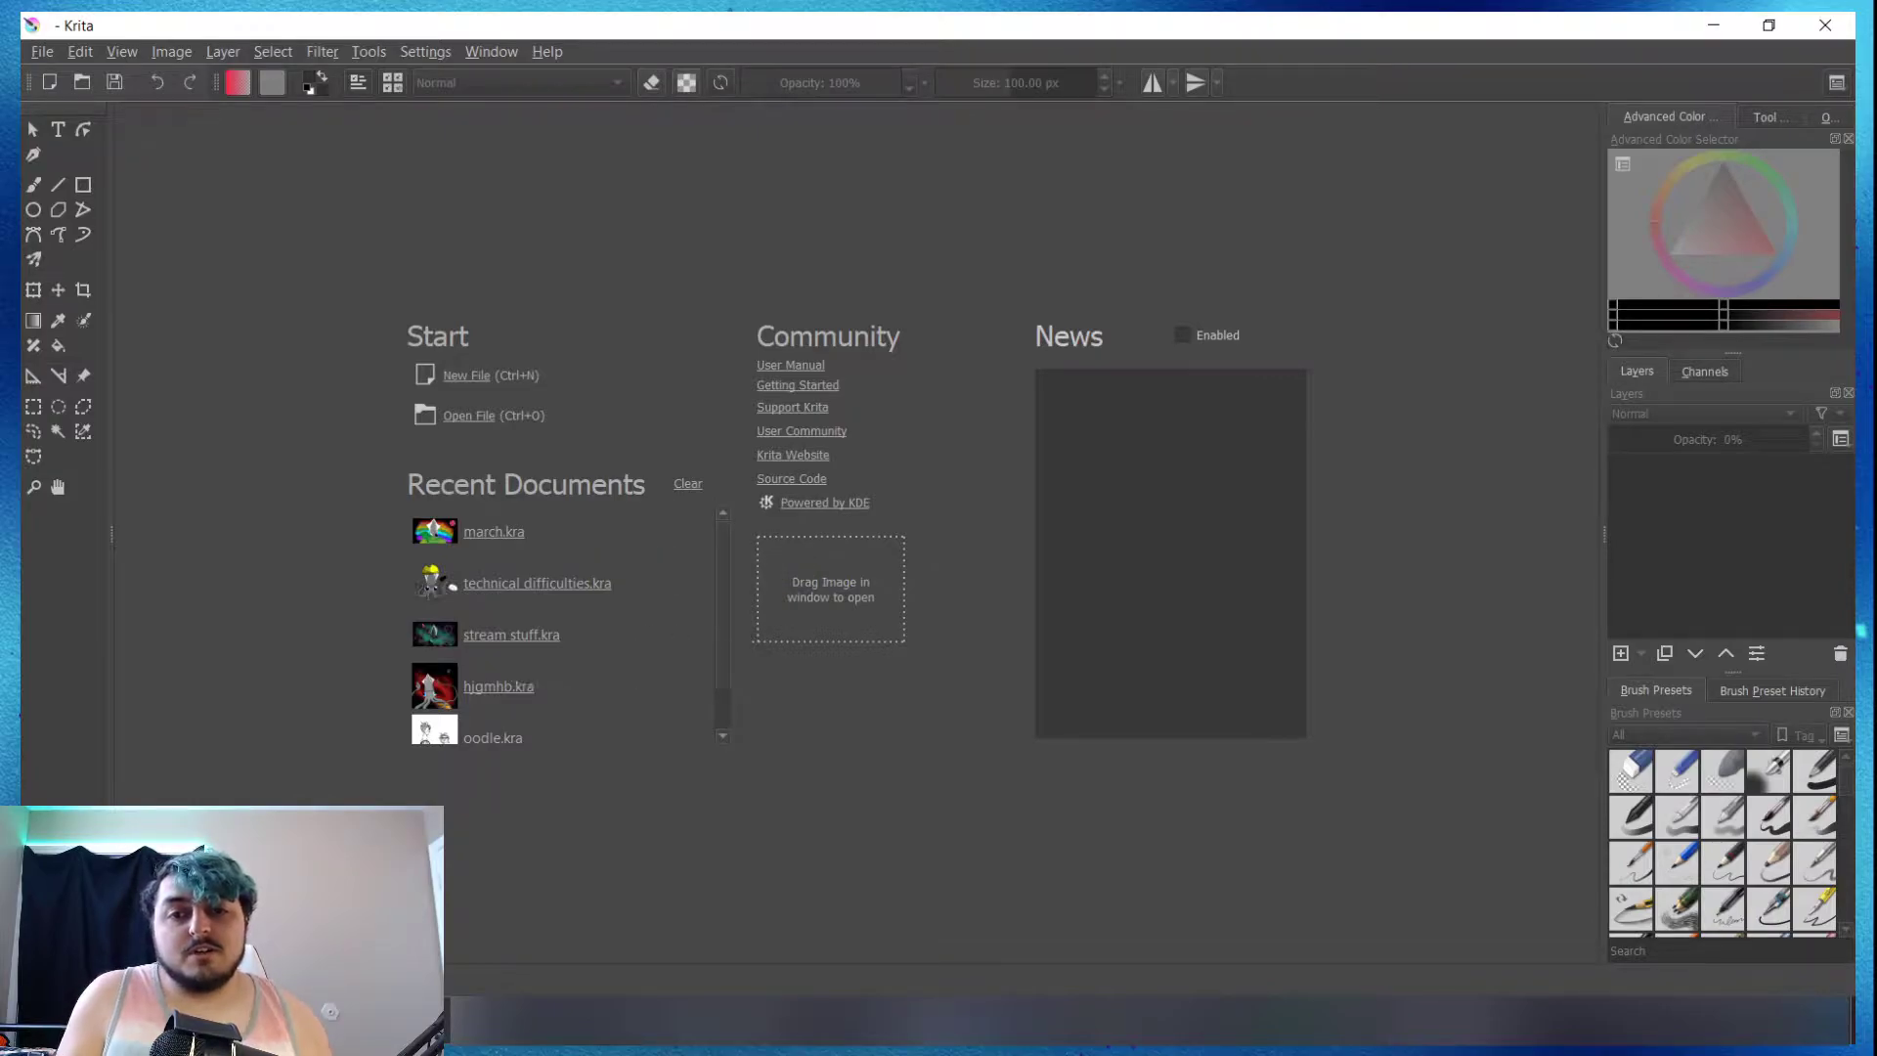
{"action": "key", "text": "ctrl+n"}
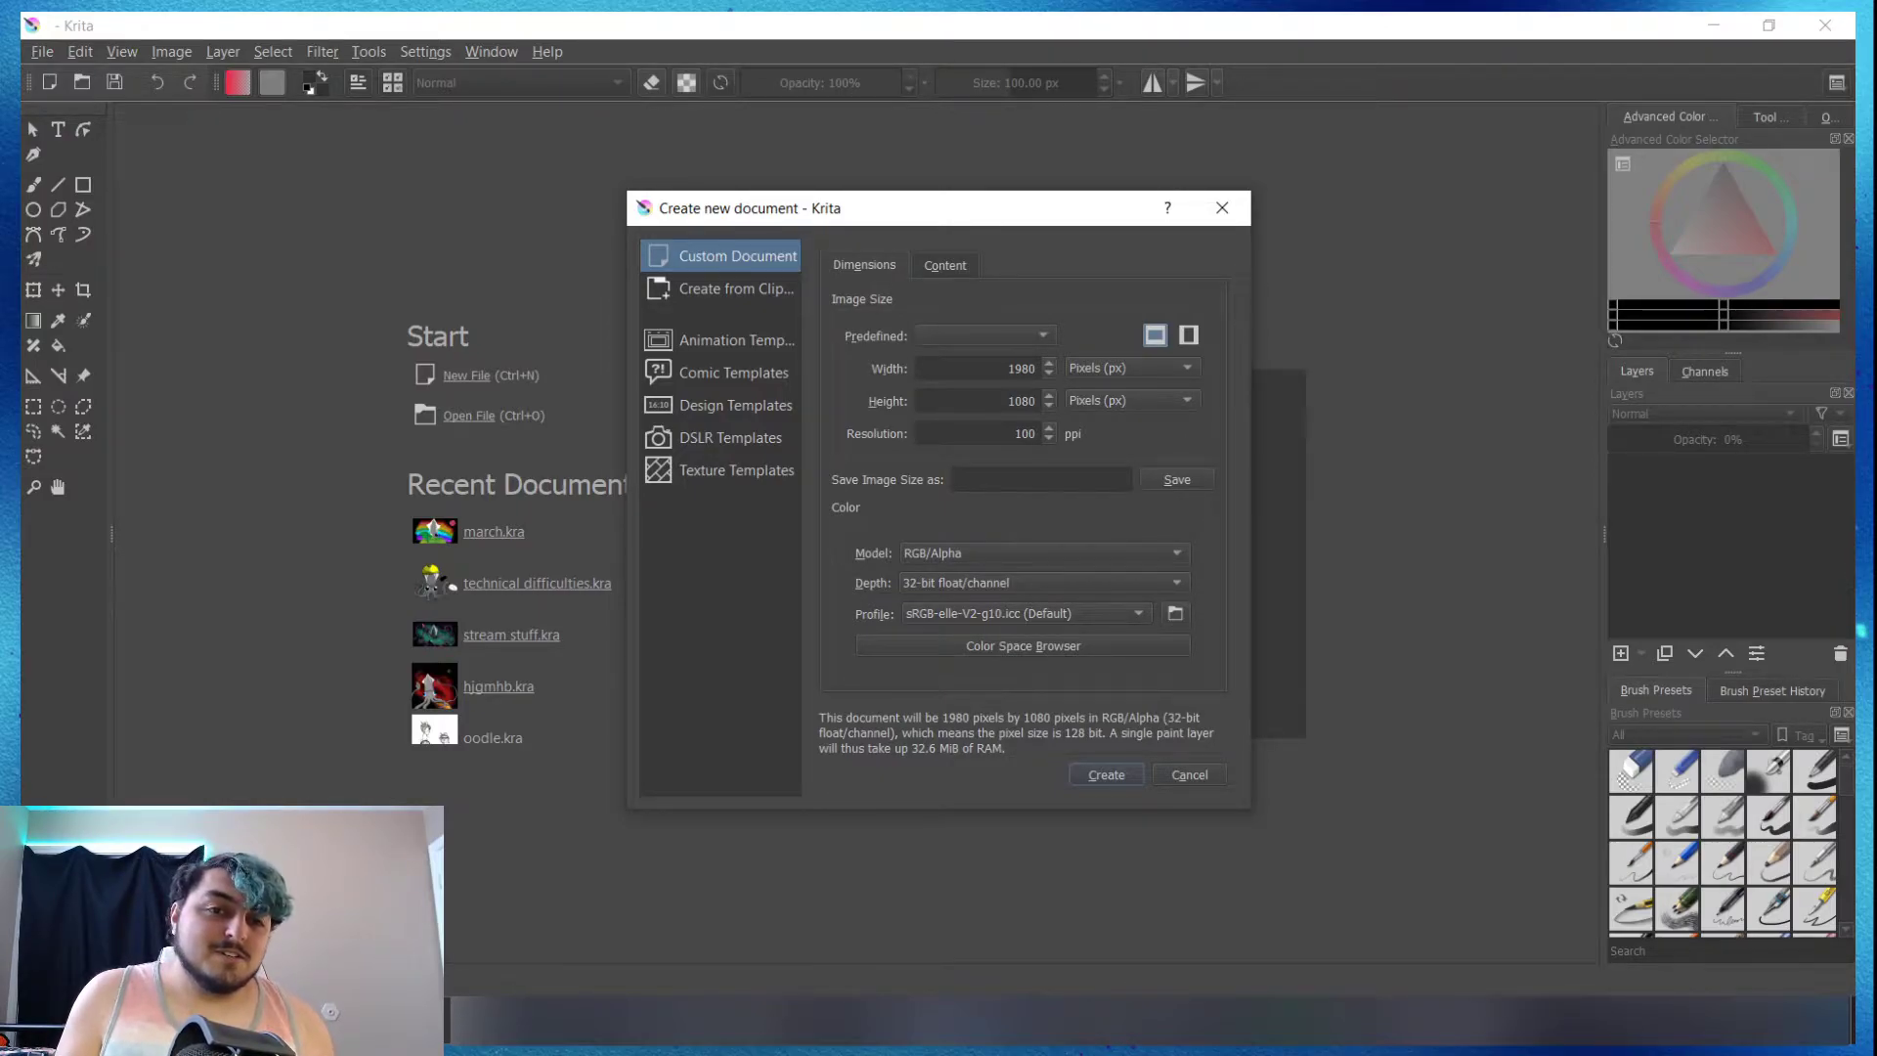
{"action": "key", "text": "Return"}
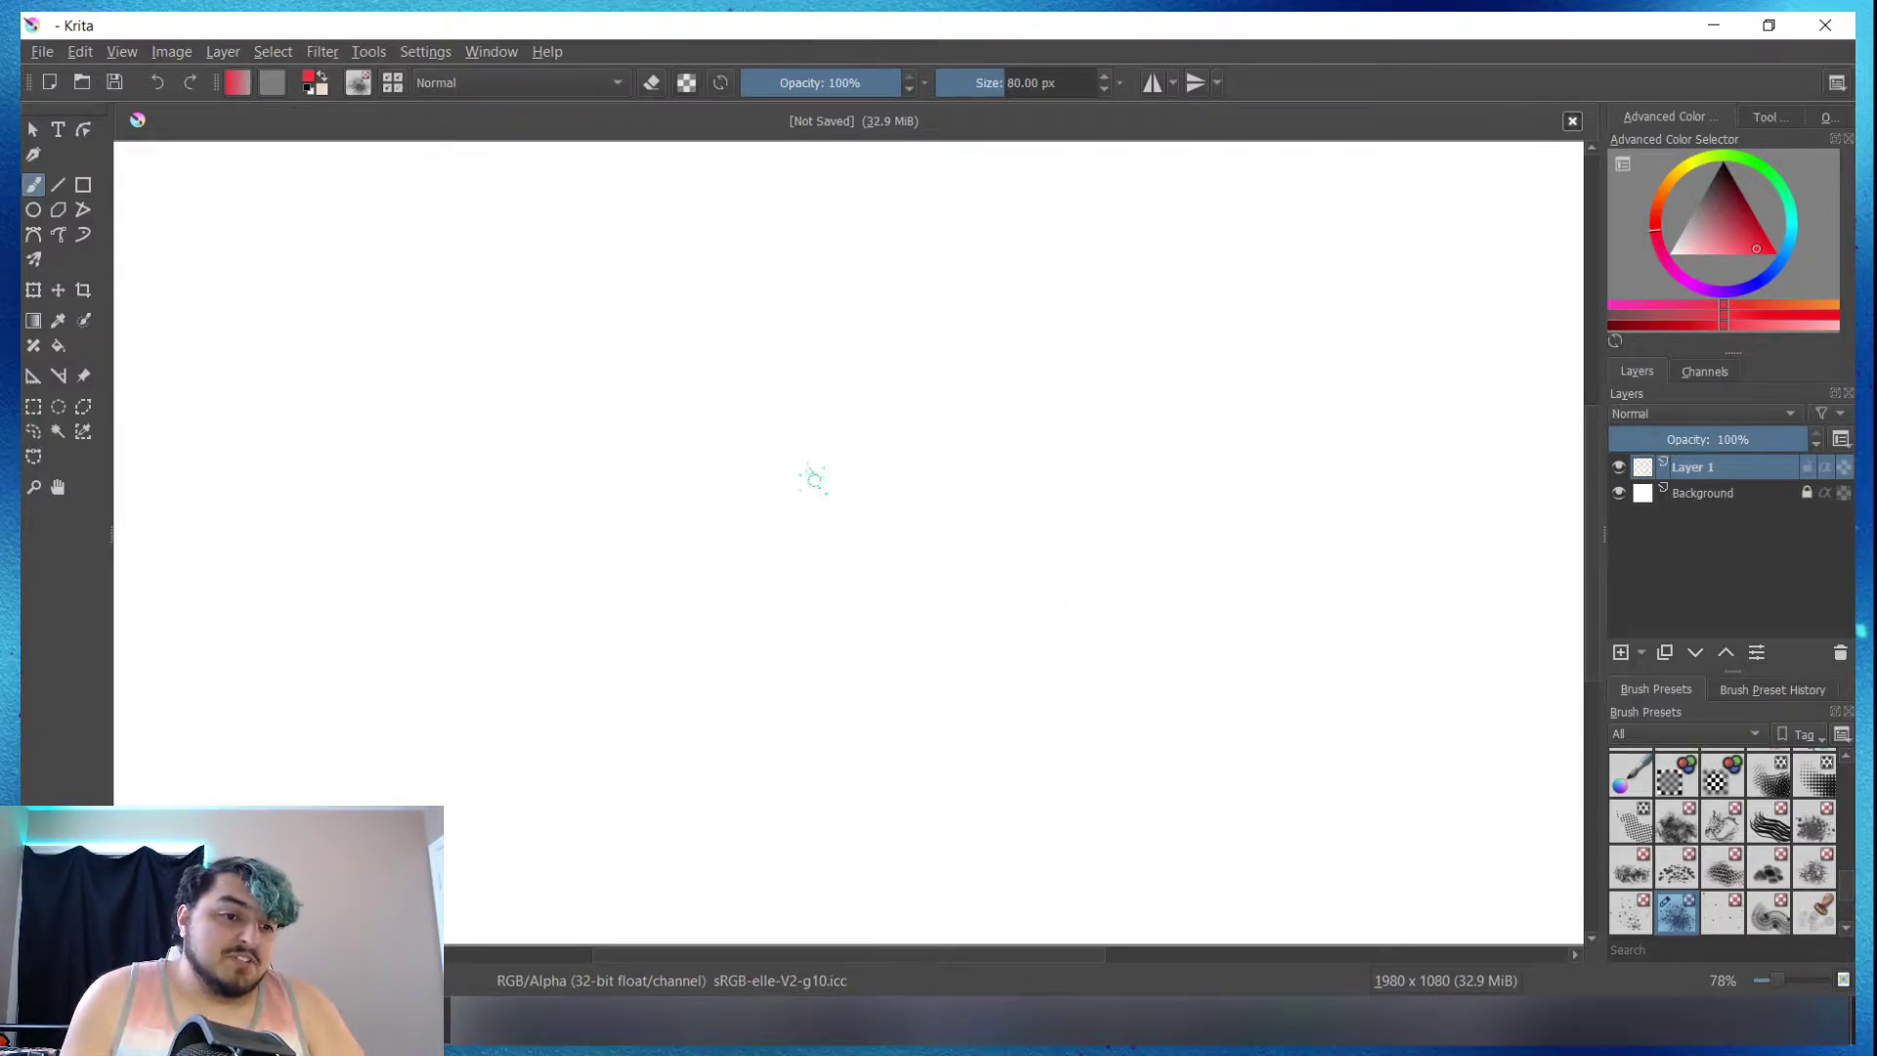
Step: Undo a test spray stroke, then choose a 40 px pen preset in black
{"action": "mouse_move", "coordinate": [813, 473]}
{"action": "left_mouse_down"}
{"action": "mouse_move", "coordinate": [850, 427]}
{"action": "mouse_move", "coordinate": [1060, 531]}
{"action": "left_mouse_up"}
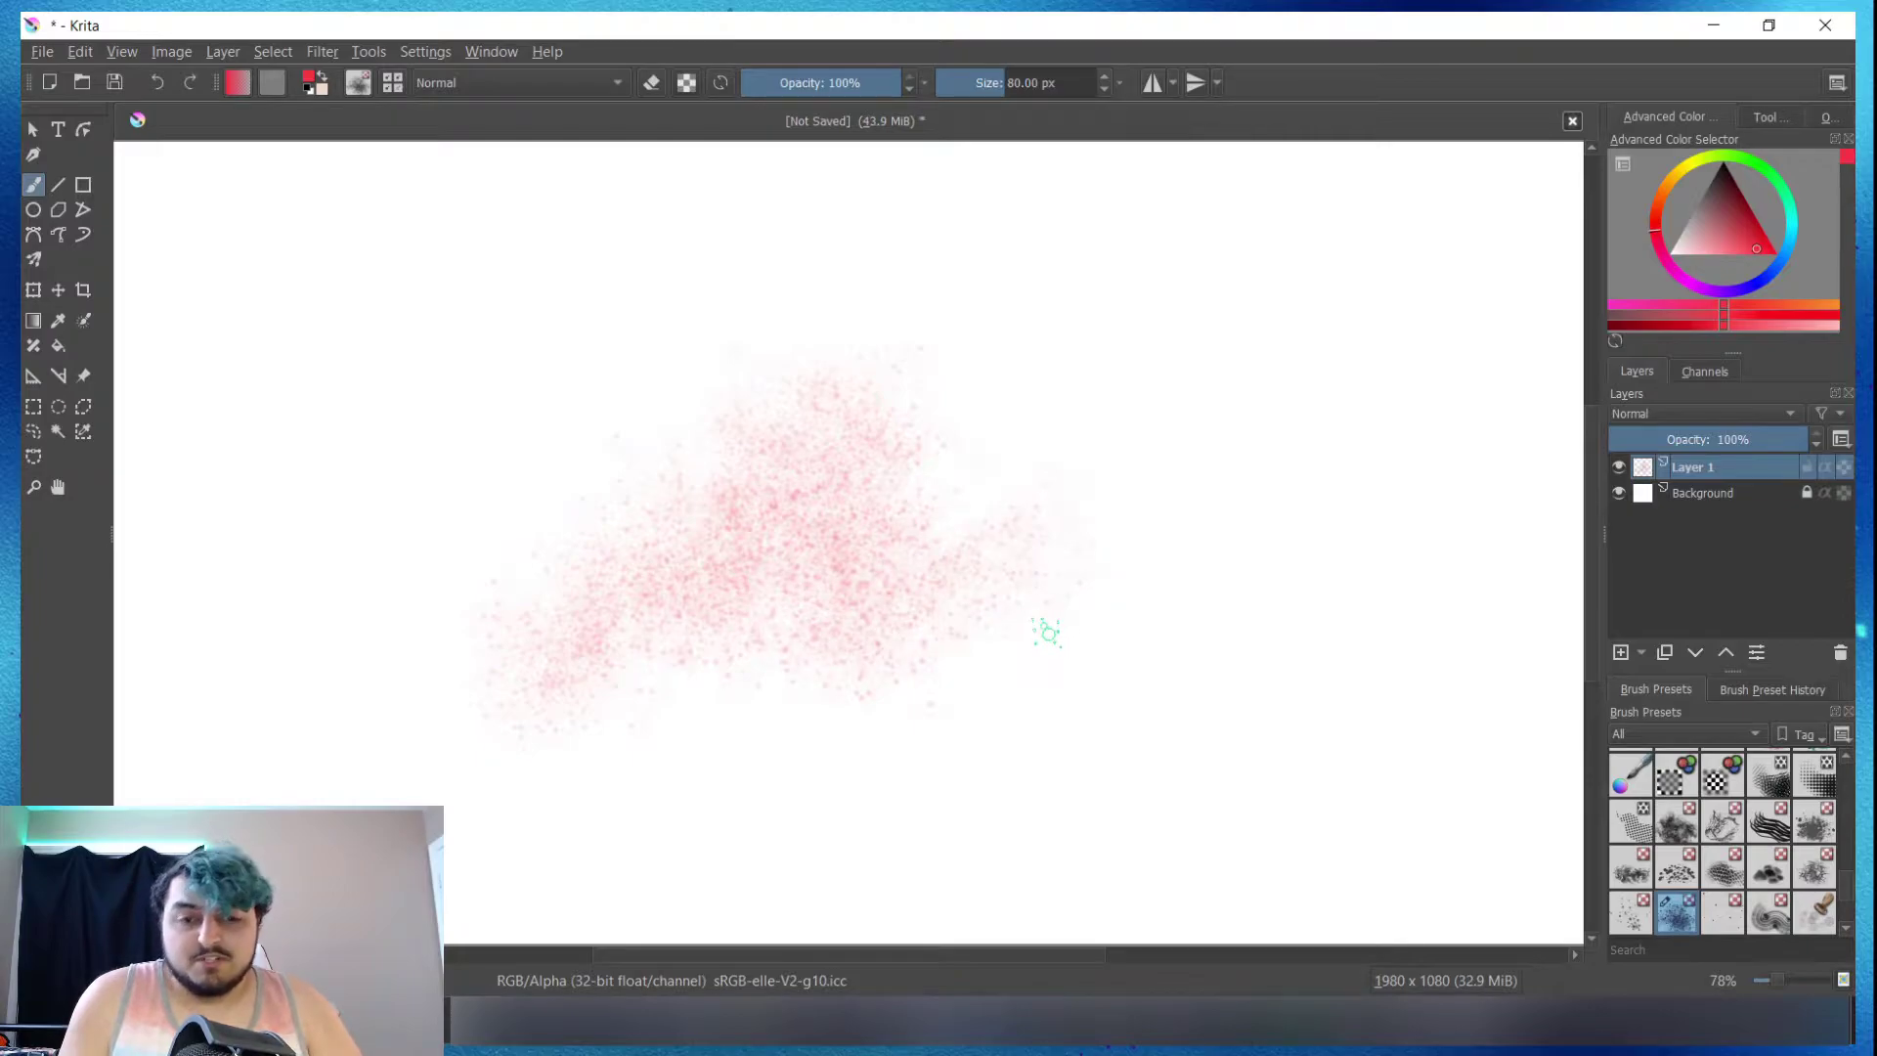
{"action": "key", "text": "ctrl+z"}
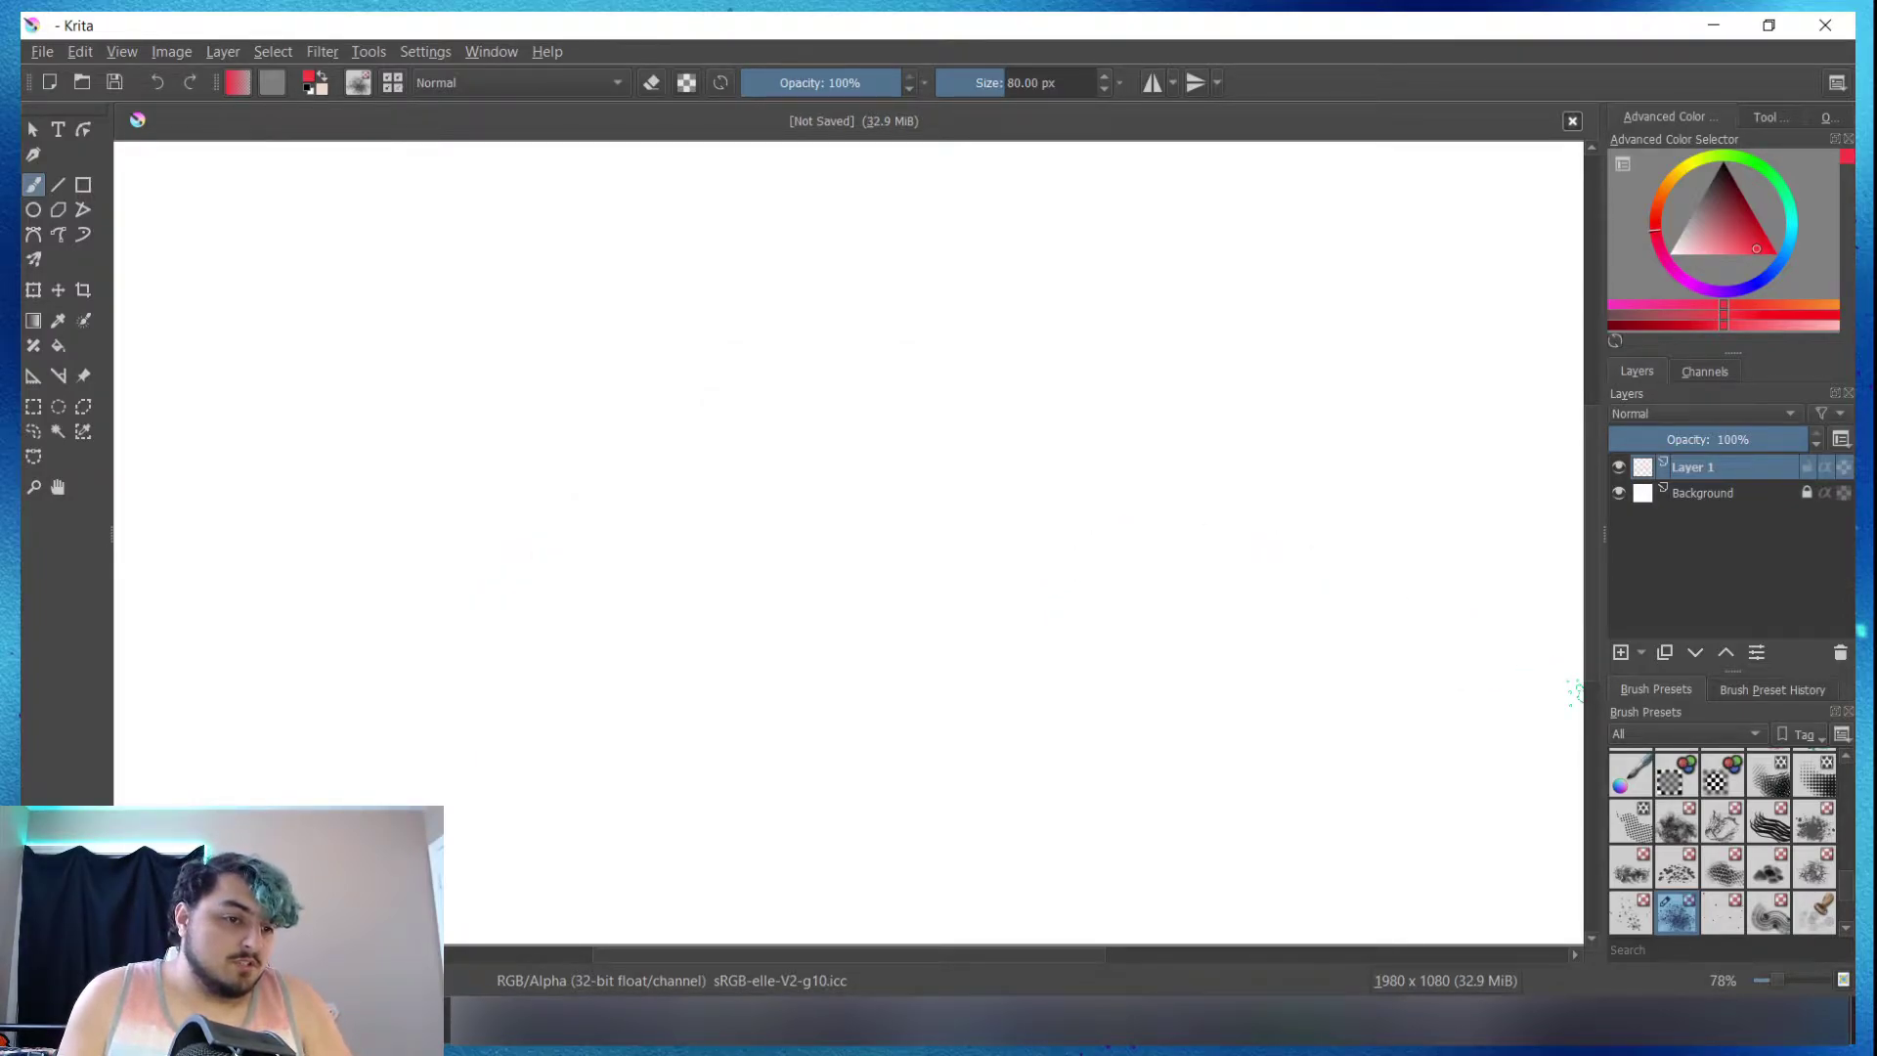
{"action": "scroll", "coordinate": [1722, 841], "scroll_direction": "up", "scroll_amount": 10}
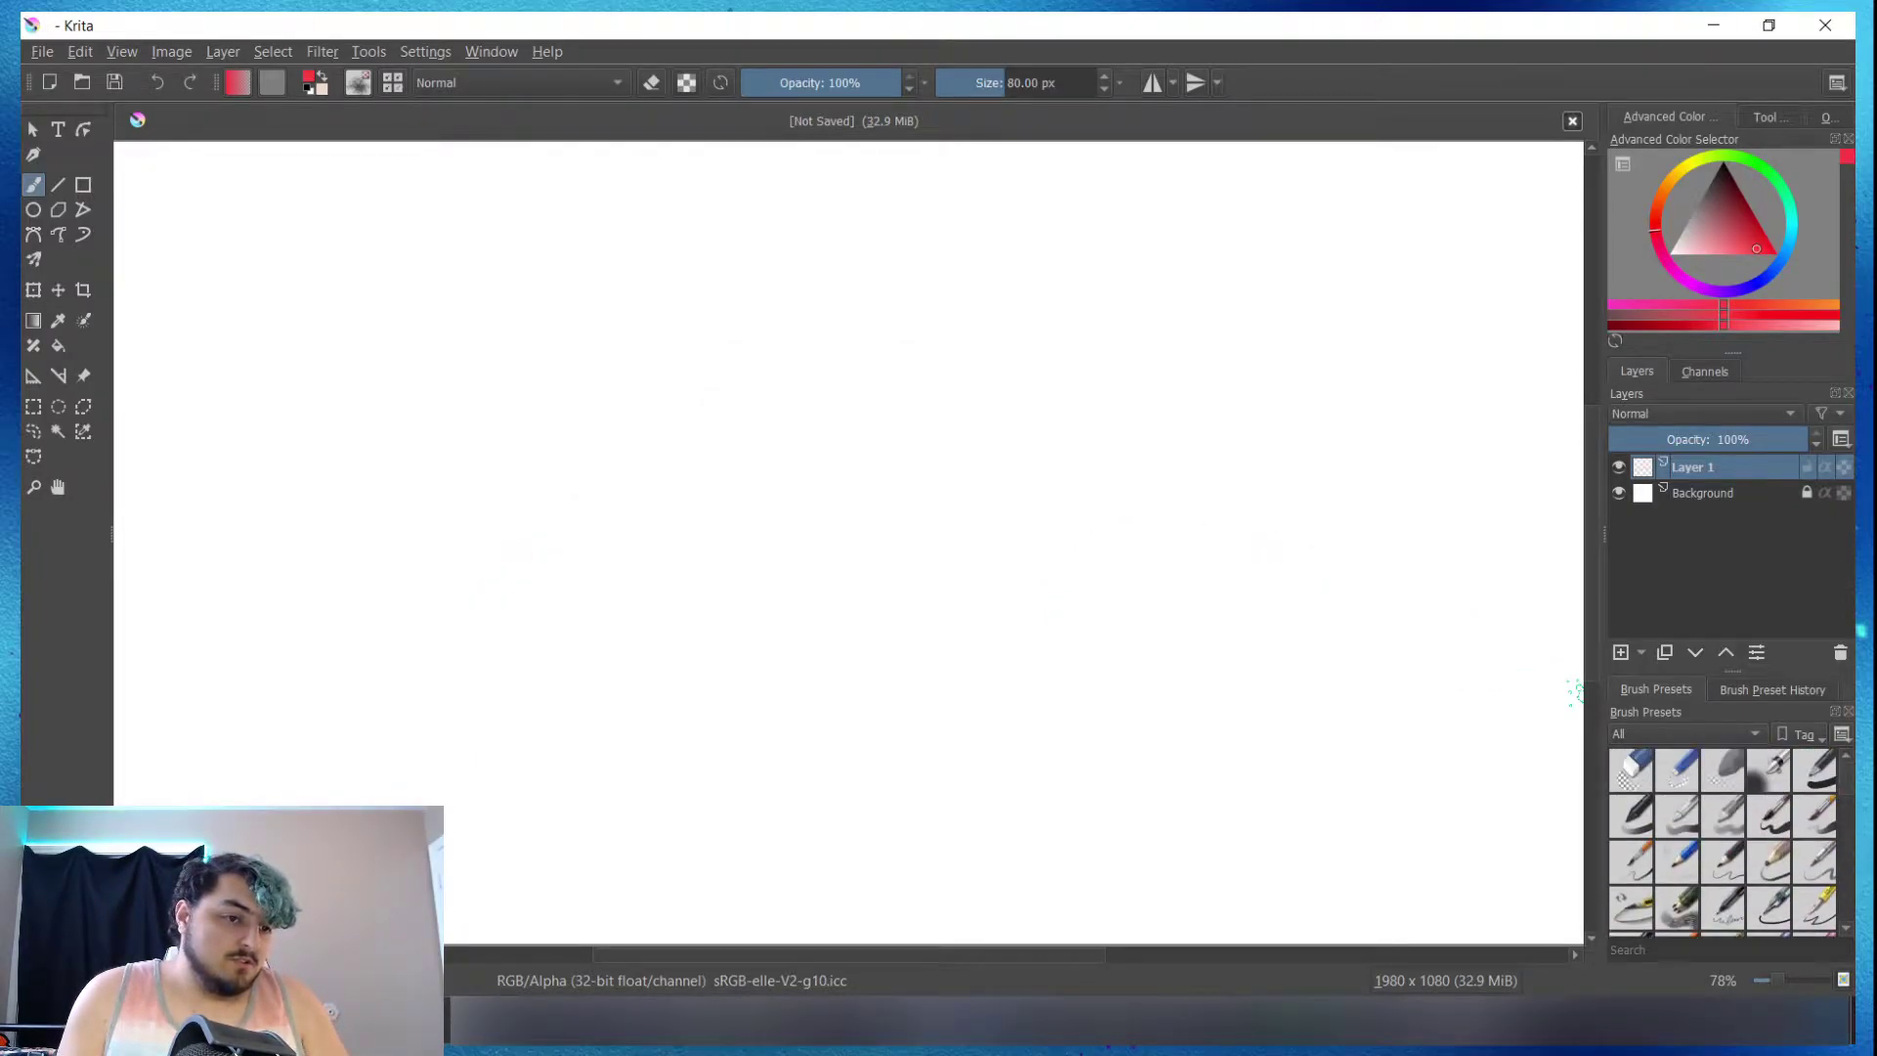
{"action": "left_click", "coordinate": [1768, 815]}
{"action": "key", "text": "d"}
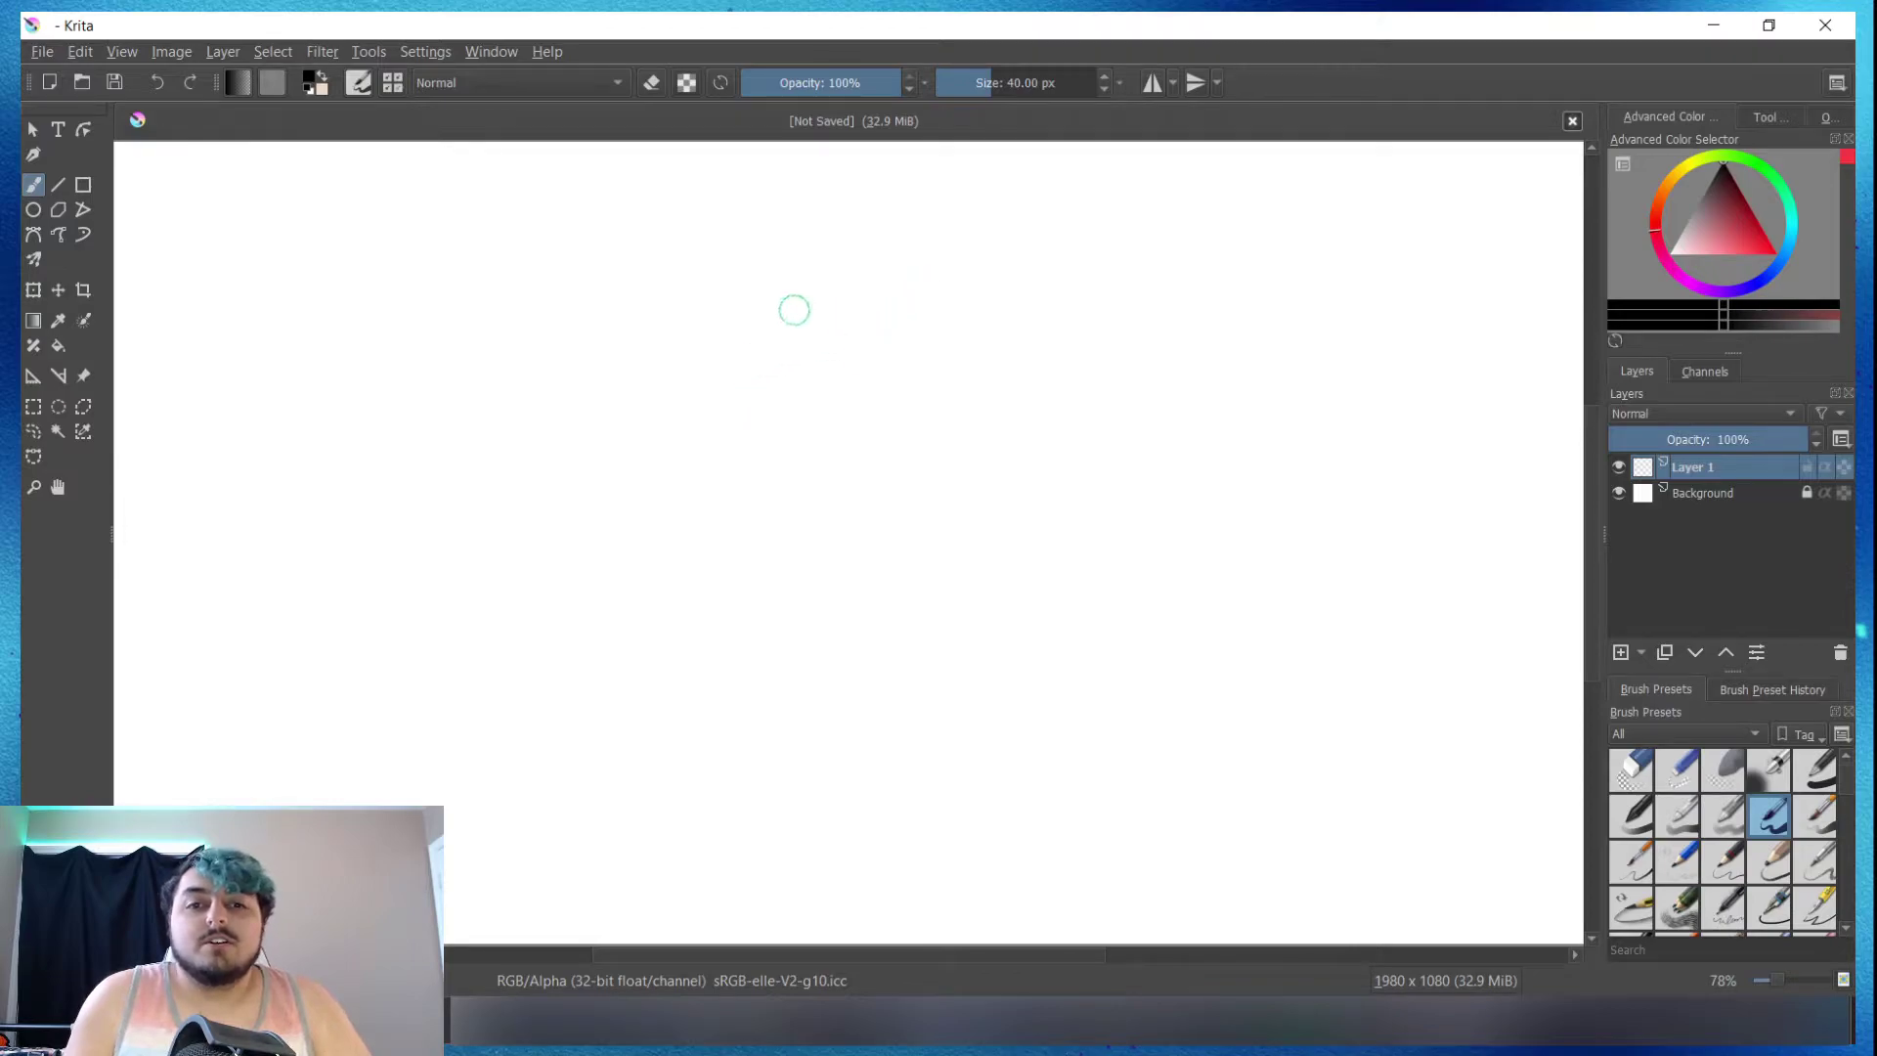
Step: Sketch the hood's left side, right side and curved bottom
{"action": "left_click_drag", "start_coordinate": [753, 427], "coordinate": [808, 346]}
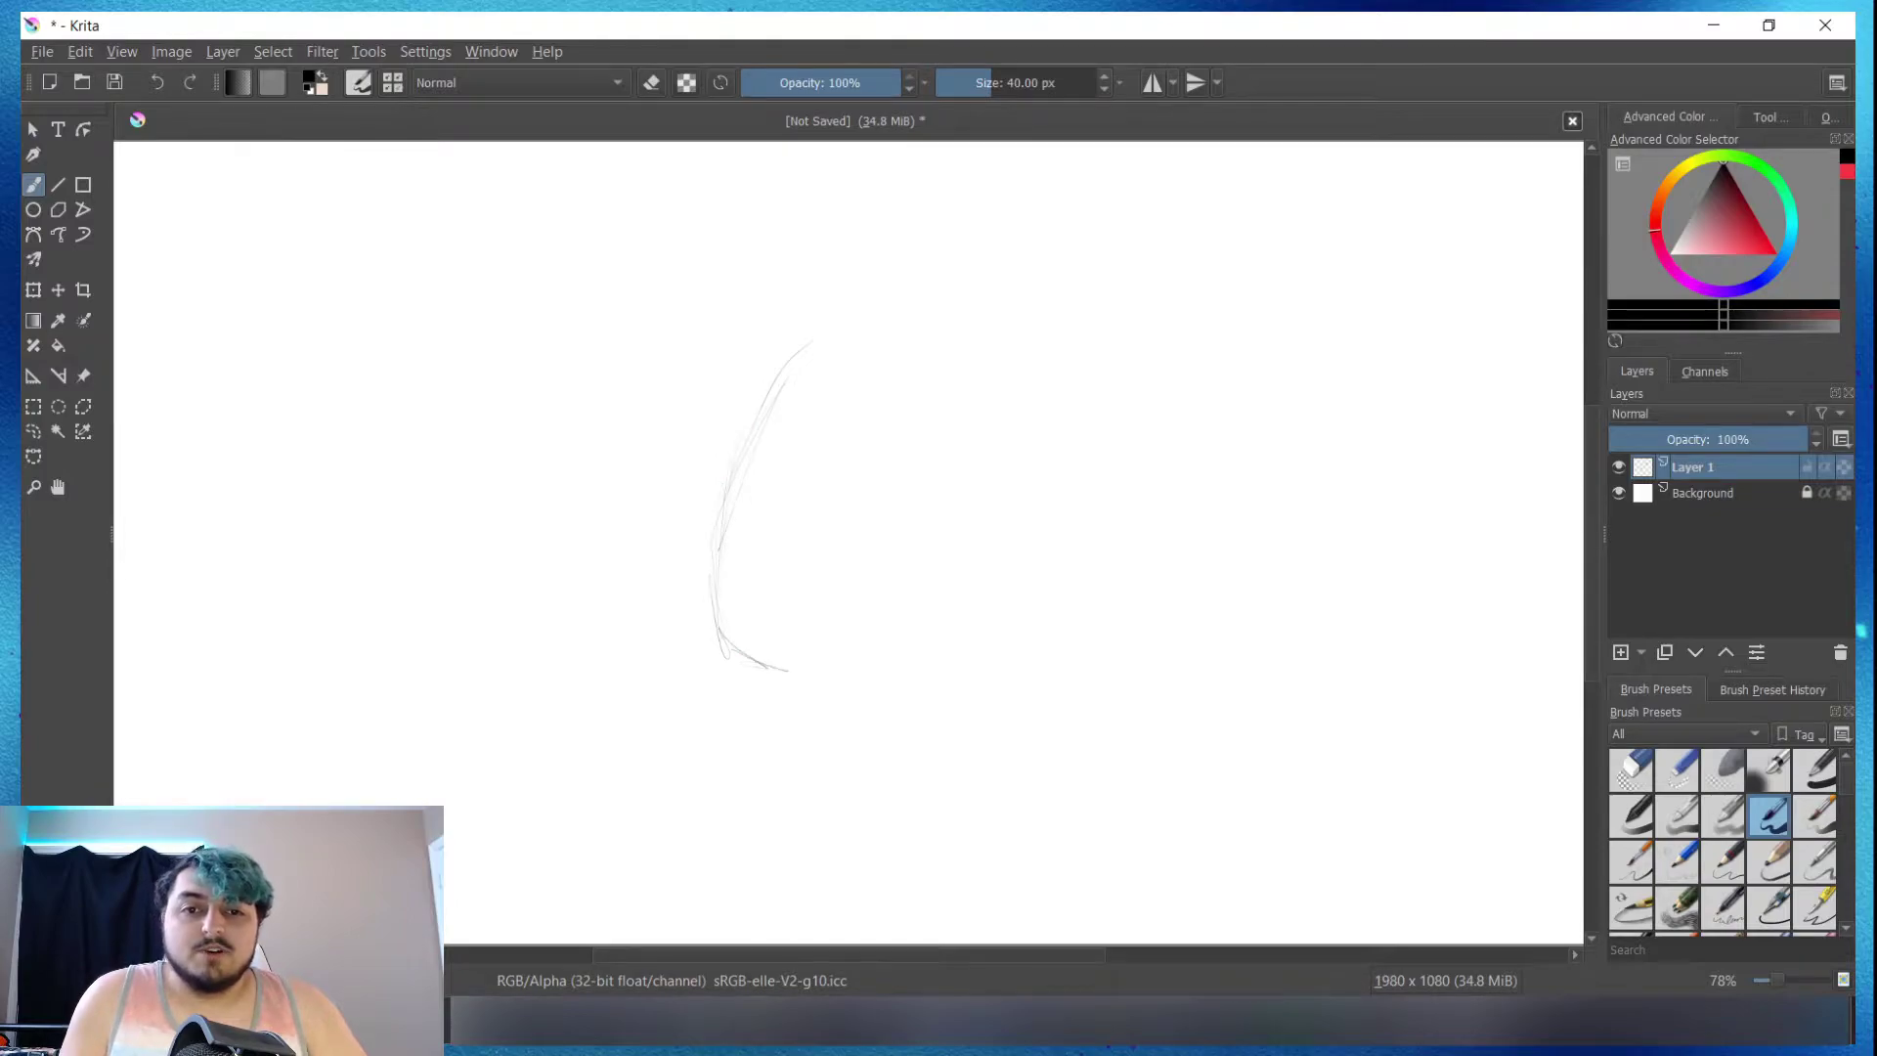
{"action": "left_click_drag", "start_coordinate": [859, 673], "coordinate": [891, 647]}
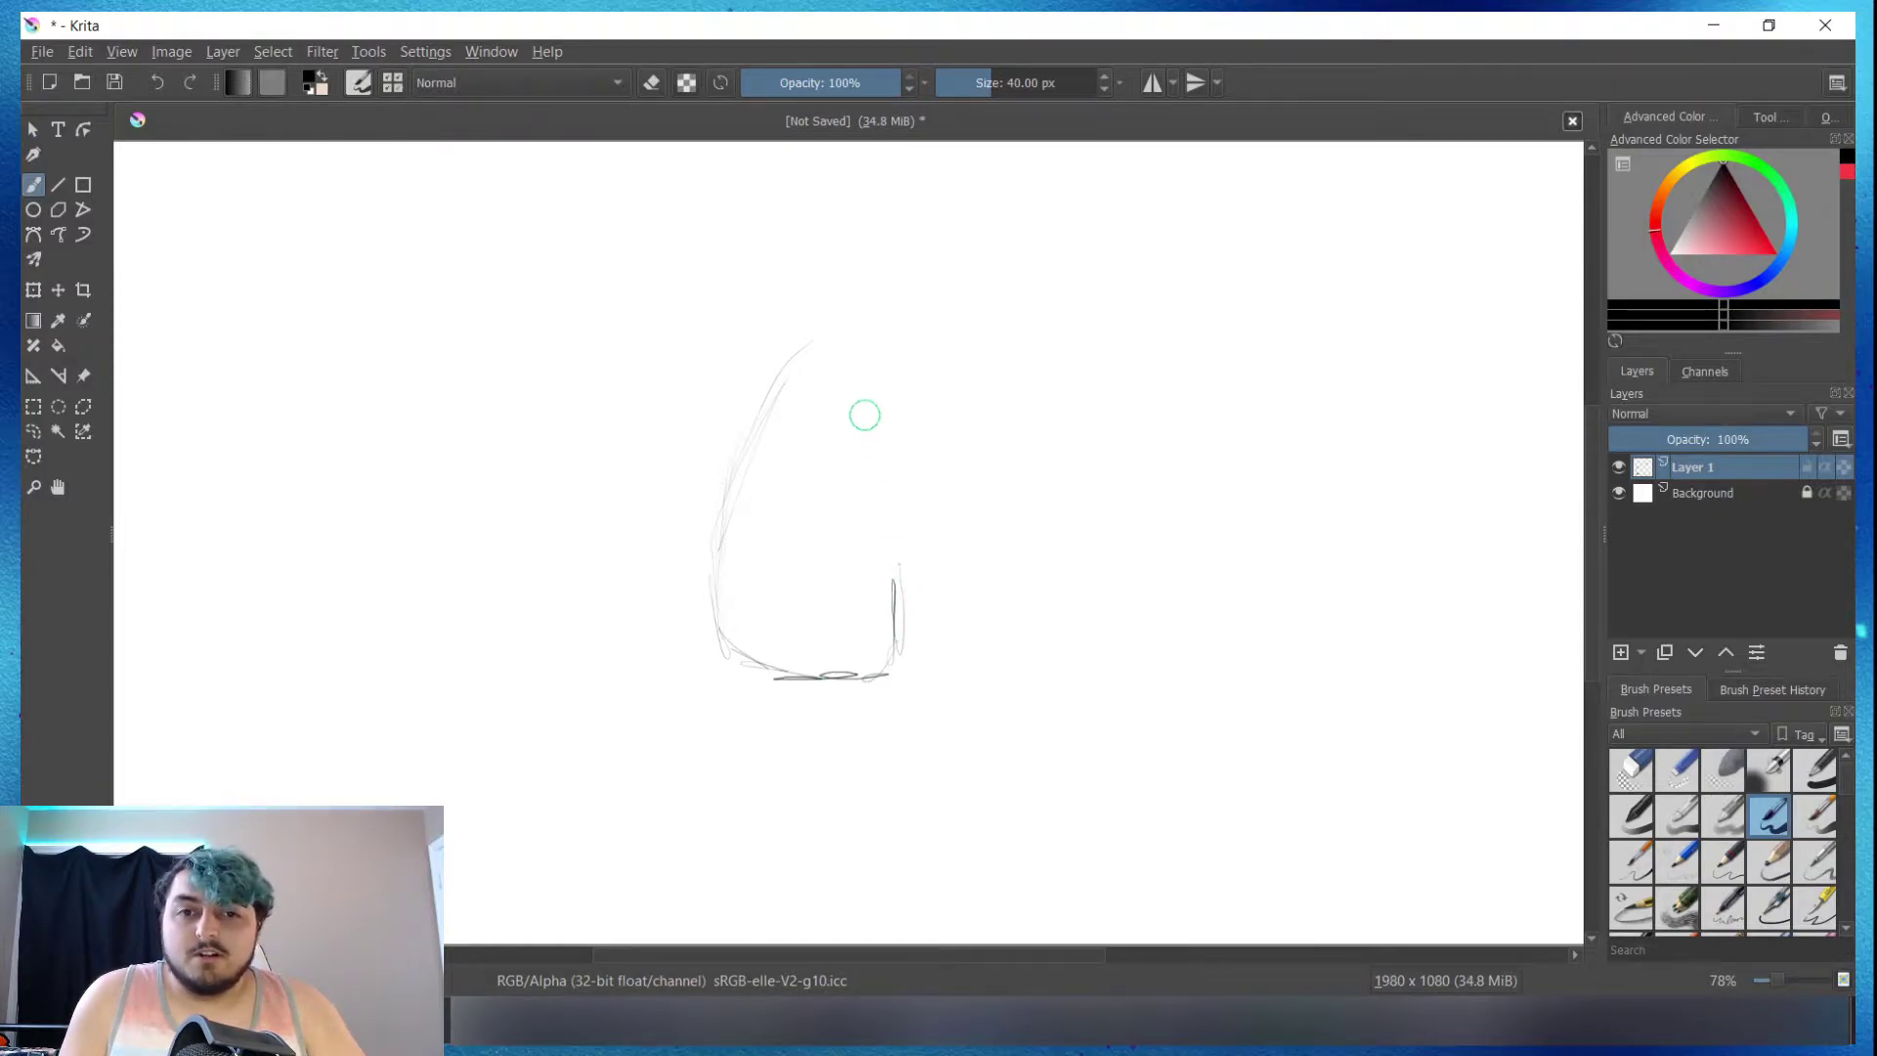
{"action": "left_click_drag", "start_coordinate": [825, 348], "coordinate": [883, 519]}
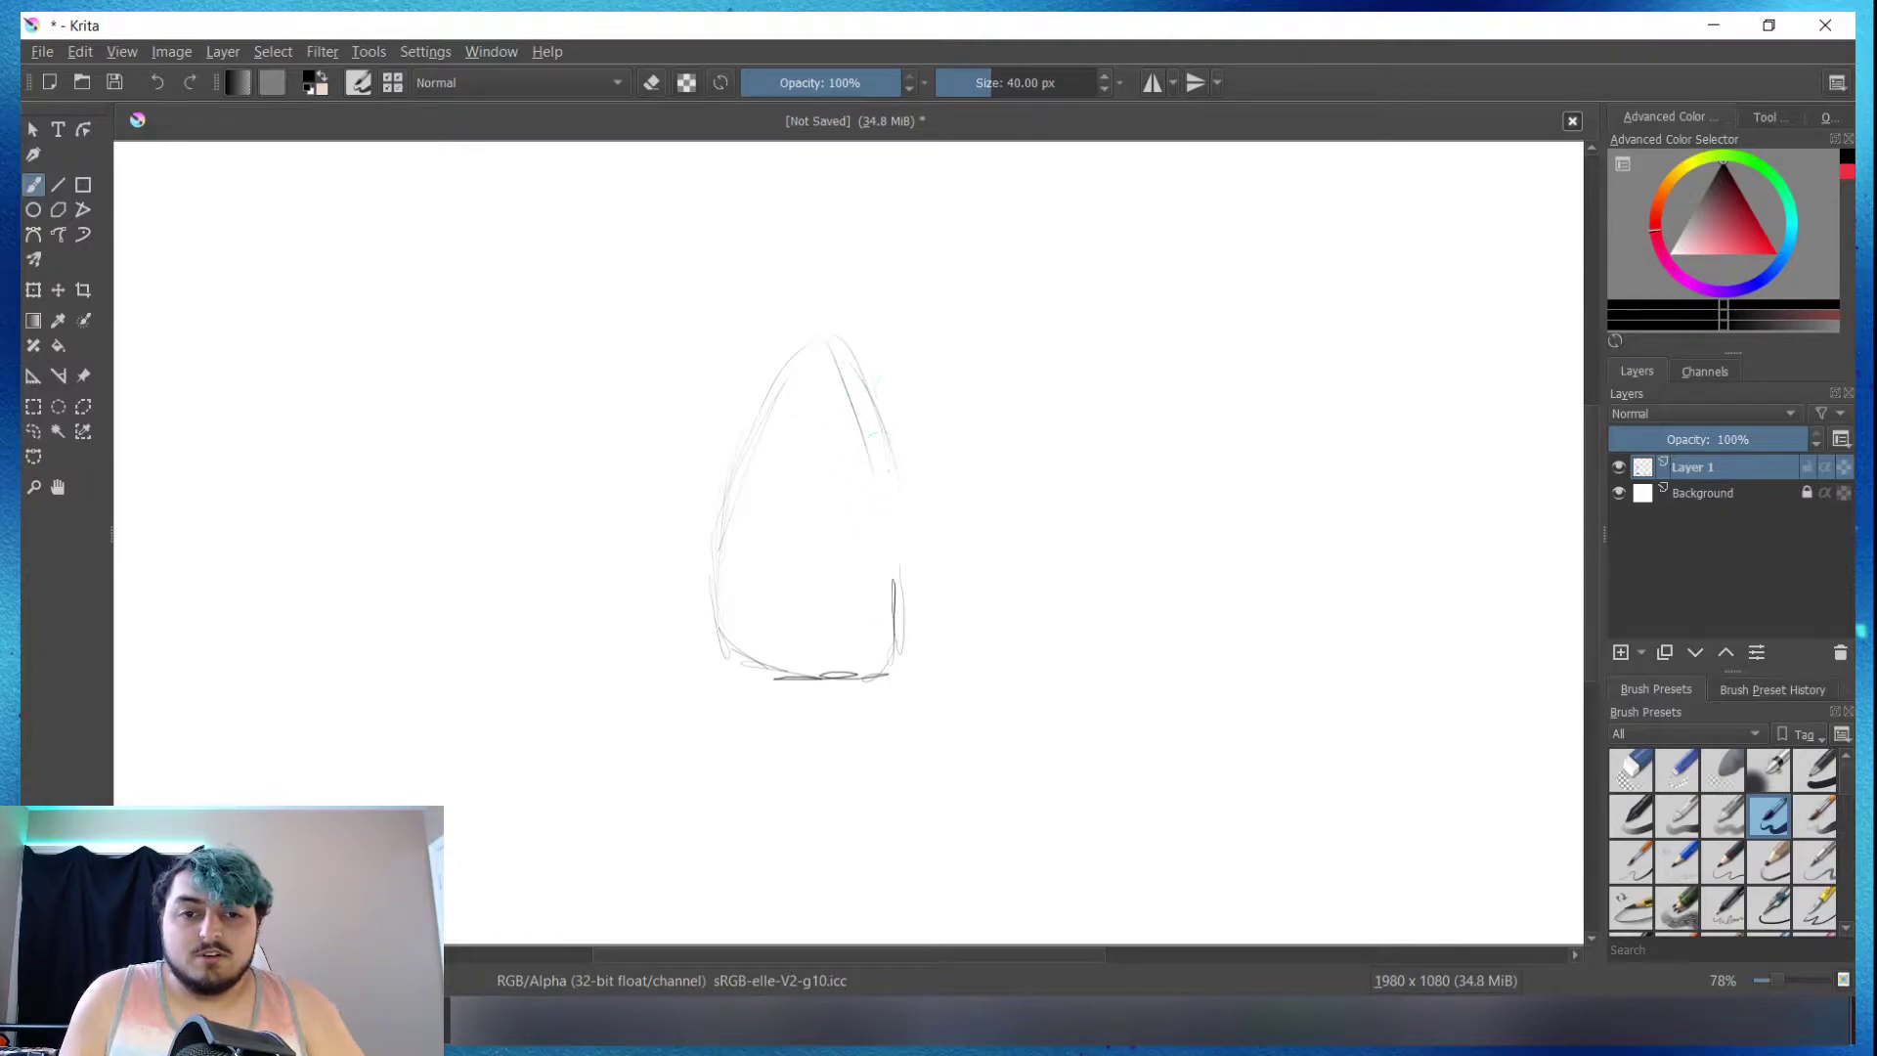
{"action": "left_click_drag", "start_coordinate": [848, 372], "coordinate": [896, 626]}
{"action": "left_click_drag", "start_coordinate": [765, 647], "coordinate": [885, 675]}
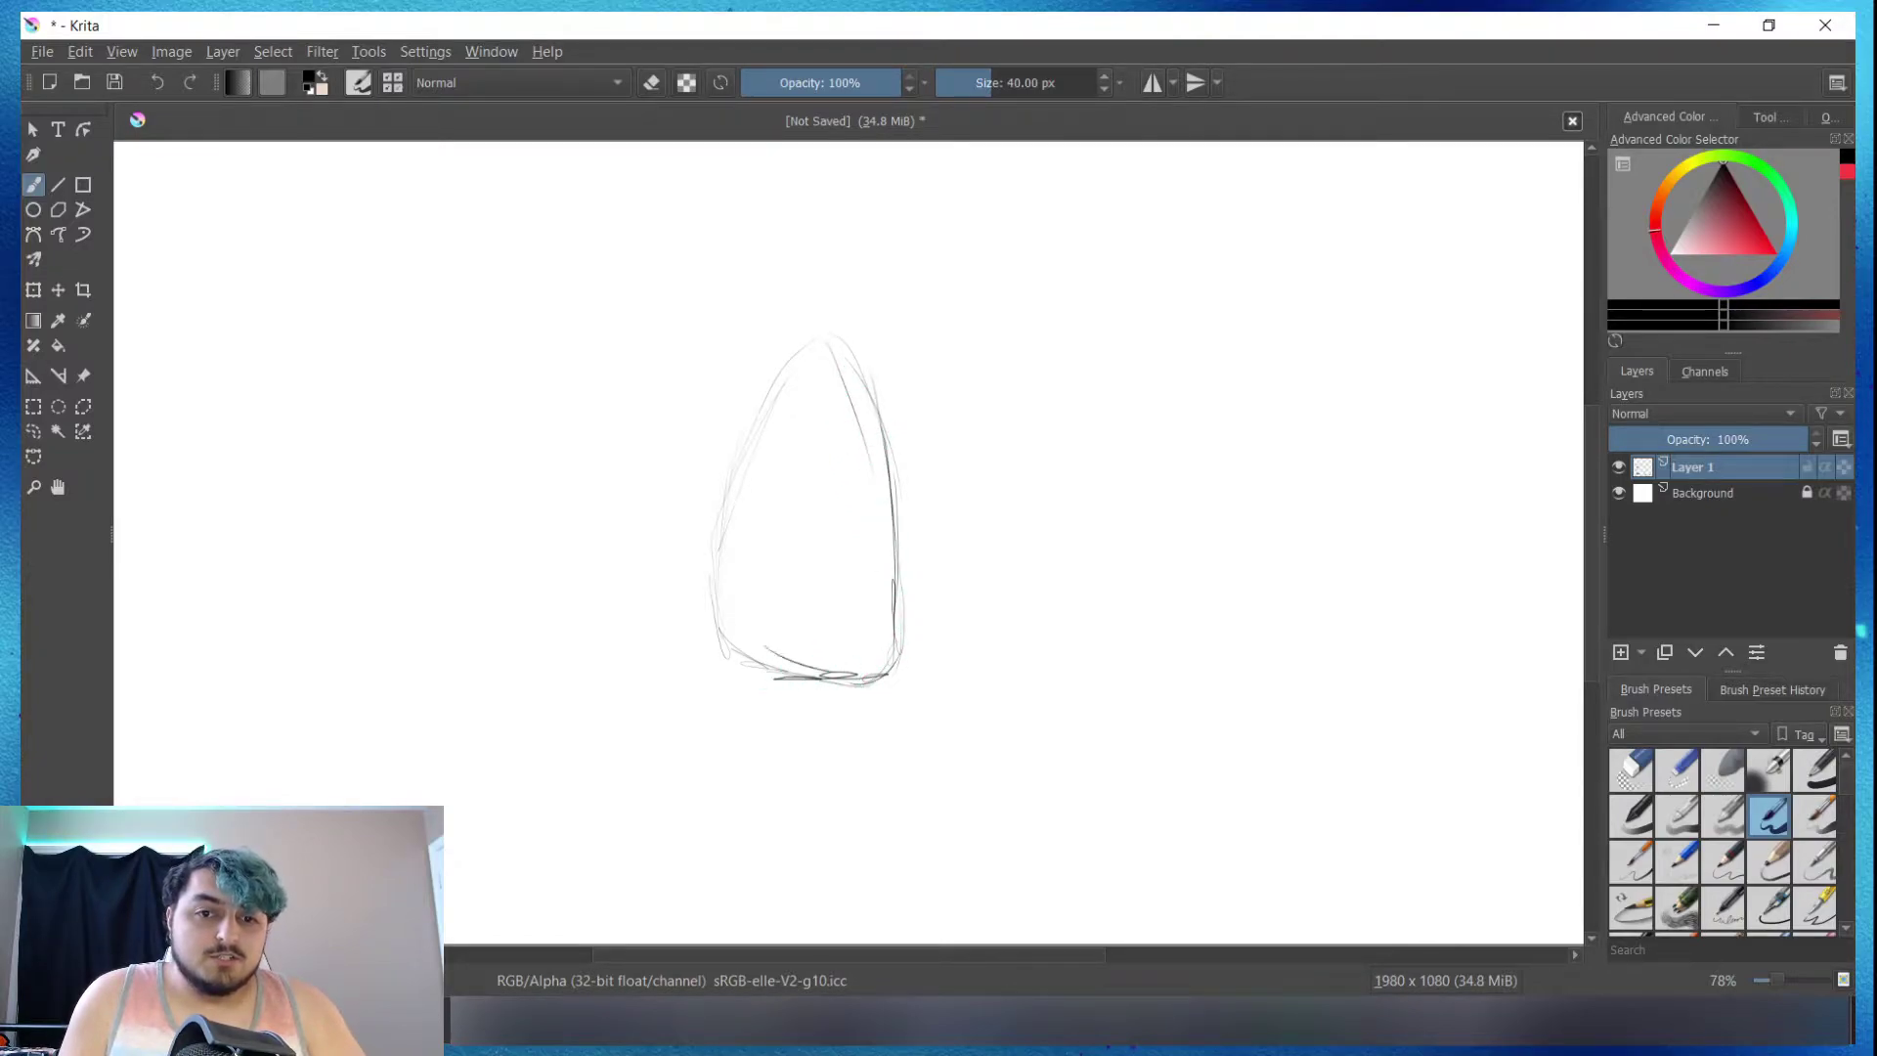
Step: Go over the hood's left and right sides and bottom curve with darker lines
{"action": "left_click_drag", "start_coordinate": [755, 650], "coordinate": [728, 503]}
{"action": "left_click_drag", "start_coordinate": [723, 577], "coordinate": [790, 366]}
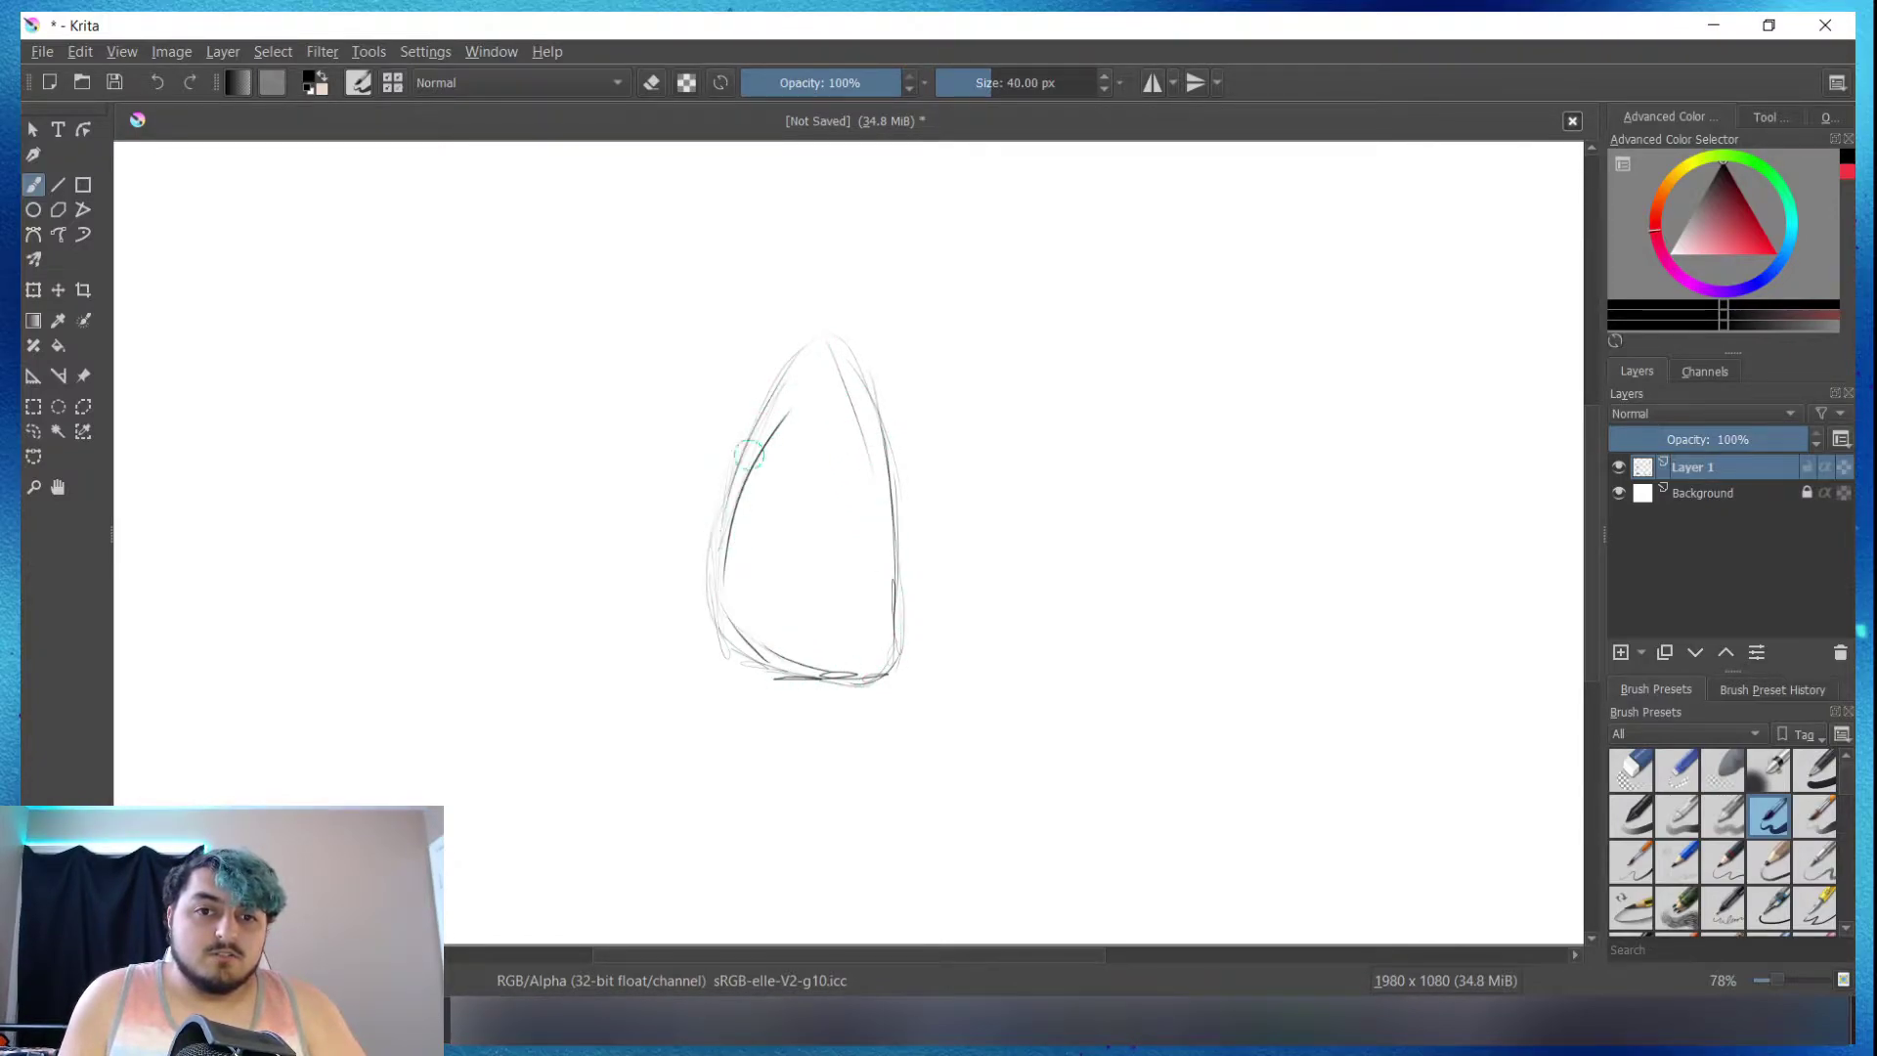
{"action": "mouse_move", "coordinate": [738, 469]}
{"action": "left_mouse_down"}
{"action": "mouse_move", "coordinate": [846, 317]}
{"action": "mouse_move", "coordinate": [863, 466]}
{"action": "left_mouse_up"}
{"action": "mouse_move", "coordinate": [833, 333]}
{"action": "left_mouse_down"}
{"action": "mouse_move", "coordinate": [897, 493]}
{"action": "mouse_move", "coordinate": [892, 611]}
{"action": "left_mouse_up"}
{"action": "left_click_drag", "start_coordinate": [890, 415], "coordinate": [894, 592]}
{"action": "mouse_move", "coordinate": [894, 474]}
{"action": "left_mouse_down"}
{"action": "mouse_move", "coordinate": [899, 653]}
{"action": "mouse_move", "coordinate": [782, 684]}
{"action": "mouse_move", "coordinate": [702, 585]}
{"action": "mouse_move", "coordinate": [728, 484]}
{"action": "left_mouse_up"}
Step: Ink the hood's left side, right side from tip to corner, and lower left
{"action": "left_click_drag", "start_coordinate": [714, 576], "coordinate": [794, 393]}
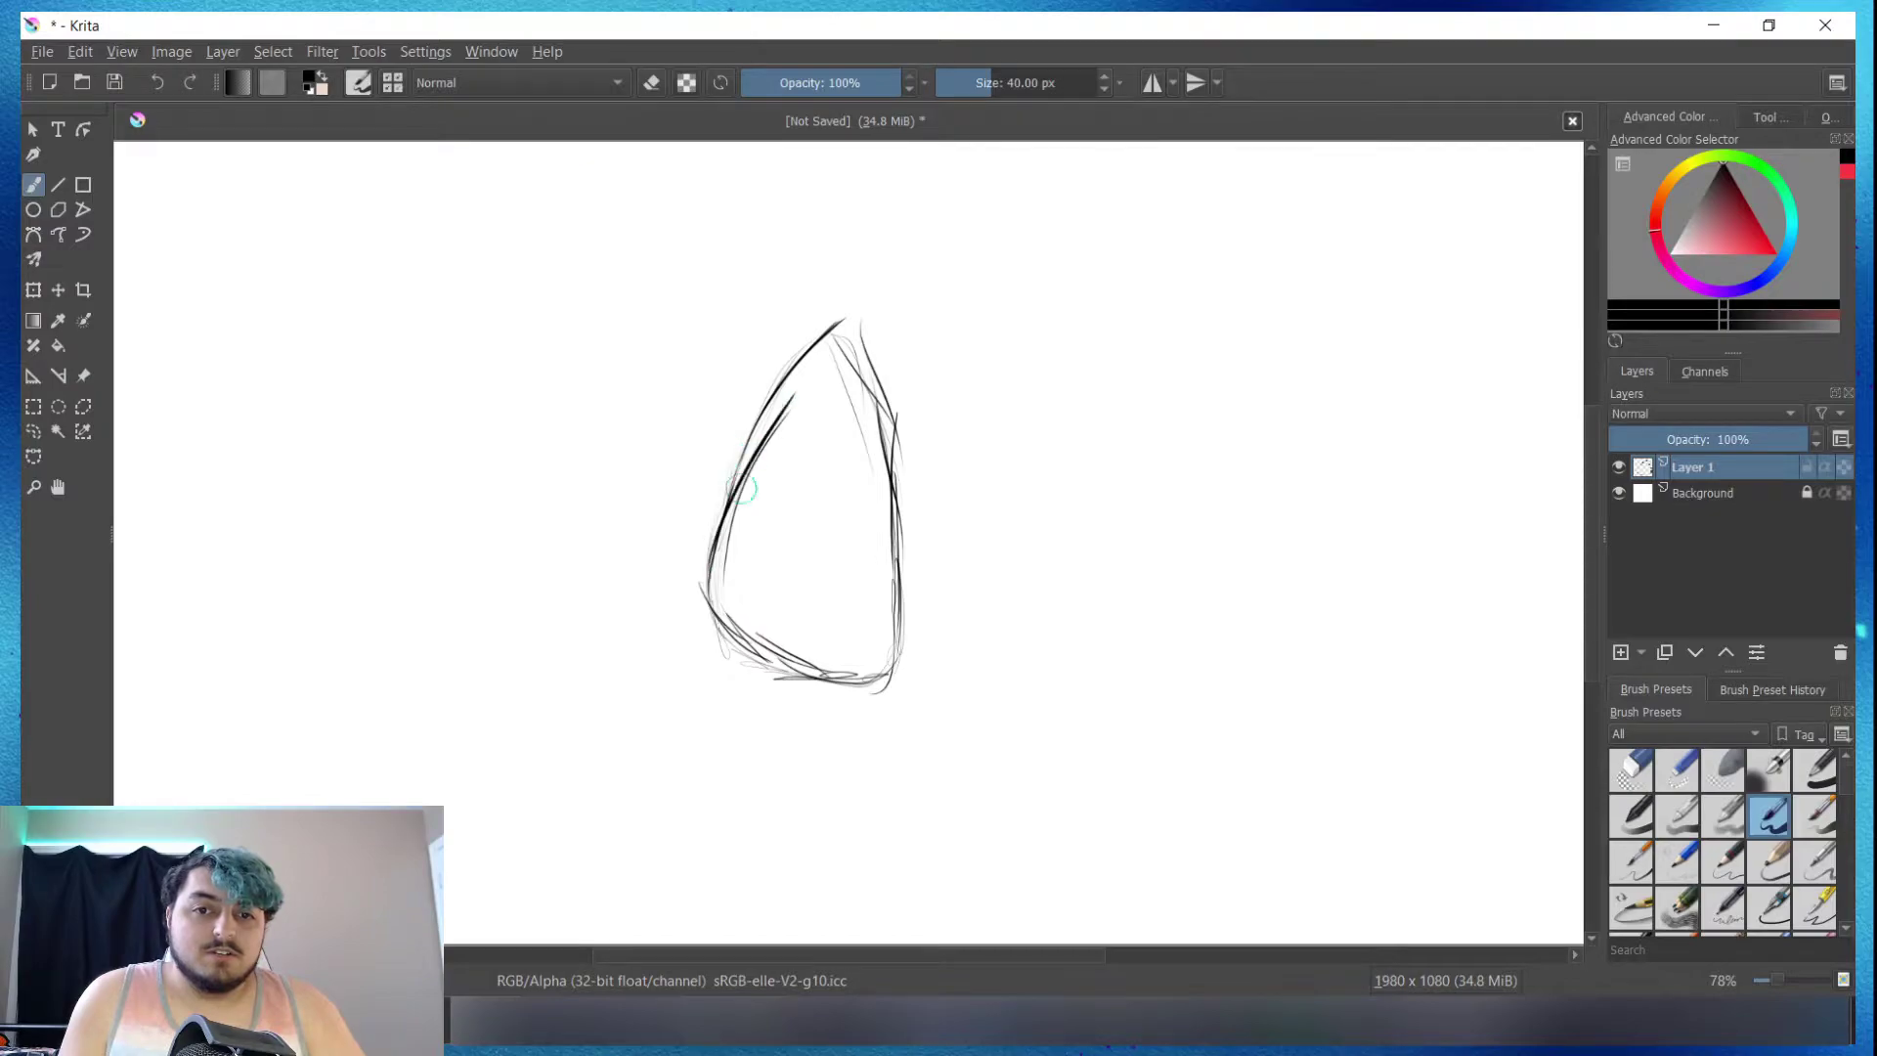
{"action": "left_click_drag", "start_coordinate": [724, 494], "coordinate": [836, 328]}
{"action": "mouse_move", "coordinate": [765, 423]}
{"action": "left_mouse_down"}
{"action": "mouse_move", "coordinate": [857, 315]}
{"action": "mouse_move", "coordinate": [870, 420]}
{"action": "left_mouse_up"}
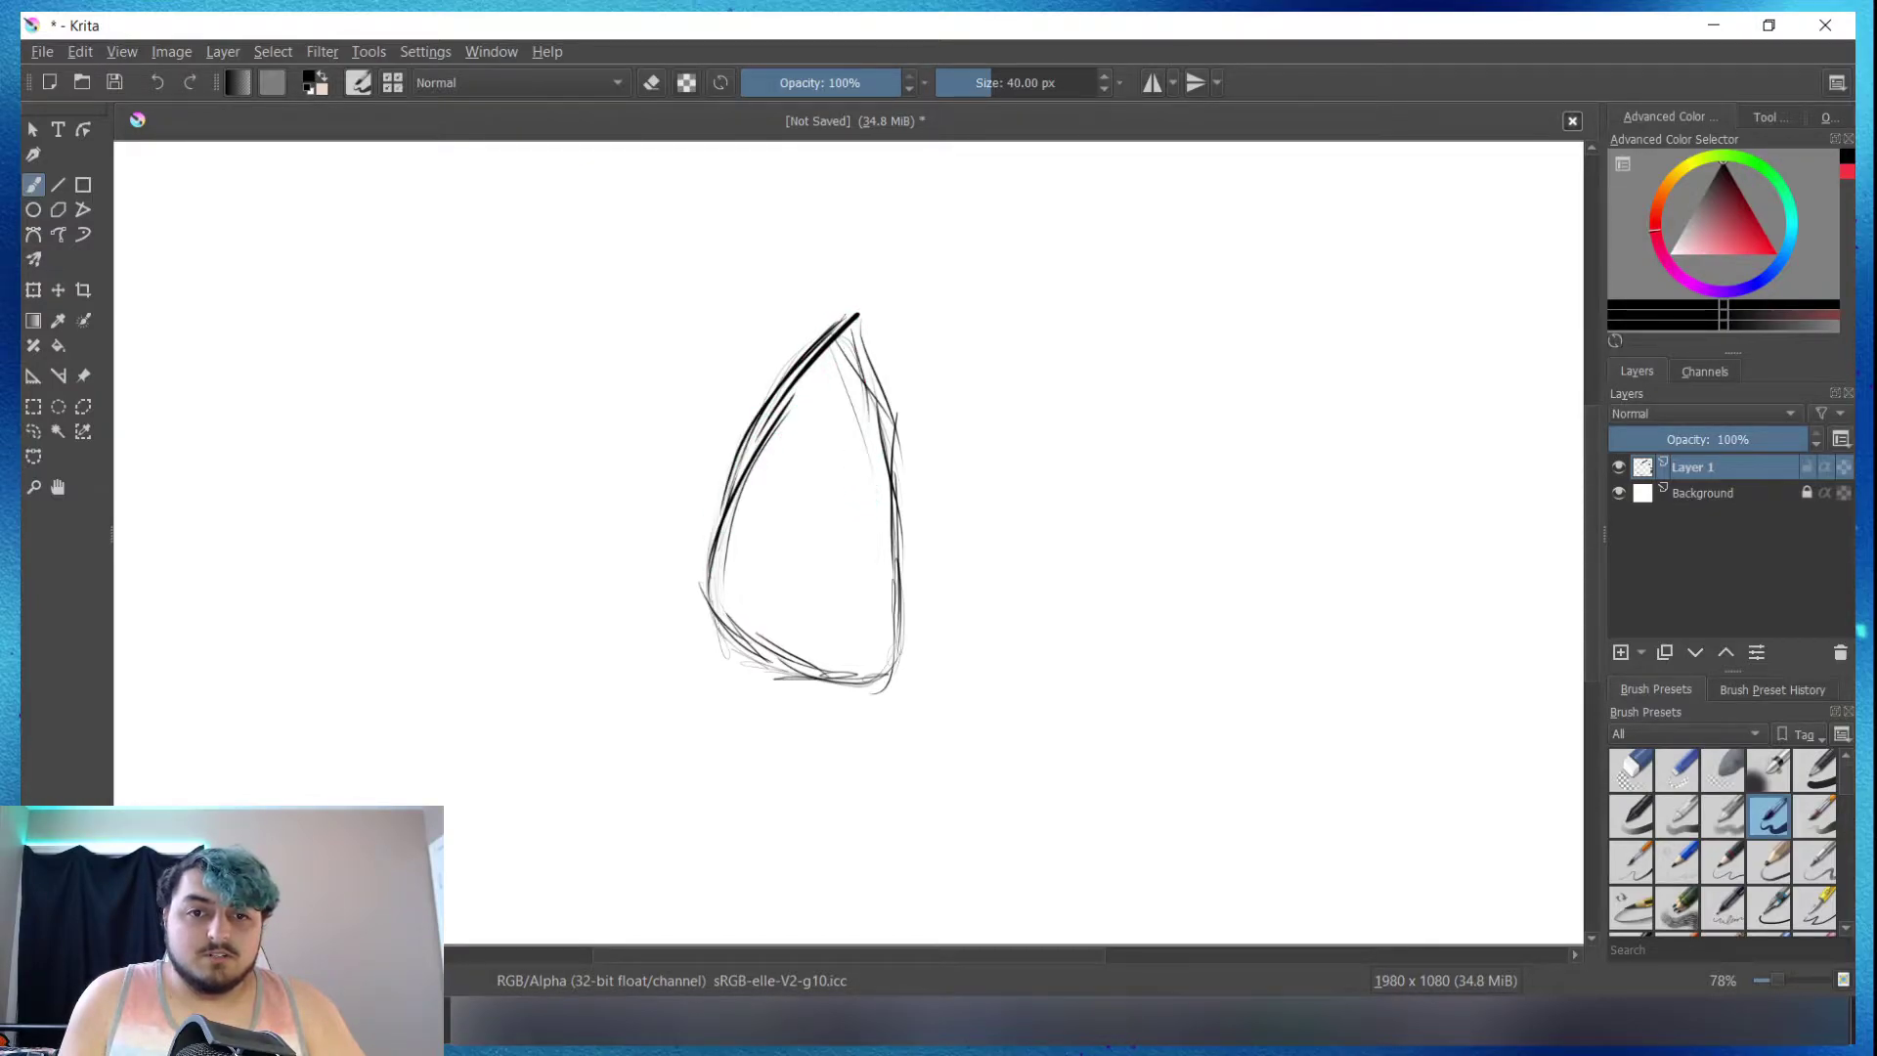
{"action": "left_click_drag", "start_coordinate": [845, 344], "coordinate": [885, 494]}
{"action": "mouse_move", "coordinate": [868, 389]}
{"action": "left_mouse_down"}
{"action": "mouse_move", "coordinate": [904, 591]}
{"action": "mouse_move", "coordinate": [886, 685]}
{"action": "mouse_move", "coordinate": [768, 645]}
{"action": "left_mouse_up"}
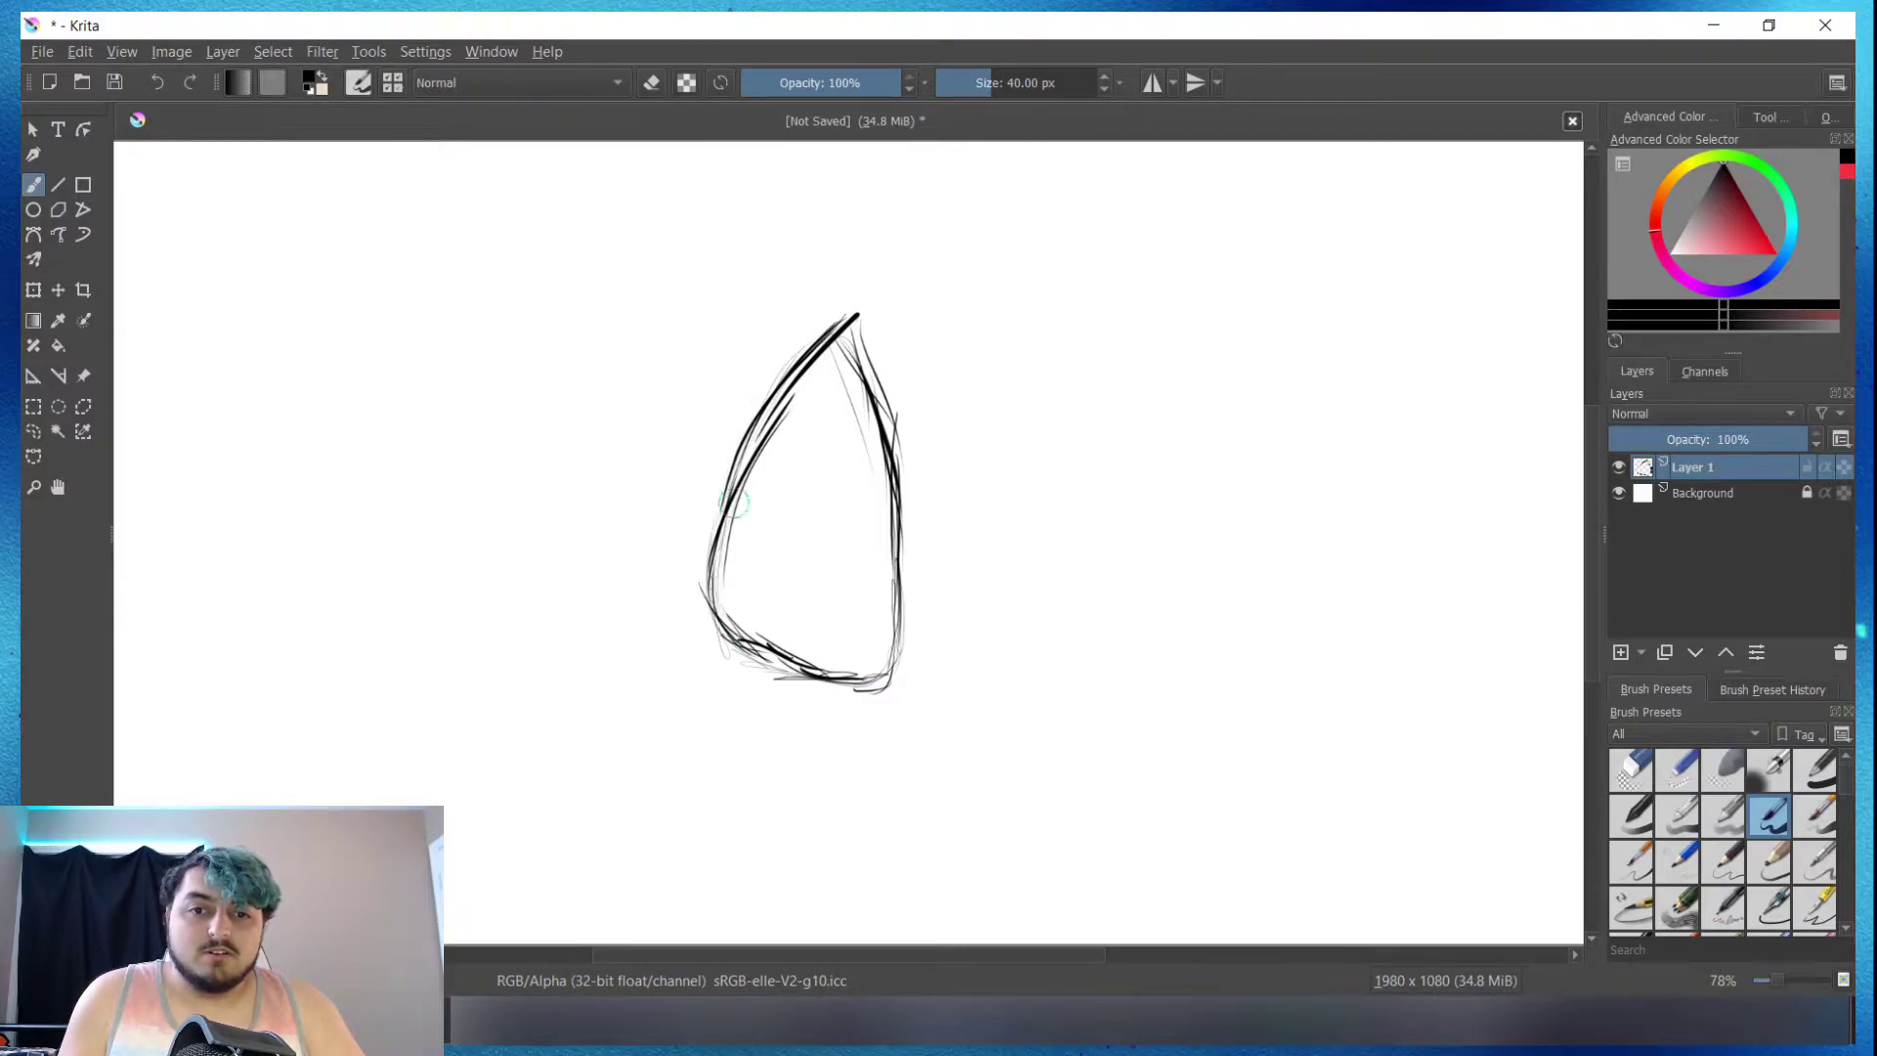
{"action": "mouse_move", "coordinate": [710, 660]}
{"action": "left_mouse_down"}
{"action": "mouse_move", "coordinate": [700, 577]}
{"action": "mouse_move", "coordinate": [725, 751]}
{"action": "mouse_move", "coordinate": [879, 730]}
{"action": "left_mouse_up"}
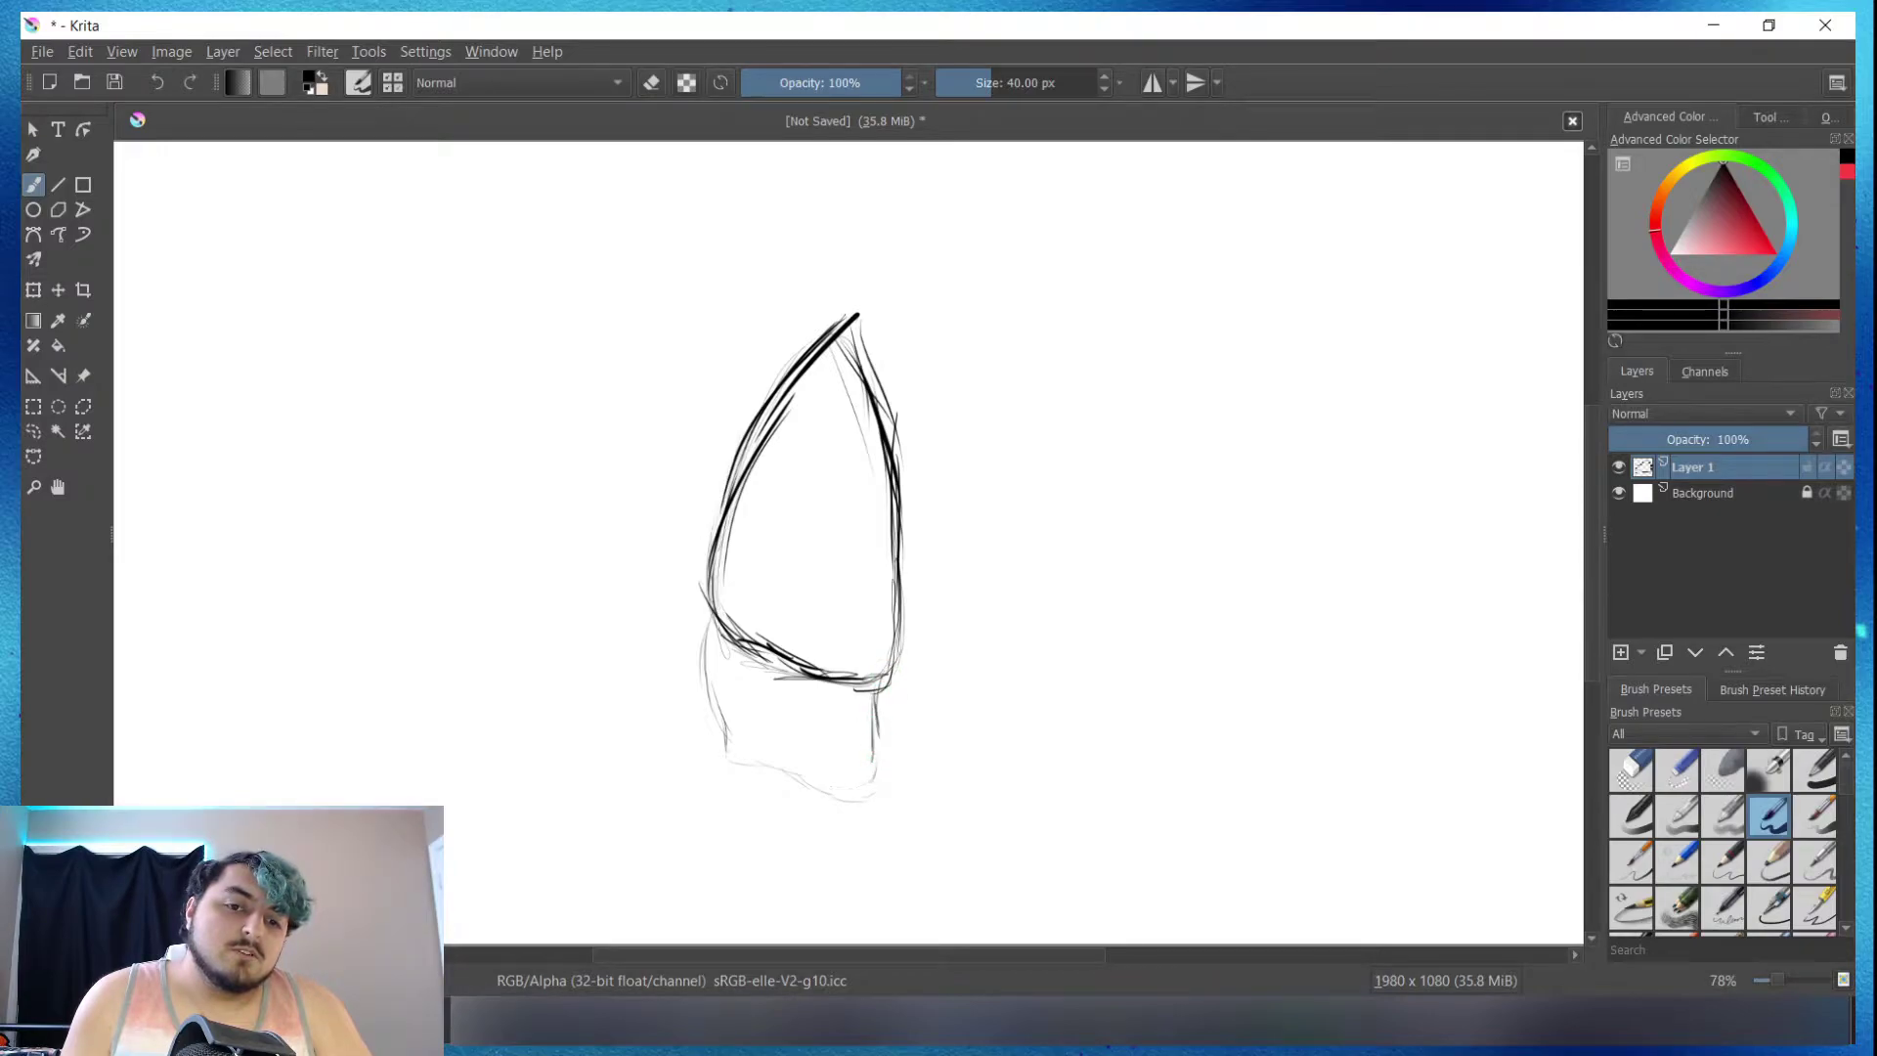
Step: Draw a thick goggle band across the hood's base, with a body outline and guide line
{"action": "left_click_drag", "start_coordinate": [774, 769], "coordinate": [727, 745]}
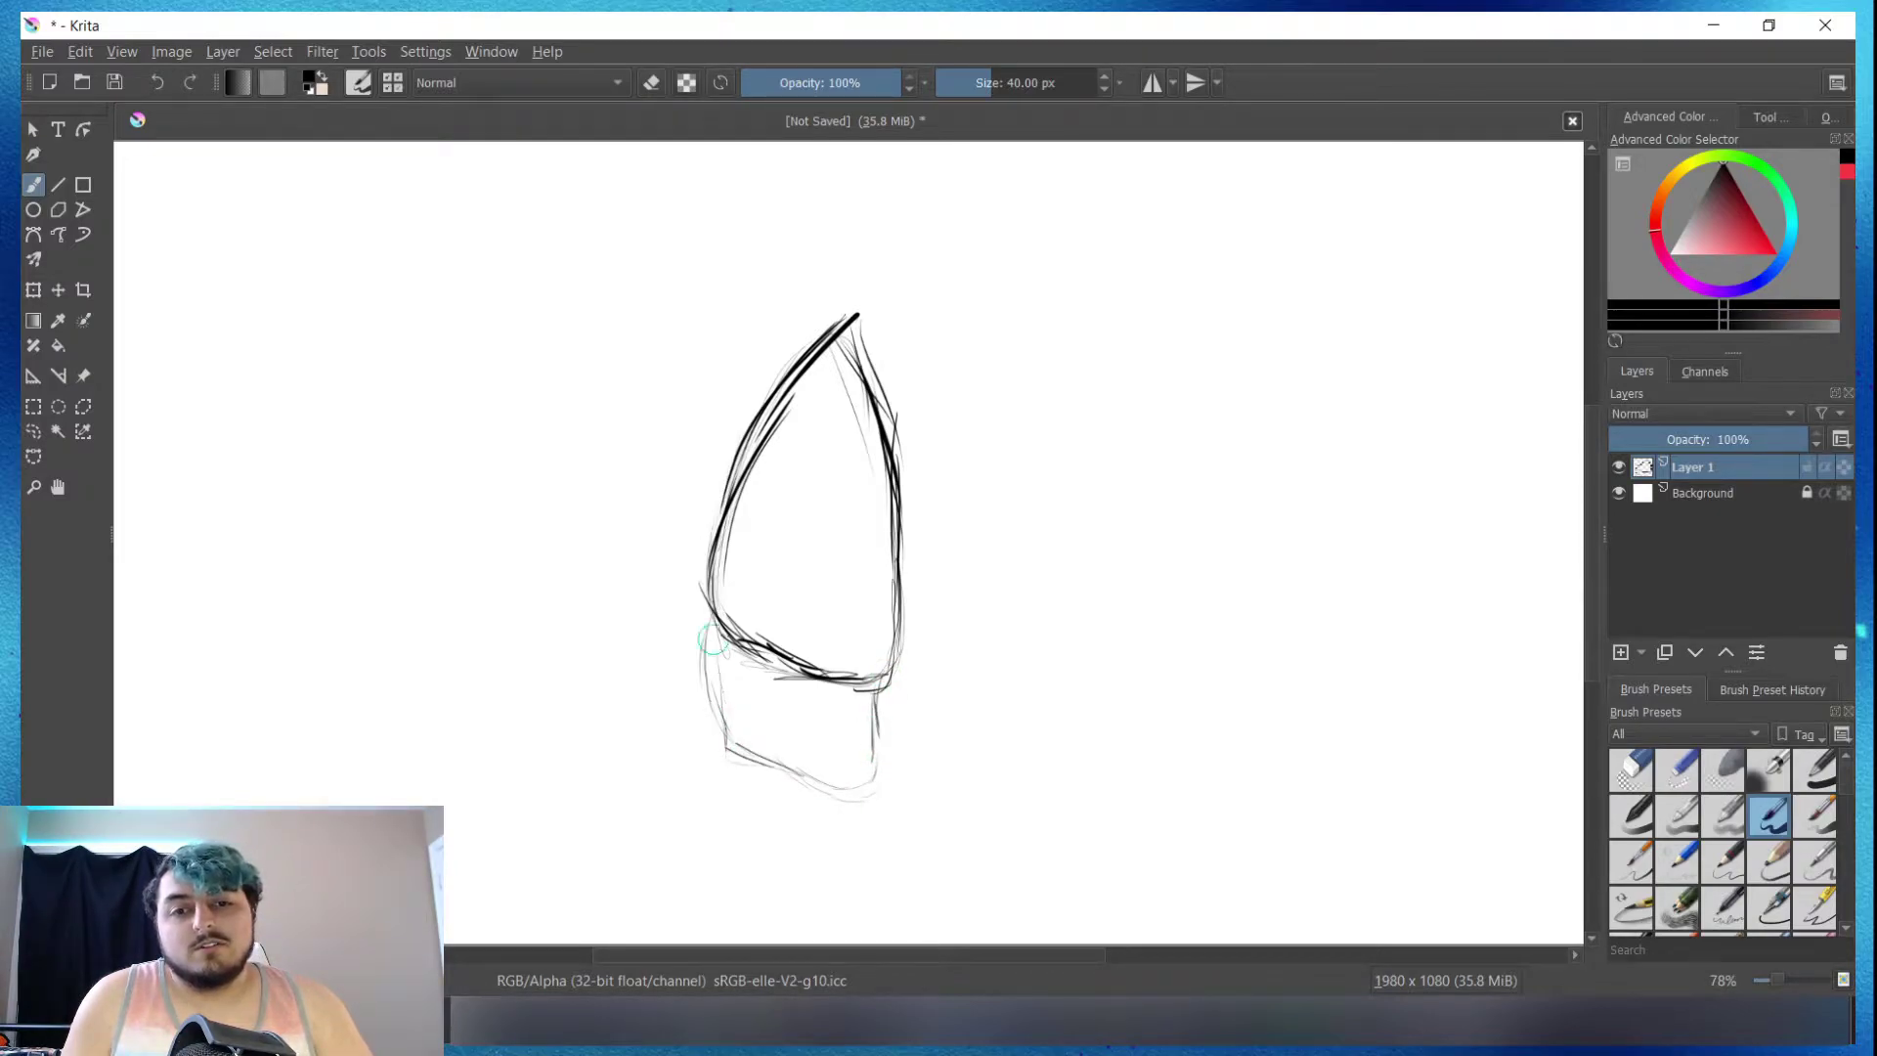
{"action": "mouse_move", "coordinate": [771, 514]}
{"action": "left_mouse_down"}
{"action": "mouse_move", "coordinate": [797, 409]}
{"action": "mouse_move", "coordinate": [748, 745]}
{"action": "left_mouse_up"}
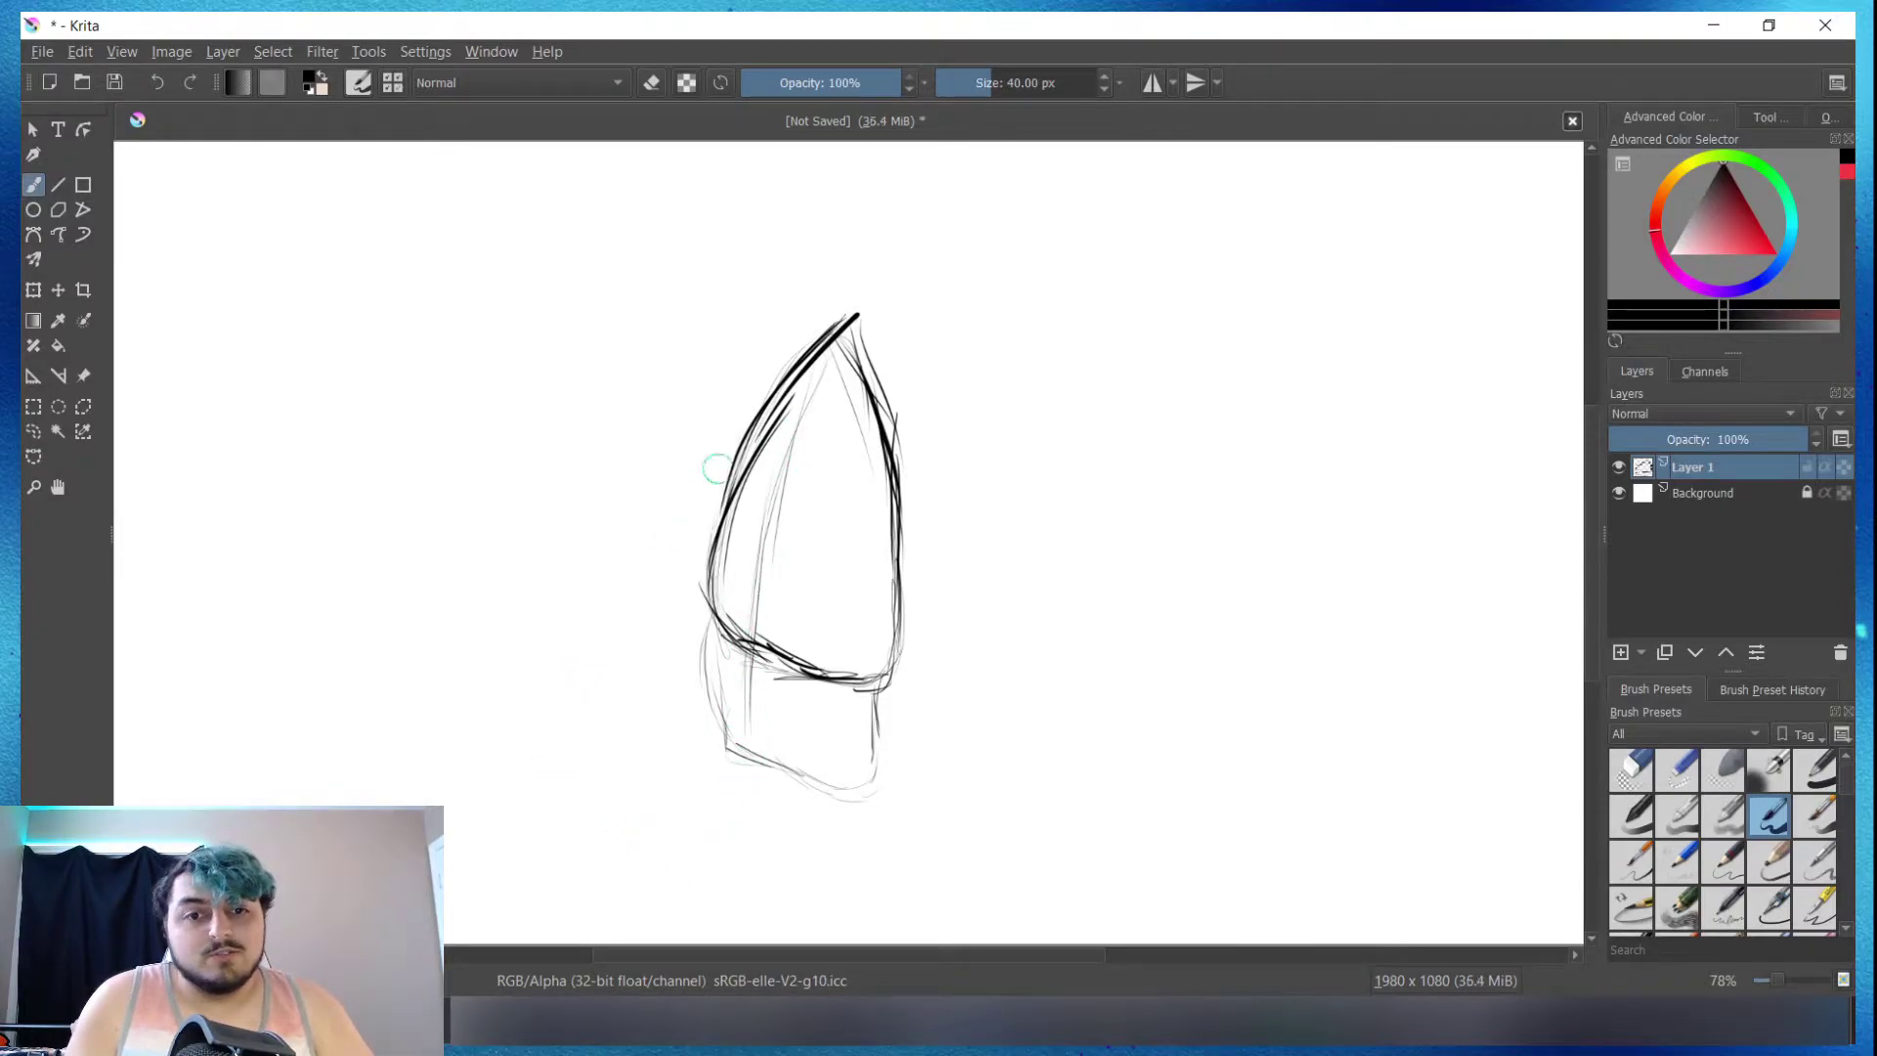
{"action": "left_click_drag", "start_coordinate": [701, 589], "coordinate": [718, 635]}
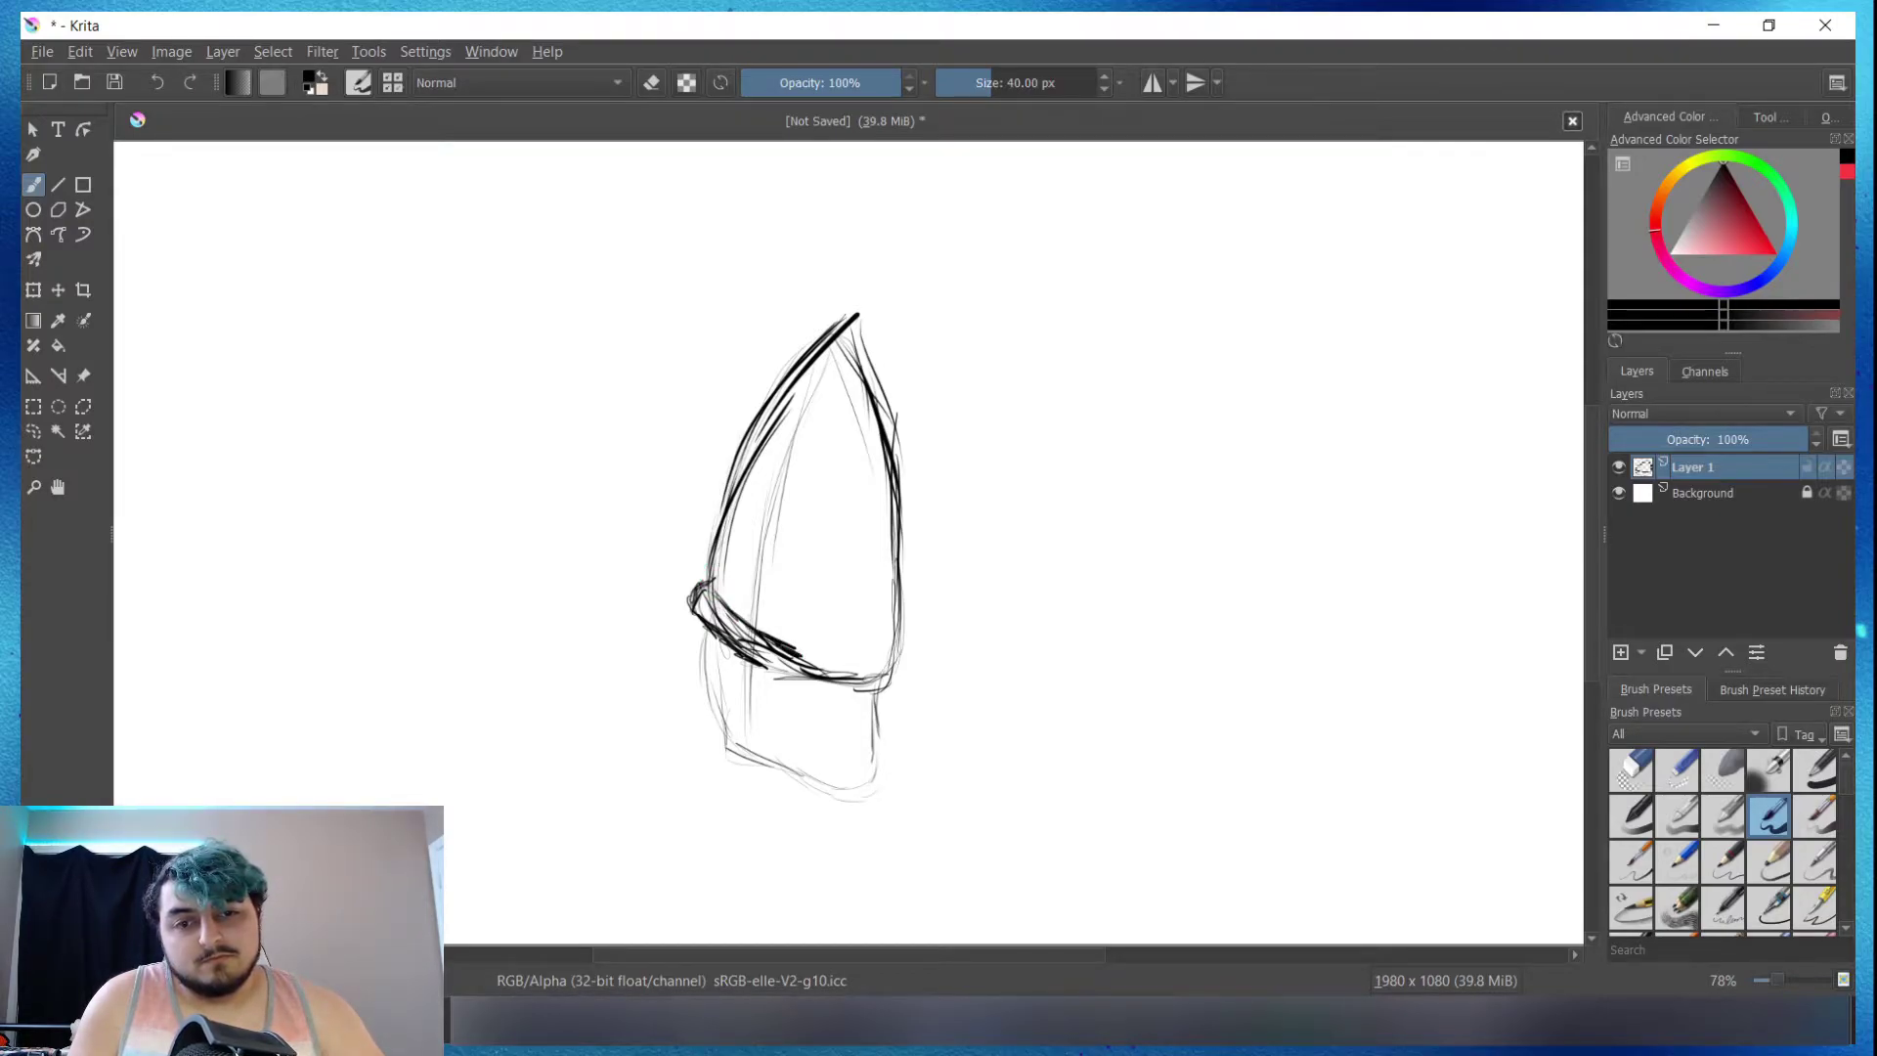
{"action": "left_click_drag", "start_coordinate": [873, 665], "coordinate": [897, 663]}
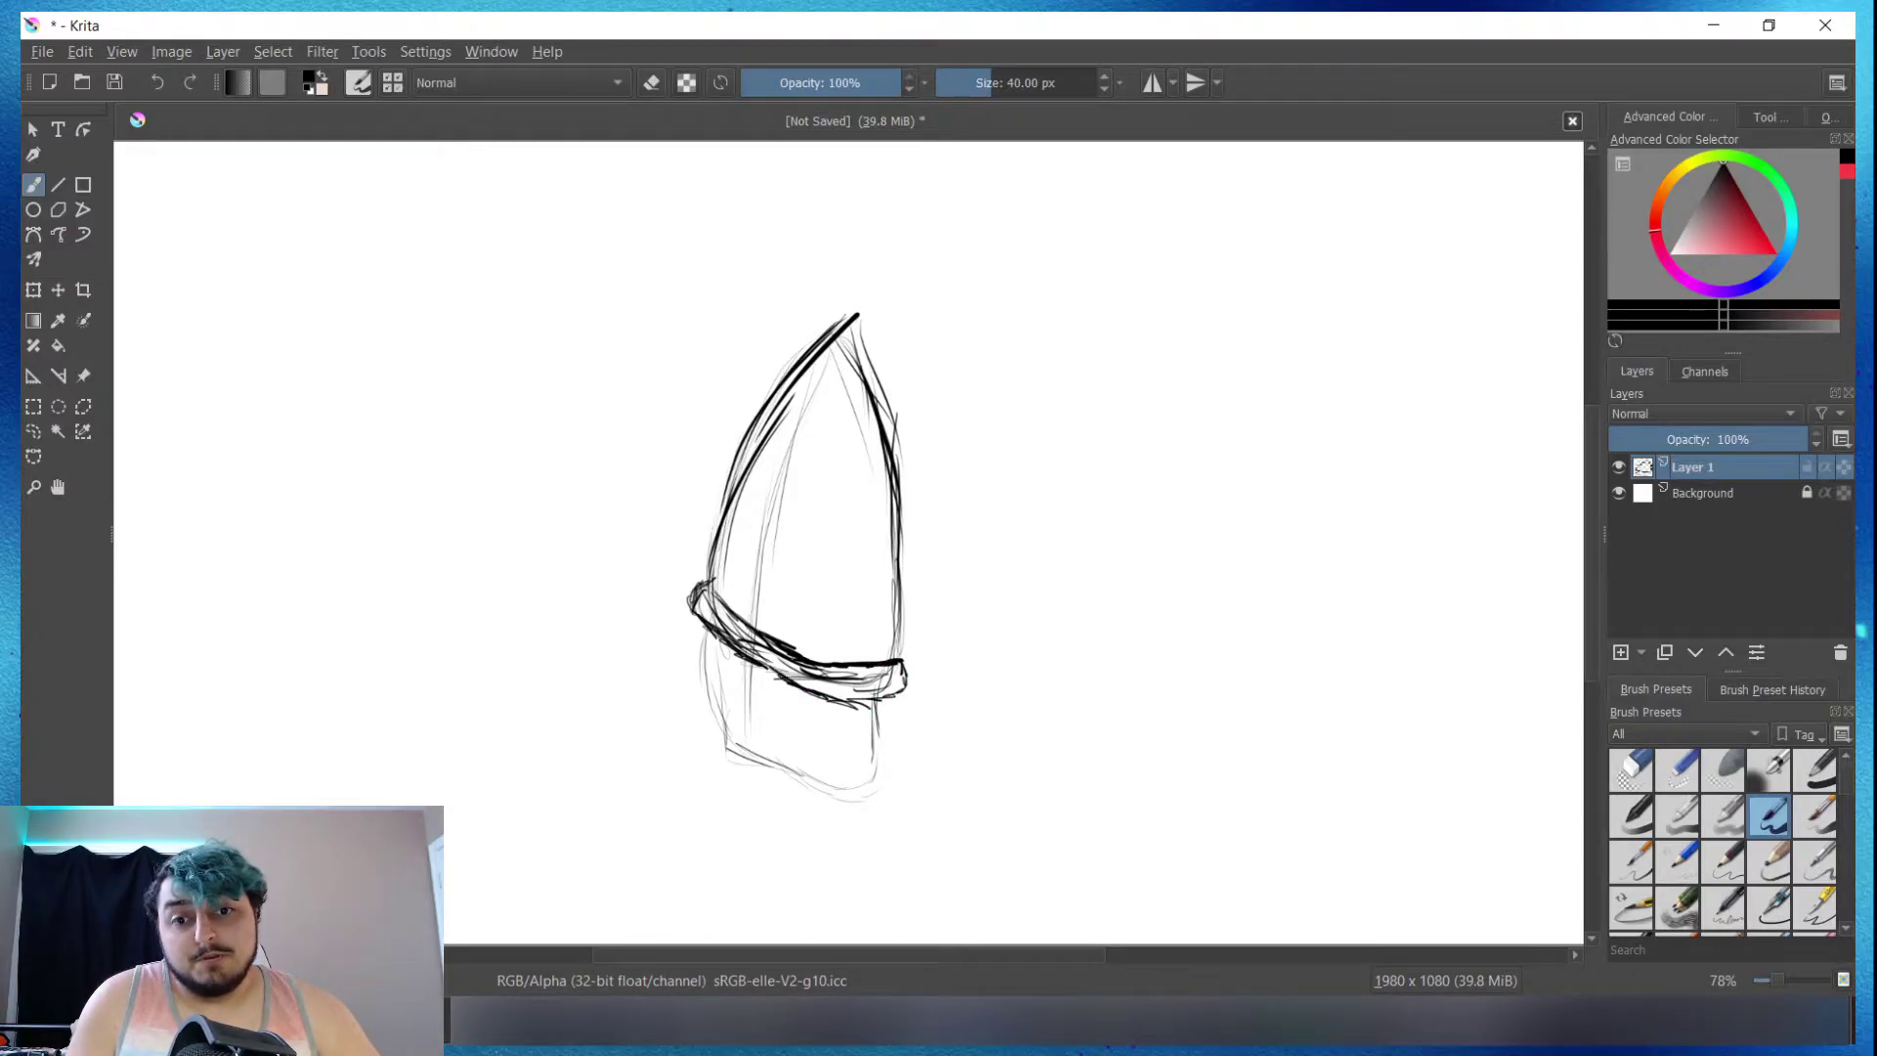
{"action": "mouse_move", "coordinate": [841, 700]}
{"action": "left_mouse_down"}
{"action": "mouse_move", "coordinate": [877, 708]}
{"action": "mouse_move", "coordinate": [909, 682]}
{"action": "left_mouse_up"}
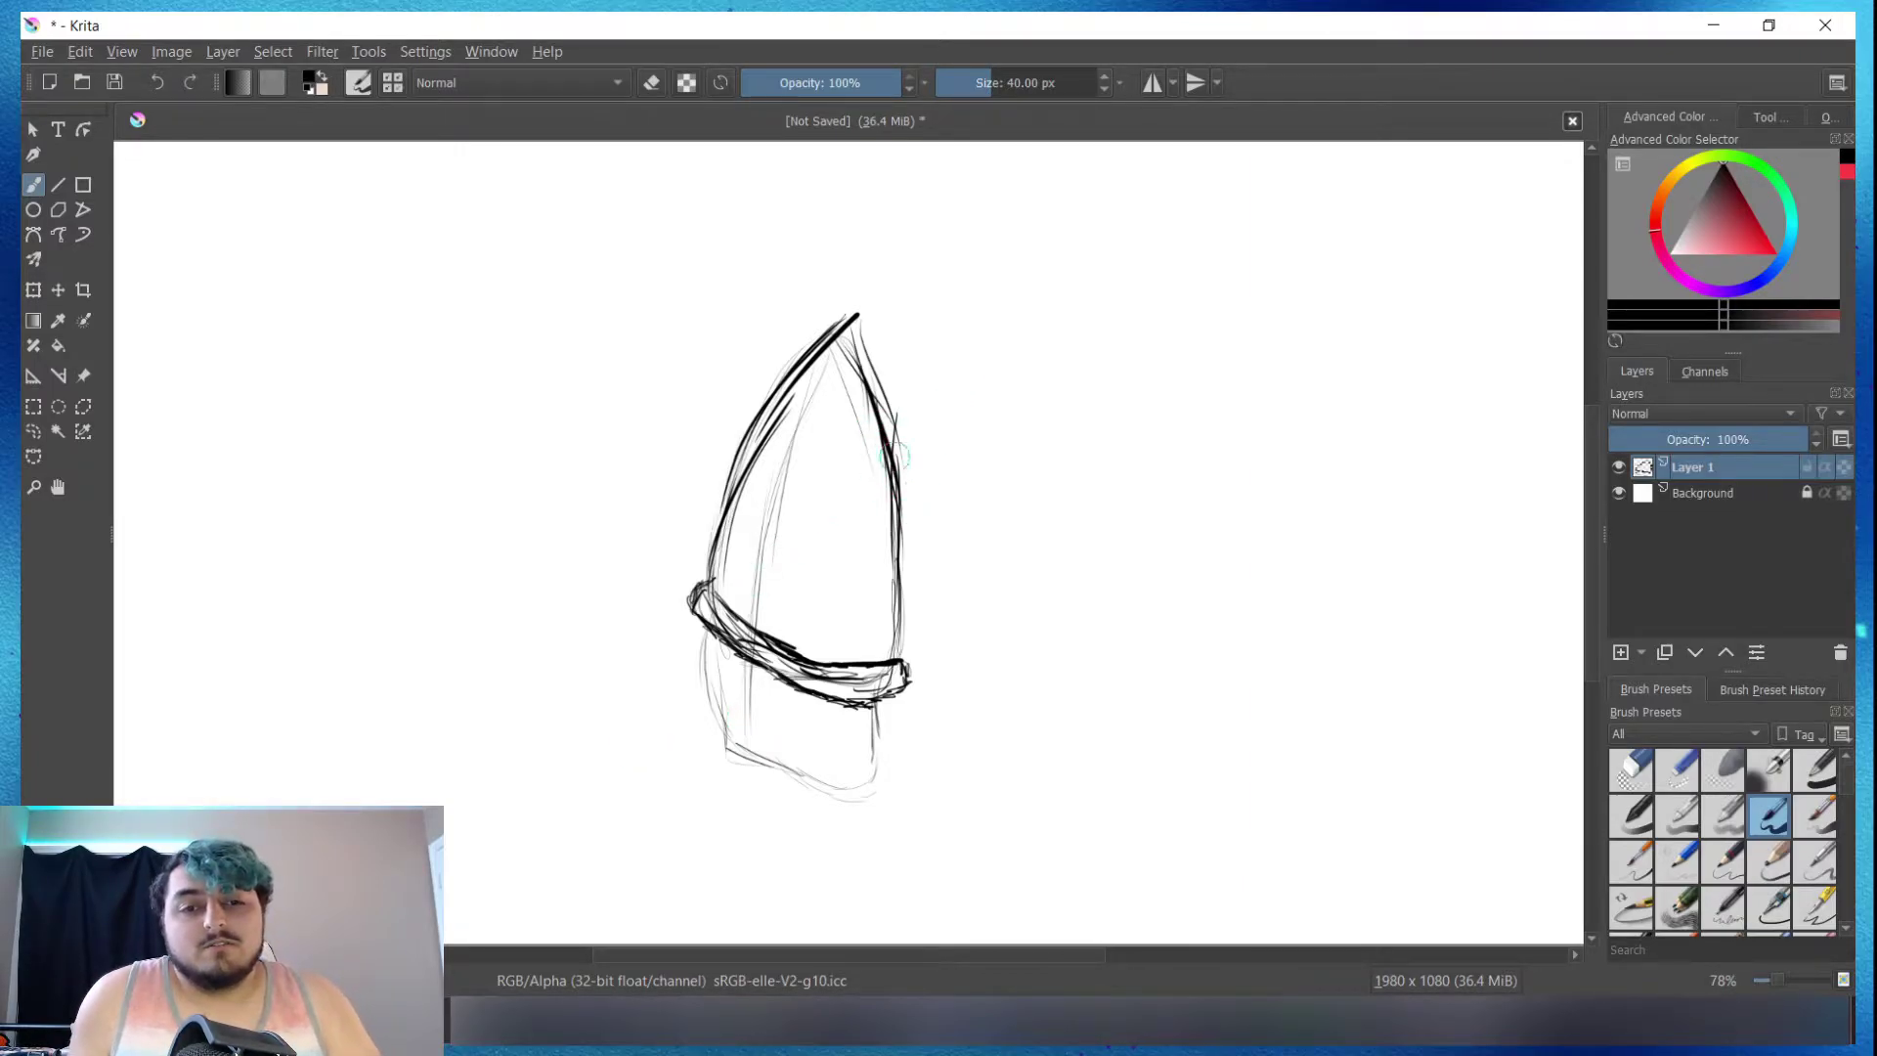
Step: Add angular outer edges down the hood's right, upper-left and left sides
{"action": "mouse_move", "coordinate": [897, 459]}
{"action": "left_mouse_down"}
{"action": "mouse_move", "coordinate": [932, 560]}
{"action": "mouse_move", "coordinate": [877, 617]}
{"action": "left_mouse_up"}
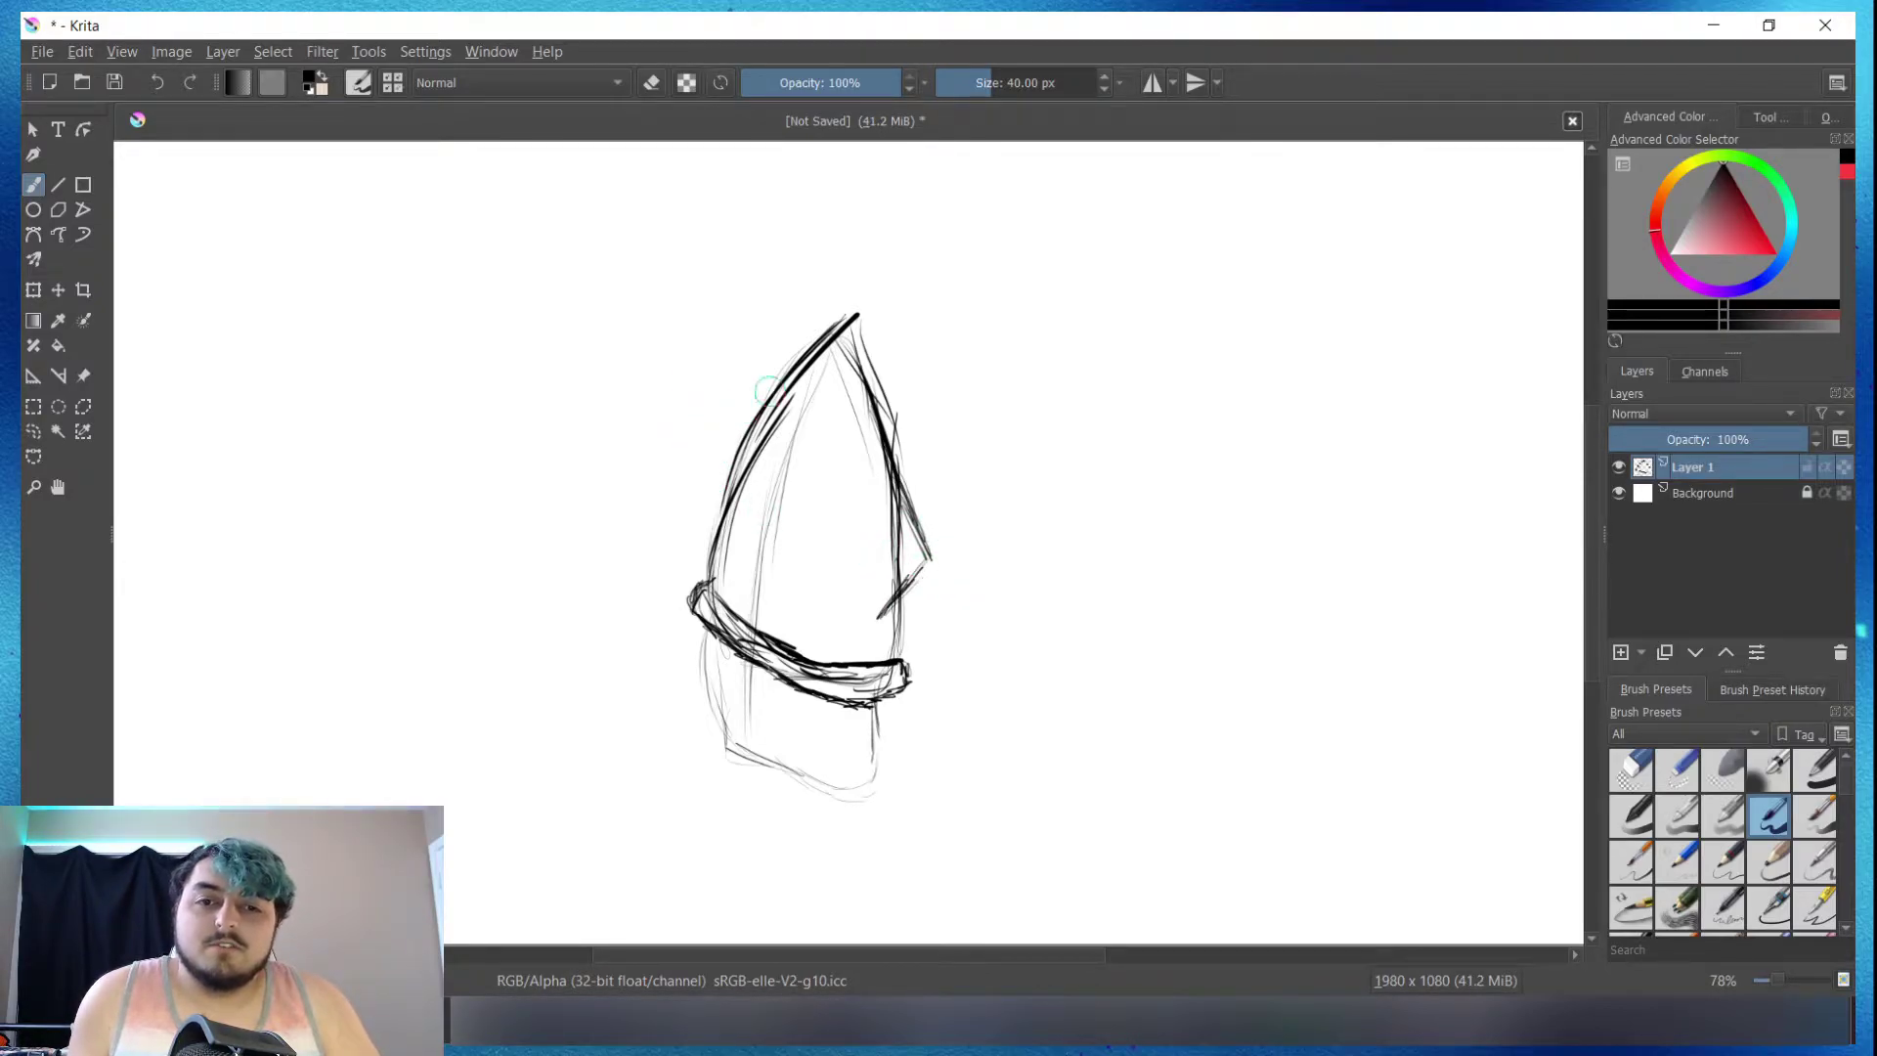
{"action": "left_click_drag", "start_coordinate": [804, 354], "coordinate": [729, 427]}
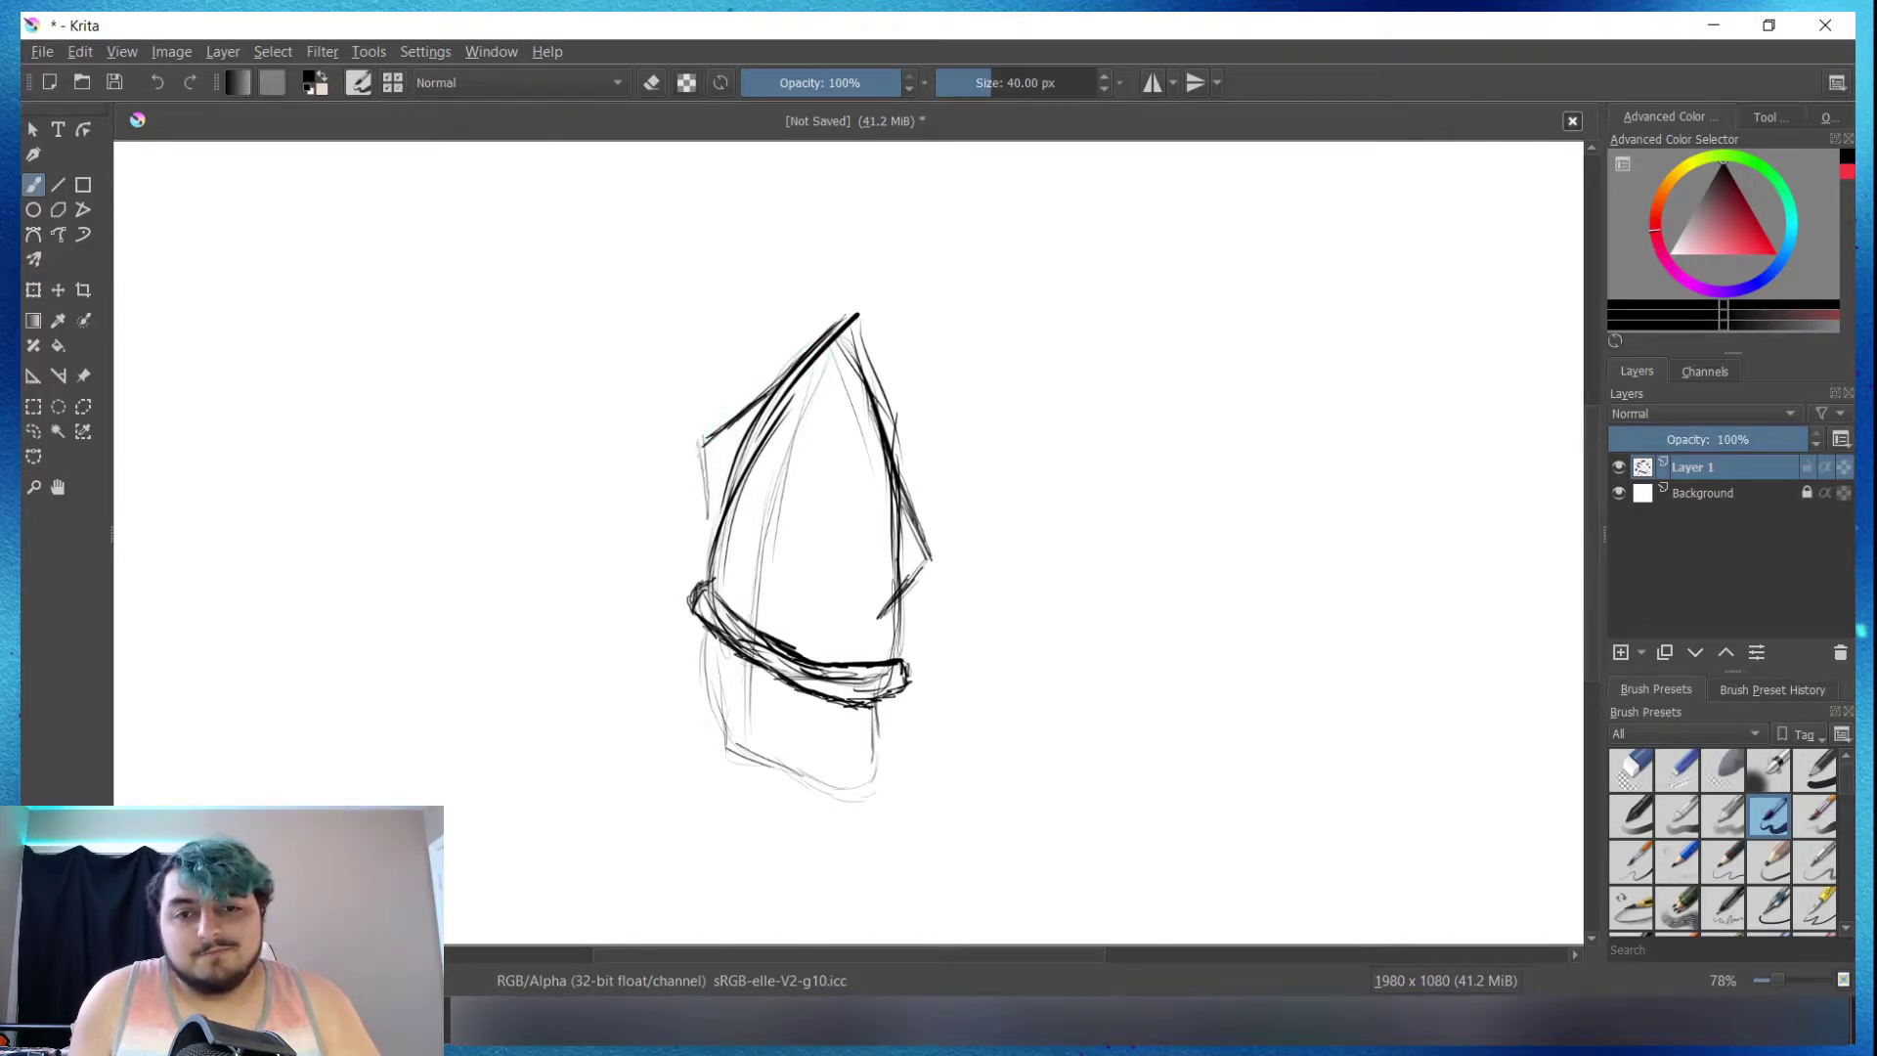
{"action": "left_click_drag", "start_coordinate": [698, 445], "coordinate": [709, 558]}
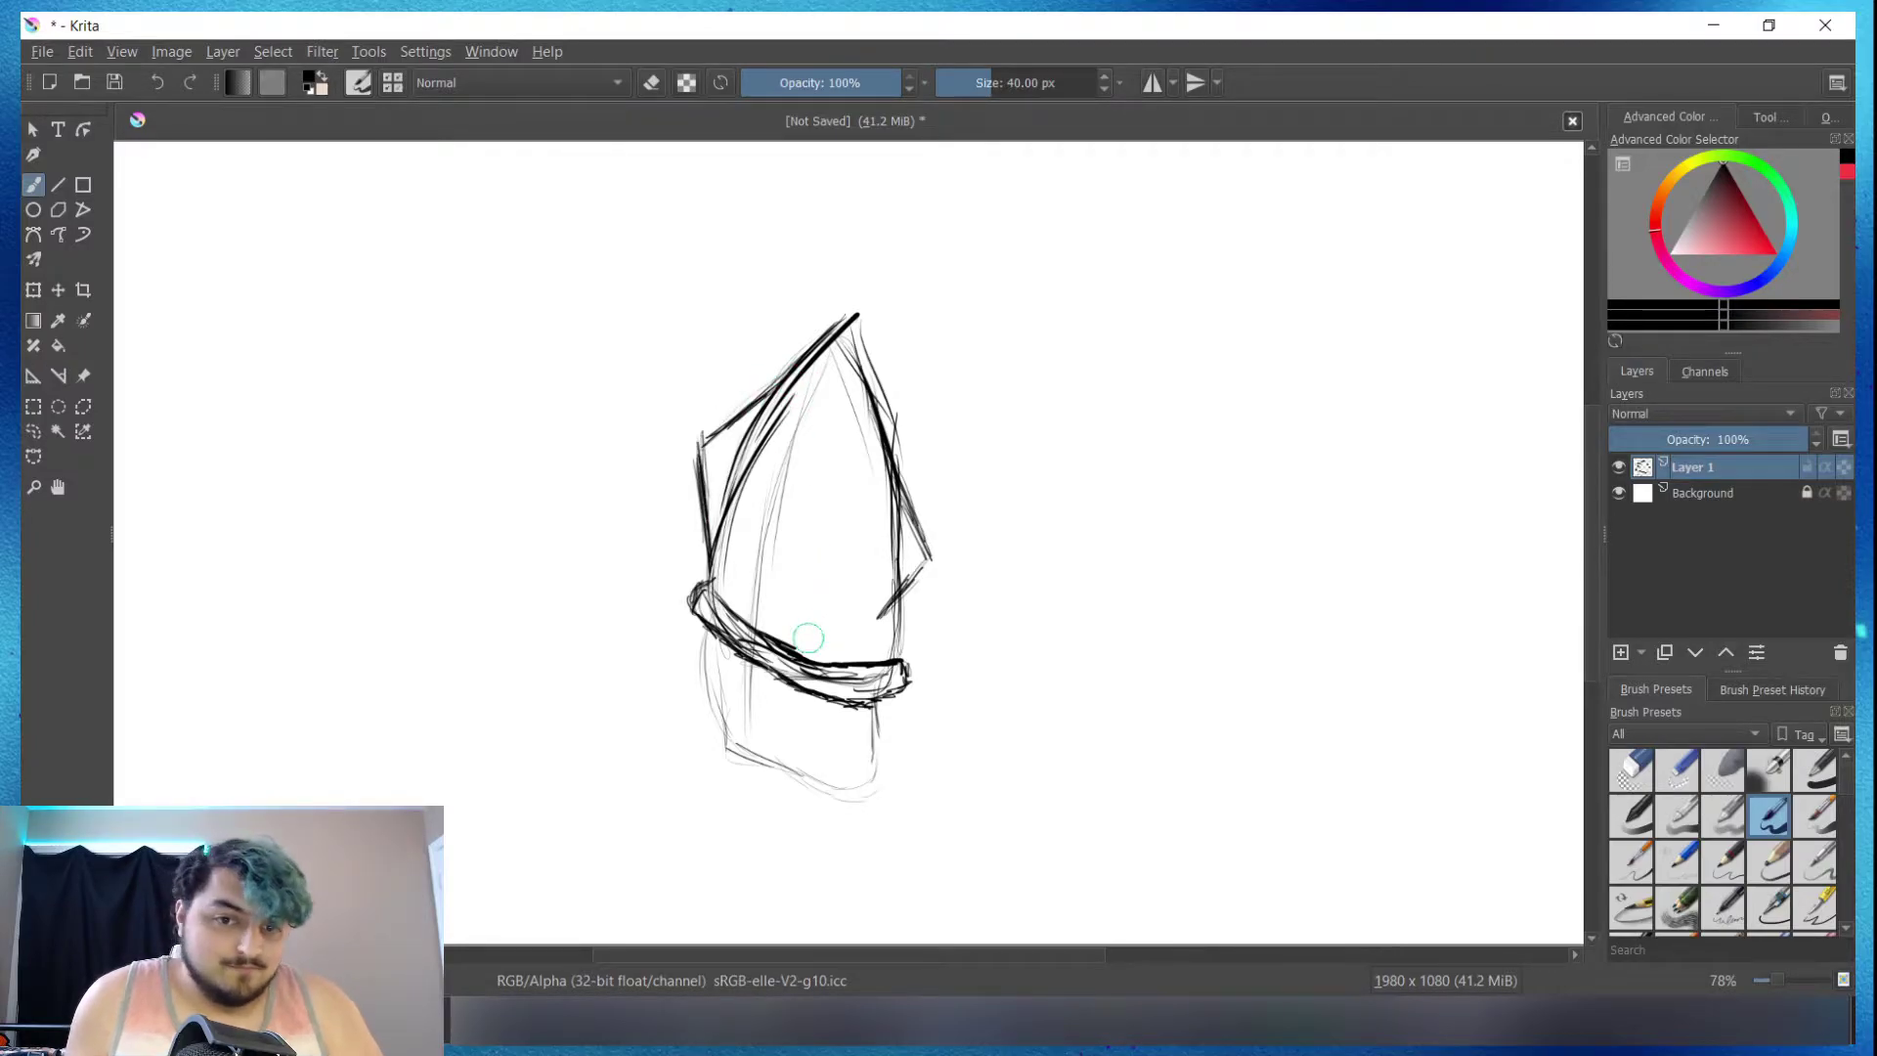
Step: Erase stray construction marks inside the hood and on its edges, then return to the pen
{"action": "key", "text": "e"}
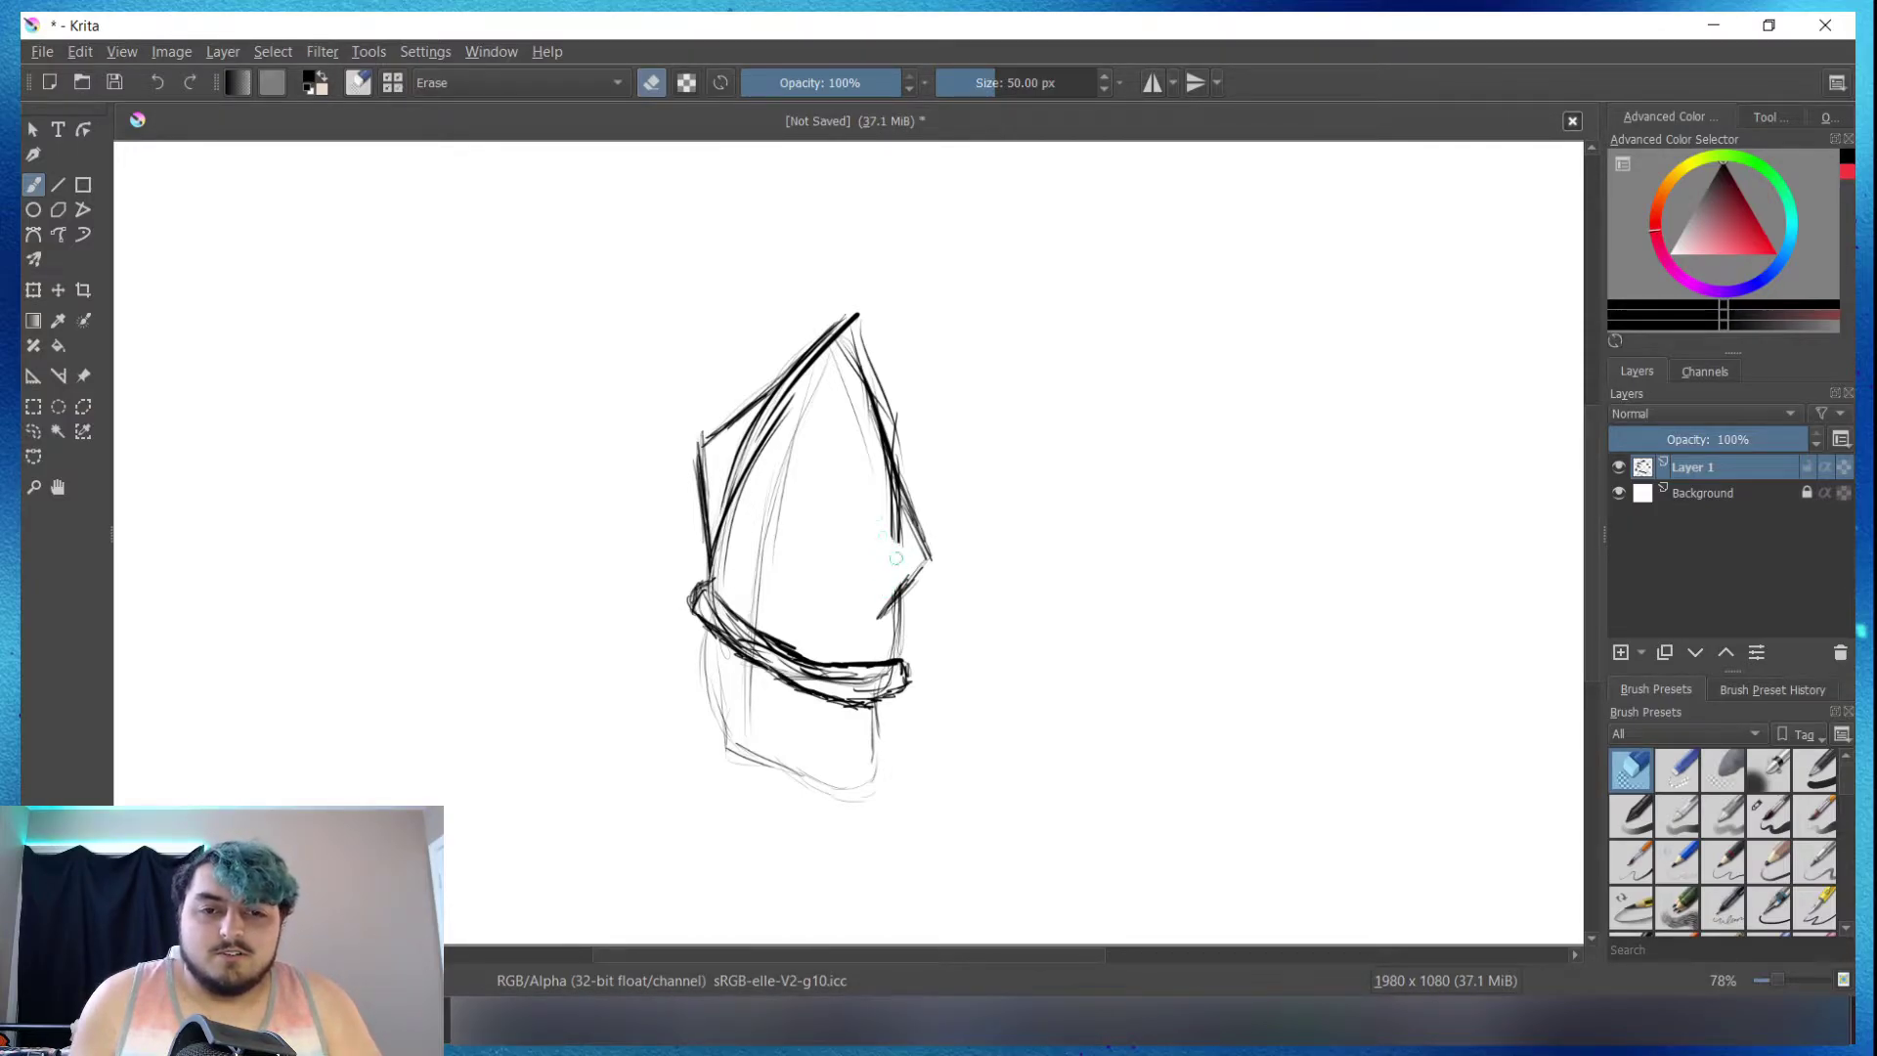
{"action": "left_click_drag", "start_coordinate": [904, 554], "coordinate": [899, 542]}
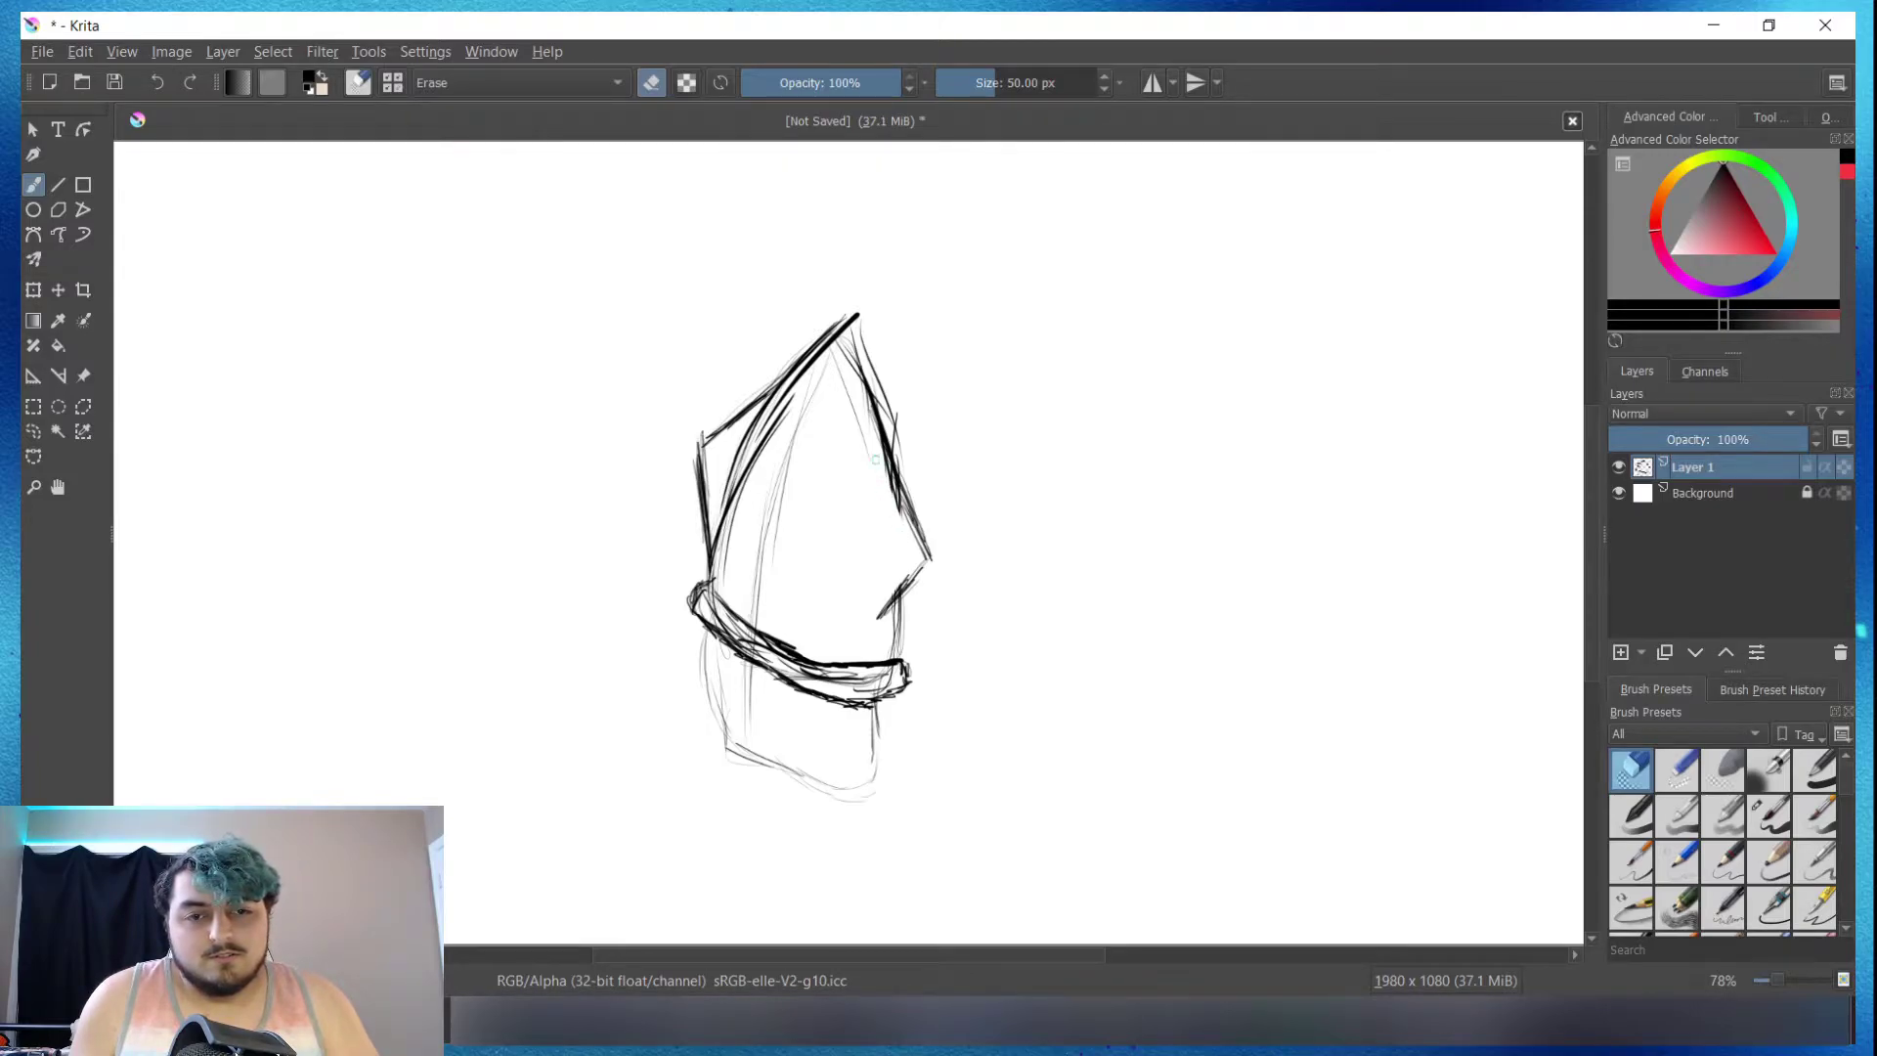
{"action": "left_click_drag", "start_coordinate": [886, 499], "coordinate": [902, 537]}
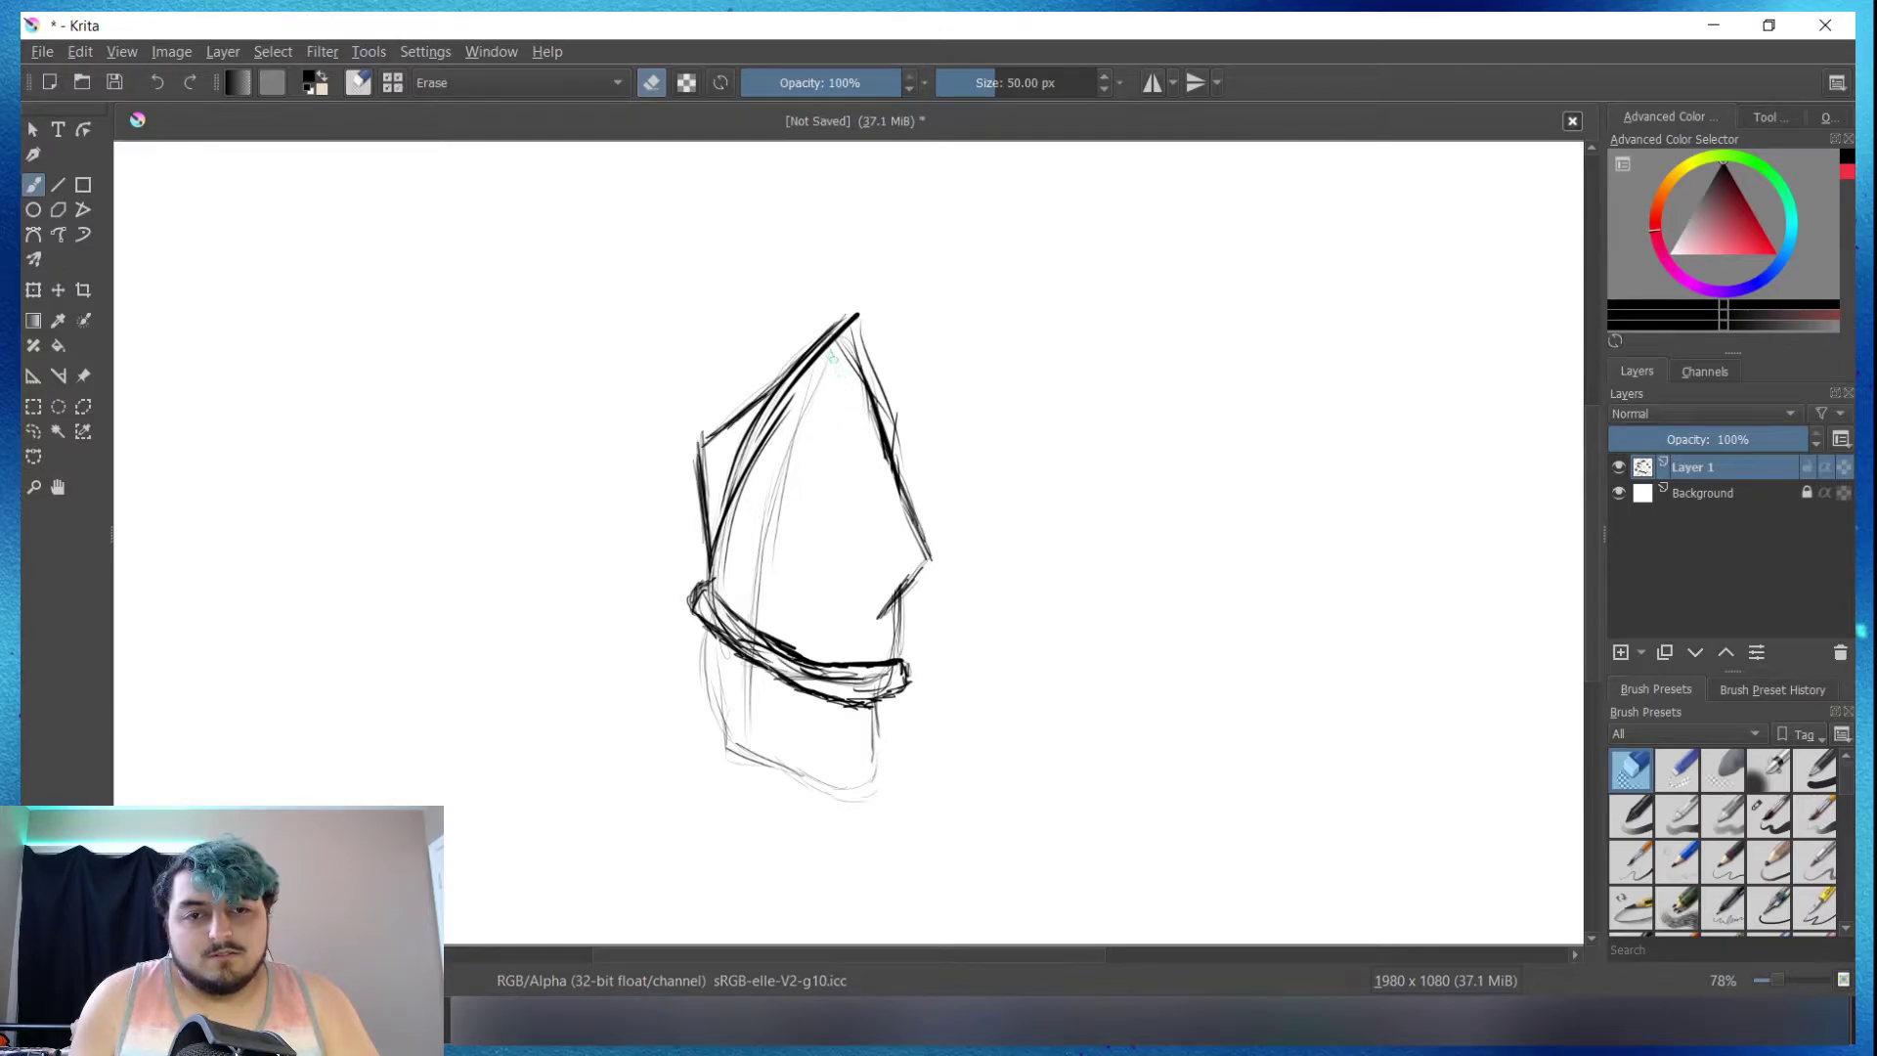
{"action": "left_click_drag", "start_coordinate": [787, 401], "coordinate": [761, 465]}
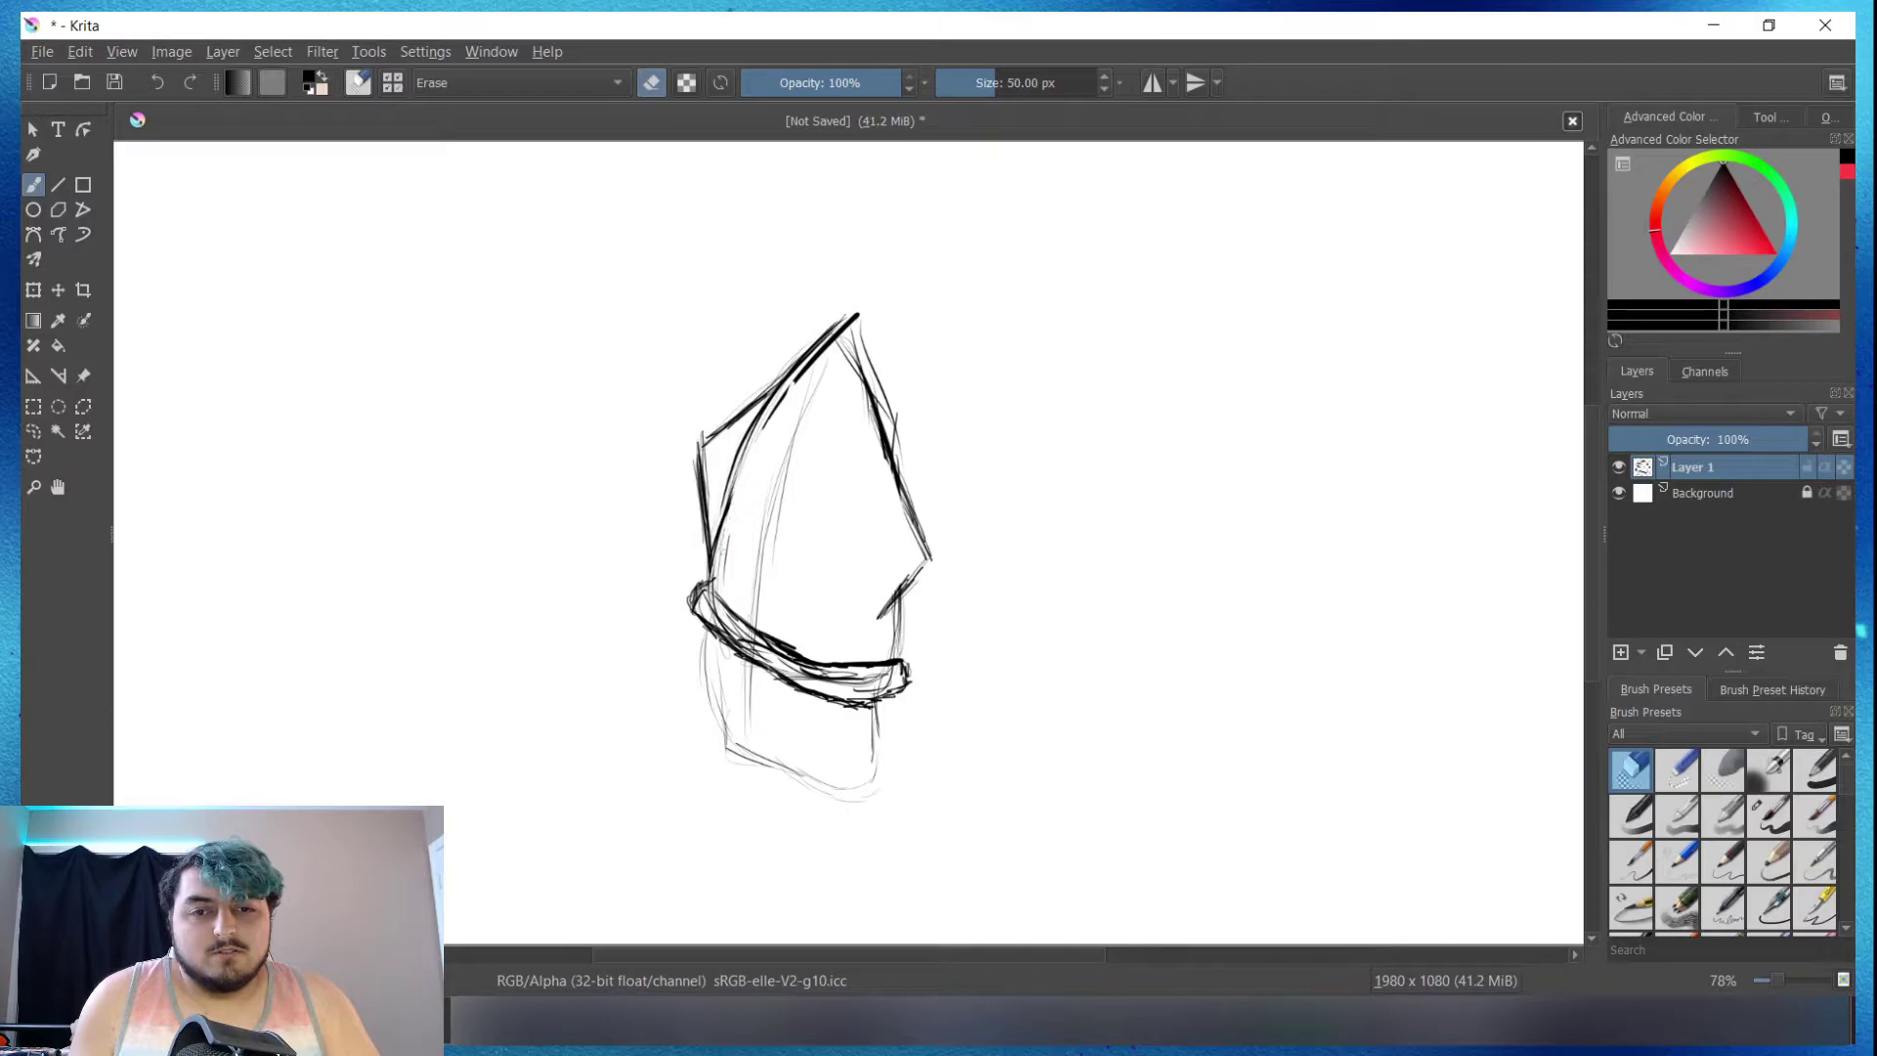
{"action": "left_click_drag", "start_coordinate": [720, 528], "coordinate": [716, 549]}
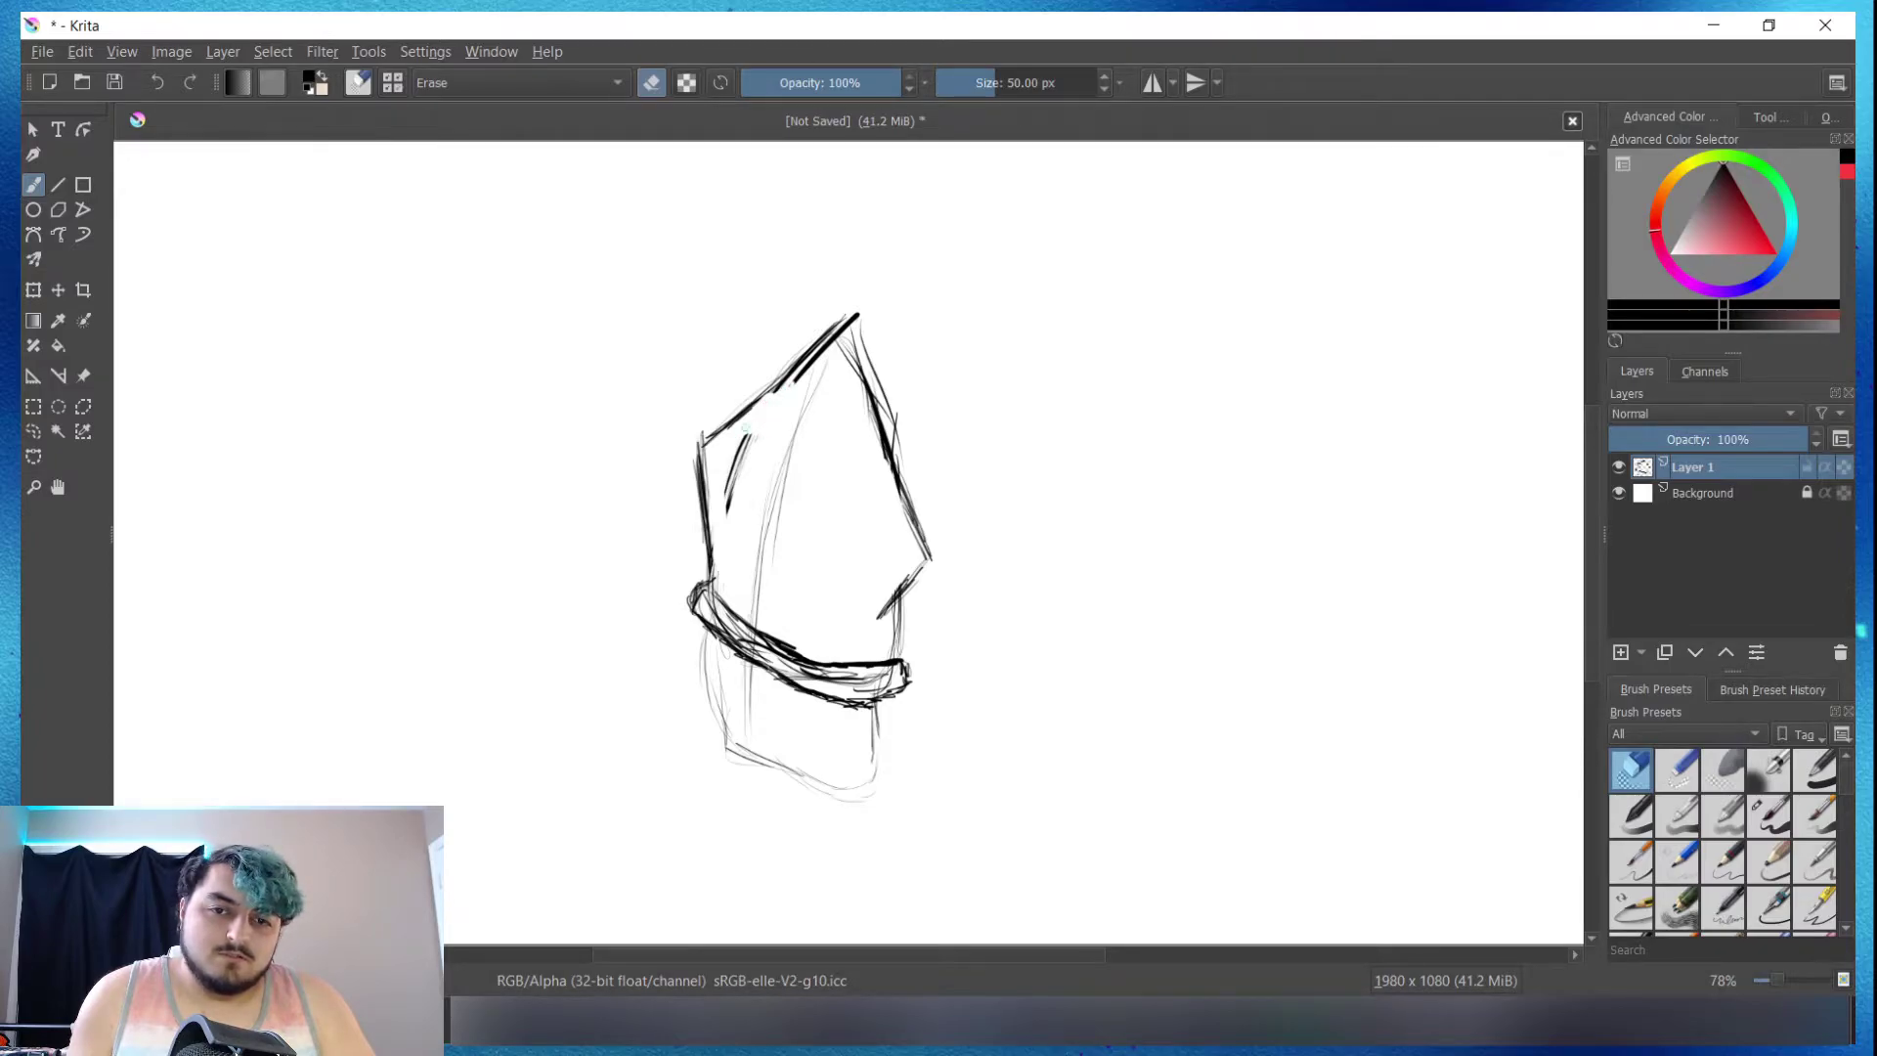
{"action": "left_click_drag", "start_coordinate": [748, 435], "coordinate": [728, 509]}
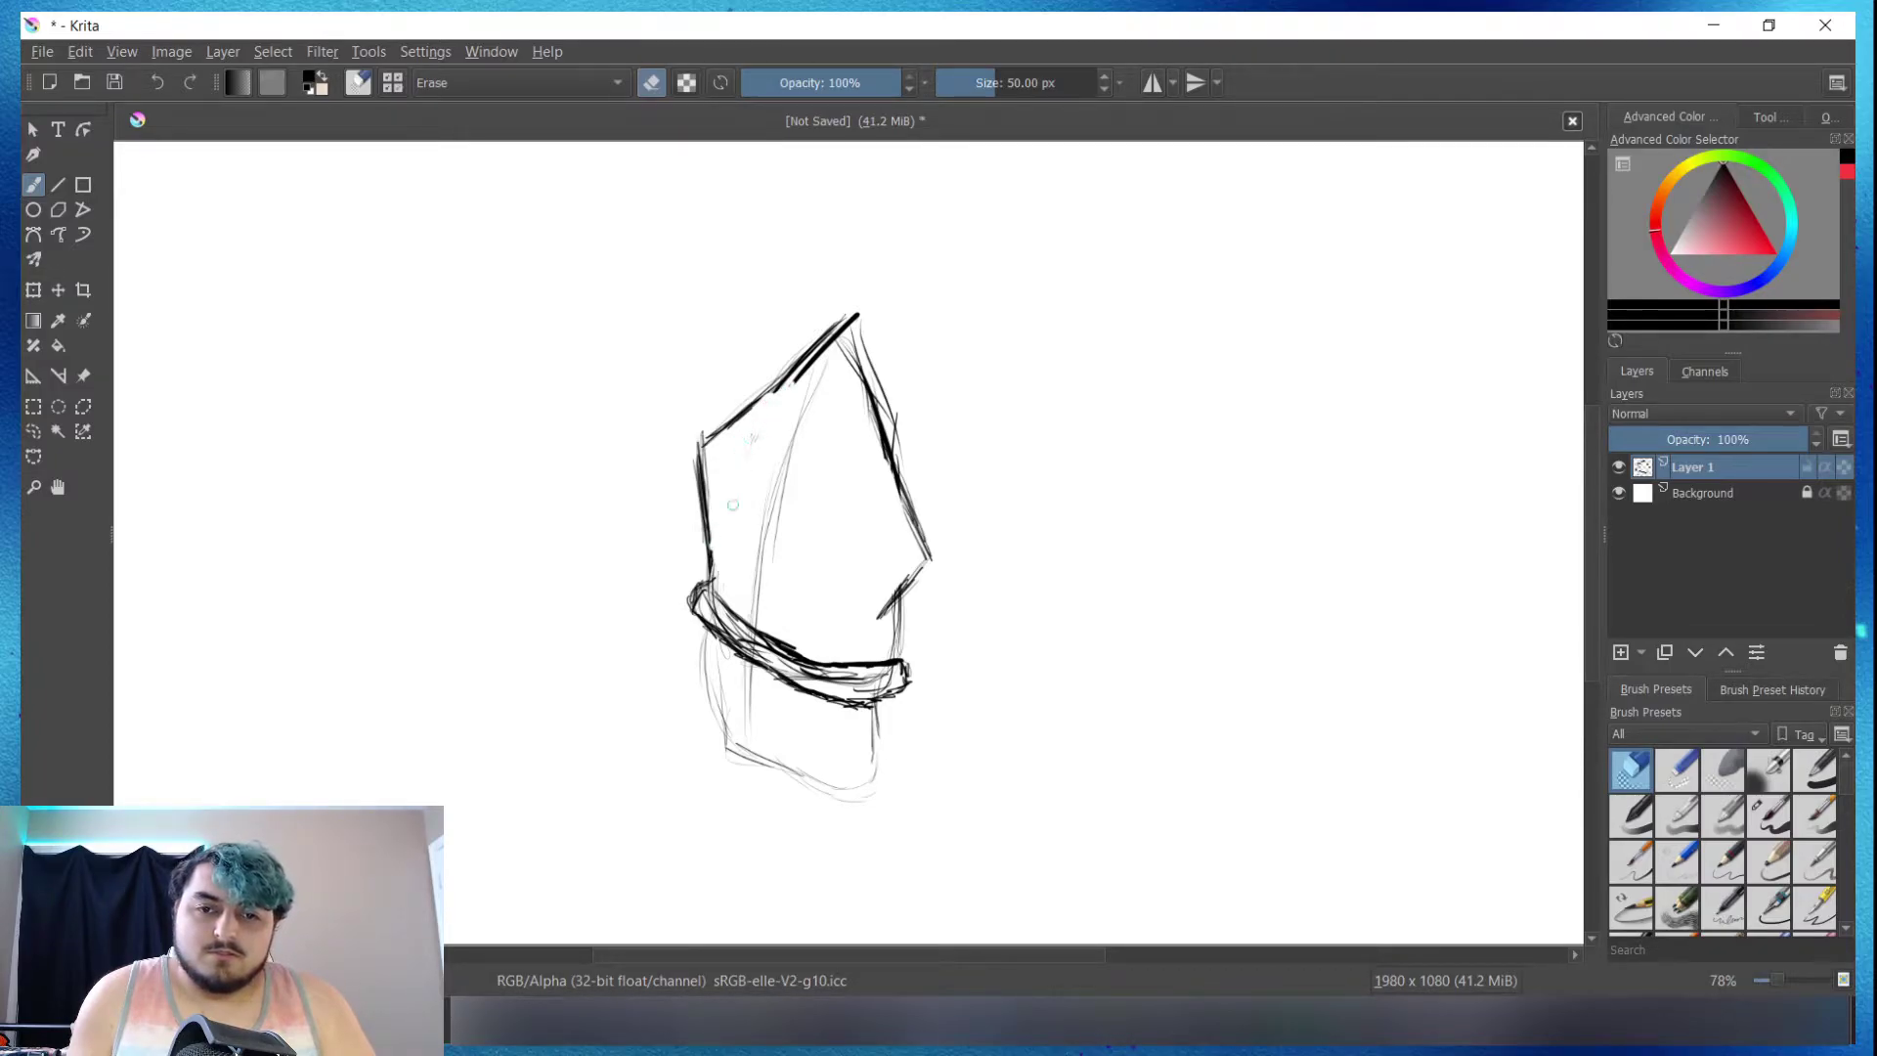
{"action": "key", "text": "e"}
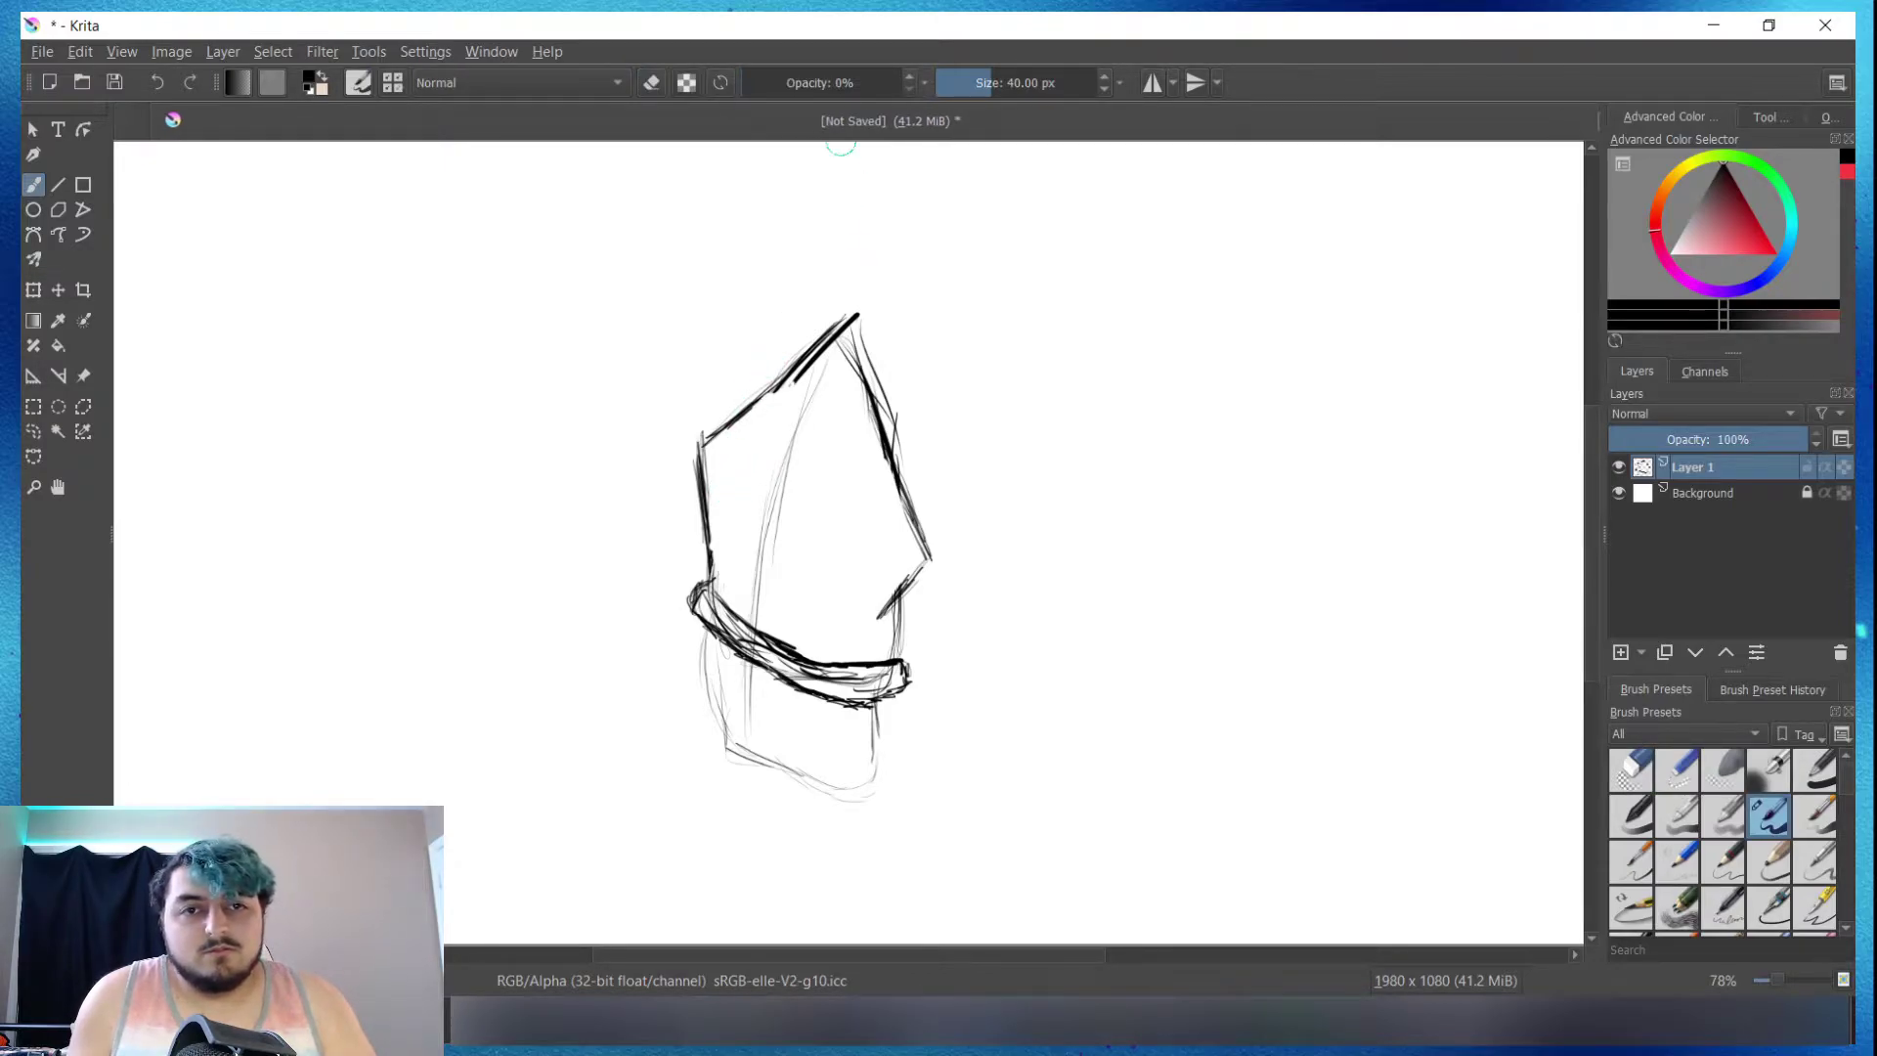
Step: Restore 100% brush opacity, darken the hood's left face, and ink the left oval lens
{"action": "left_click", "coordinate": [894, 82]}
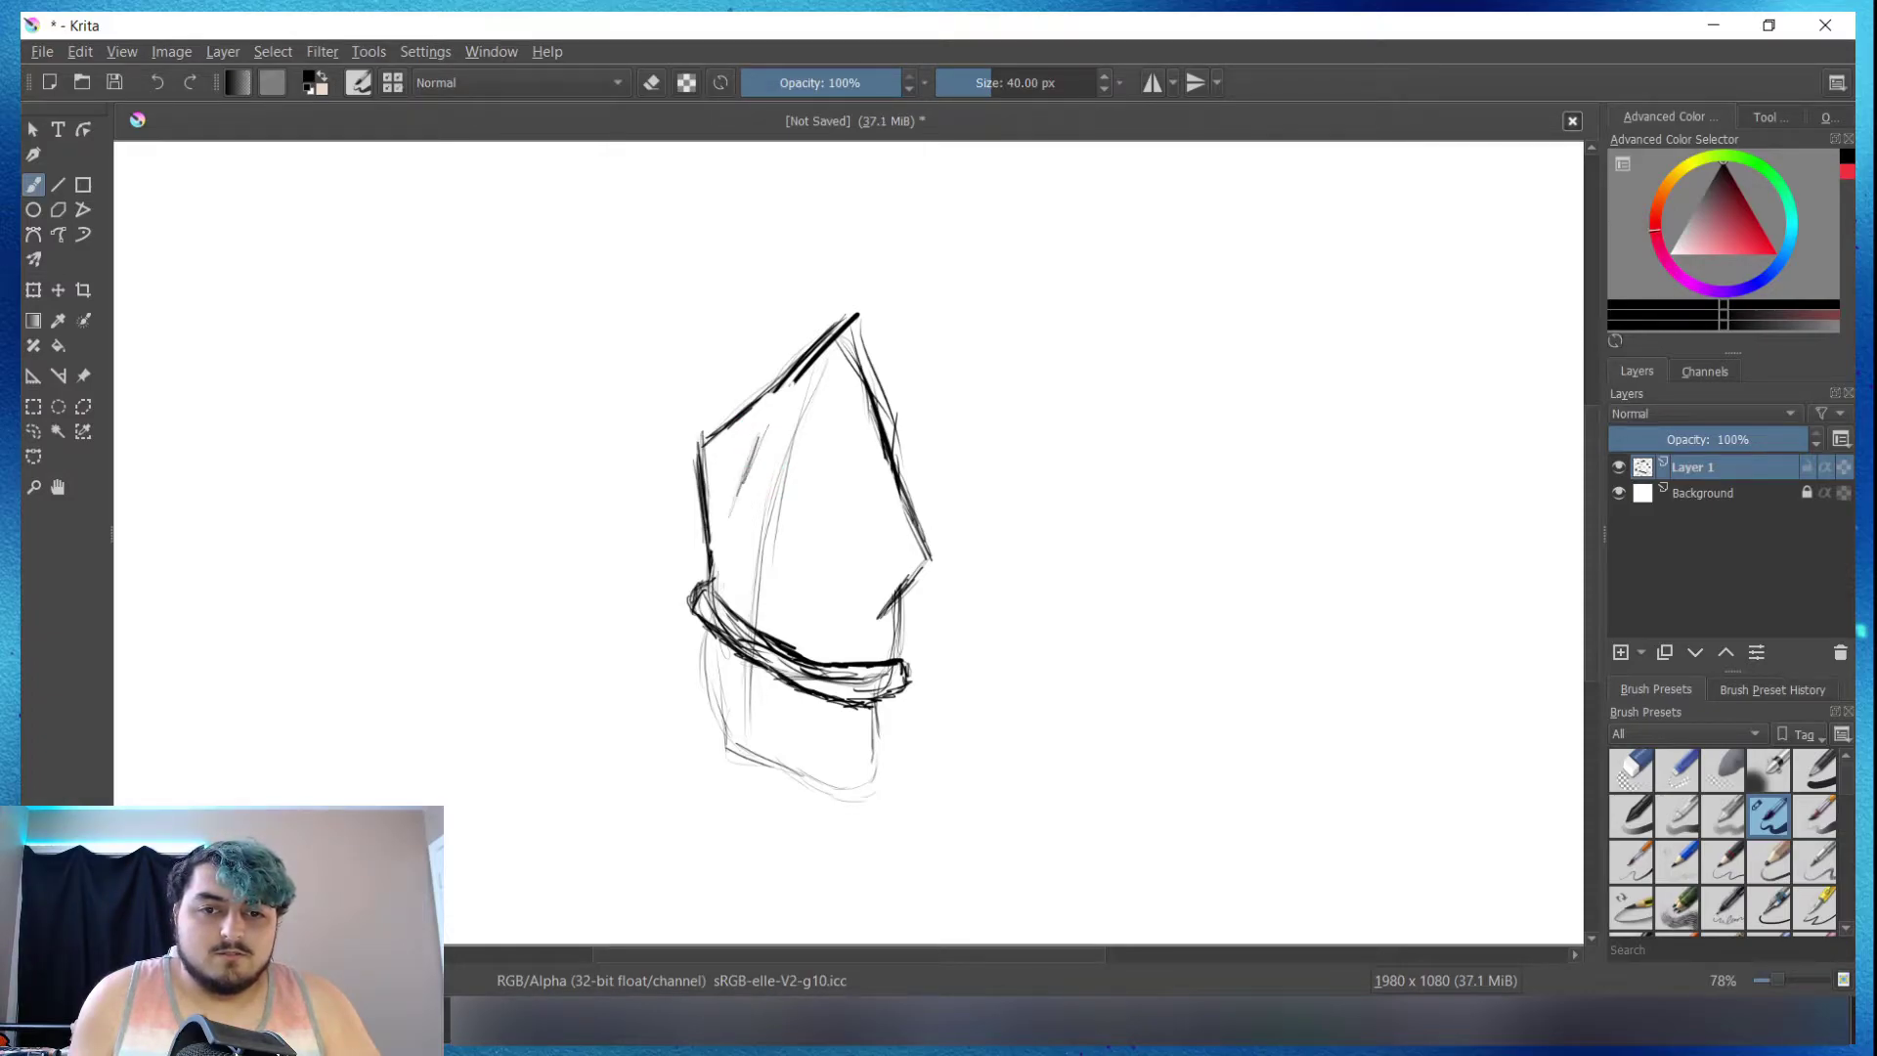
{"action": "left_click_drag", "start_coordinate": [745, 466], "coordinate": [725, 531]}
{"action": "left_click_drag", "start_coordinate": [764, 422], "coordinate": [724, 532]}
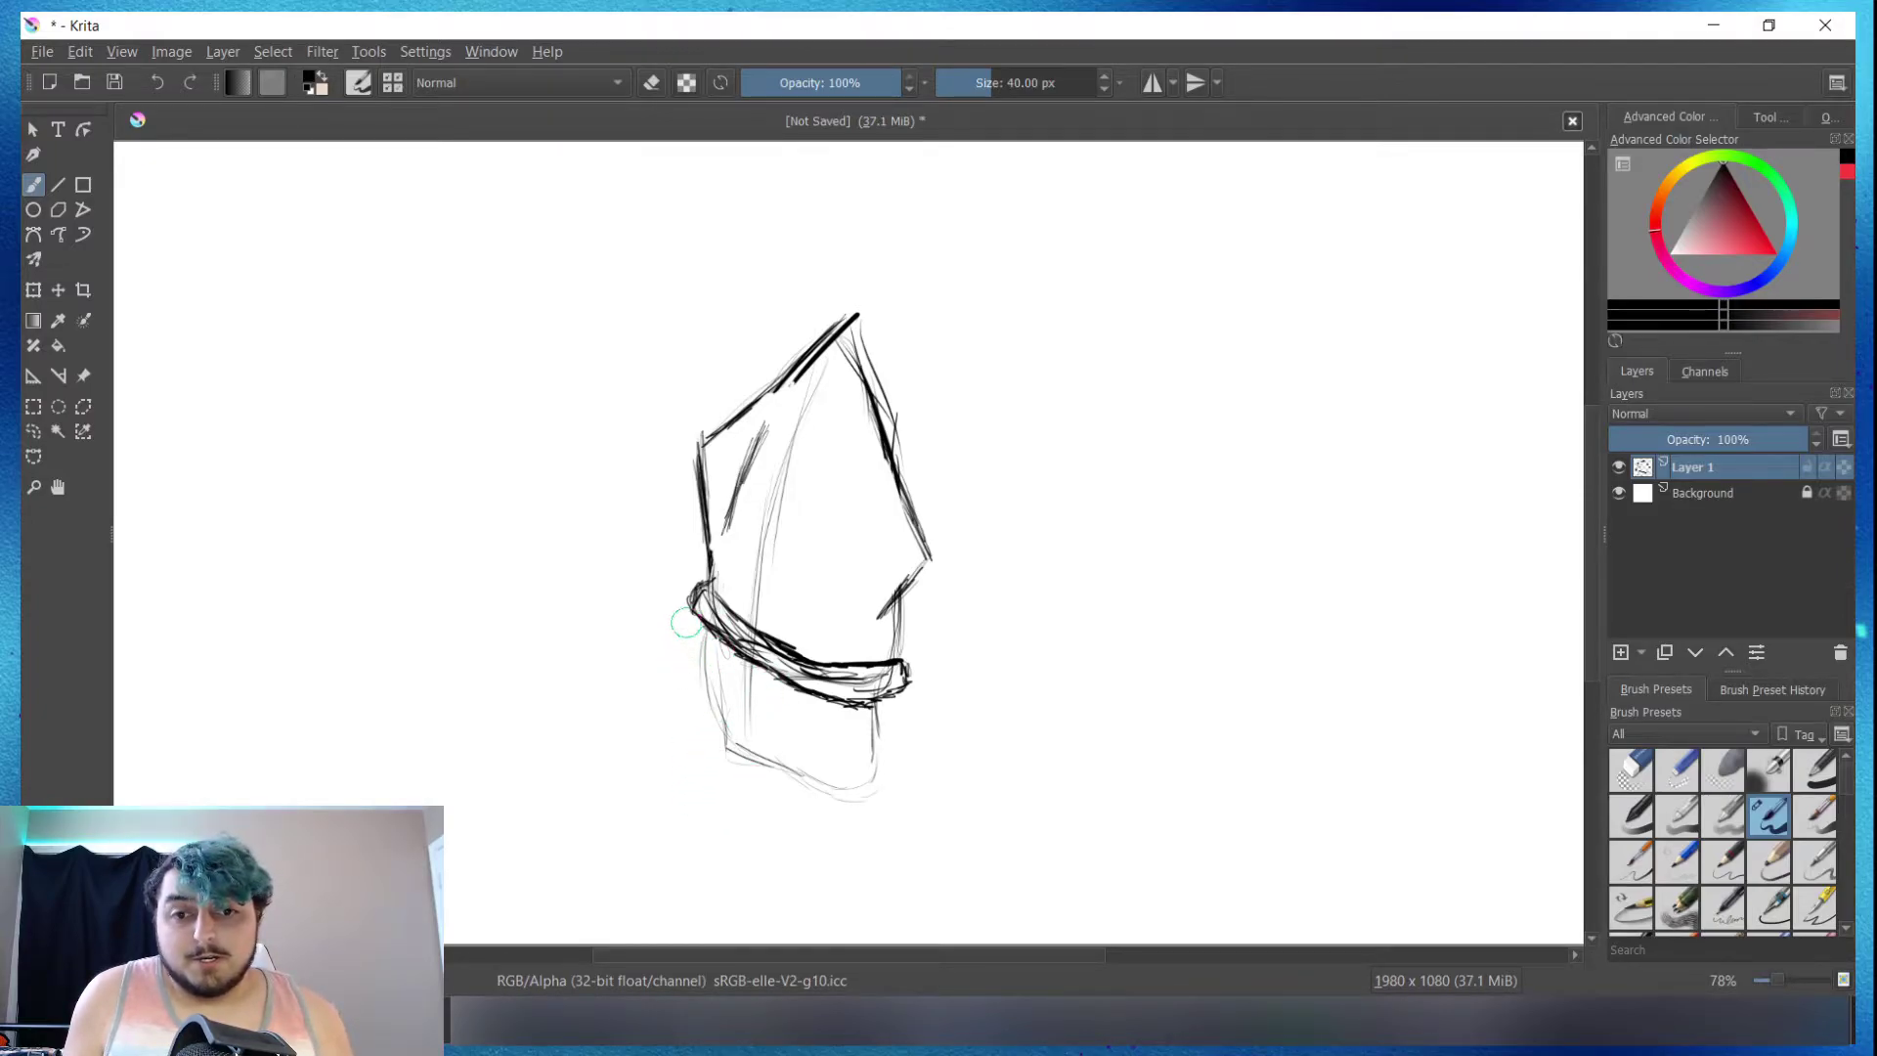
{"action": "left_click_drag", "start_coordinate": [694, 608], "coordinate": [671, 684]}
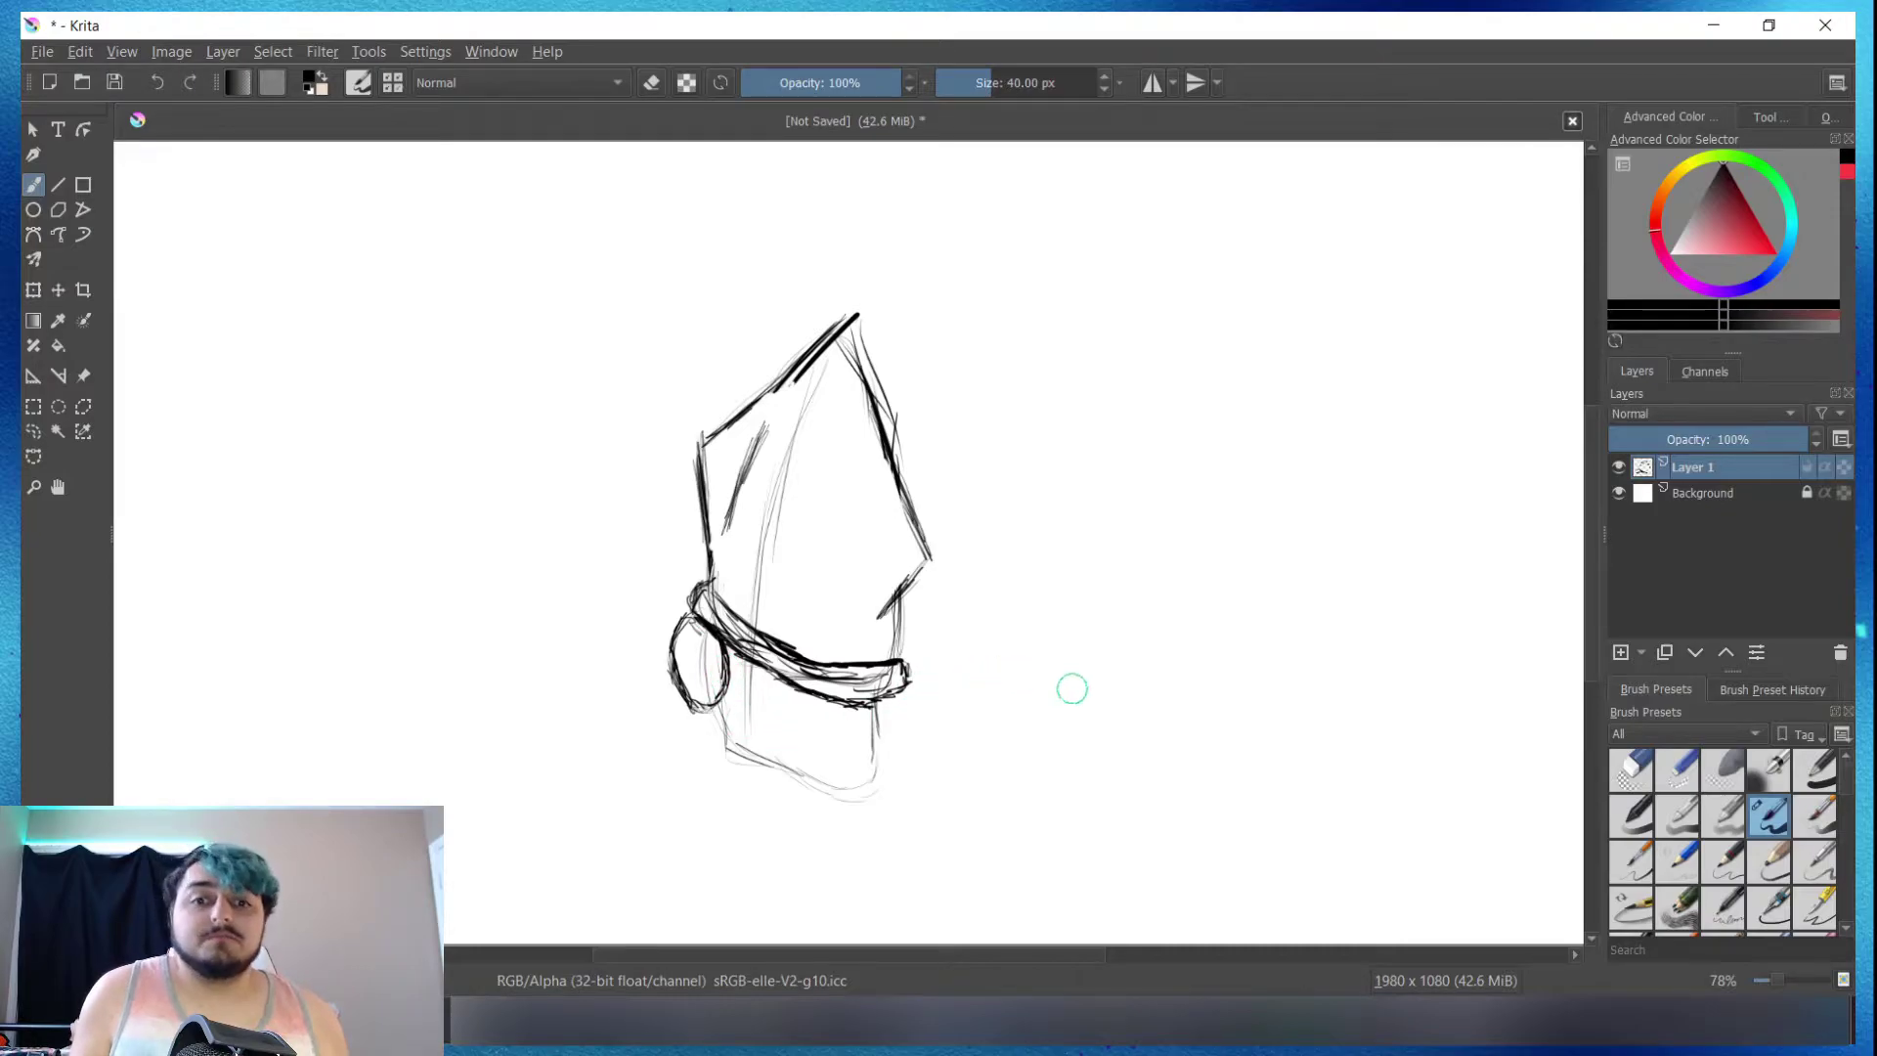
Step: Adjust the view and strengthen the band's lower edge above the second lens
{"action": "scroll", "coordinate": [1576, 424], "scroll_direction": "down", "scroll_amount": 2}
{"action": "scroll", "coordinate": [1576, 423], "scroll_direction": "down", "scroll_amount": 2}
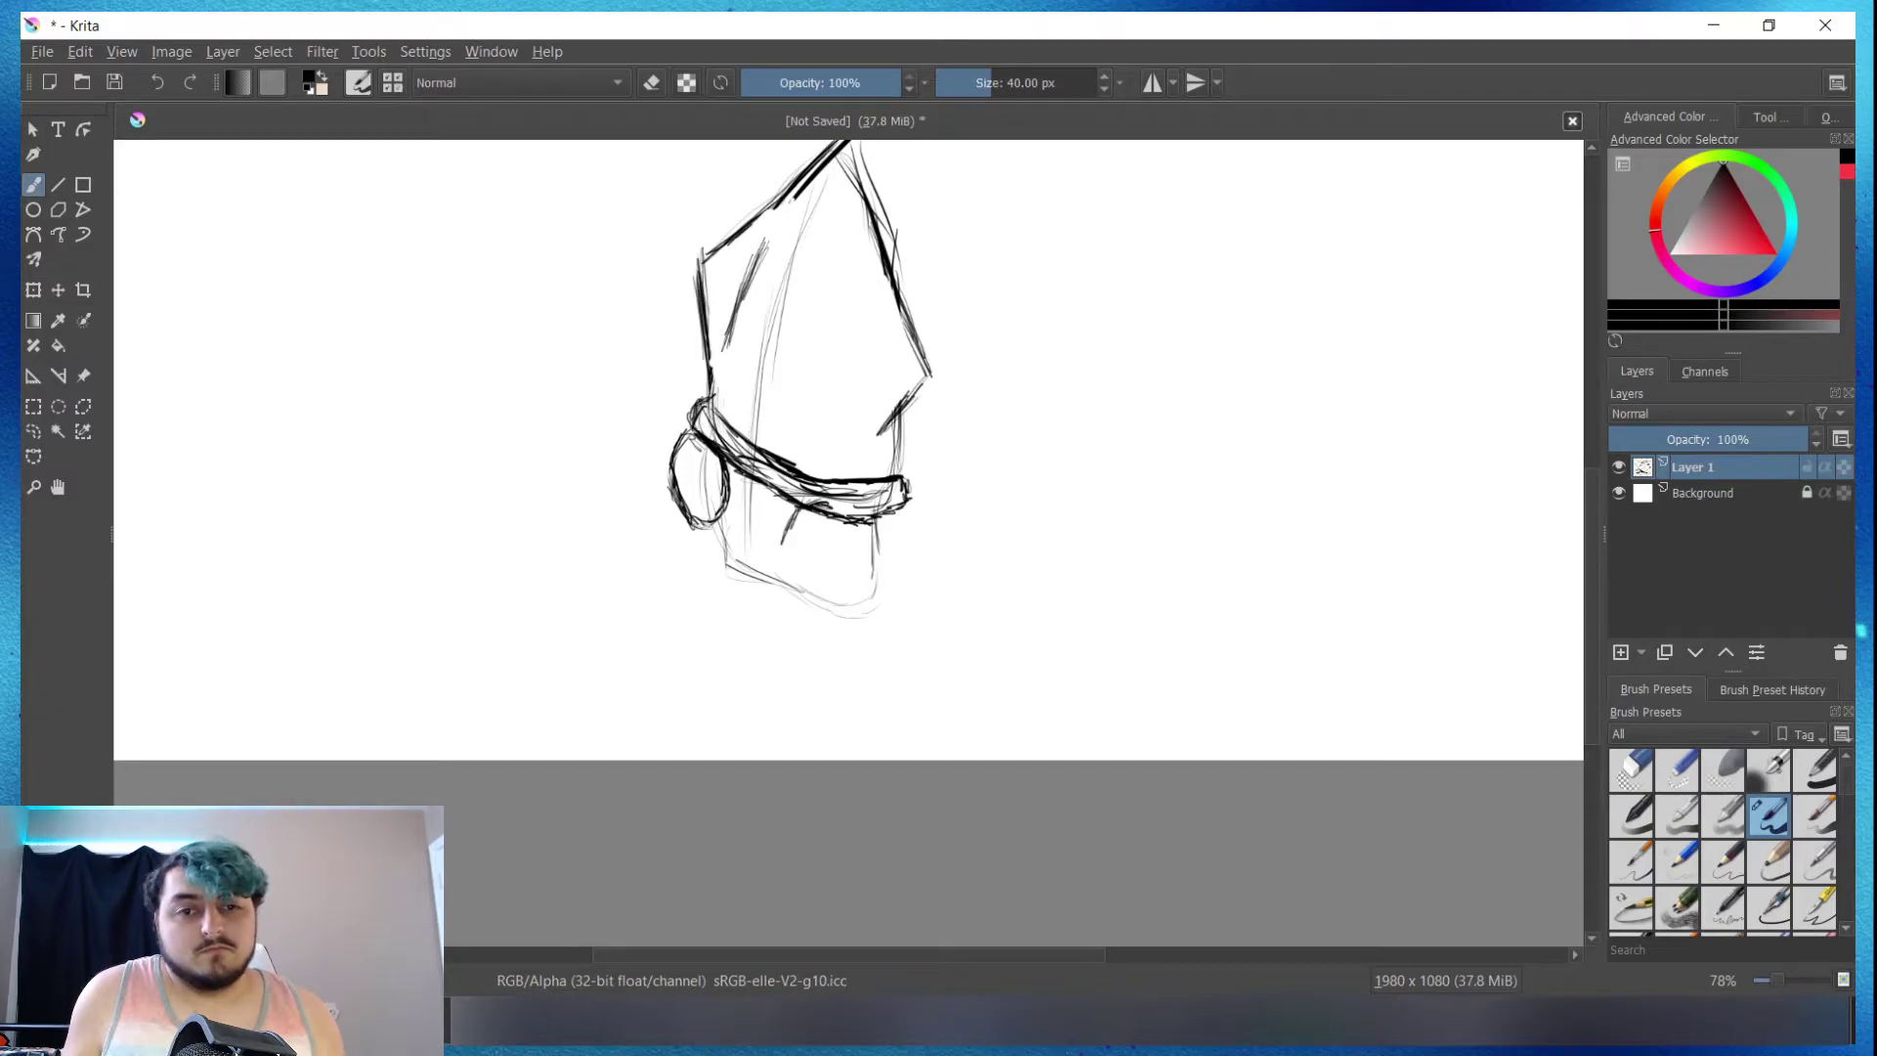
{"action": "left_click_drag", "start_coordinate": [814, 503], "coordinate": [860, 520]}
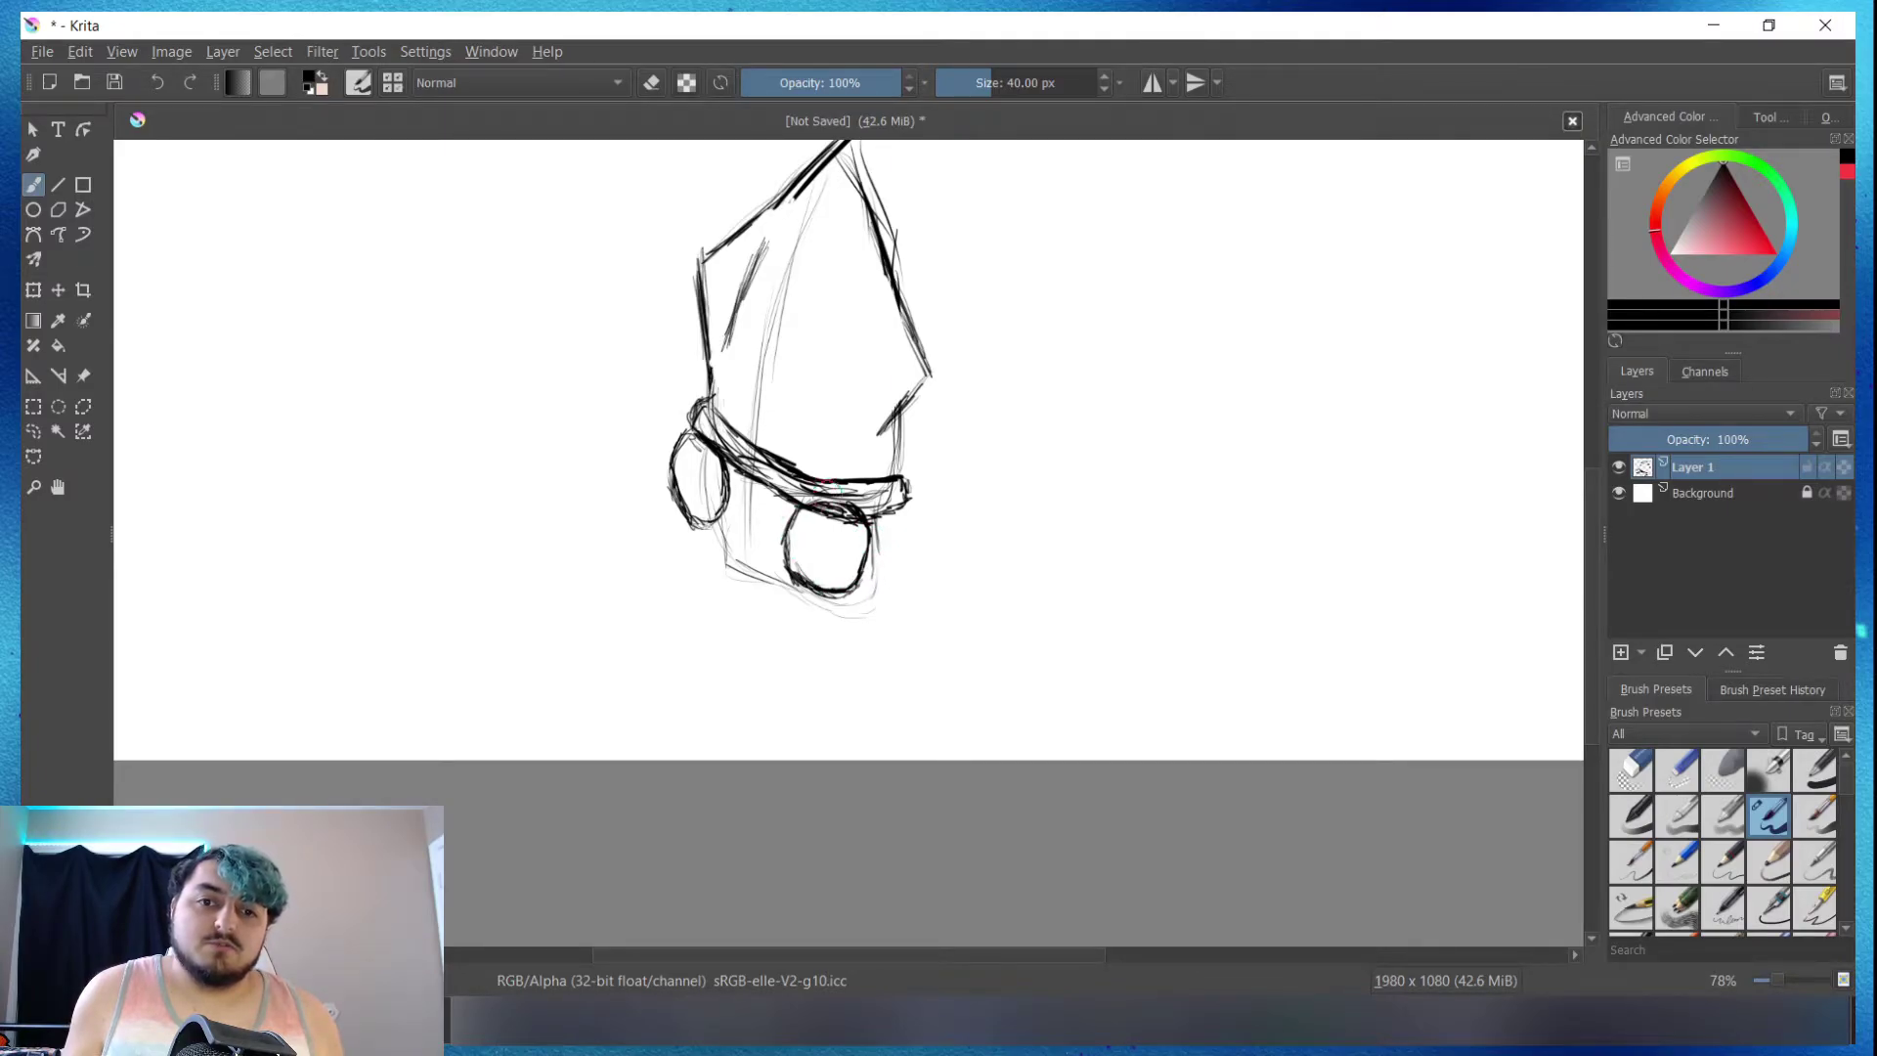
Step: Undo the rough right lens and redraw it as a closed, bold circle under the band
{"action": "scroll", "coordinate": [823, 585], "scroll_direction": "up", "scroll_amount": 2}
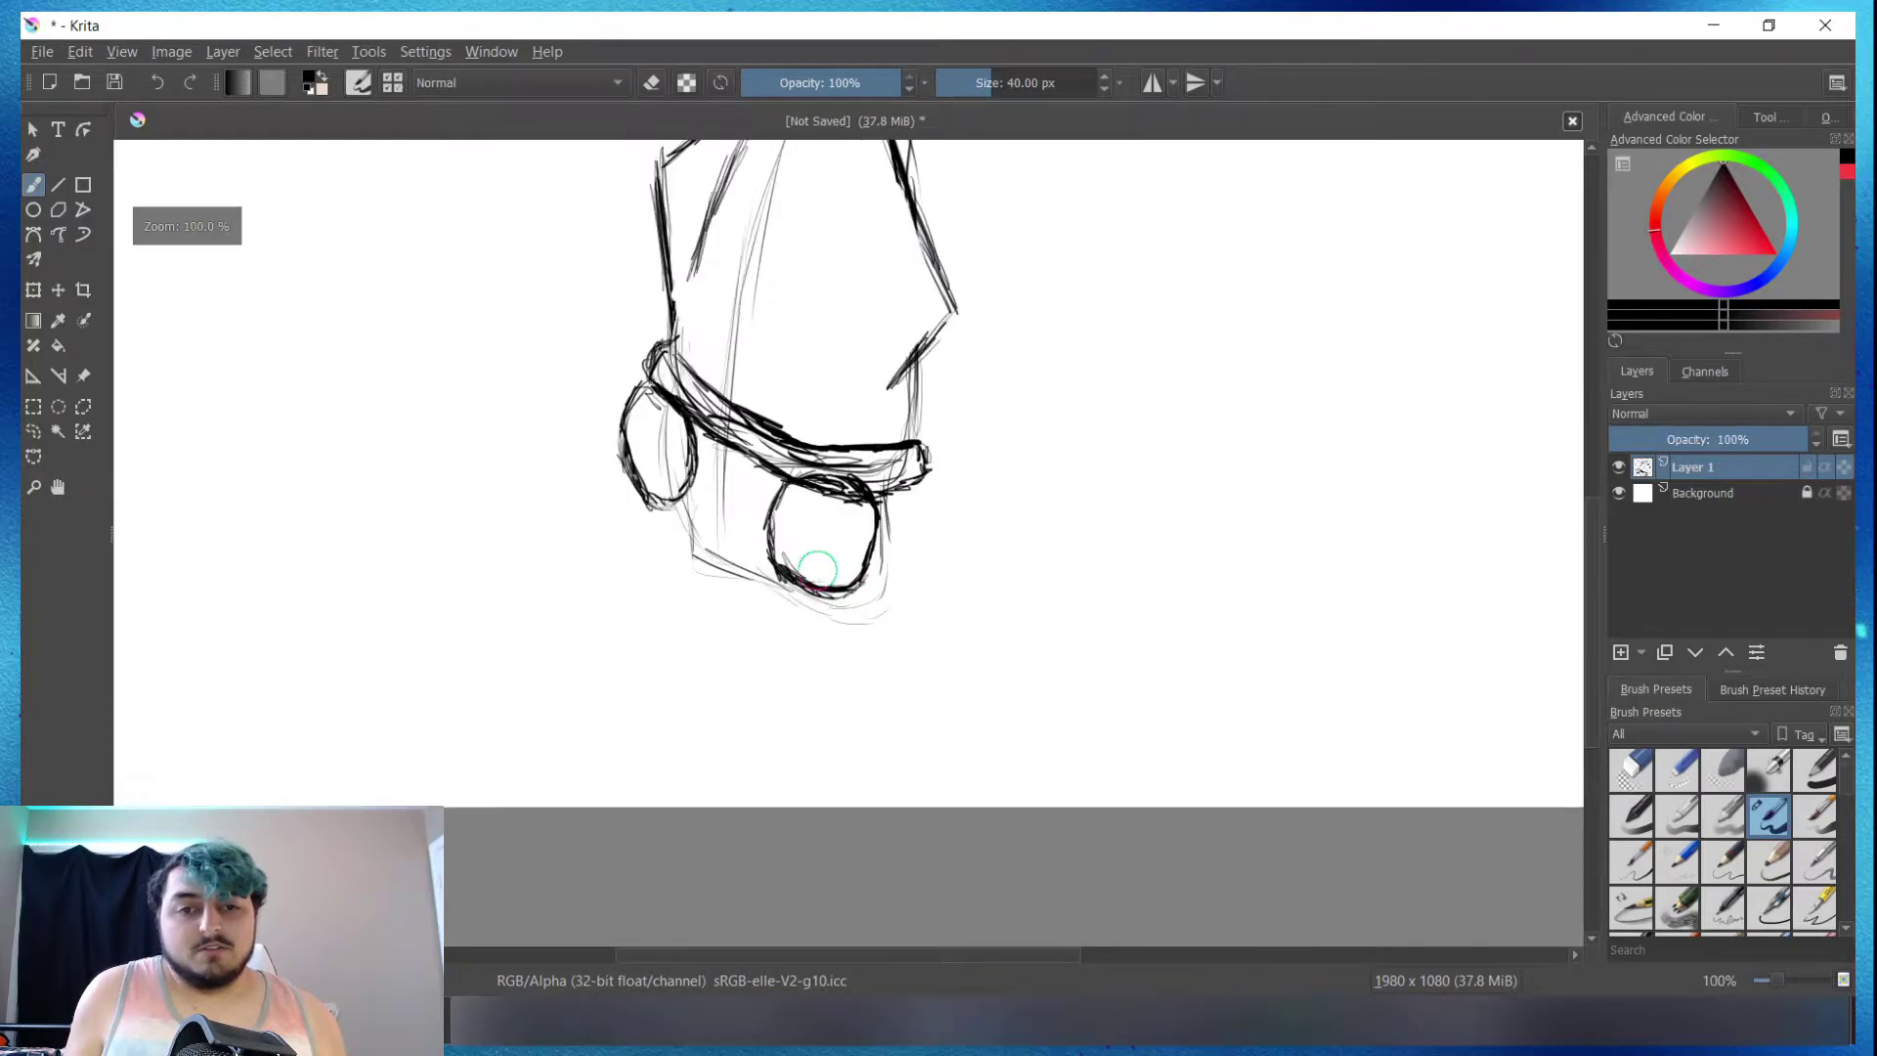
{"action": "scroll", "coordinate": [811, 558], "scroll_direction": "up", "scroll_amount": 2}
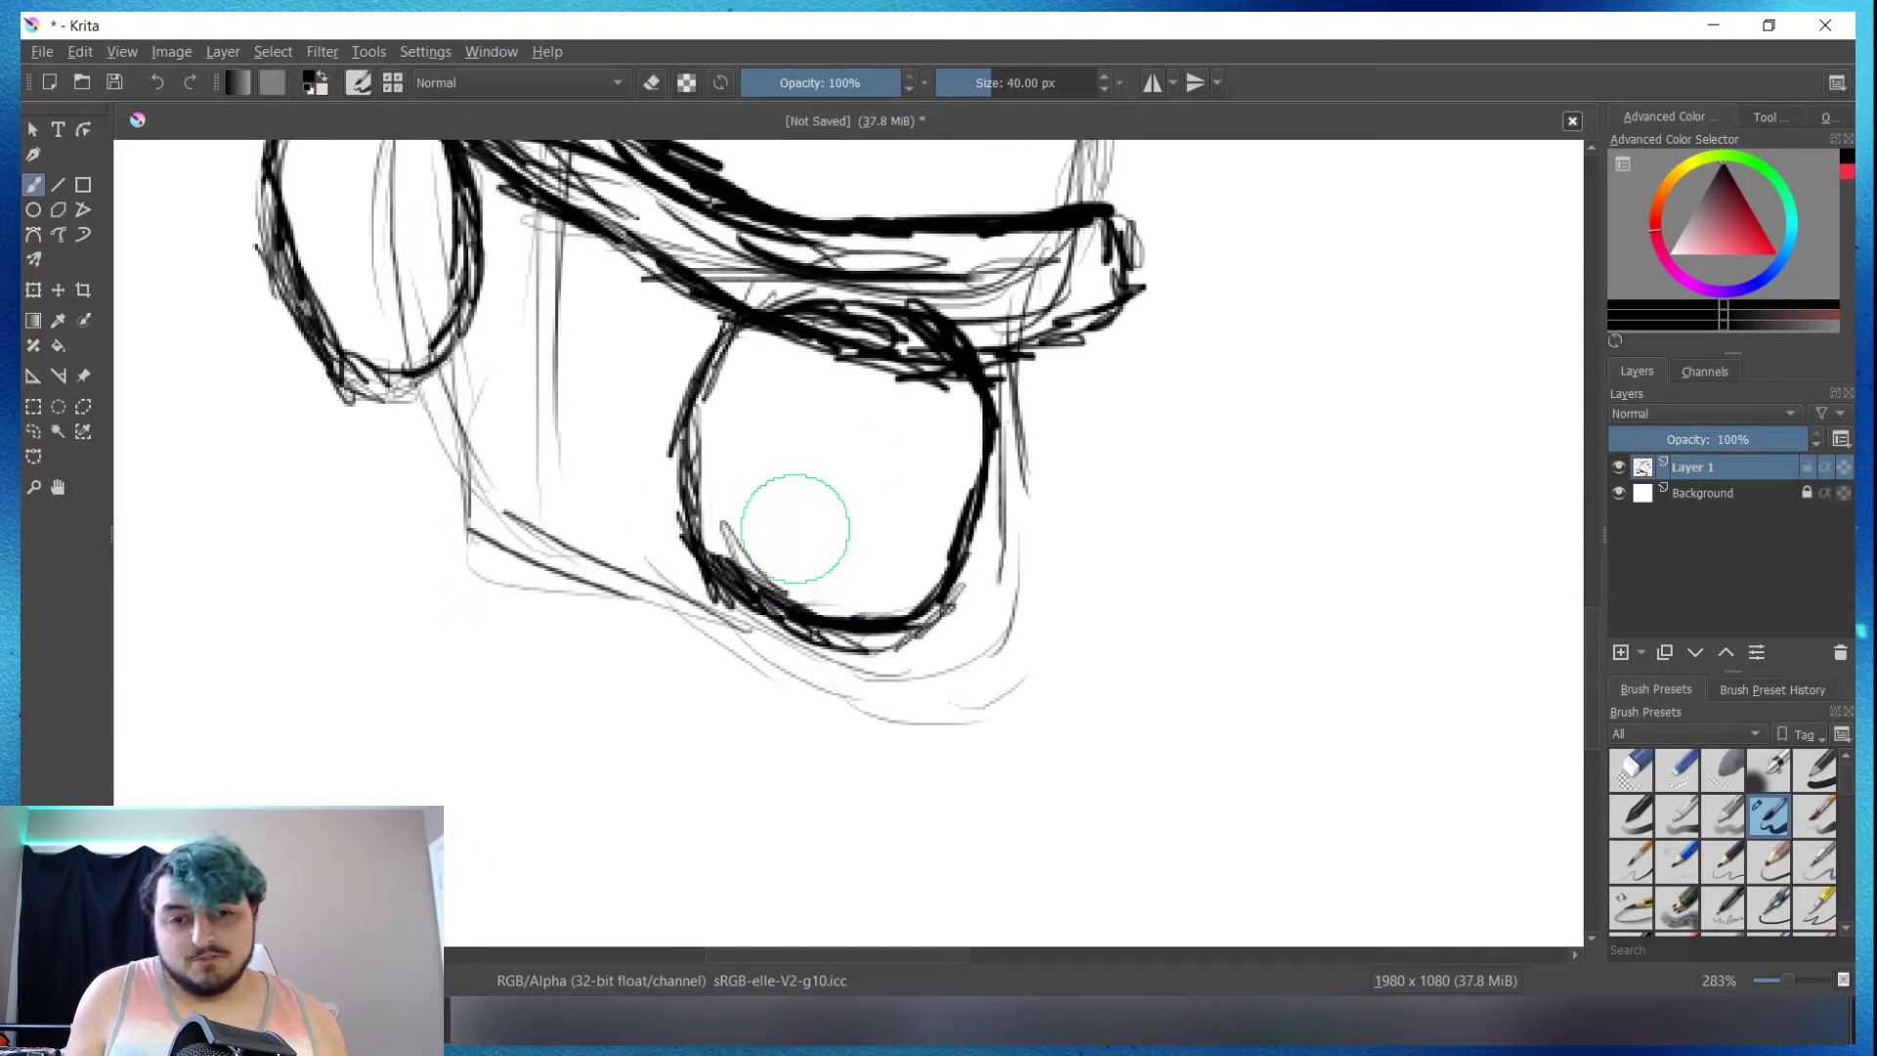
{"action": "key", "text": "ctrl+z"}
{"action": "key", "text": "ctrl+z"}
{"action": "key", "text": "ctrl+z"}
{"action": "key", "text": "ctrl+z"}
{"action": "key", "text": "ctrl+z"}
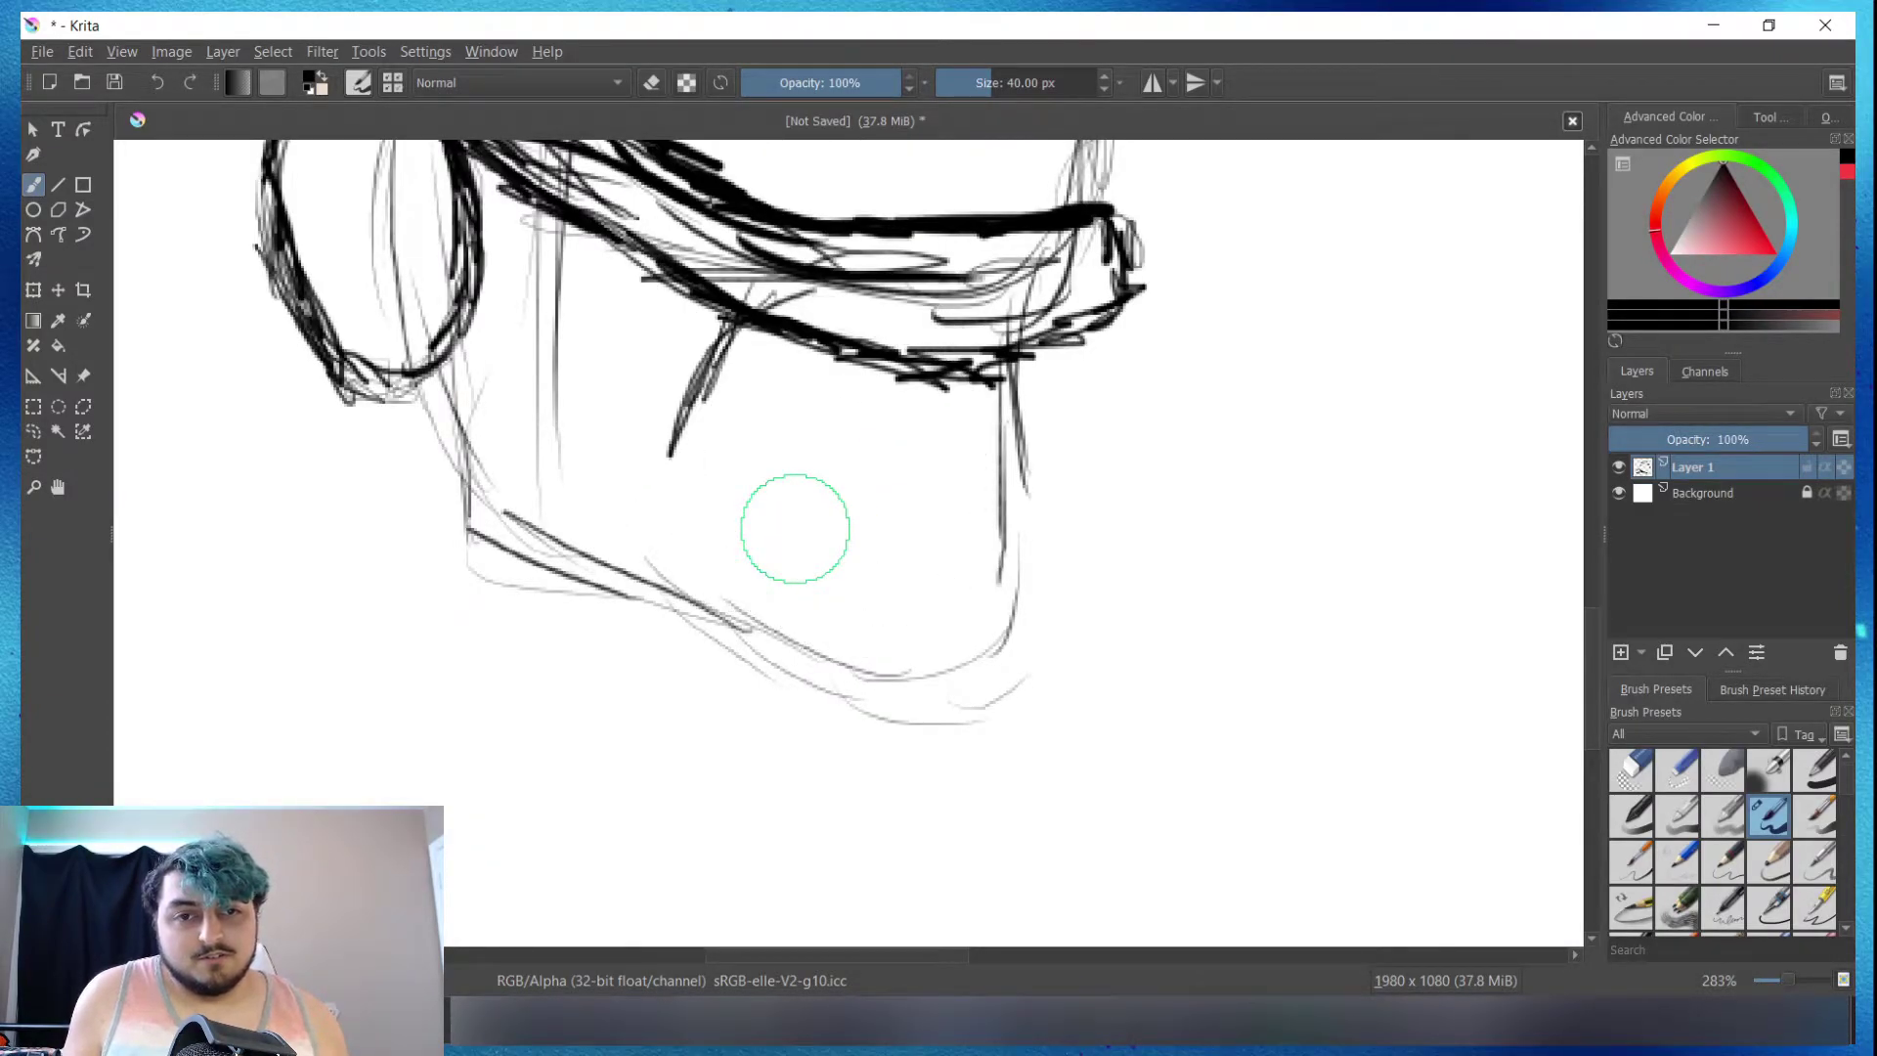
{"action": "left_click_drag", "start_coordinate": [671, 389], "coordinate": [684, 435]}
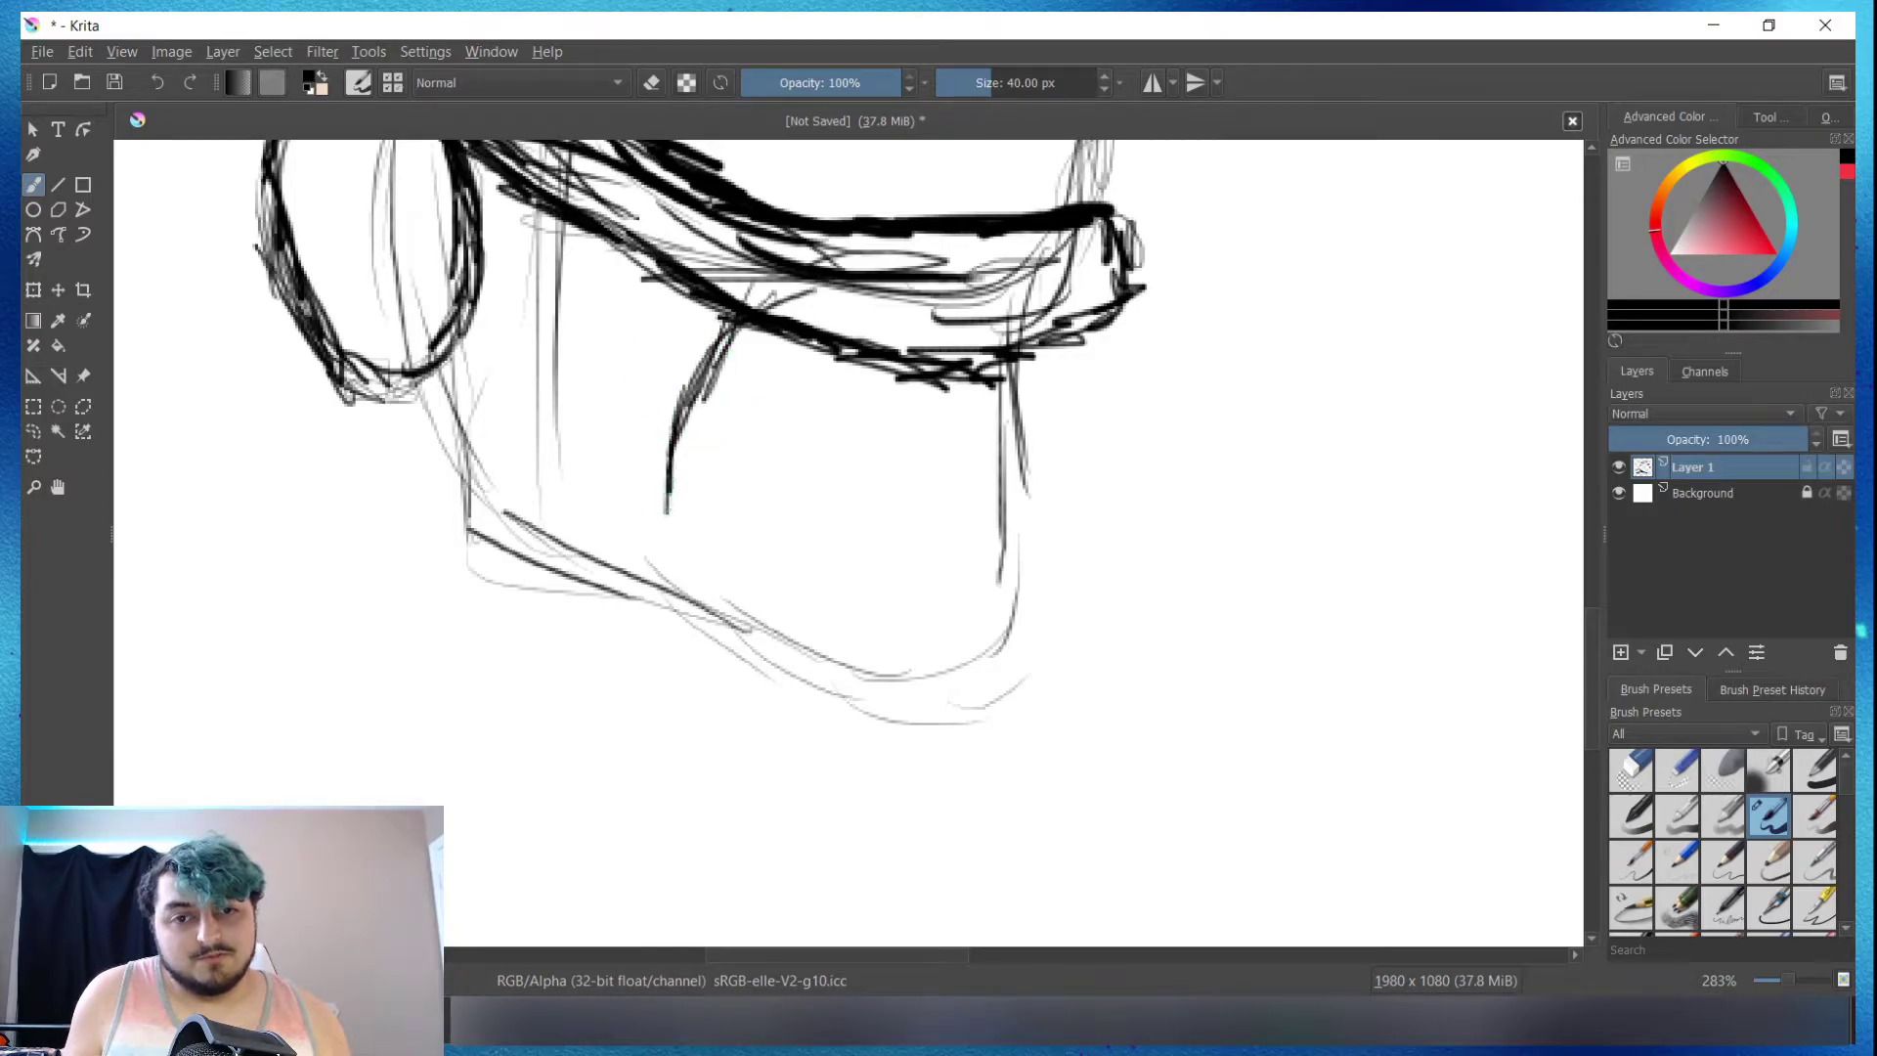
{"action": "mouse_move", "coordinate": [667, 510]}
{"action": "left_mouse_down"}
{"action": "mouse_move", "coordinate": [677, 546]}
{"action": "mouse_move", "coordinate": [657, 571]}
{"action": "left_mouse_up"}
{"action": "left_click_drag", "start_coordinate": [668, 445], "coordinate": [659, 536]}
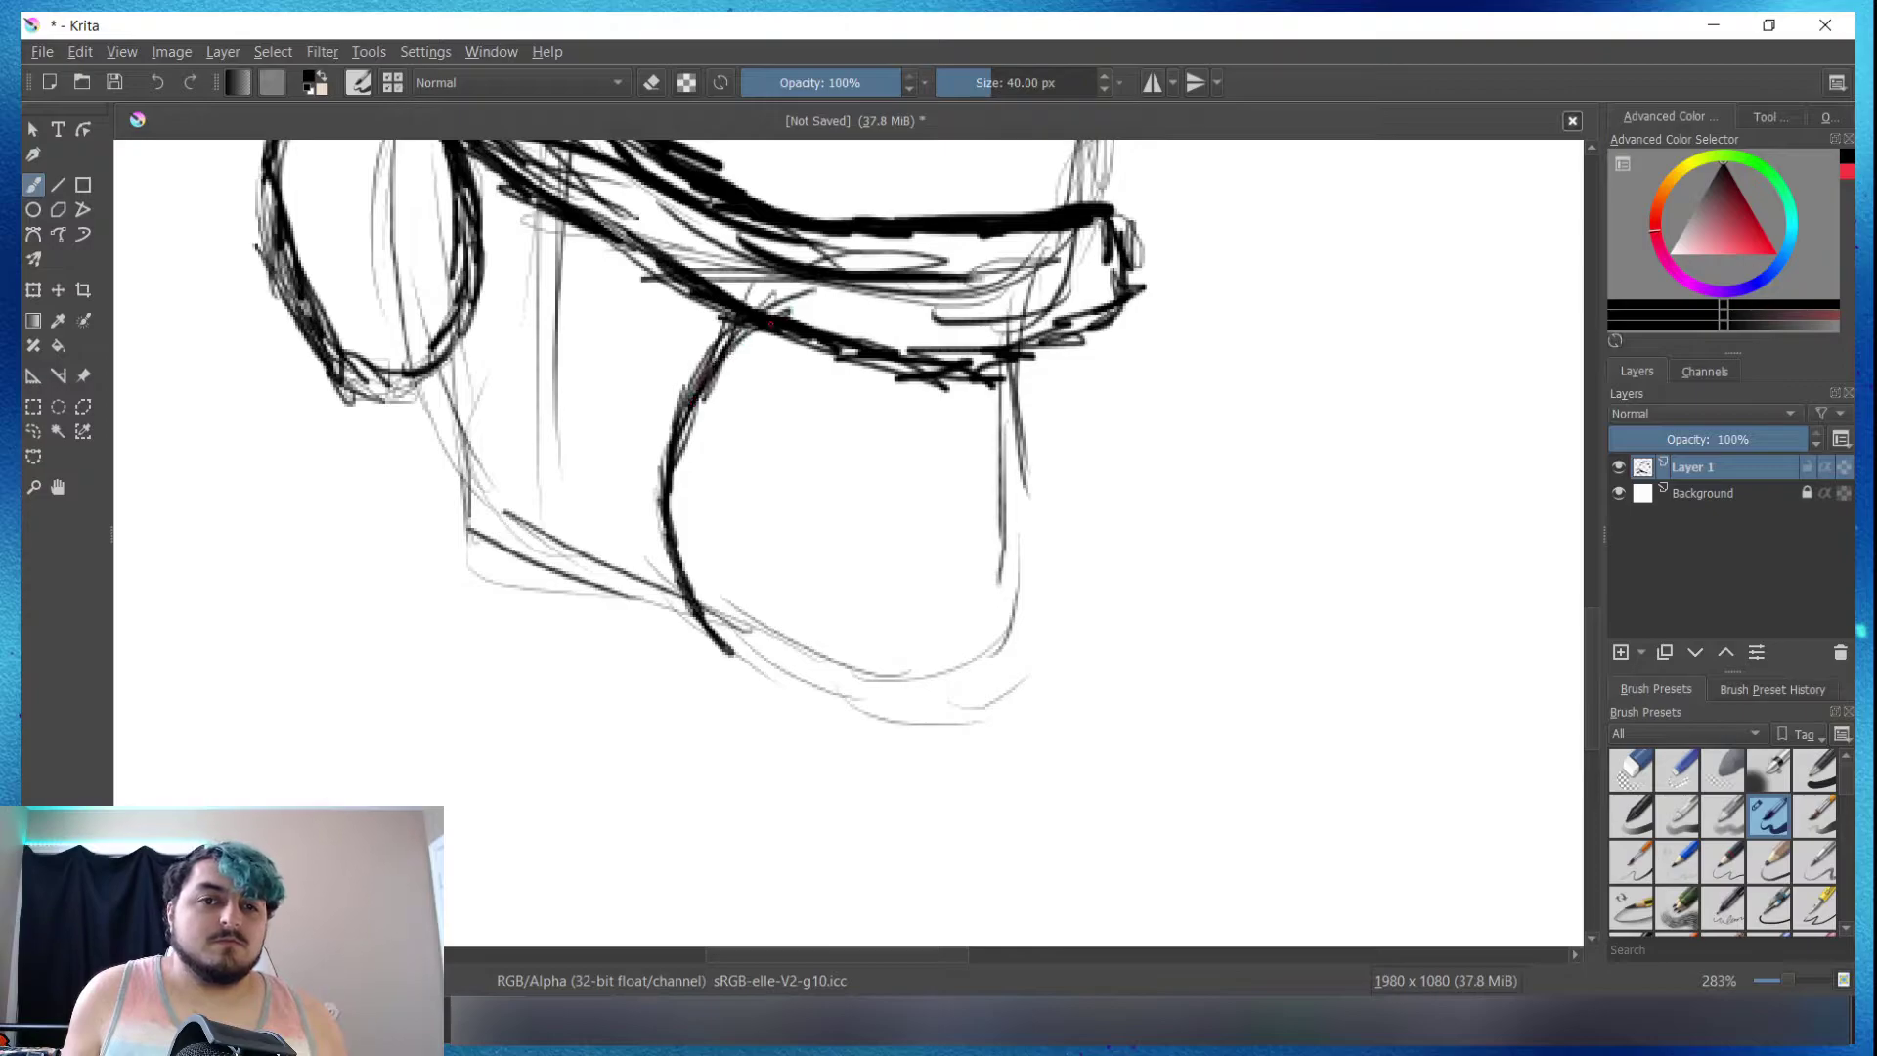
{"action": "left_click_drag", "start_coordinate": [833, 301], "coordinate": [977, 363]}
{"action": "mouse_move", "coordinate": [914, 303]}
{"action": "left_mouse_down"}
{"action": "mouse_move", "coordinate": [999, 411]}
{"action": "mouse_move", "coordinate": [974, 595]}
{"action": "mouse_move", "coordinate": [929, 626]}
{"action": "left_mouse_up"}
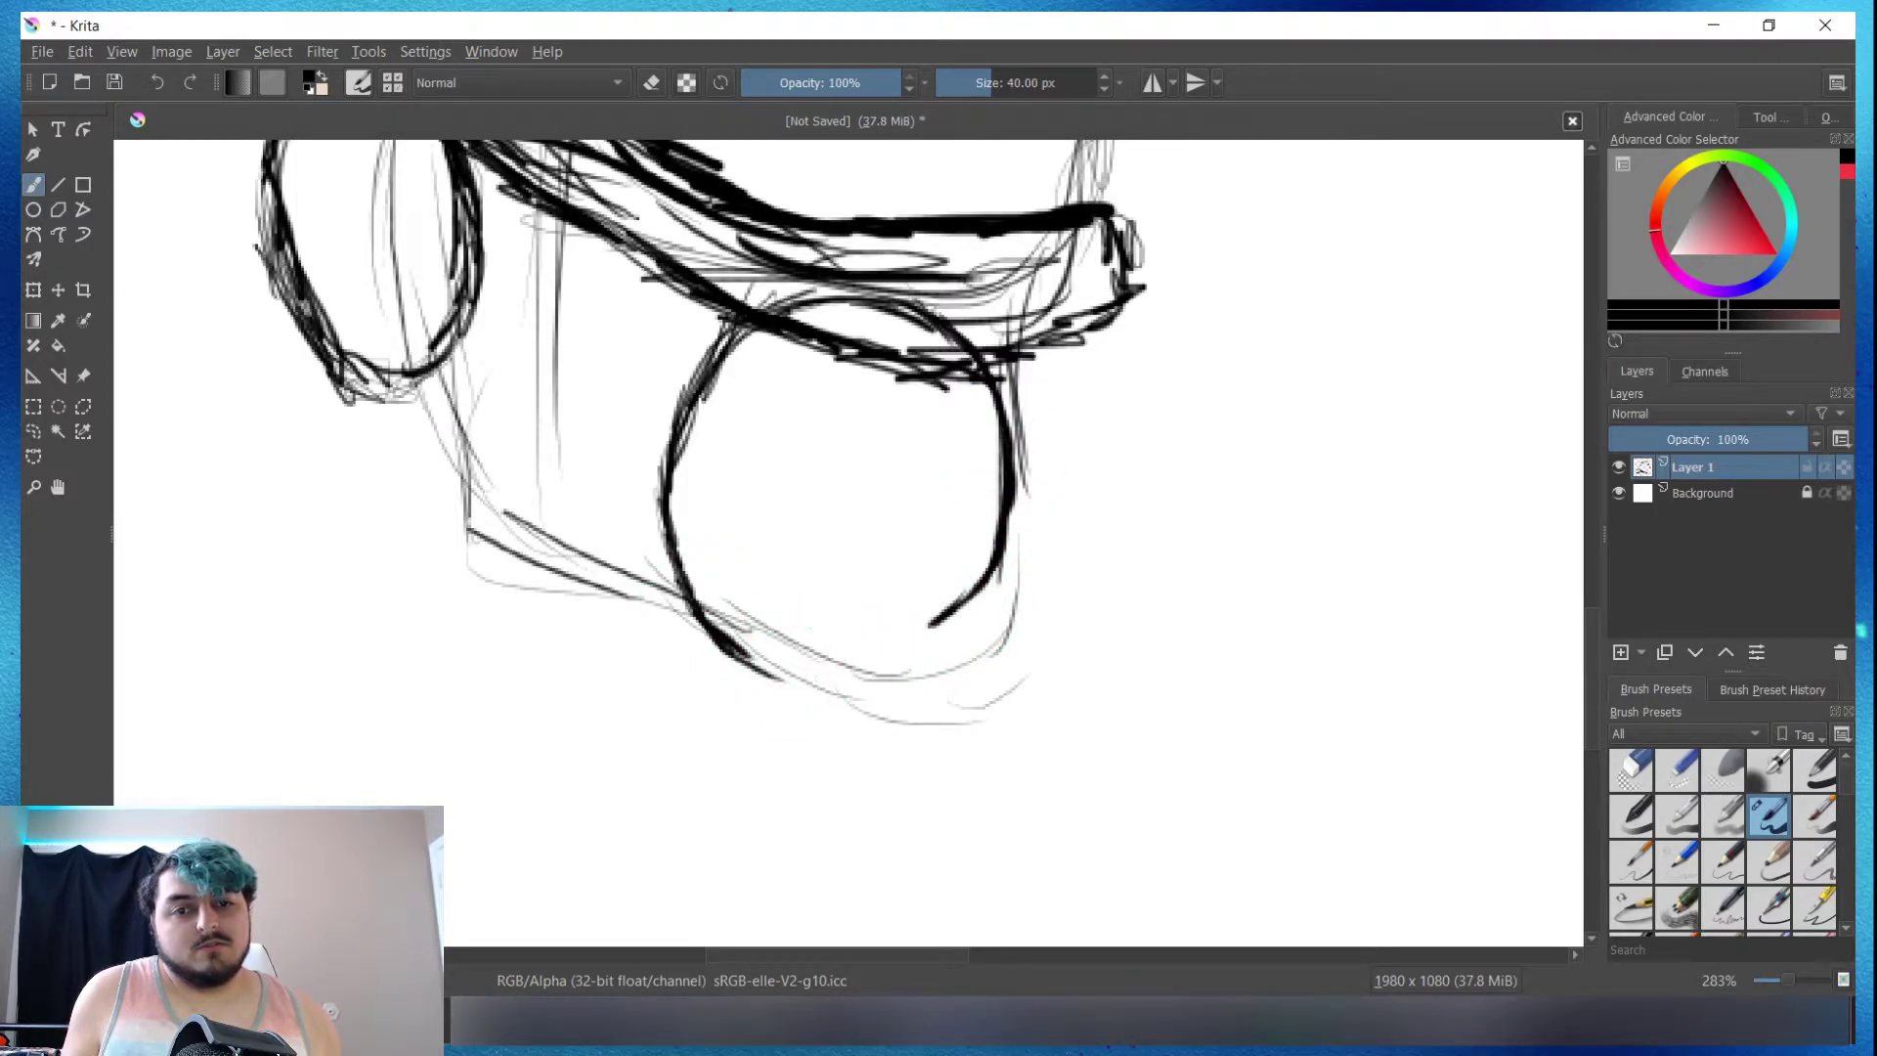
{"action": "left_click_drag", "start_coordinate": [748, 672], "coordinate": [897, 664]}
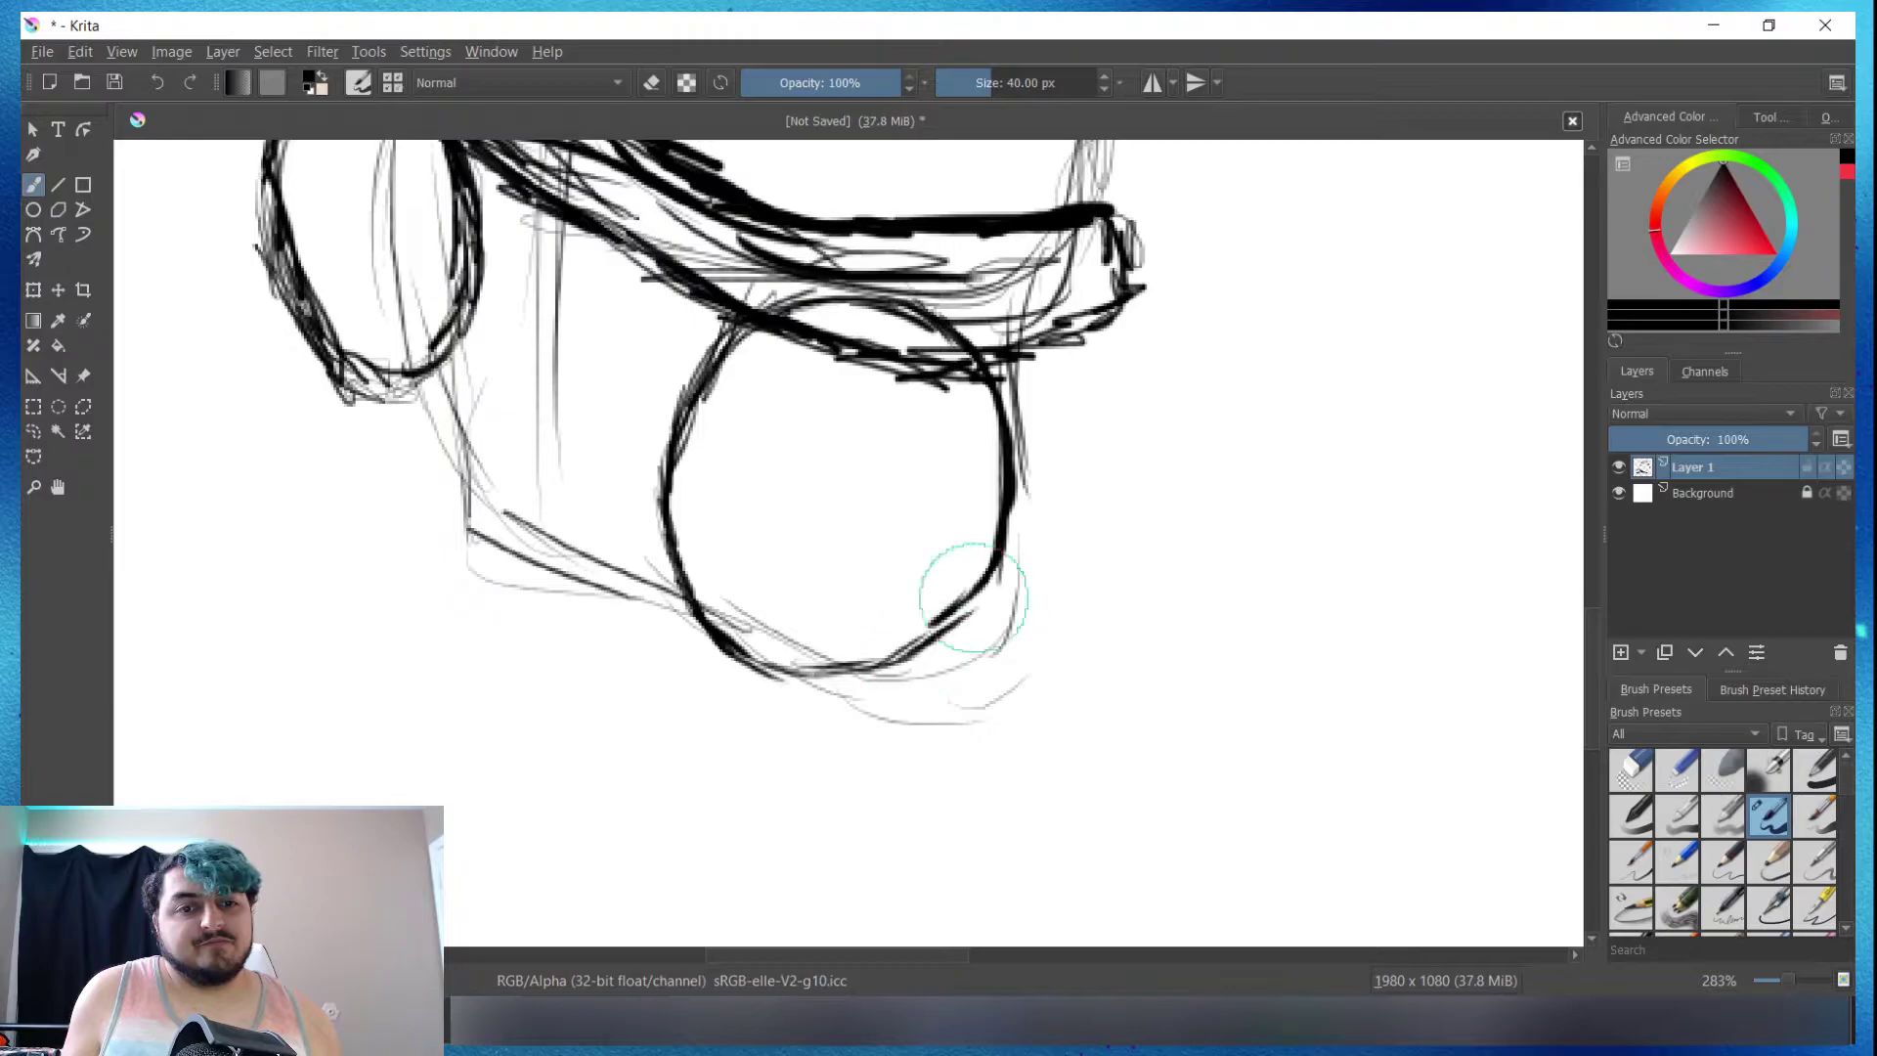
{"action": "scroll", "coordinate": [928, 532], "scroll_direction": "down", "scroll_amount": 4}
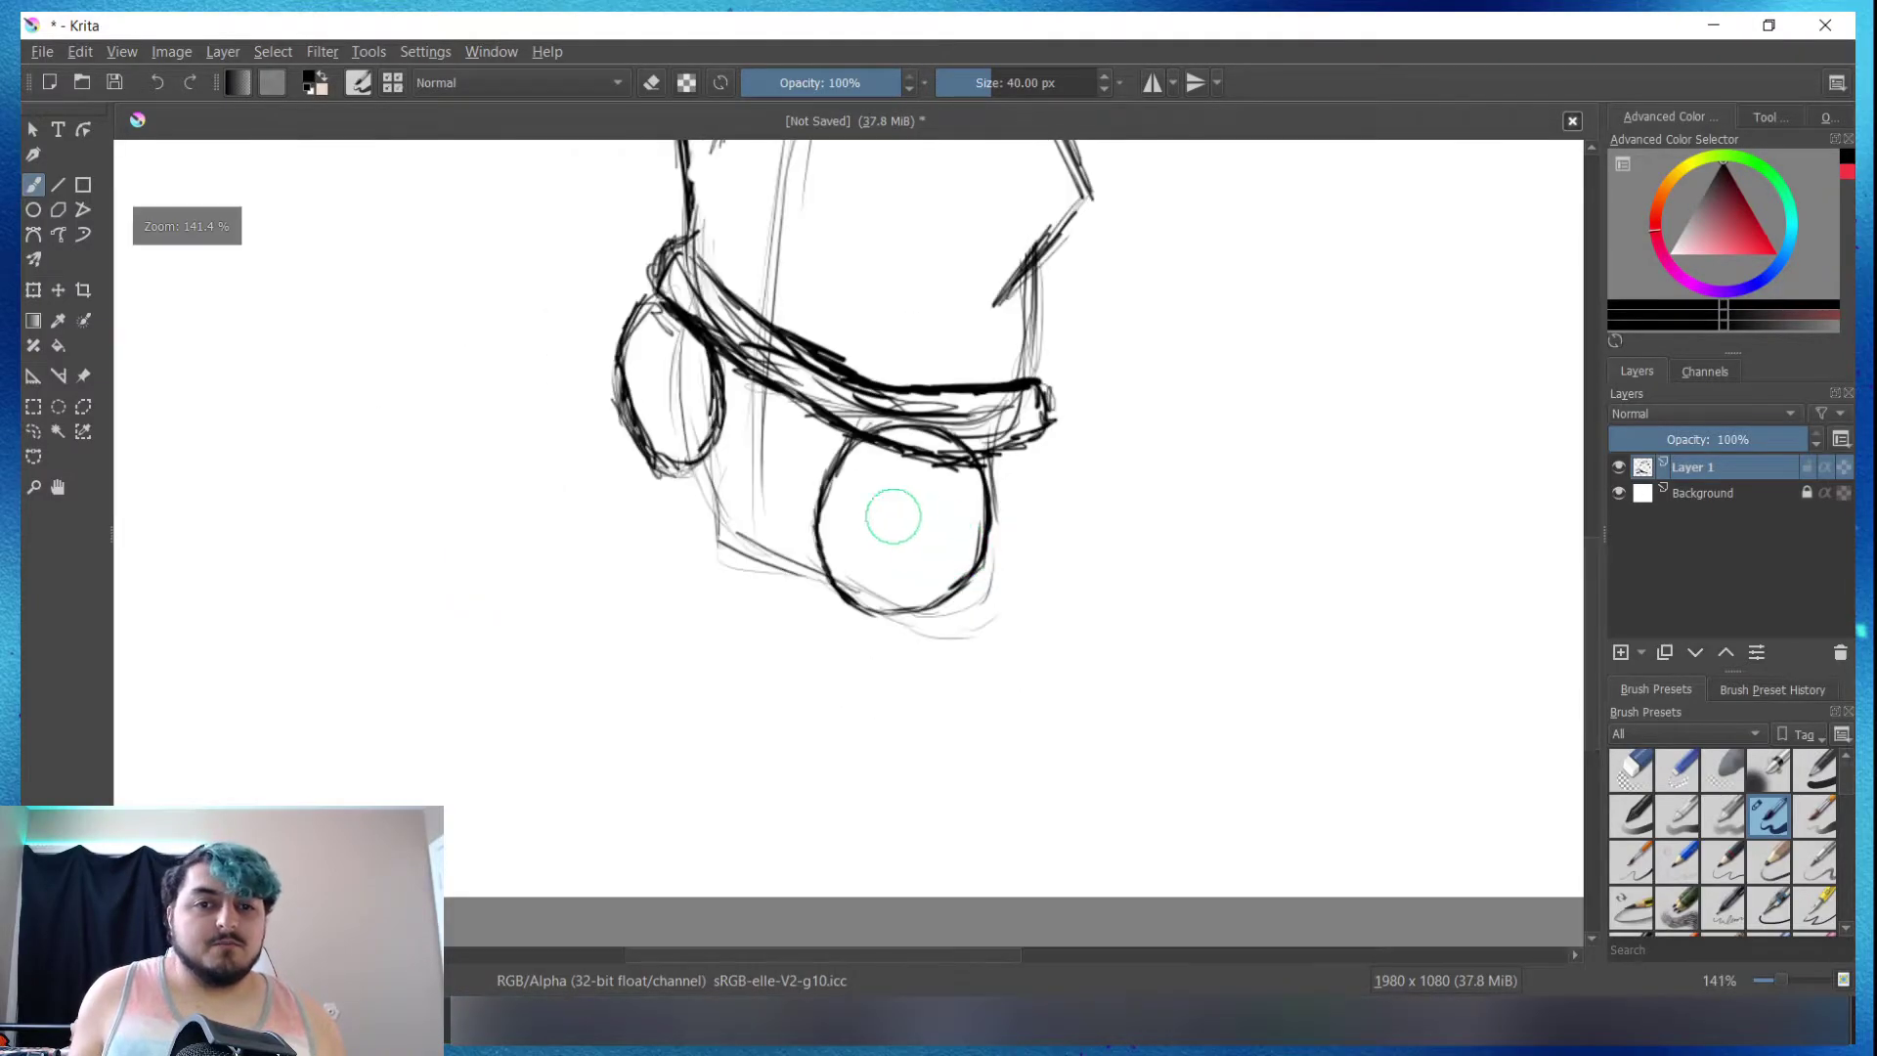
{"action": "scroll", "coordinate": [887, 515], "scroll_direction": "down", "scroll_amount": 2}
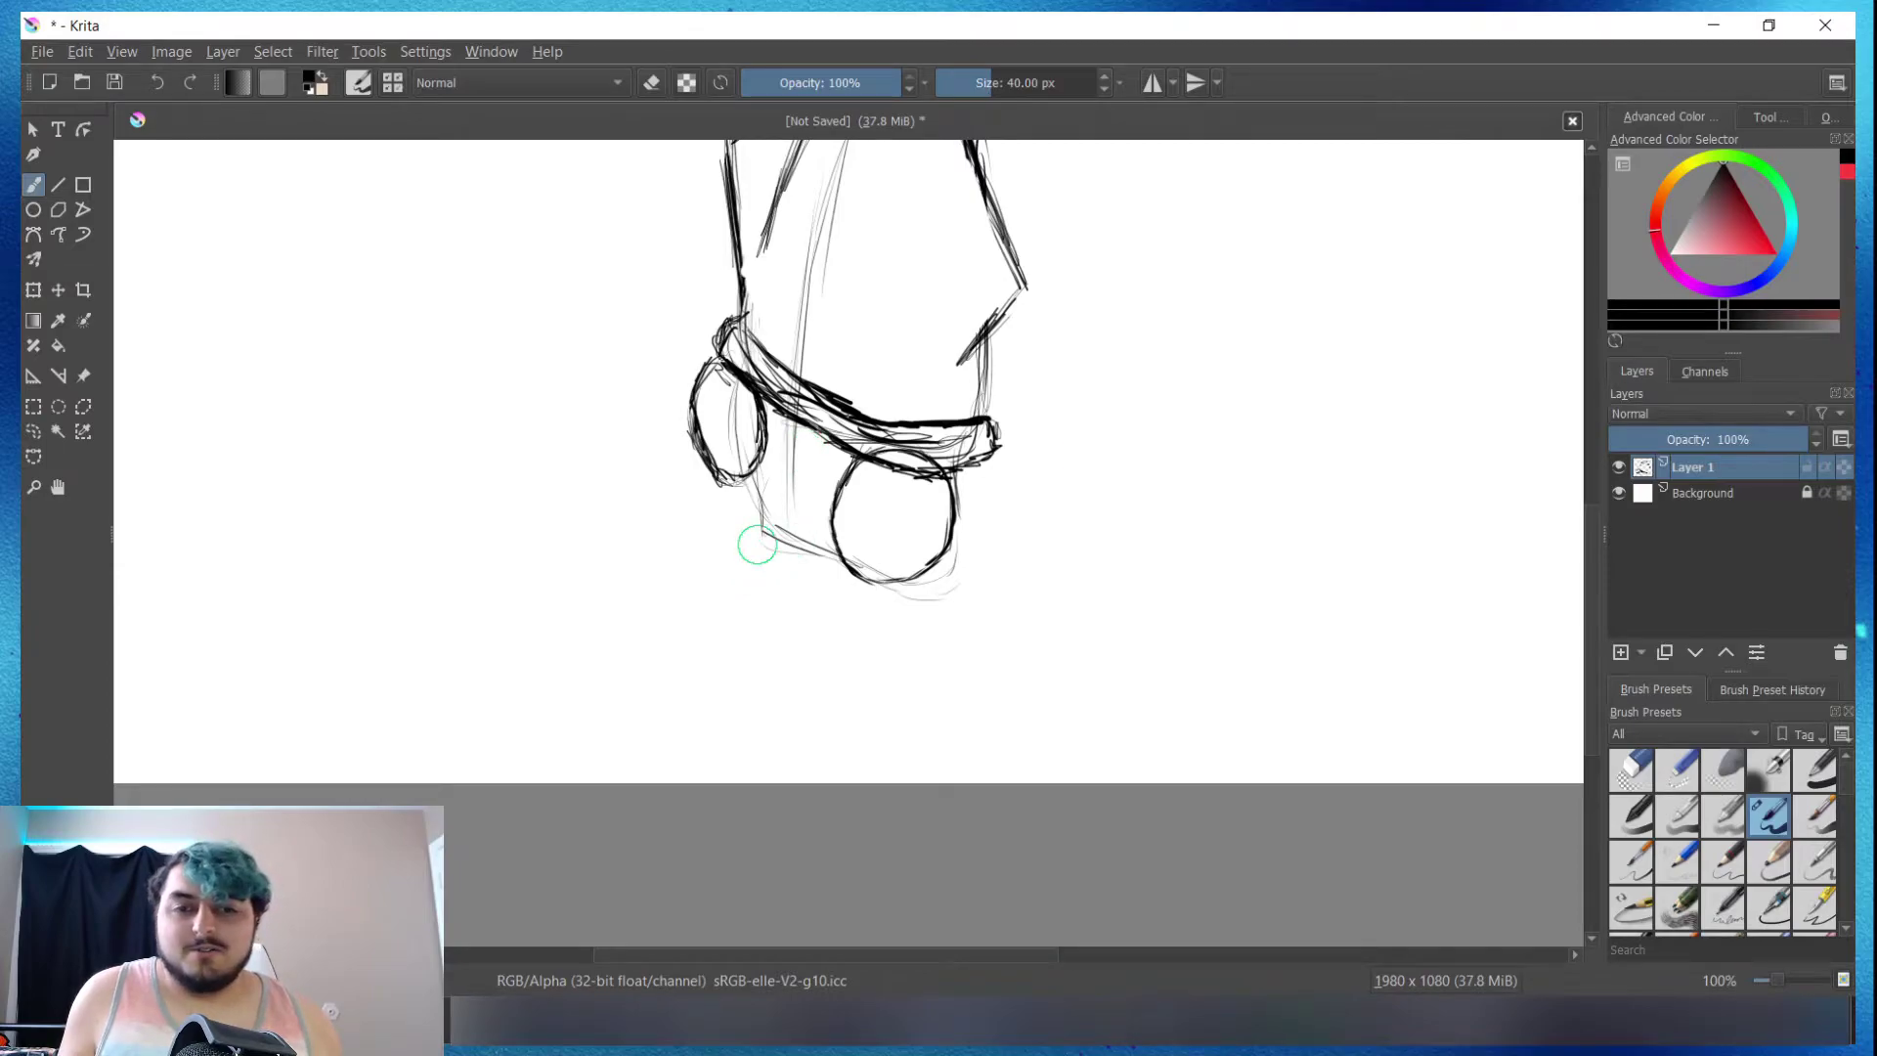
Step: Sketch a short diagonal tentacle guide line below the goggles
{"action": "scroll", "coordinate": [1067, 502], "scroll_direction": "down", "scroll_amount": 1}
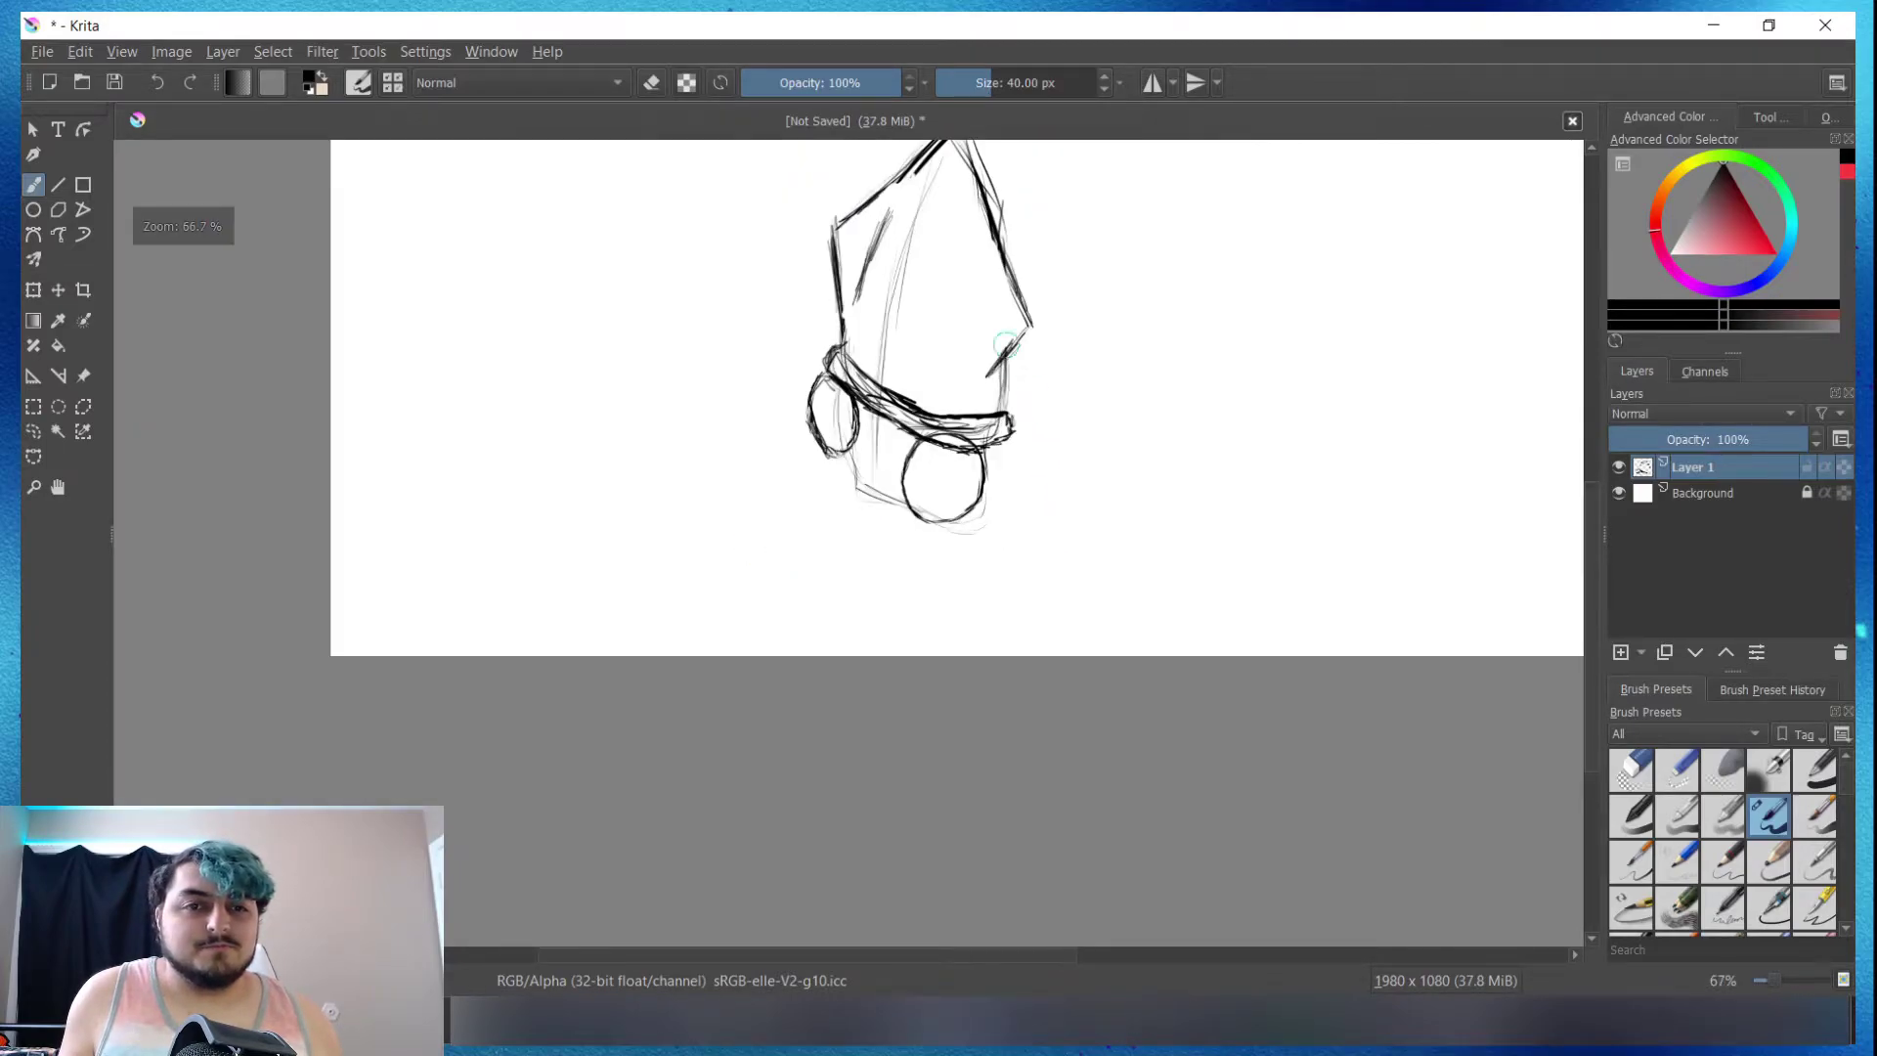
{"action": "scroll", "coordinate": [1039, 407], "scroll_direction": "up", "scroll_amount": 2}
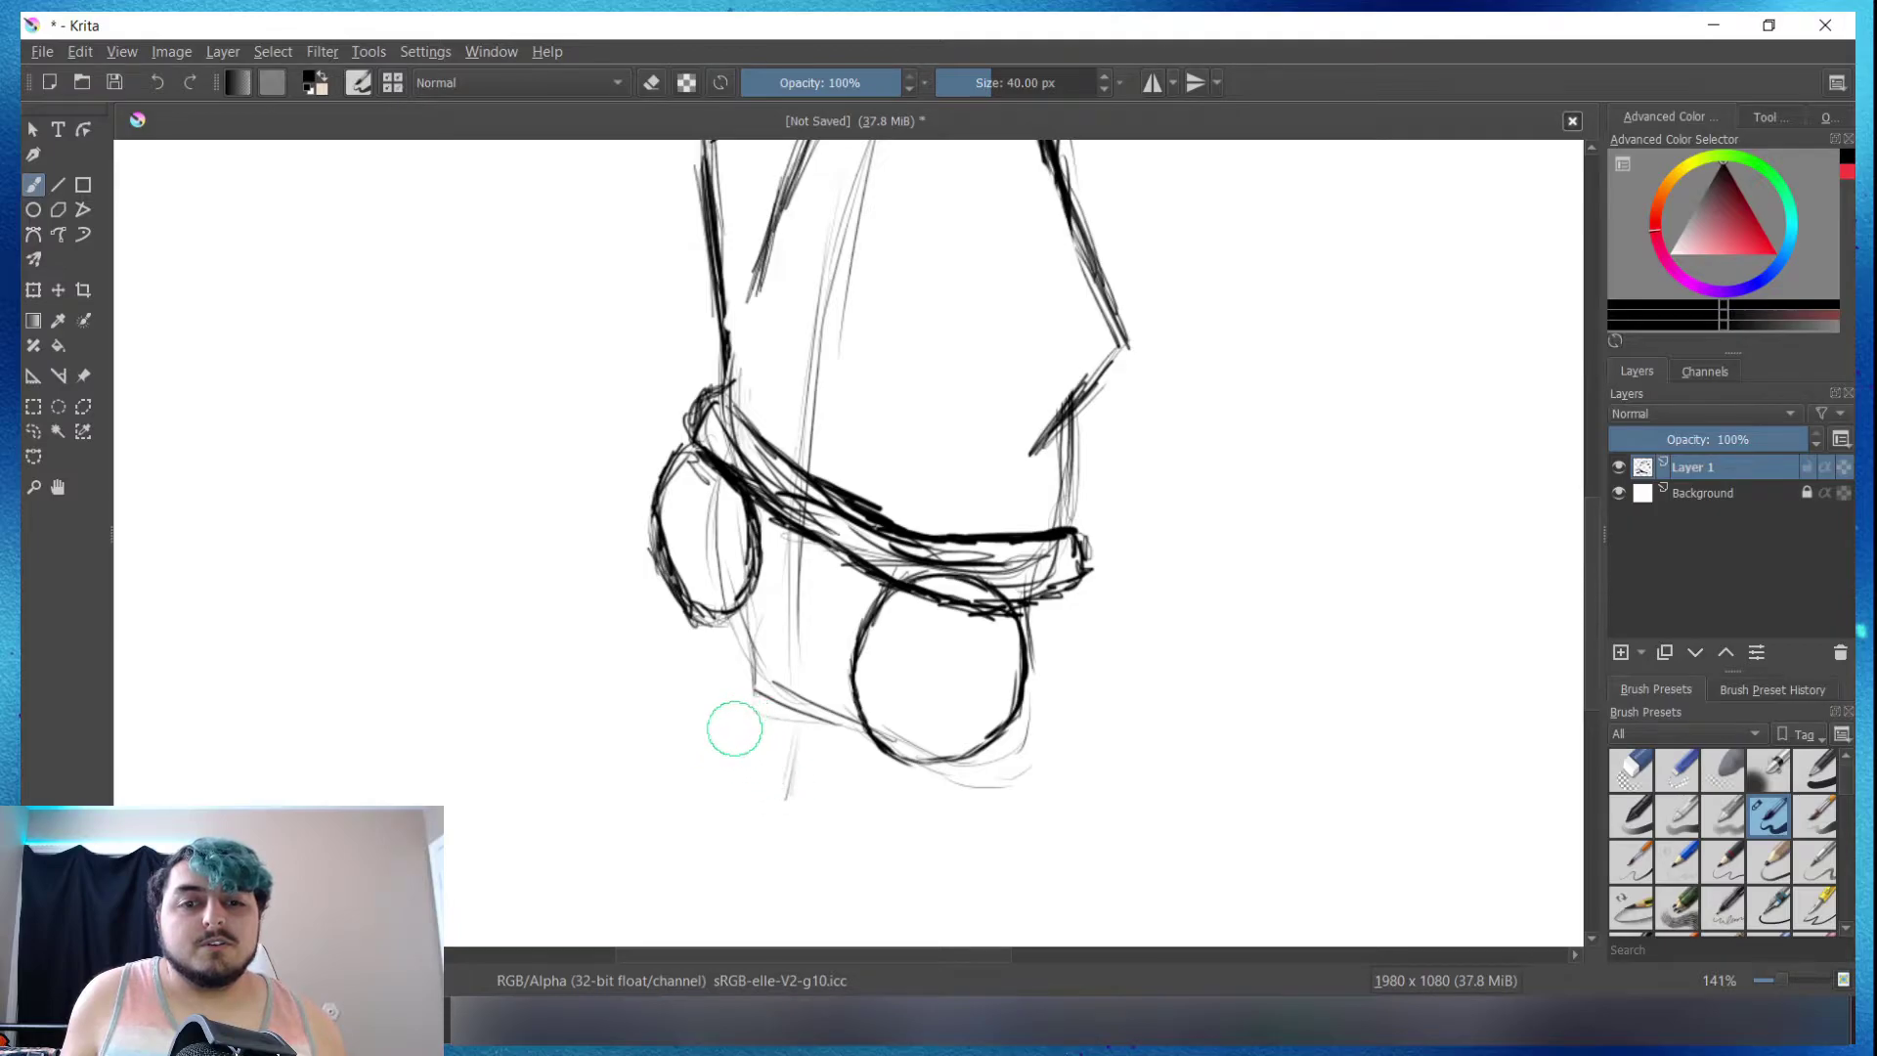
{"action": "left_click_drag", "start_coordinate": [753, 706], "coordinate": [702, 755]}
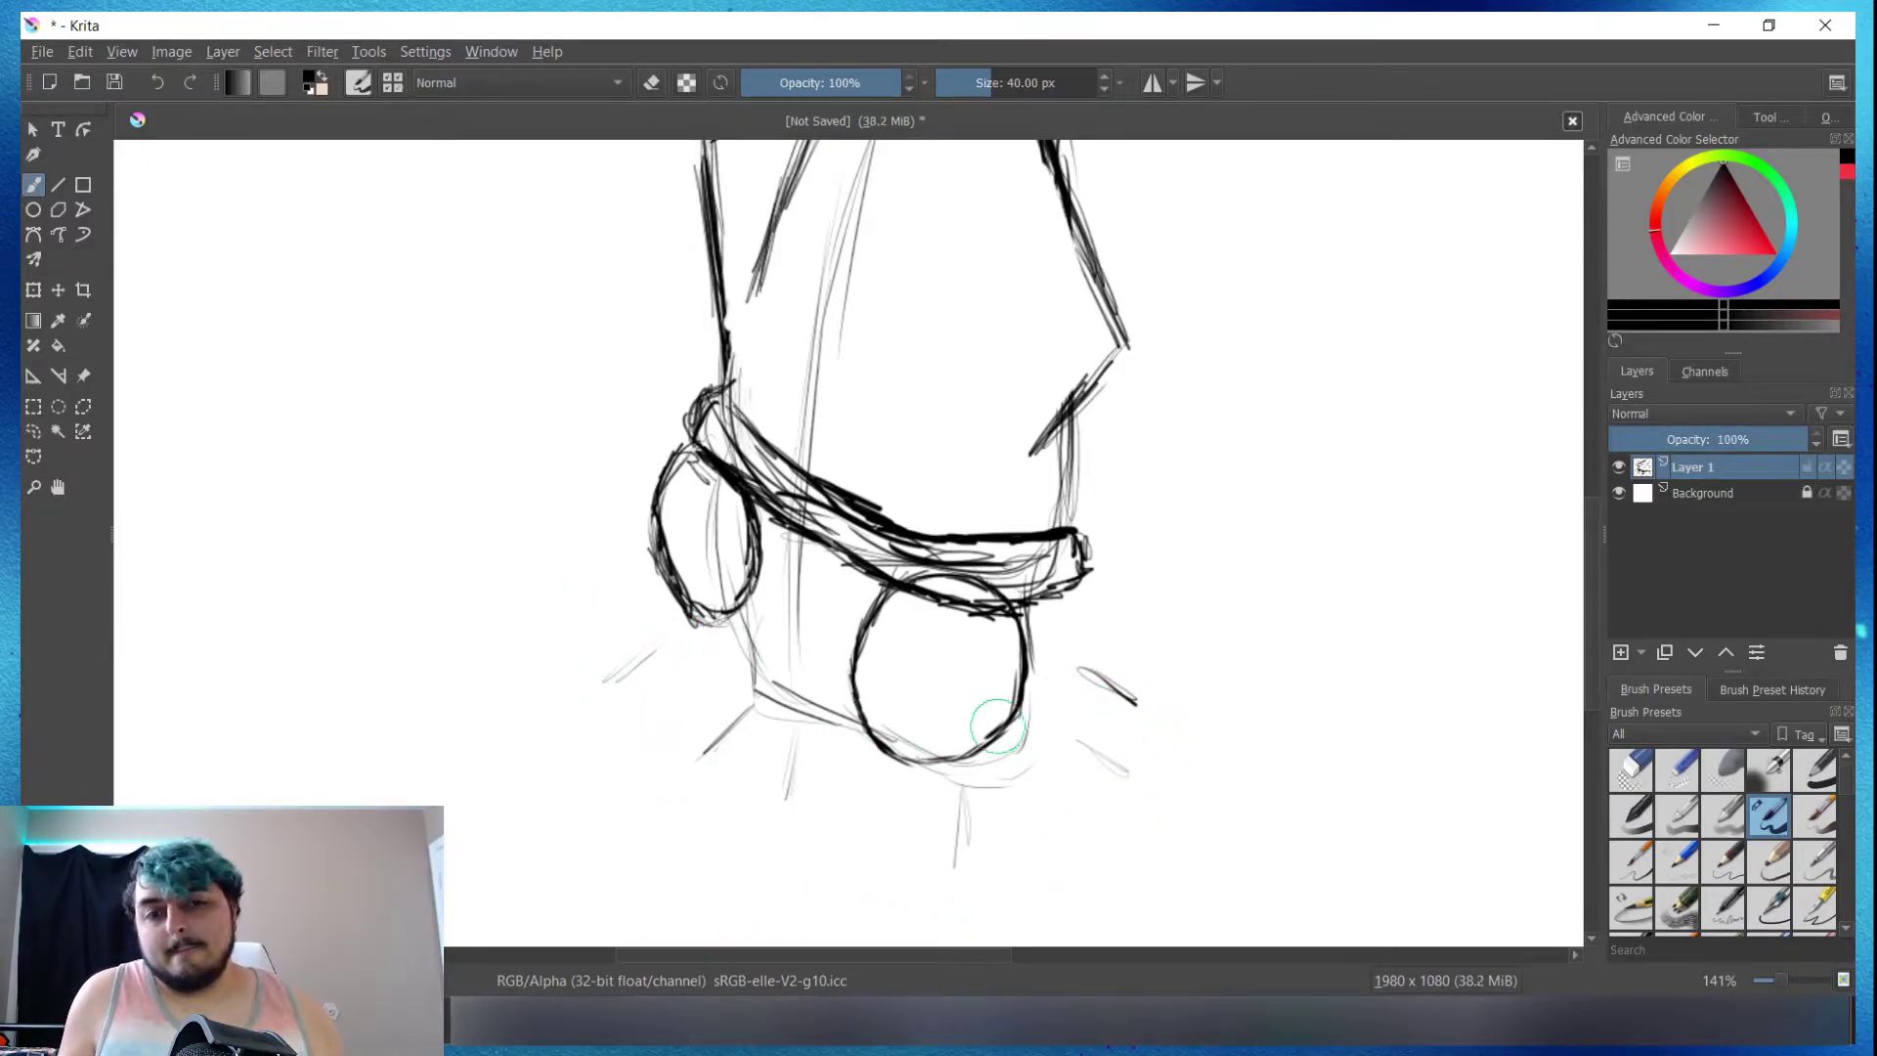
{"action": "scroll", "coordinate": [998, 726], "scroll_direction": "down", "scroll_amount": 1}
{"action": "scroll", "coordinate": [998, 724], "scroll_direction": "down", "scroll_amount": 1}
{"action": "scroll", "coordinate": [997, 709], "scroll_direction": "up", "scroll_amount": 1}
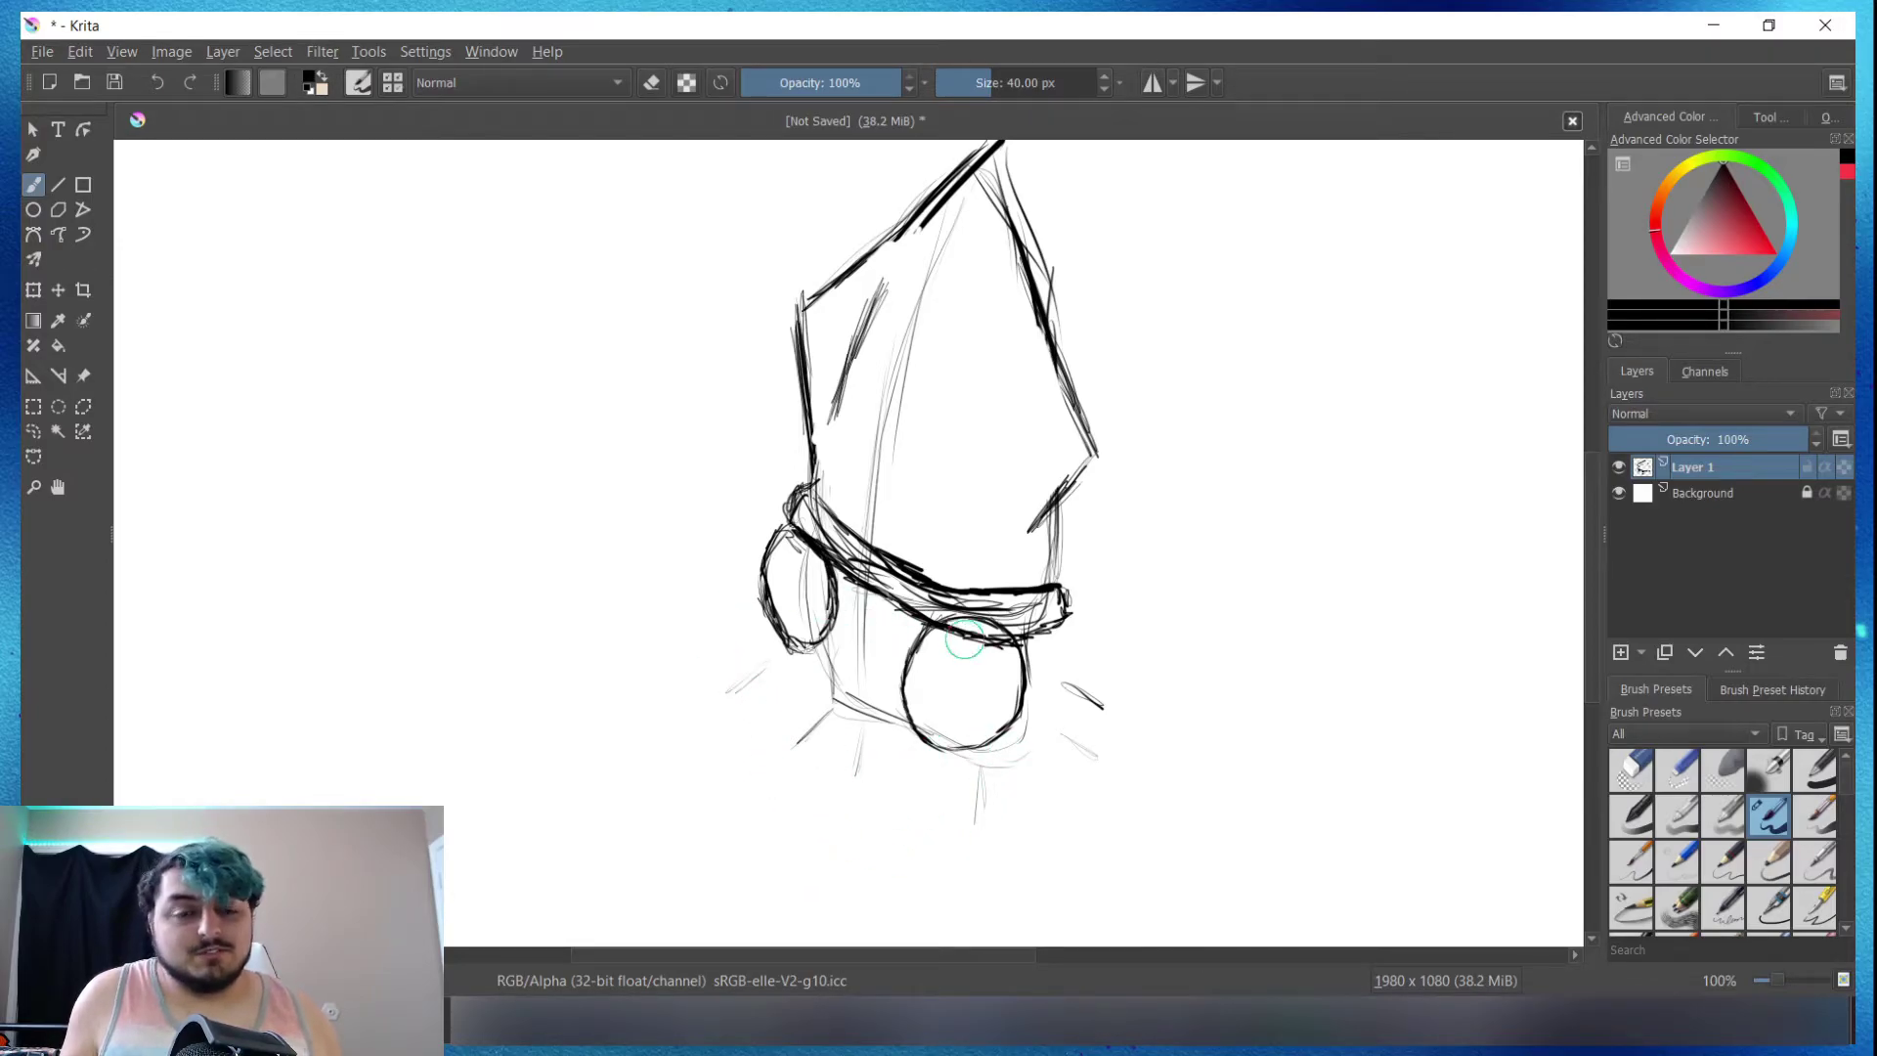
{"action": "scroll", "coordinate": [922, 848], "scroll_direction": "up", "scroll_amount": 2}
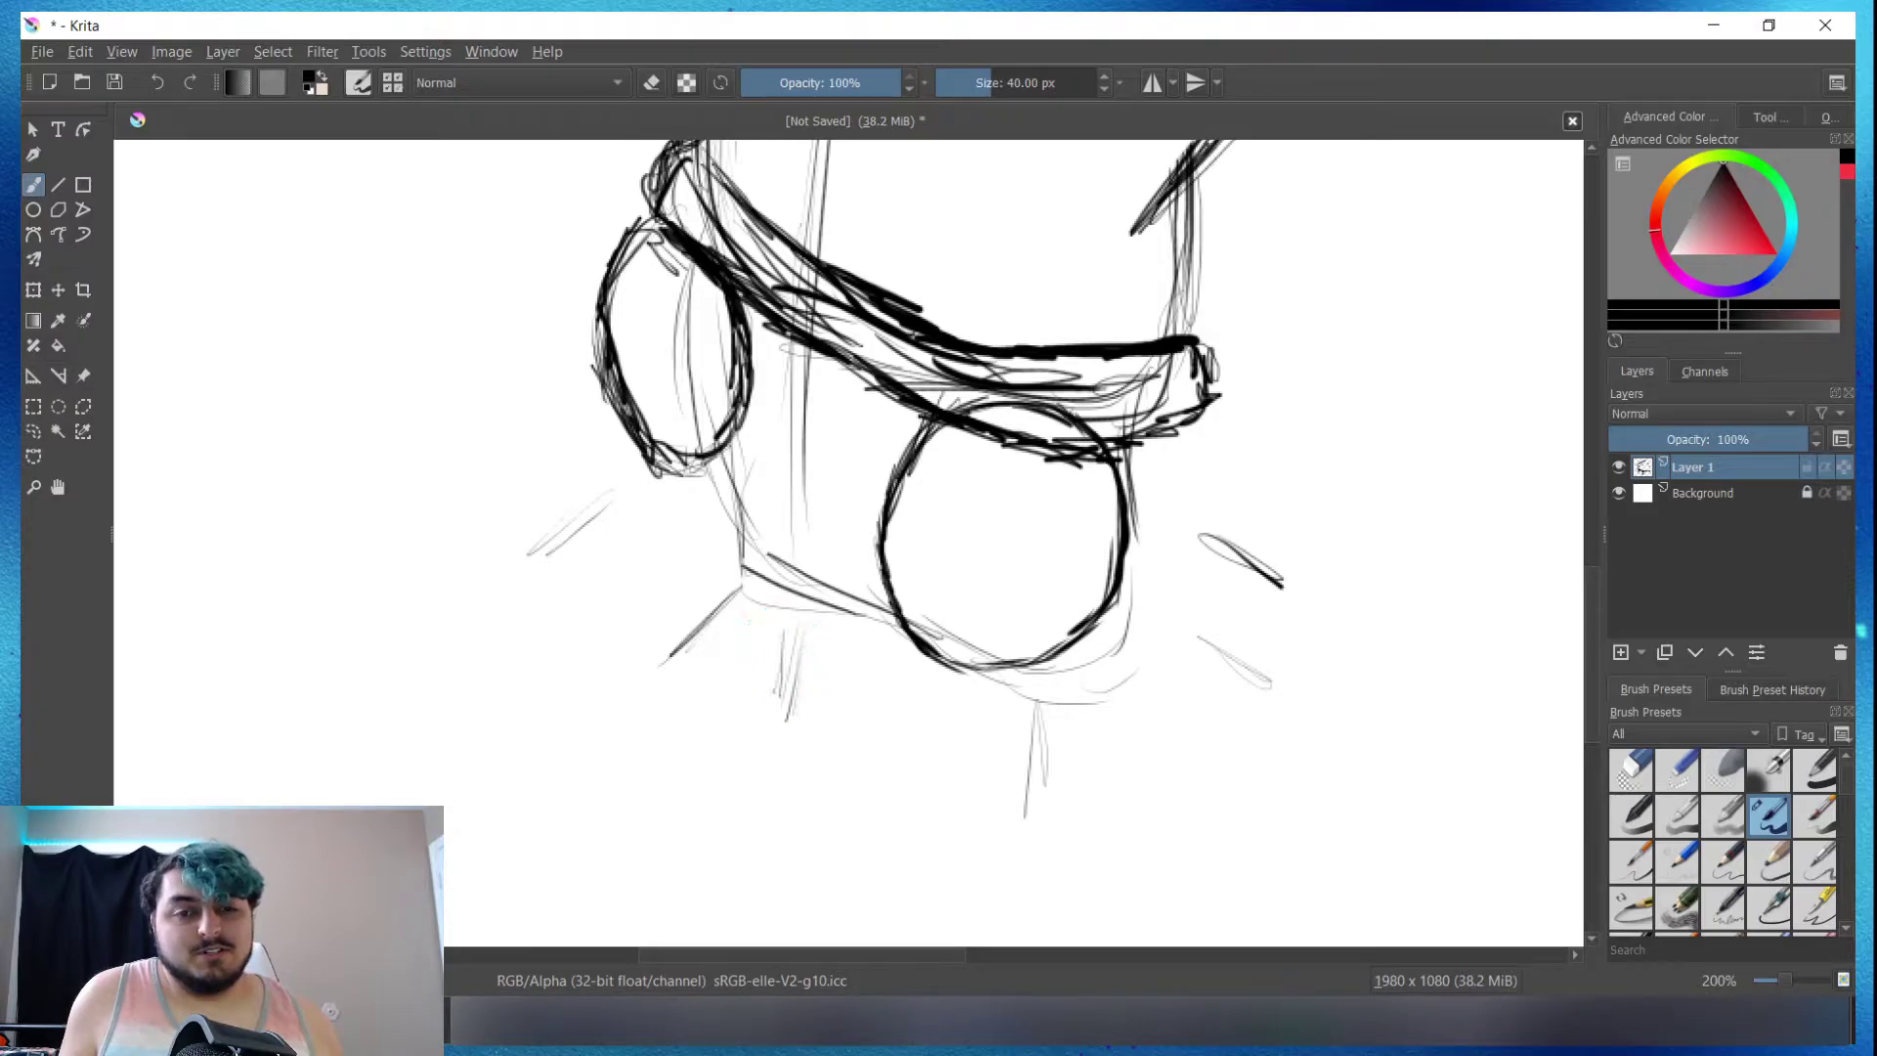
Step: Draw vertical tentacle lines hanging below the body and lens
{"action": "mouse_move", "coordinate": [773, 678]}
{"action": "left_mouse_down"}
{"action": "mouse_move", "coordinate": [760, 666]}
{"action": "mouse_move", "coordinate": [753, 714]}
{"action": "left_mouse_up"}
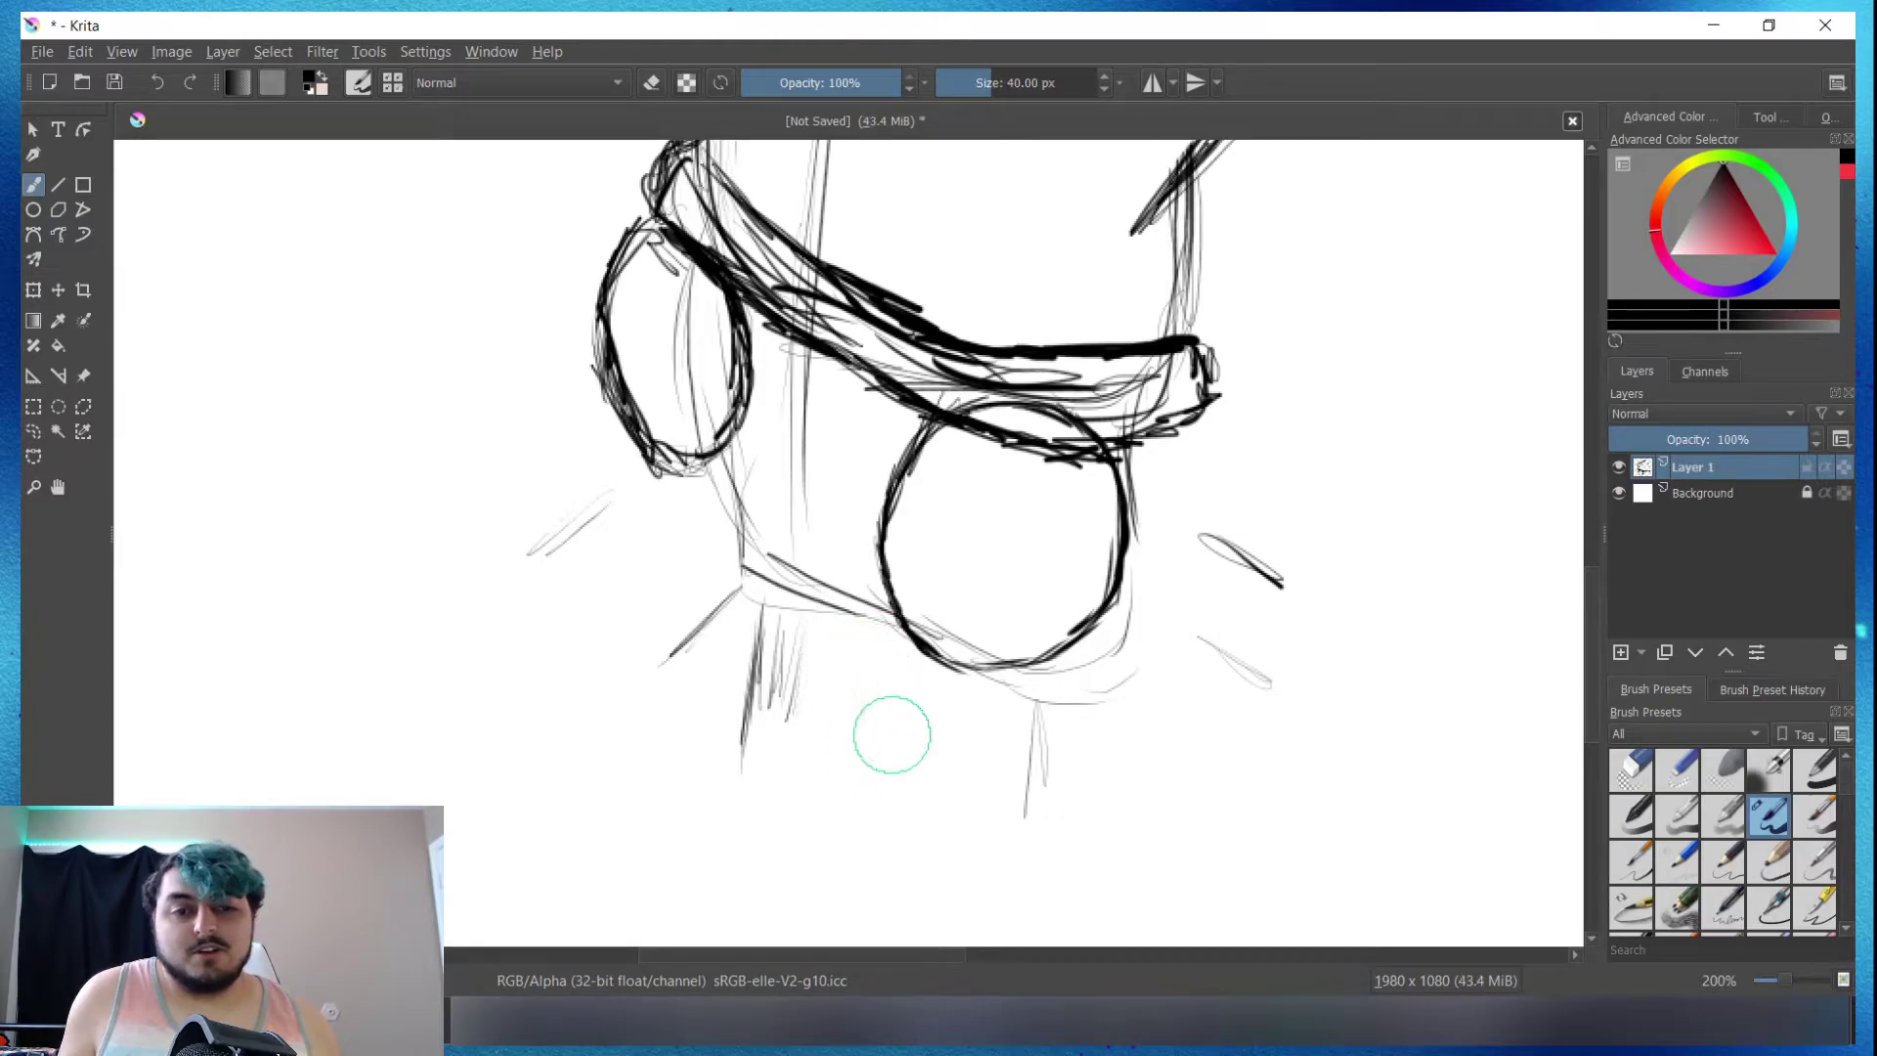
{"action": "left_click_drag", "start_coordinate": [891, 733], "coordinate": [938, 816]}
{"action": "left_click_drag", "start_coordinate": [929, 699], "coordinate": [914, 851]}
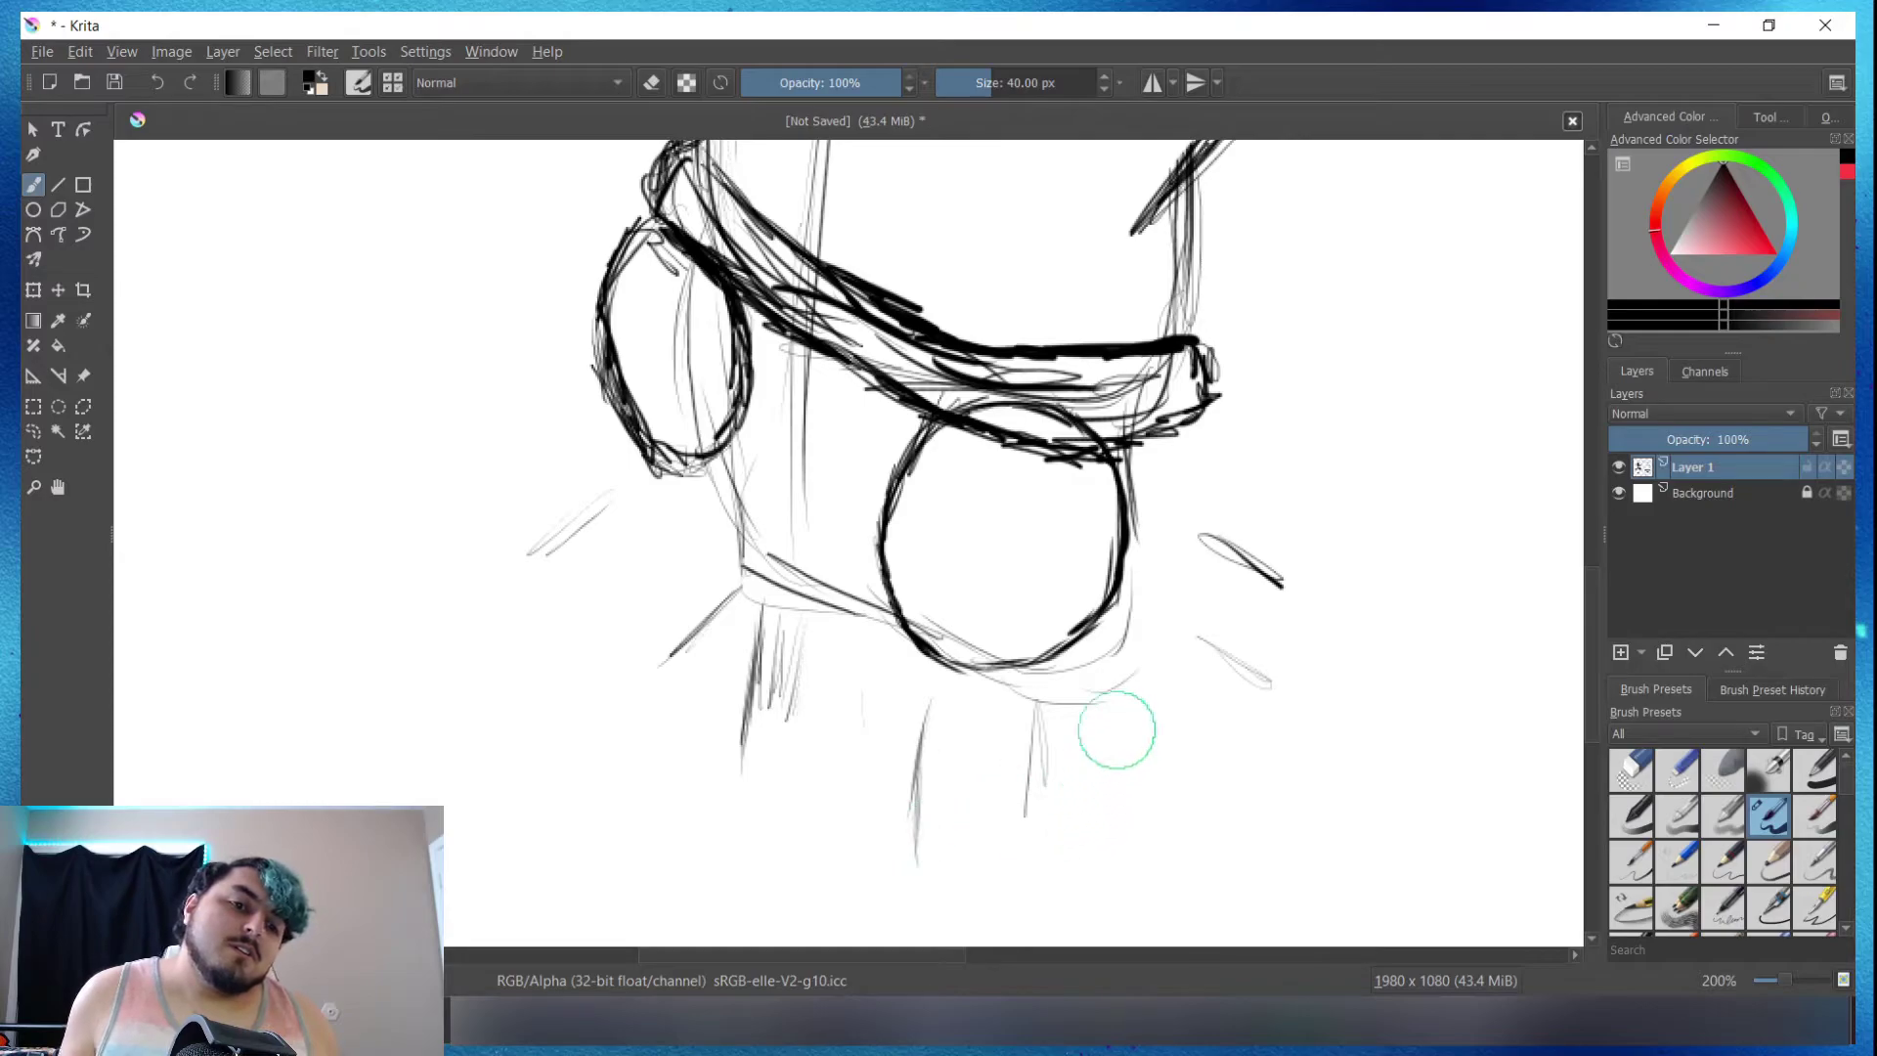
{"action": "left_click_drag", "start_coordinate": [1114, 714], "coordinate": [1099, 839]}
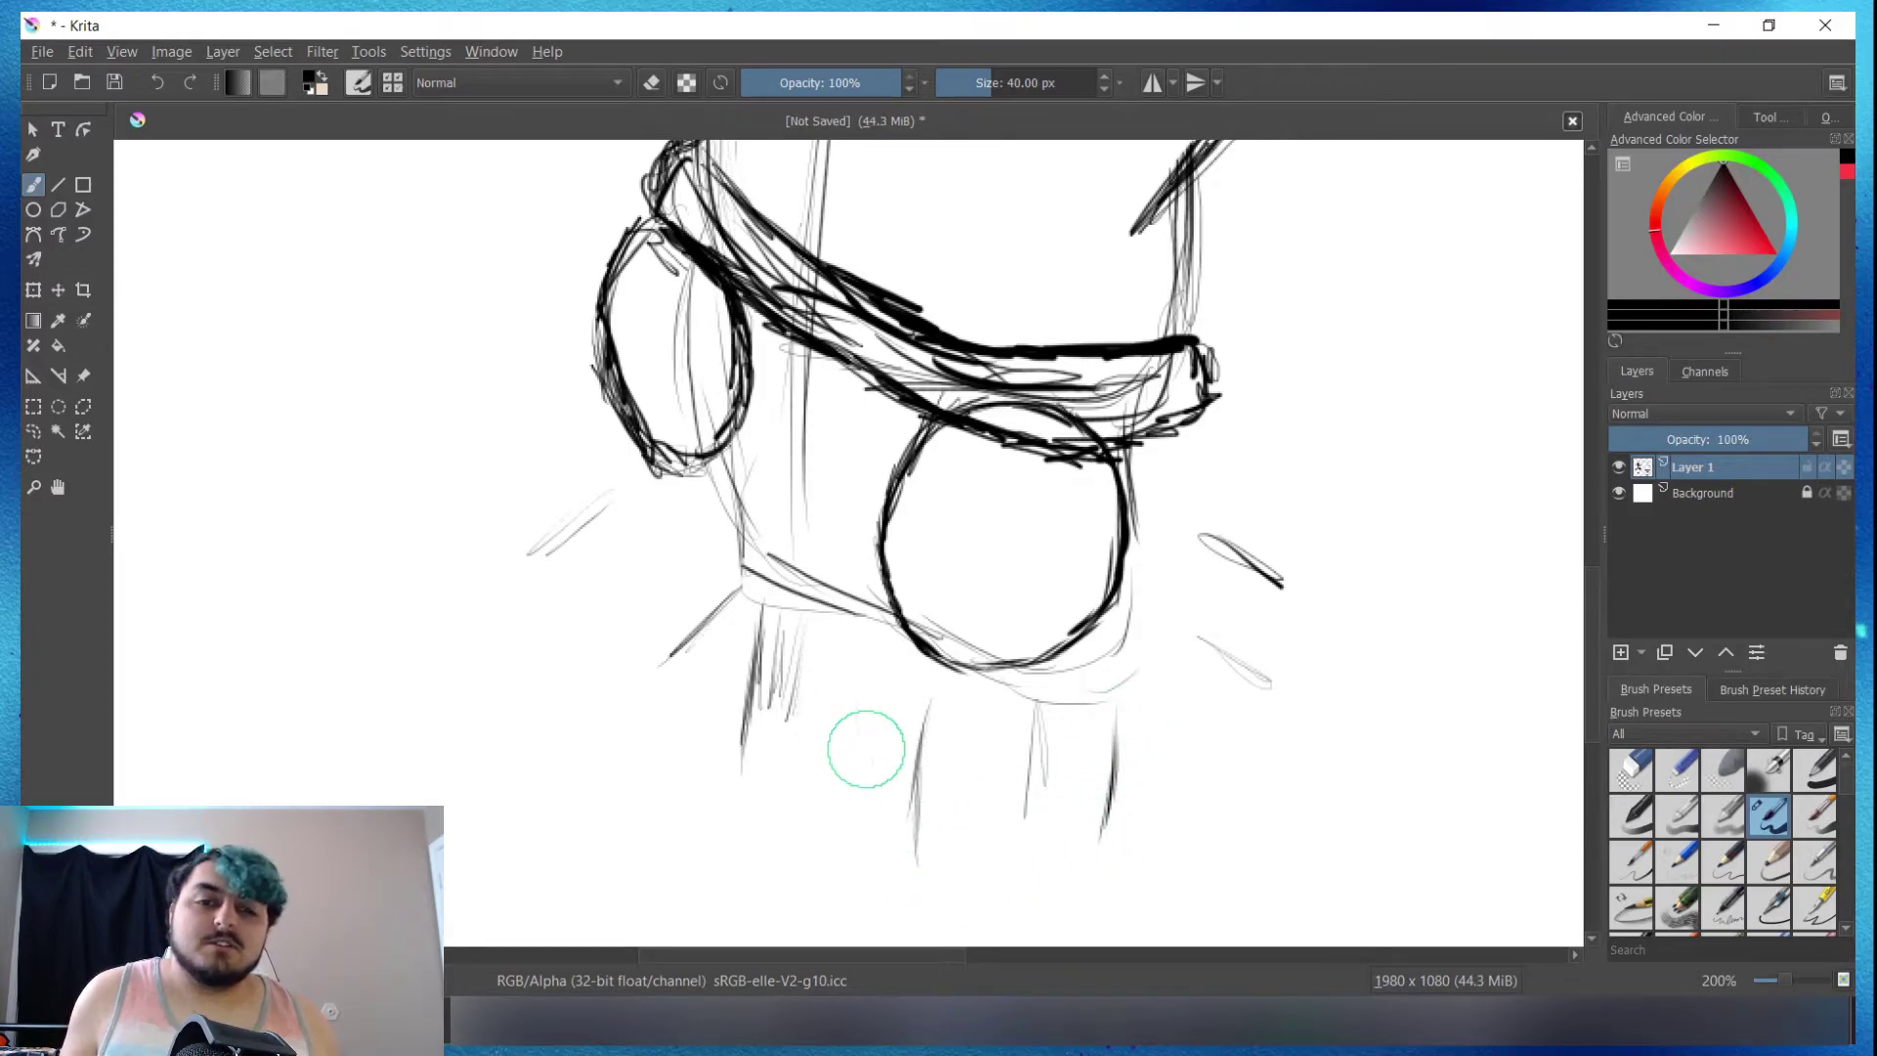
{"action": "left_click_drag", "start_coordinate": [888, 729], "coordinate": [886, 751]}
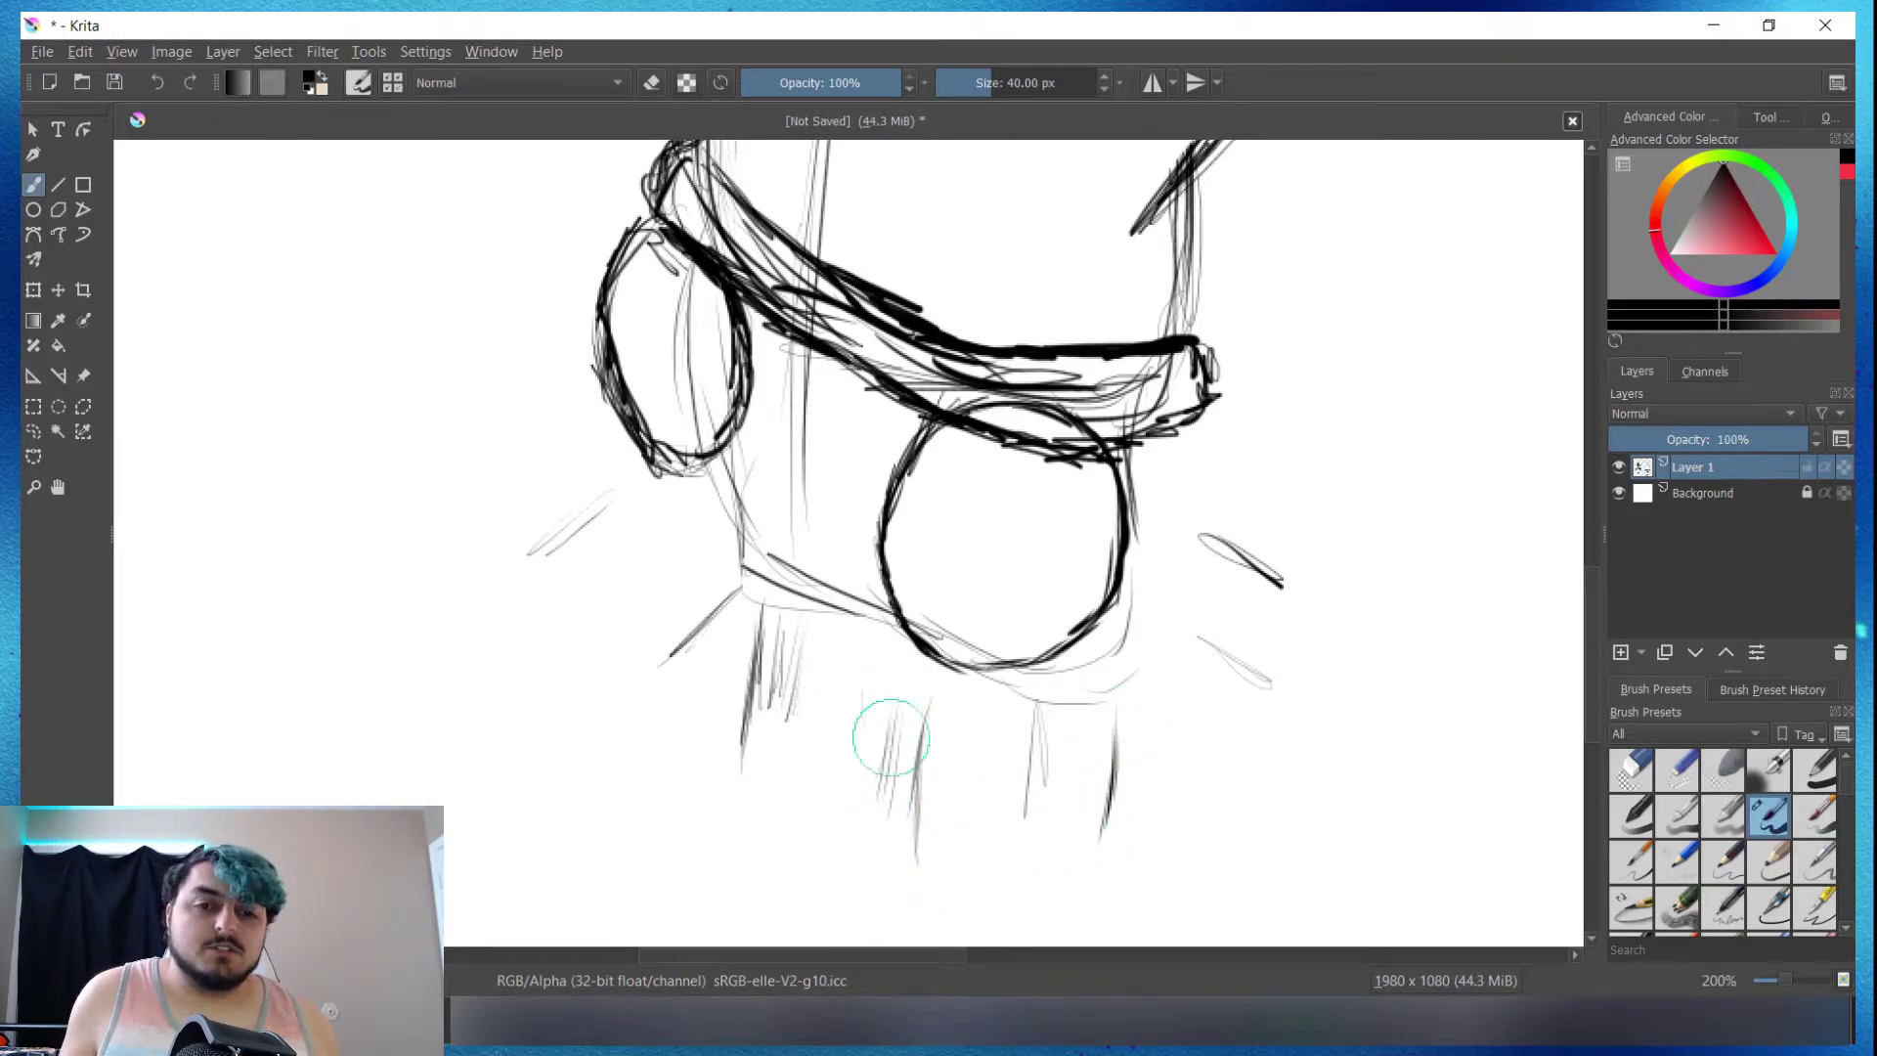
Step: Erase faint stray strokes between the tentacles and redraw the radiating lines left of the lens
{"action": "left_click_drag", "start_coordinate": [757, 626], "coordinate": [836, 788]}
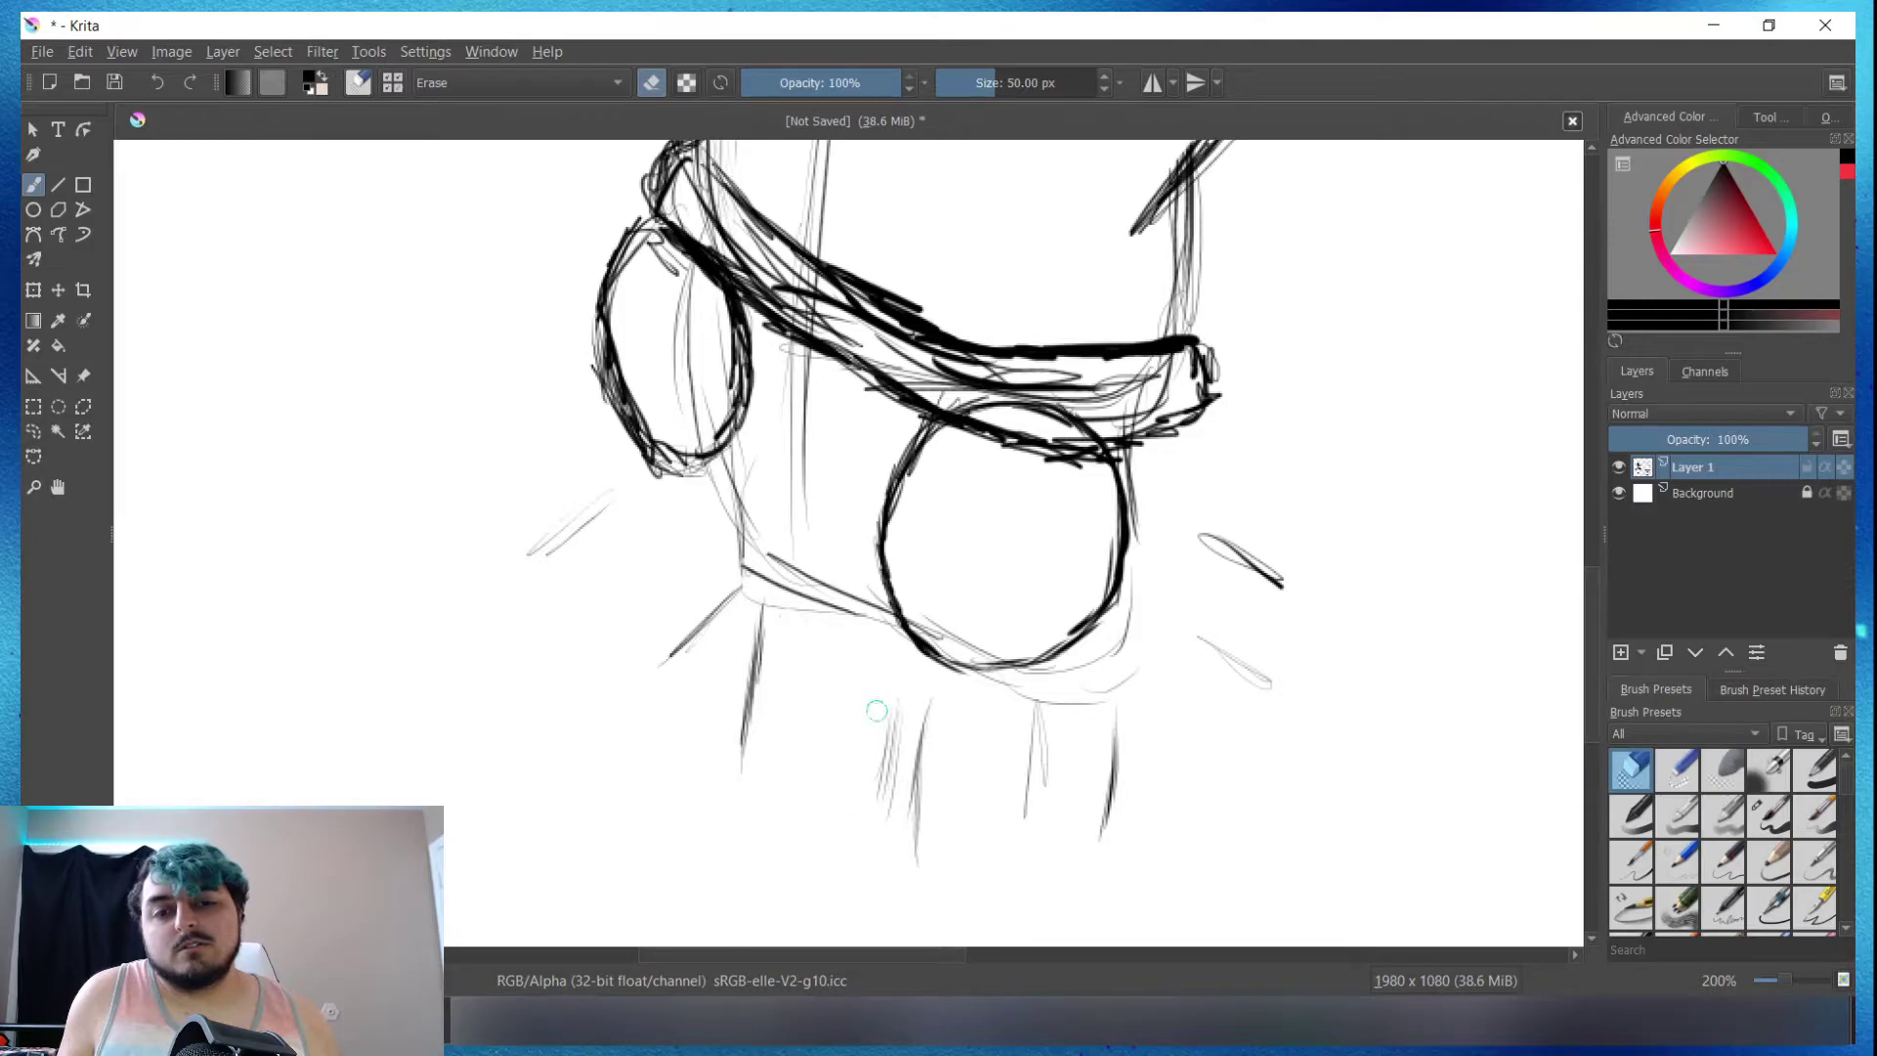
{"action": "left_click_drag", "start_coordinate": [876, 710], "coordinate": [882, 761]}
{"action": "key", "text": "slash"}
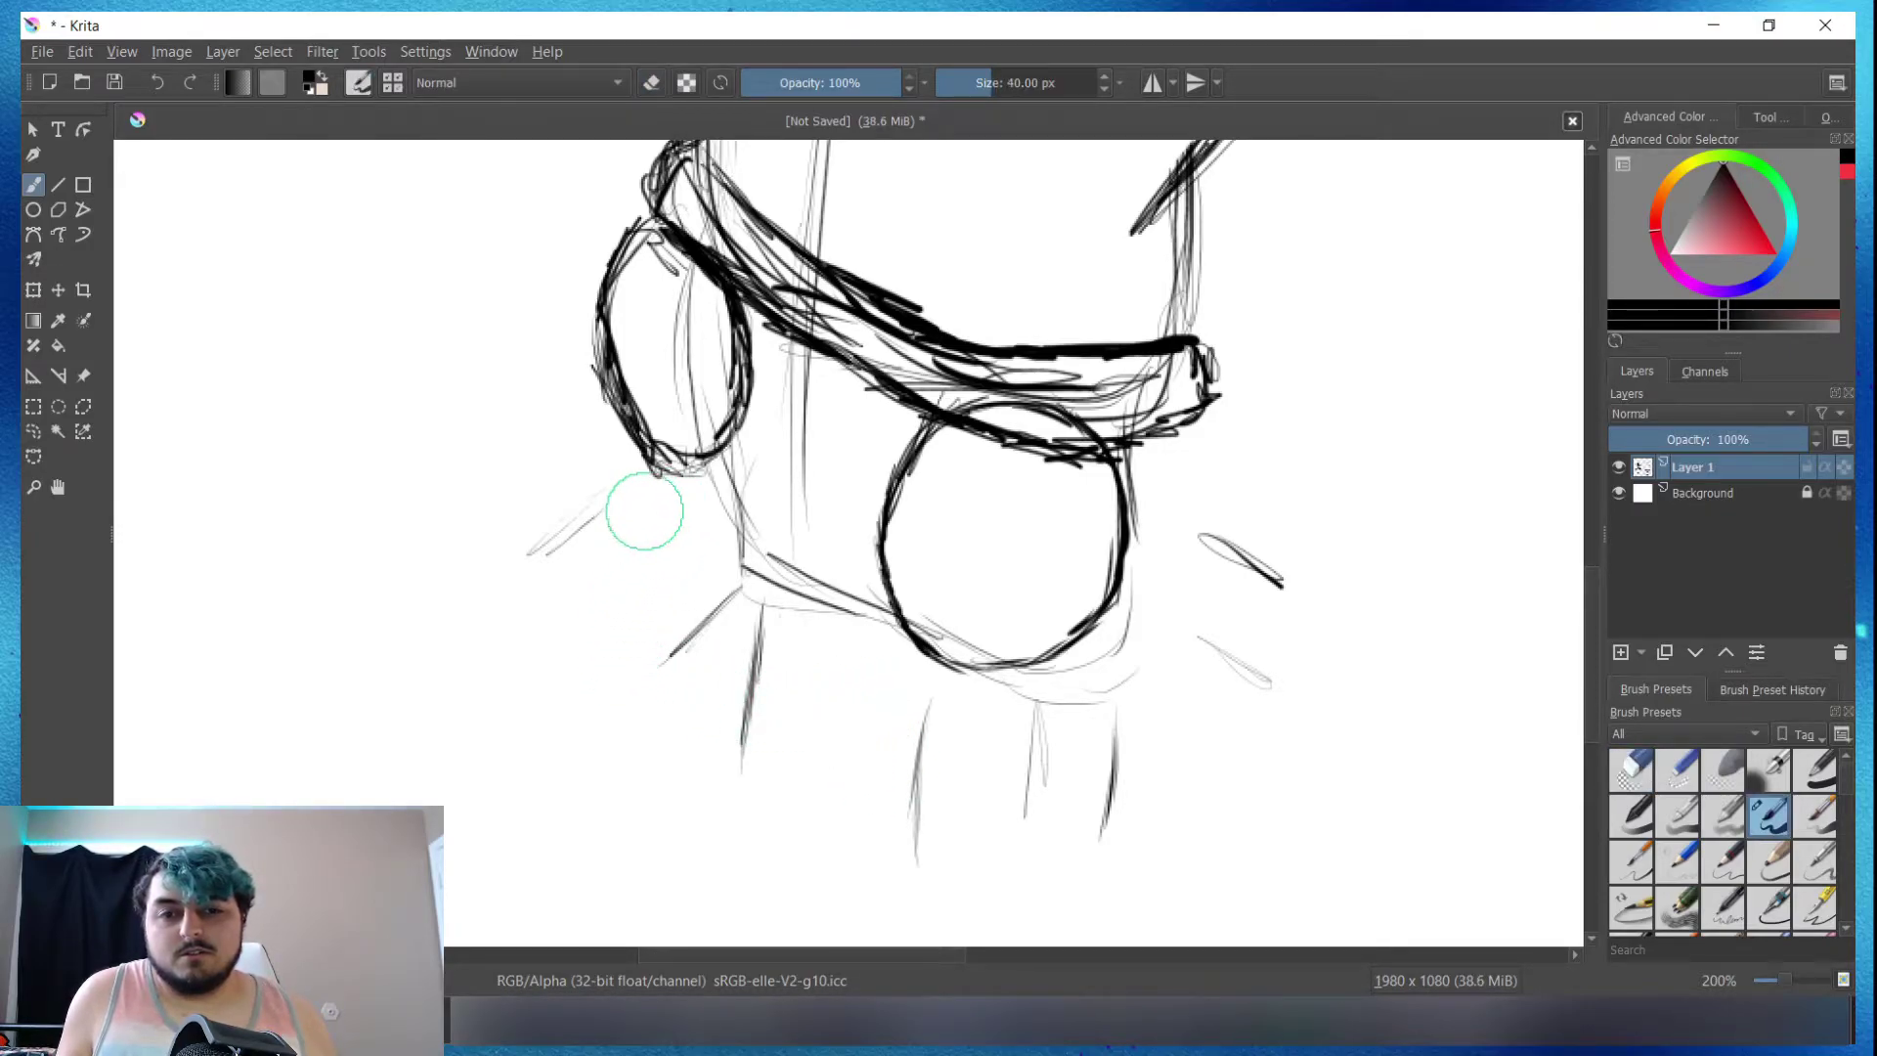
{"action": "left_click_drag", "start_coordinate": [642, 490], "coordinate": [536, 572]}
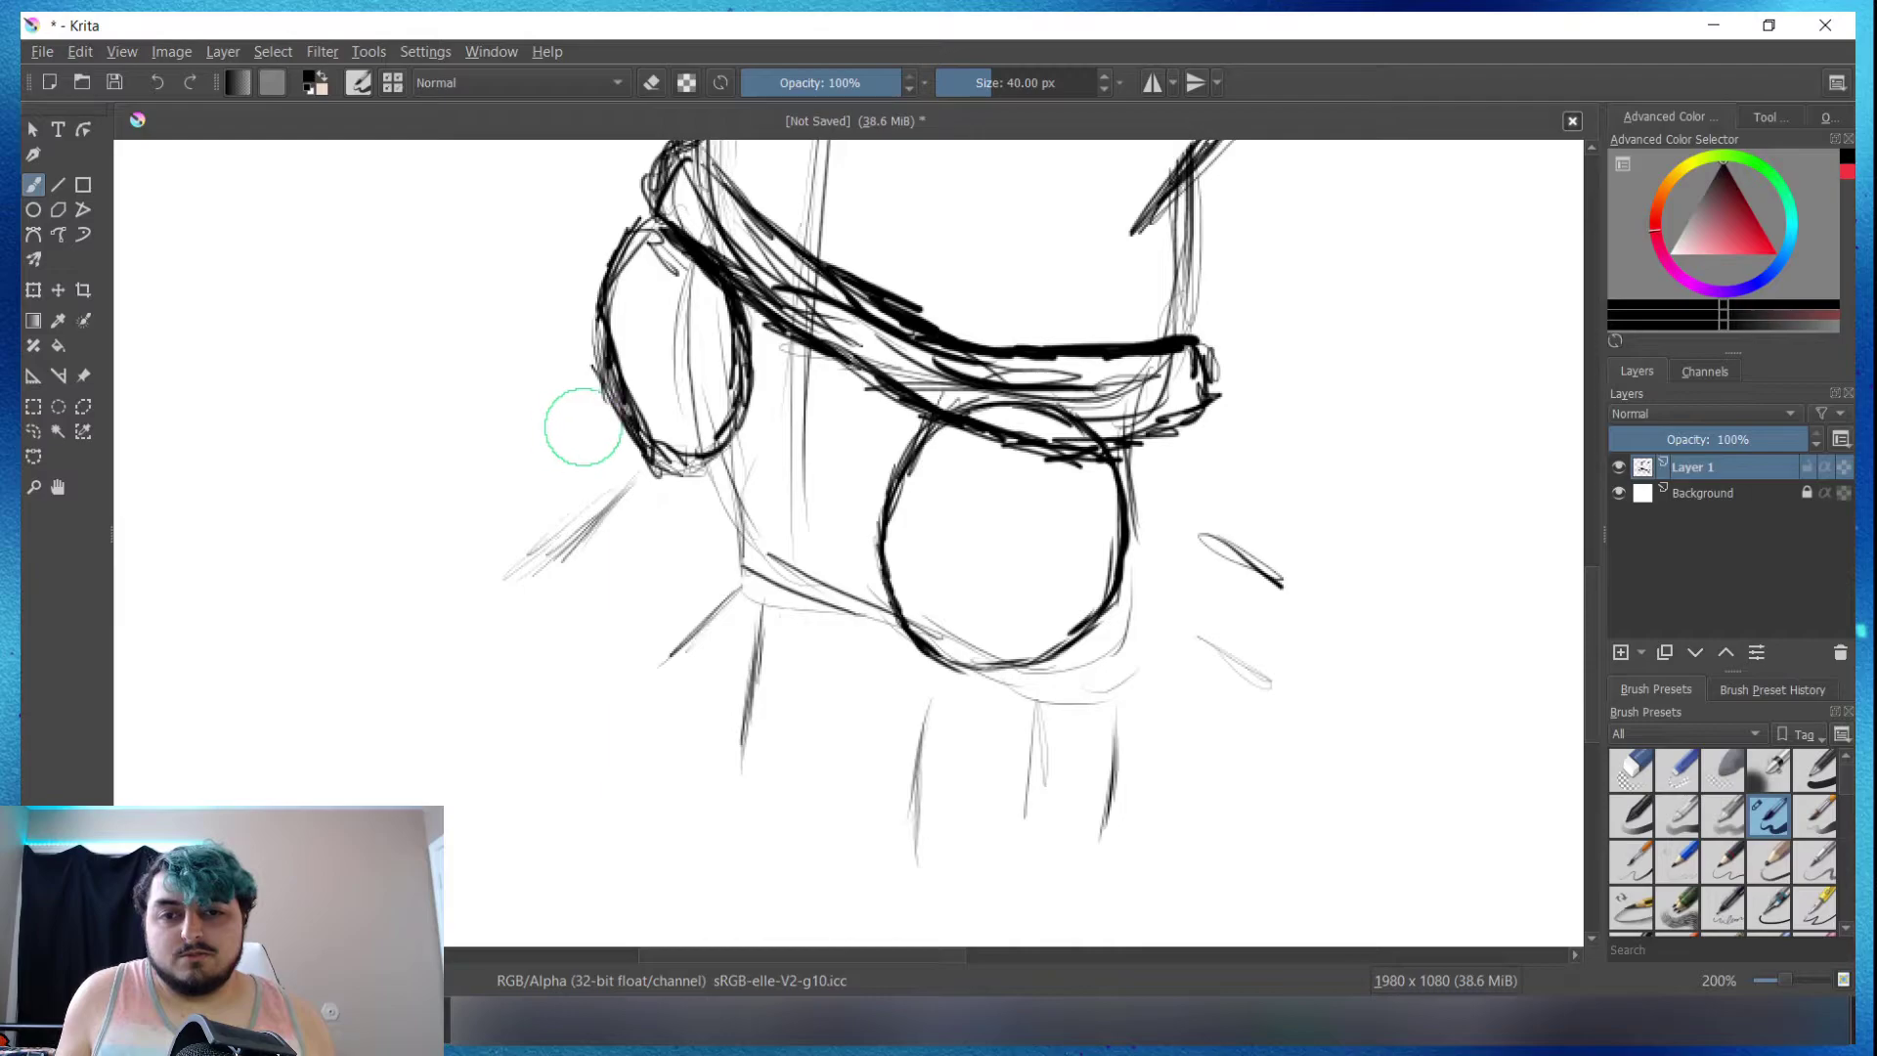
Step: Ink a wavy fold line up the middle of the hood from the band to the tip
{"action": "scroll", "coordinate": [985, 854], "scroll_direction": "down", "scroll_amount": 2}
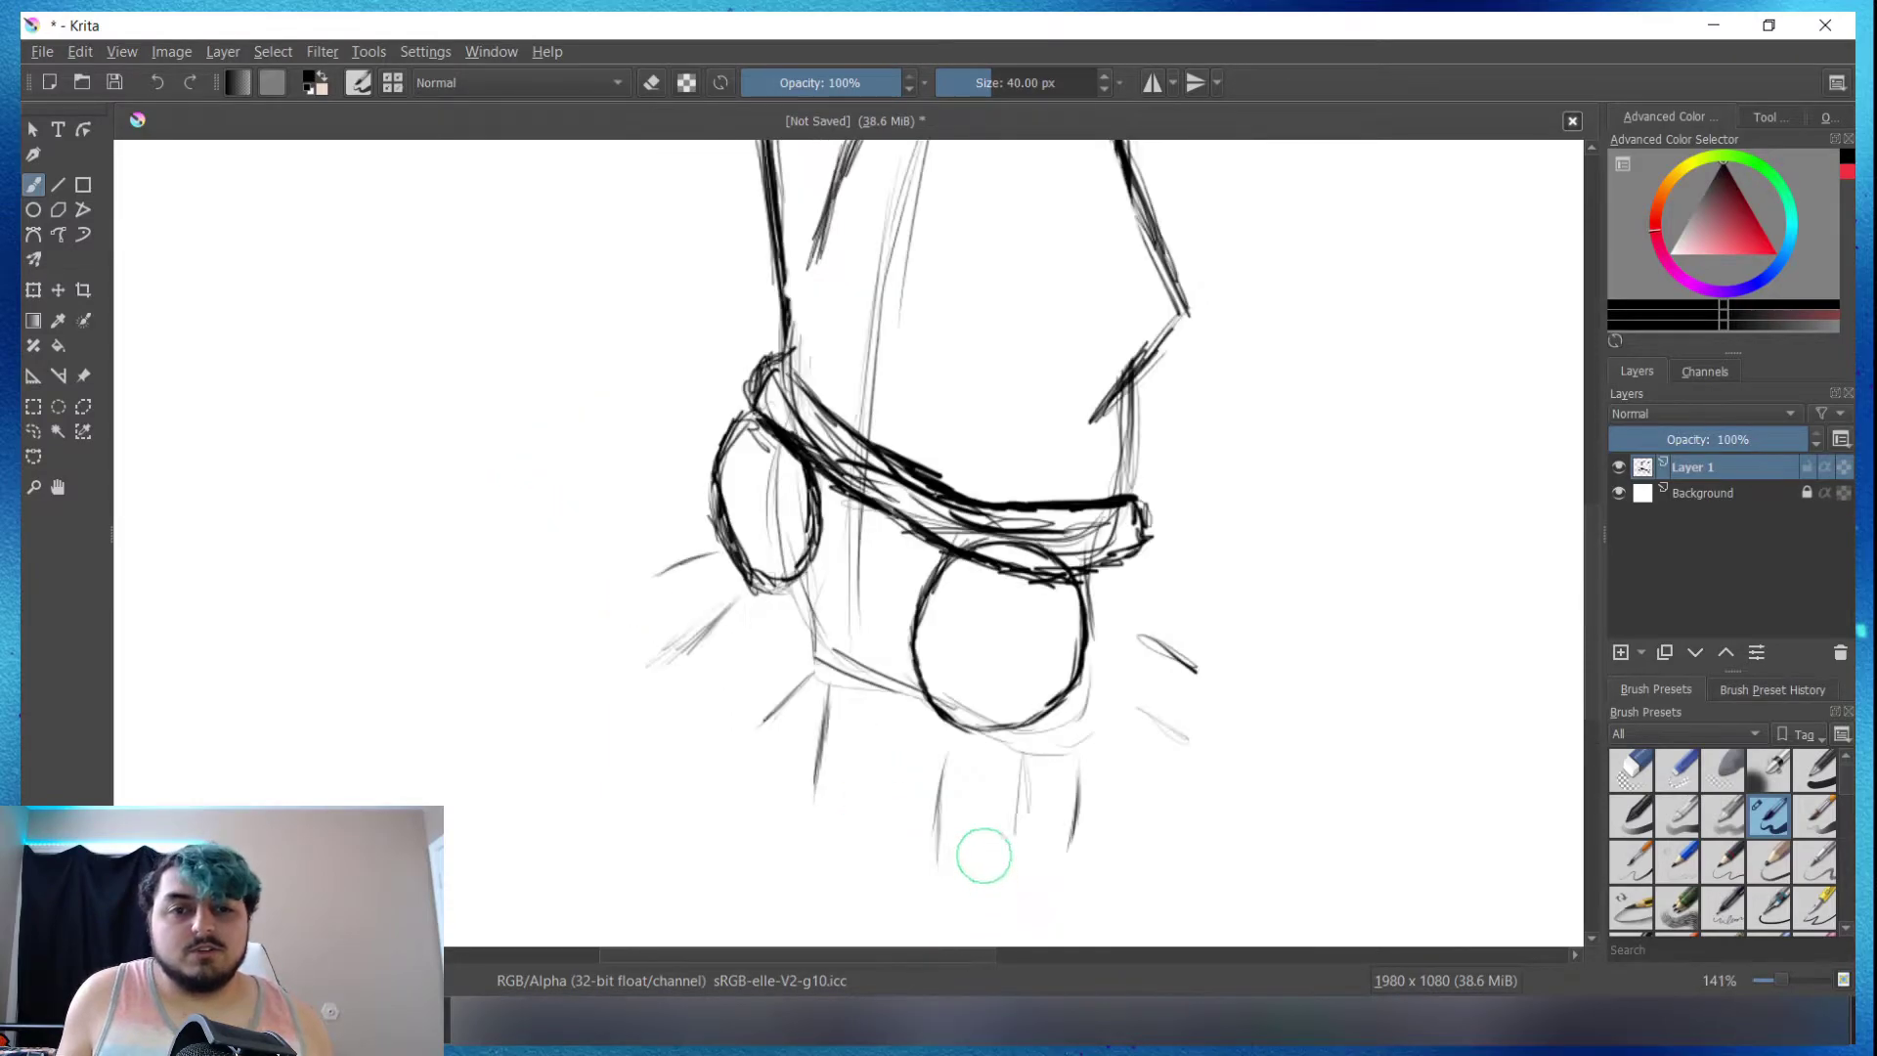
{"action": "scroll", "coordinate": [984, 855], "scroll_direction": "down", "scroll_amount": 1}
{"action": "scroll", "coordinate": [965, 885], "scroll_direction": "up", "scroll_amount": 1}
{"action": "scroll", "coordinate": [976, 864], "scroll_direction": "down", "scroll_amount": 1}
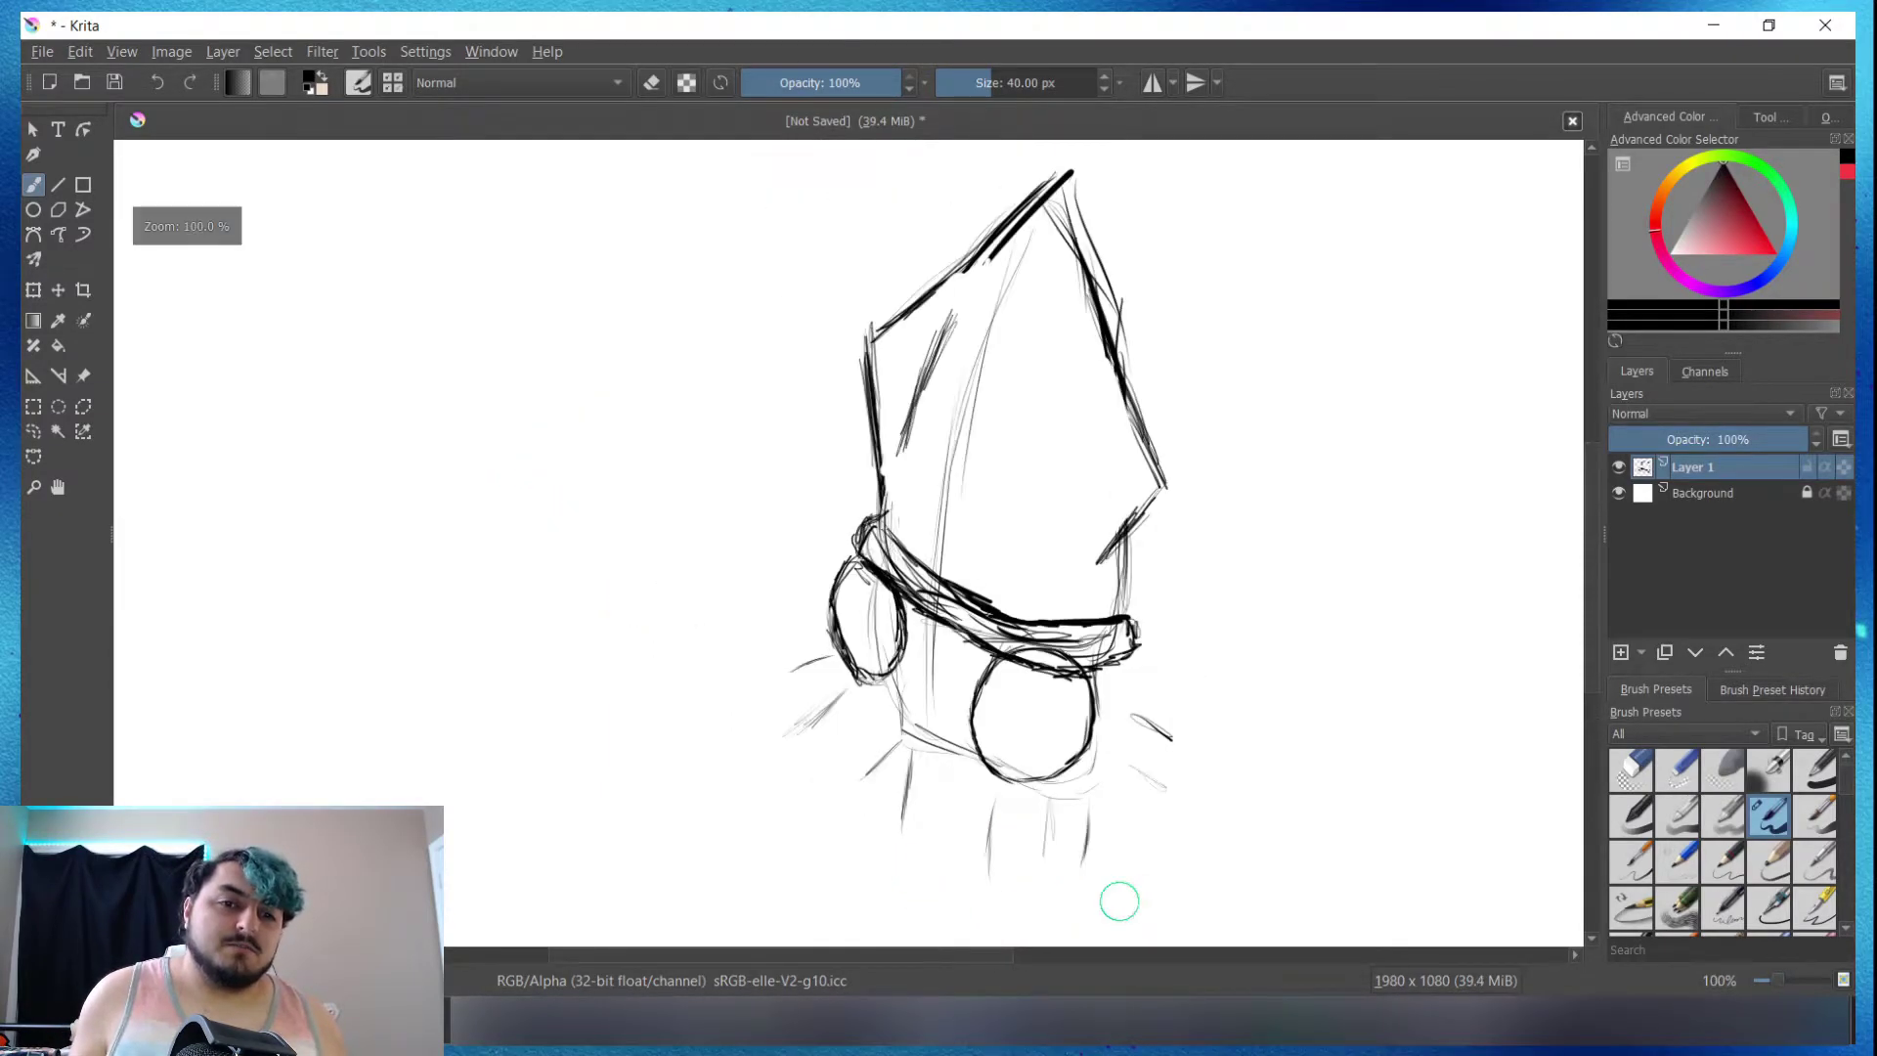
{"action": "scroll", "coordinate": [1118, 897], "scroll_direction": "down", "scroll_amount": 2}
{"action": "scroll", "coordinate": [1212, 868], "scroll_direction": "up", "scroll_amount": 2}
{"action": "scroll", "coordinate": [1220, 876], "scroll_direction": "up", "scroll_amount": 1}
{"action": "scroll", "coordinate": [1186, 860], "scroll_direction": "down", "scroll_amount": 1}
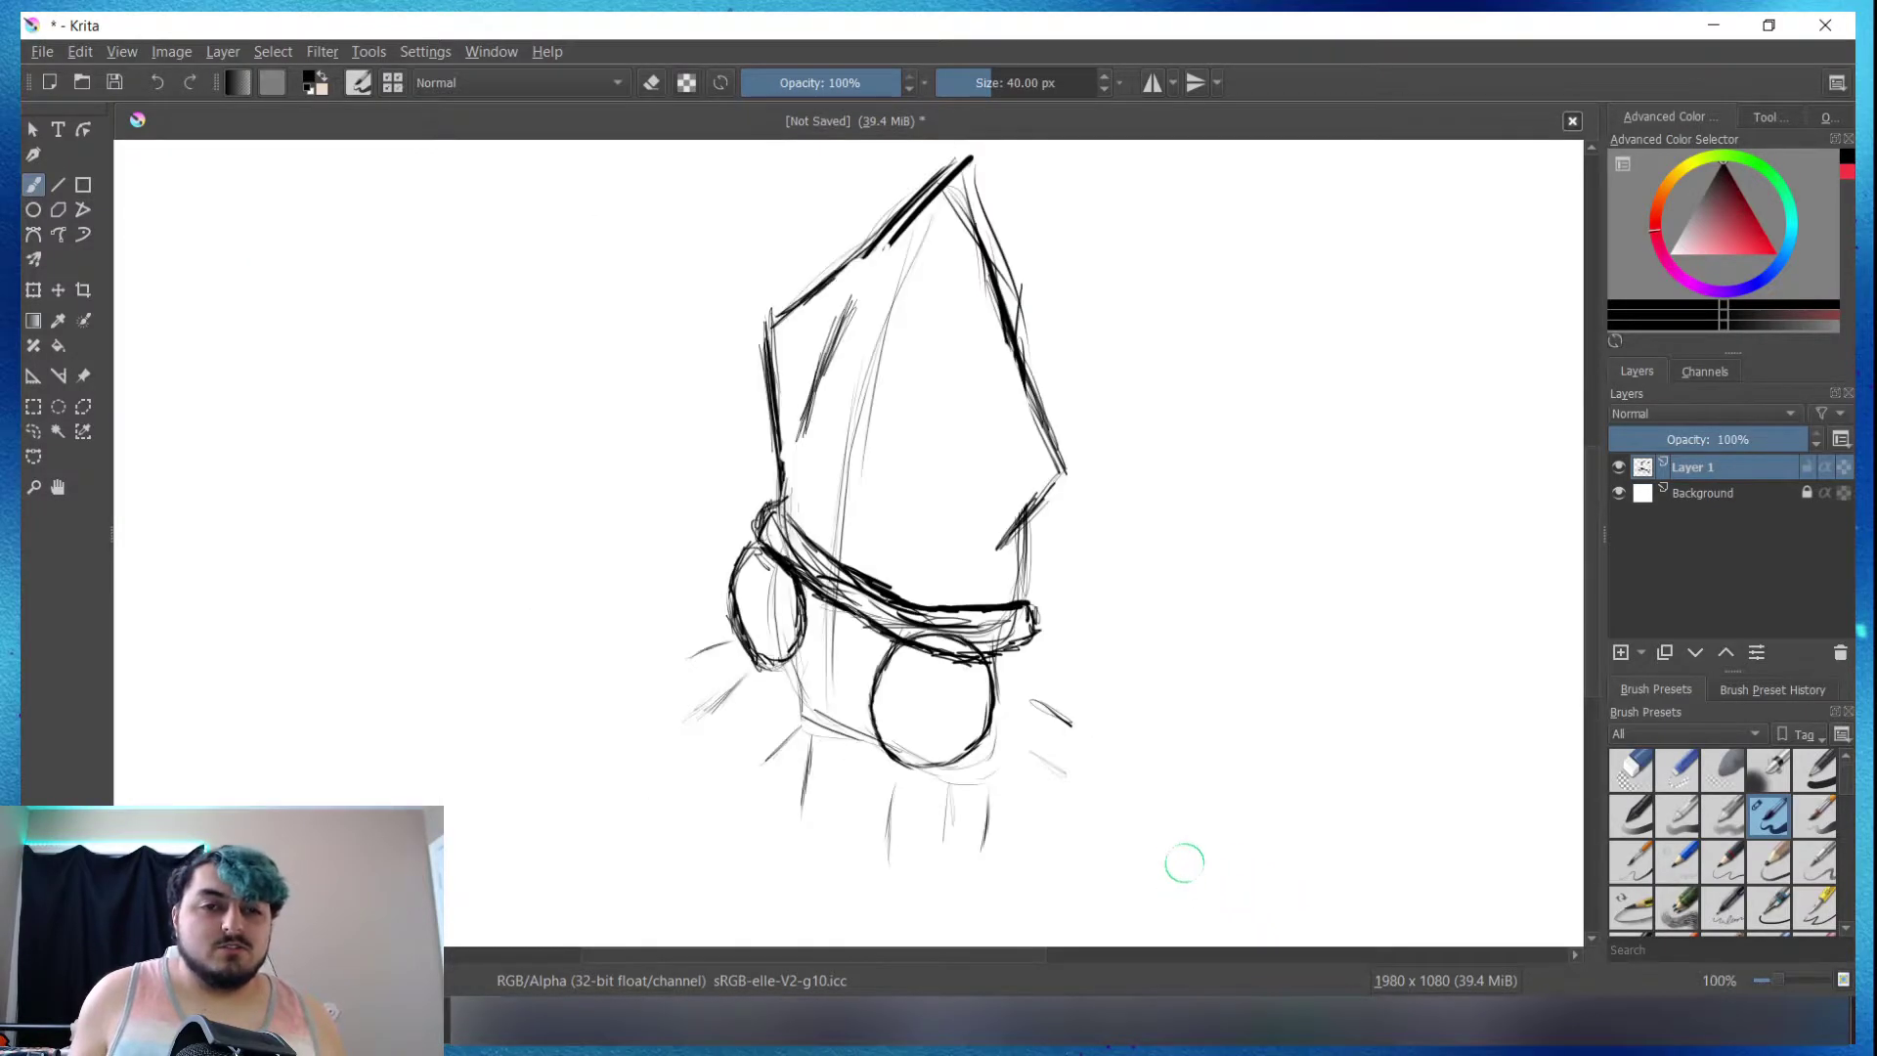
{"action": "scroll", "coordinate": [963, 367], "scroll_direction": "up", "scroll_amount": 2}
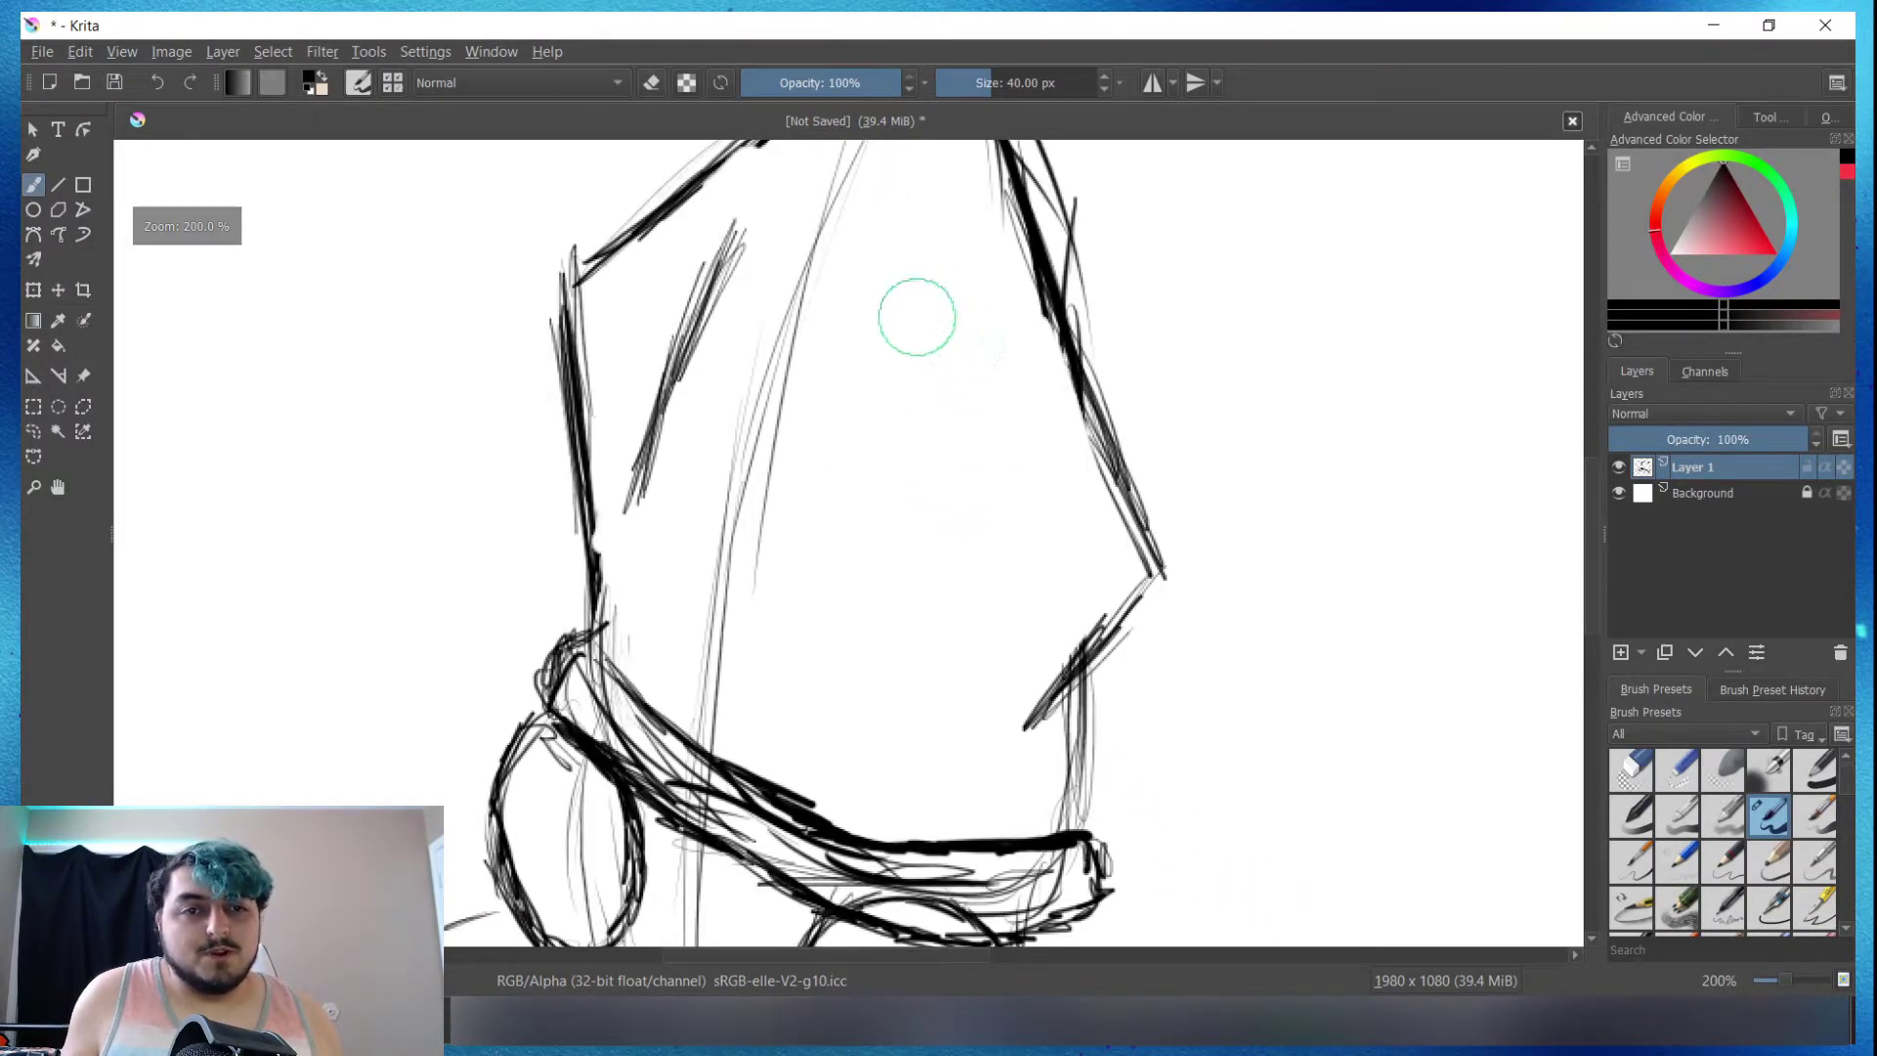
{"action": "scroll", "coordinate": [913, 322], "scroll_direction": "down", "scroll_amount": 1}
{"action": "scroll", "coordinate": [913, 331], "scroll_direction": "up", "scroll_amount": 1}
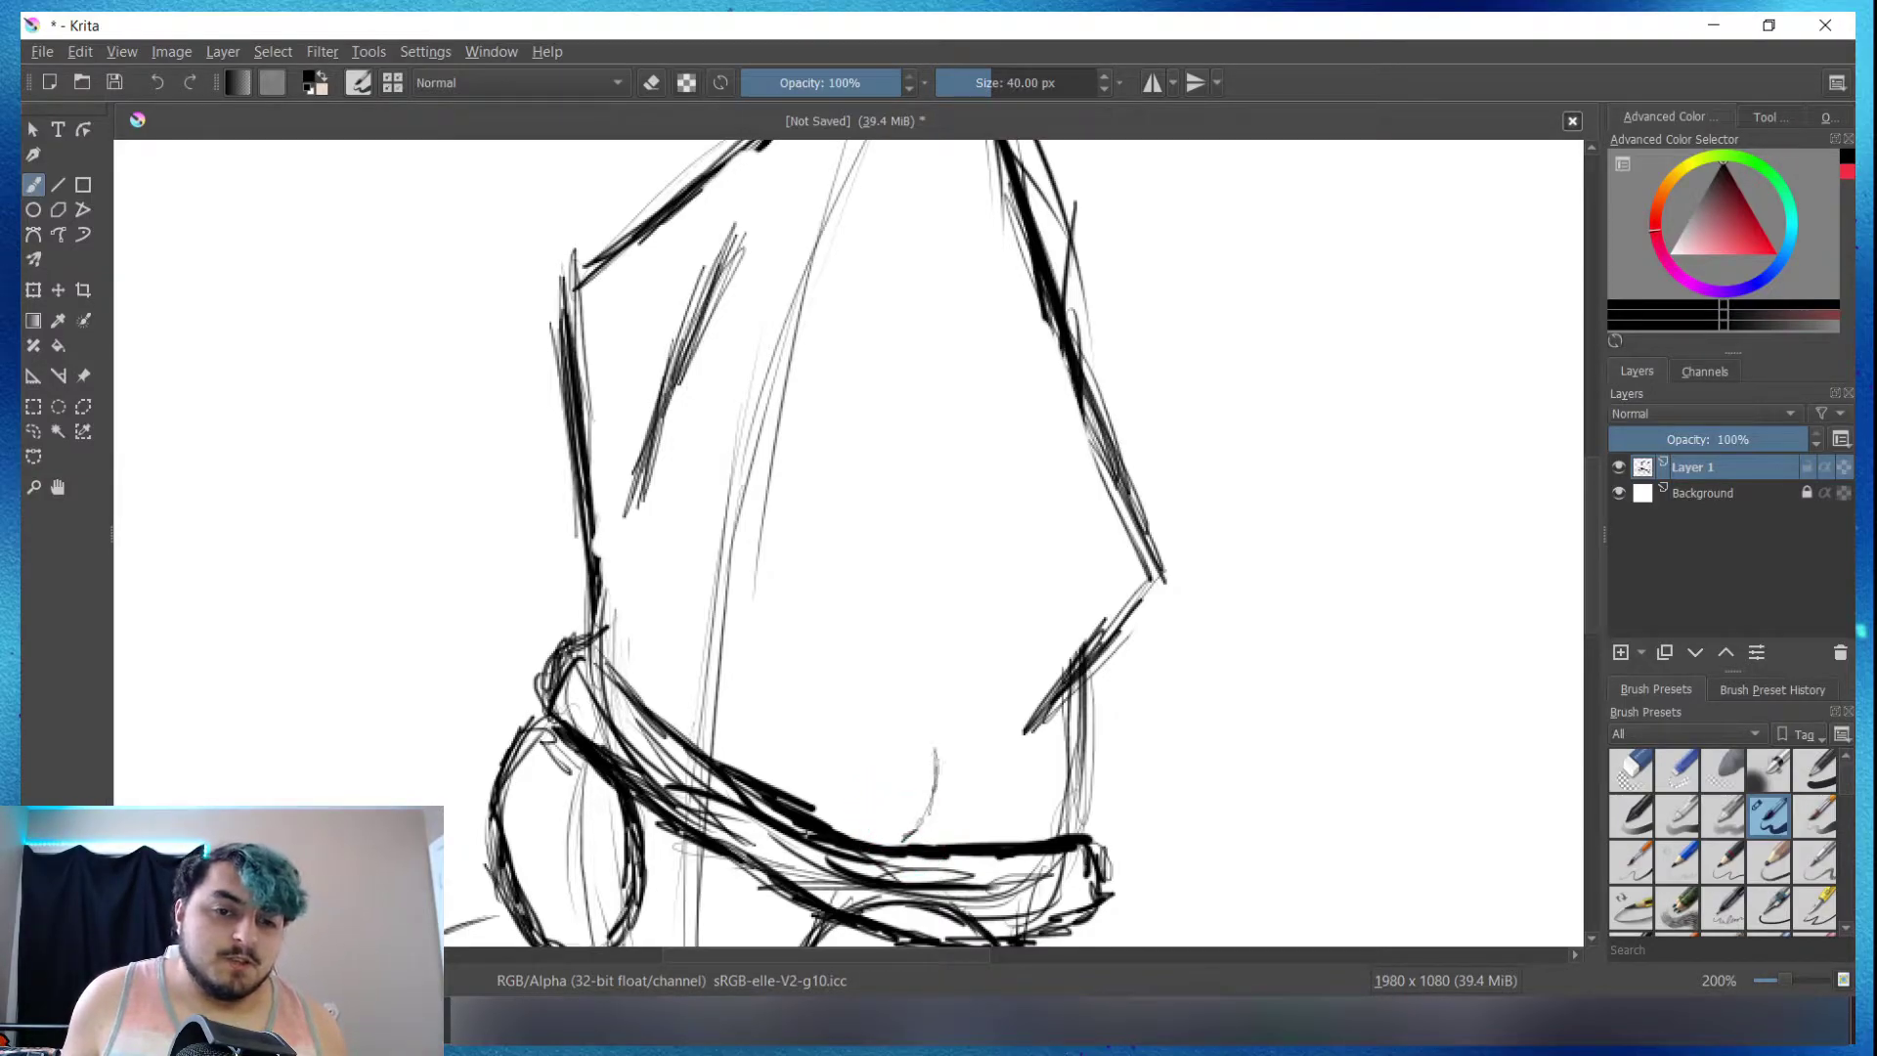
{"action": "mouse_move", "coordinate": [905, 838]}
{"action": "left_mouse_down"}
{"action": "mouse_move", "coordinate": [931, 721]}
{"action": "mouse_move", "coordinate": [991, 608]}
{"action": "left_mouse_up"}
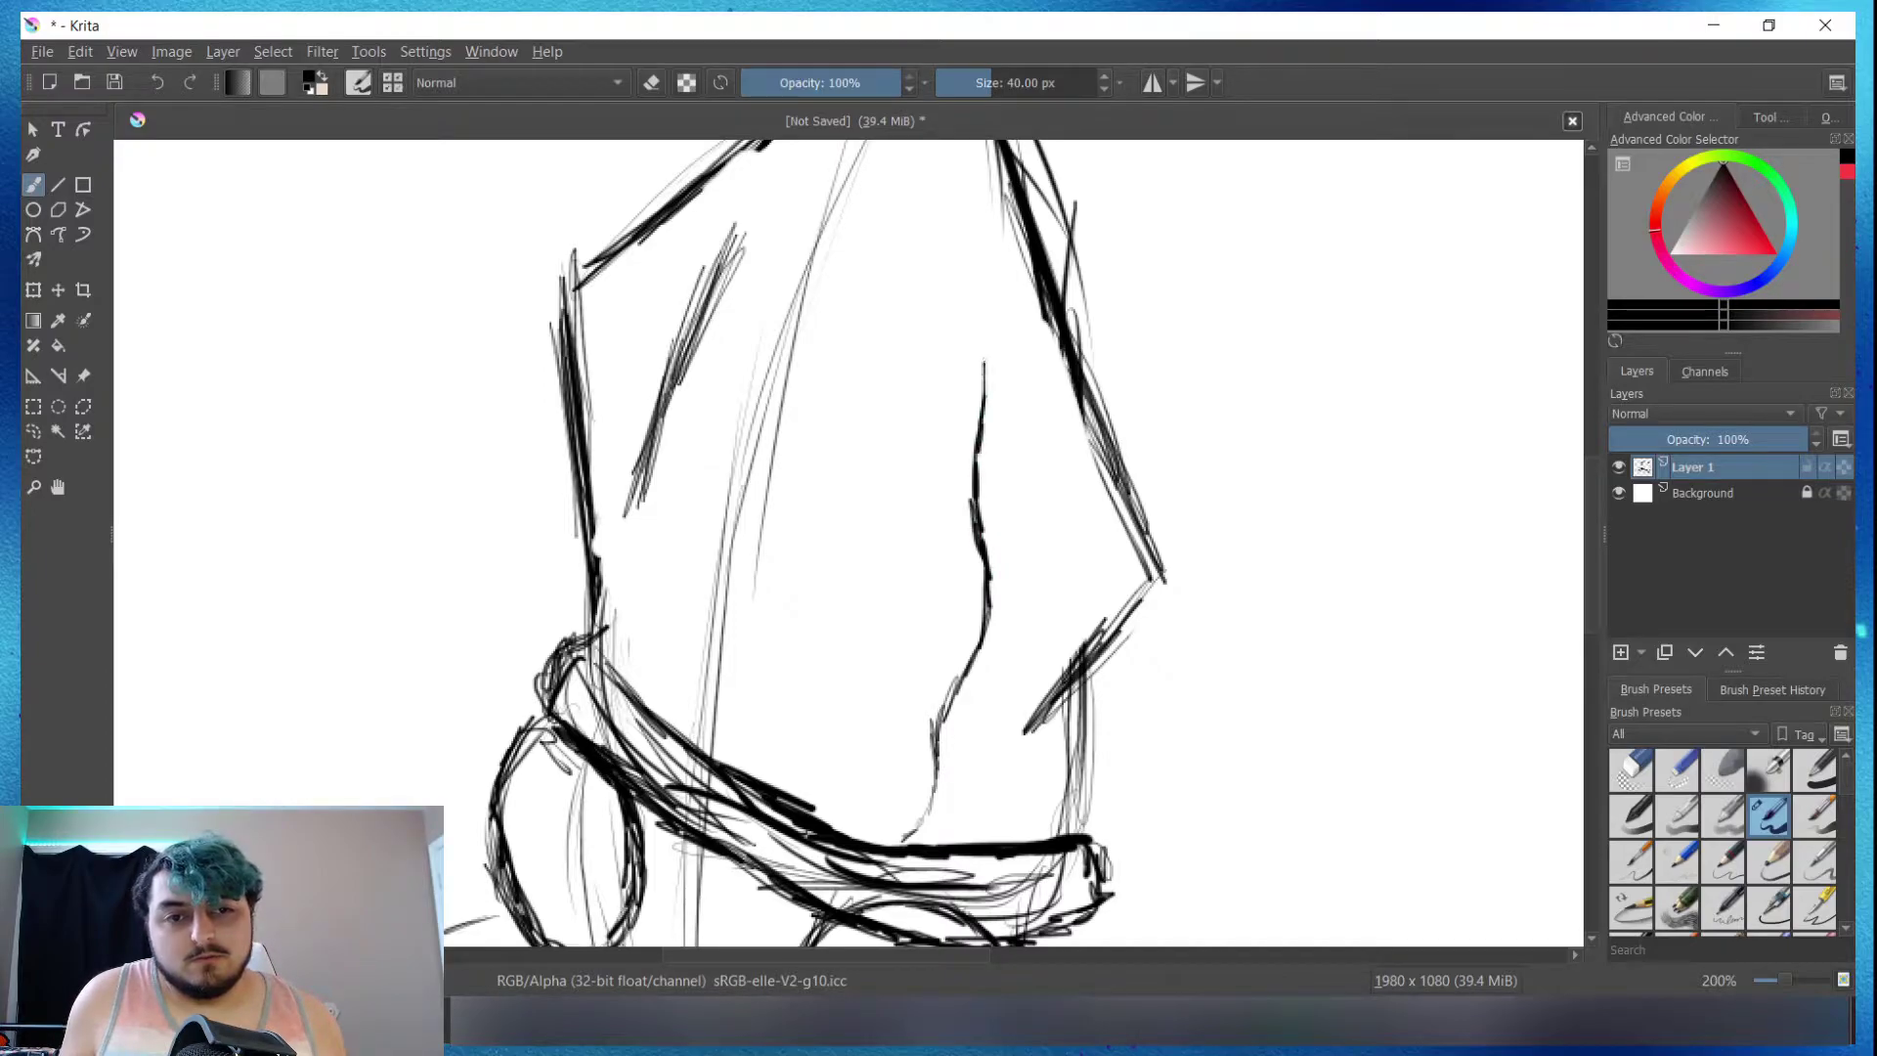
{"action": "left_click_drag", "start_coordinate": [978, 337], "coordinate": [943, 156]}
{"action": "scroll", "coordinate": [941, 164], "scroll_direction": "down", "scroll_amount": 2}
{"action": "scroll", "coordinate": [940, 164], "scroll_direction": "down", "scroll_amount": 1}
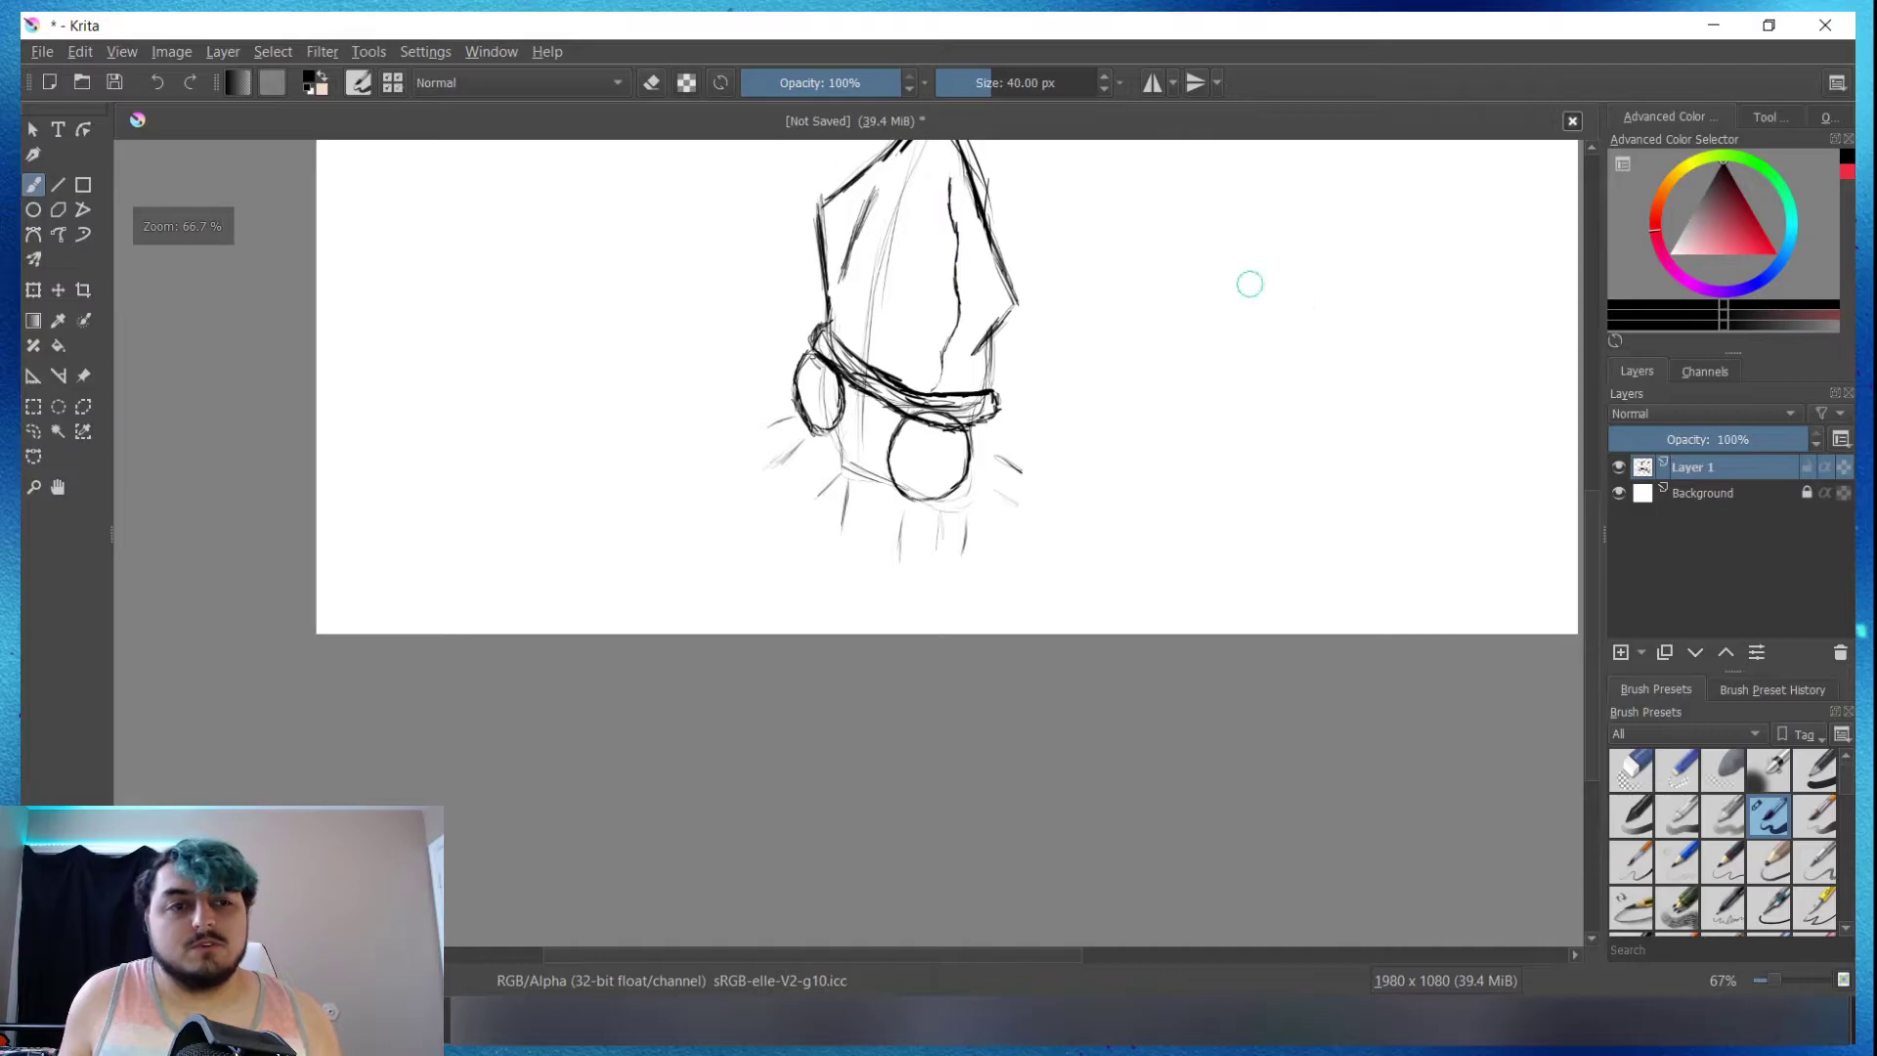
{"action": "scroll", "coordinate": [1466, 352], "scroll_direction": "down", "scroll_amount": 1}
{"action": "scroll", "coordinate": [1271, 391], "scroll_direction": "up", "scroll_amount": 3}
{"action": "scroll", "coordinate": [1150, 449], "scroll_direction": "up", "scroll_amount": 2}
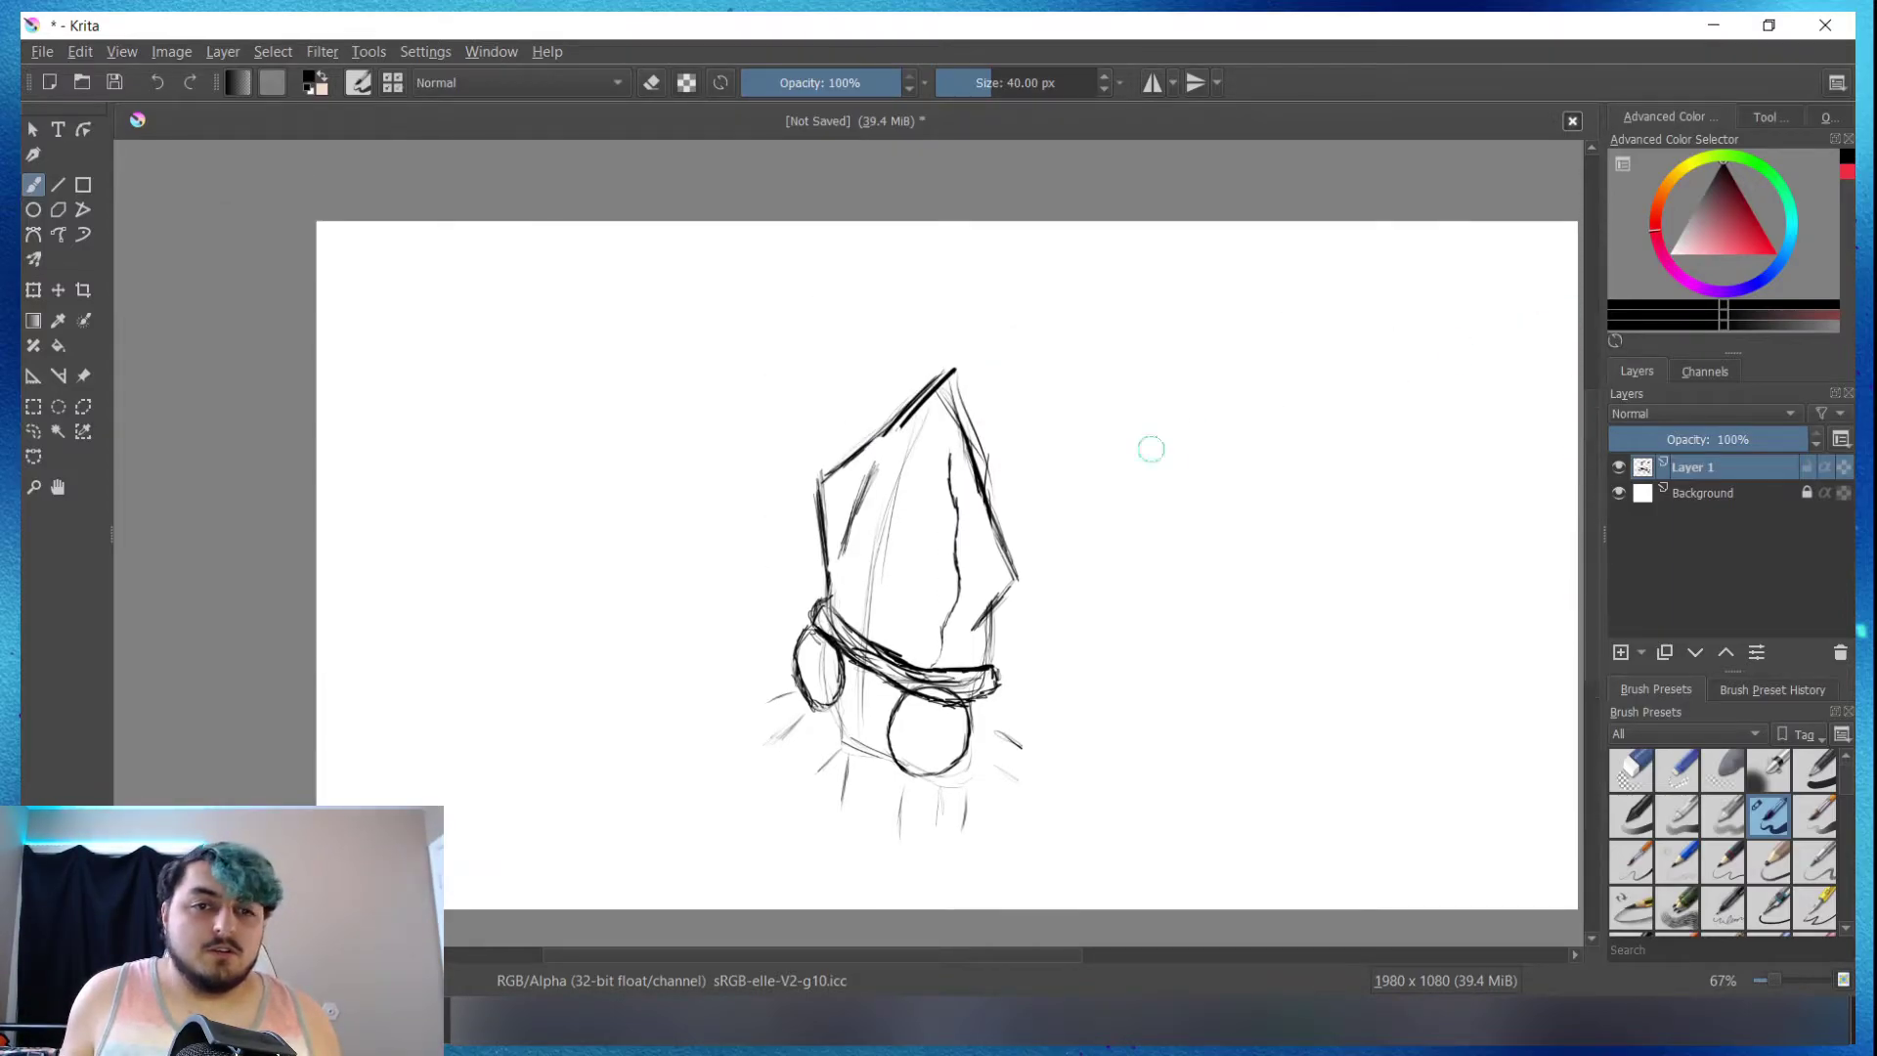
{"action": "scroll", "coordinate": [943, 411], "scroll_direction": "up", "scroll_amount": 1}
{"action": "scroll", "coordinate": [843, 491], "scroll_direction": "up", "scroll_amount": 2}
{"action": "scroll", "coordinate": [909, 533], "scroll_direction": "up", "scroll_amount": 2}
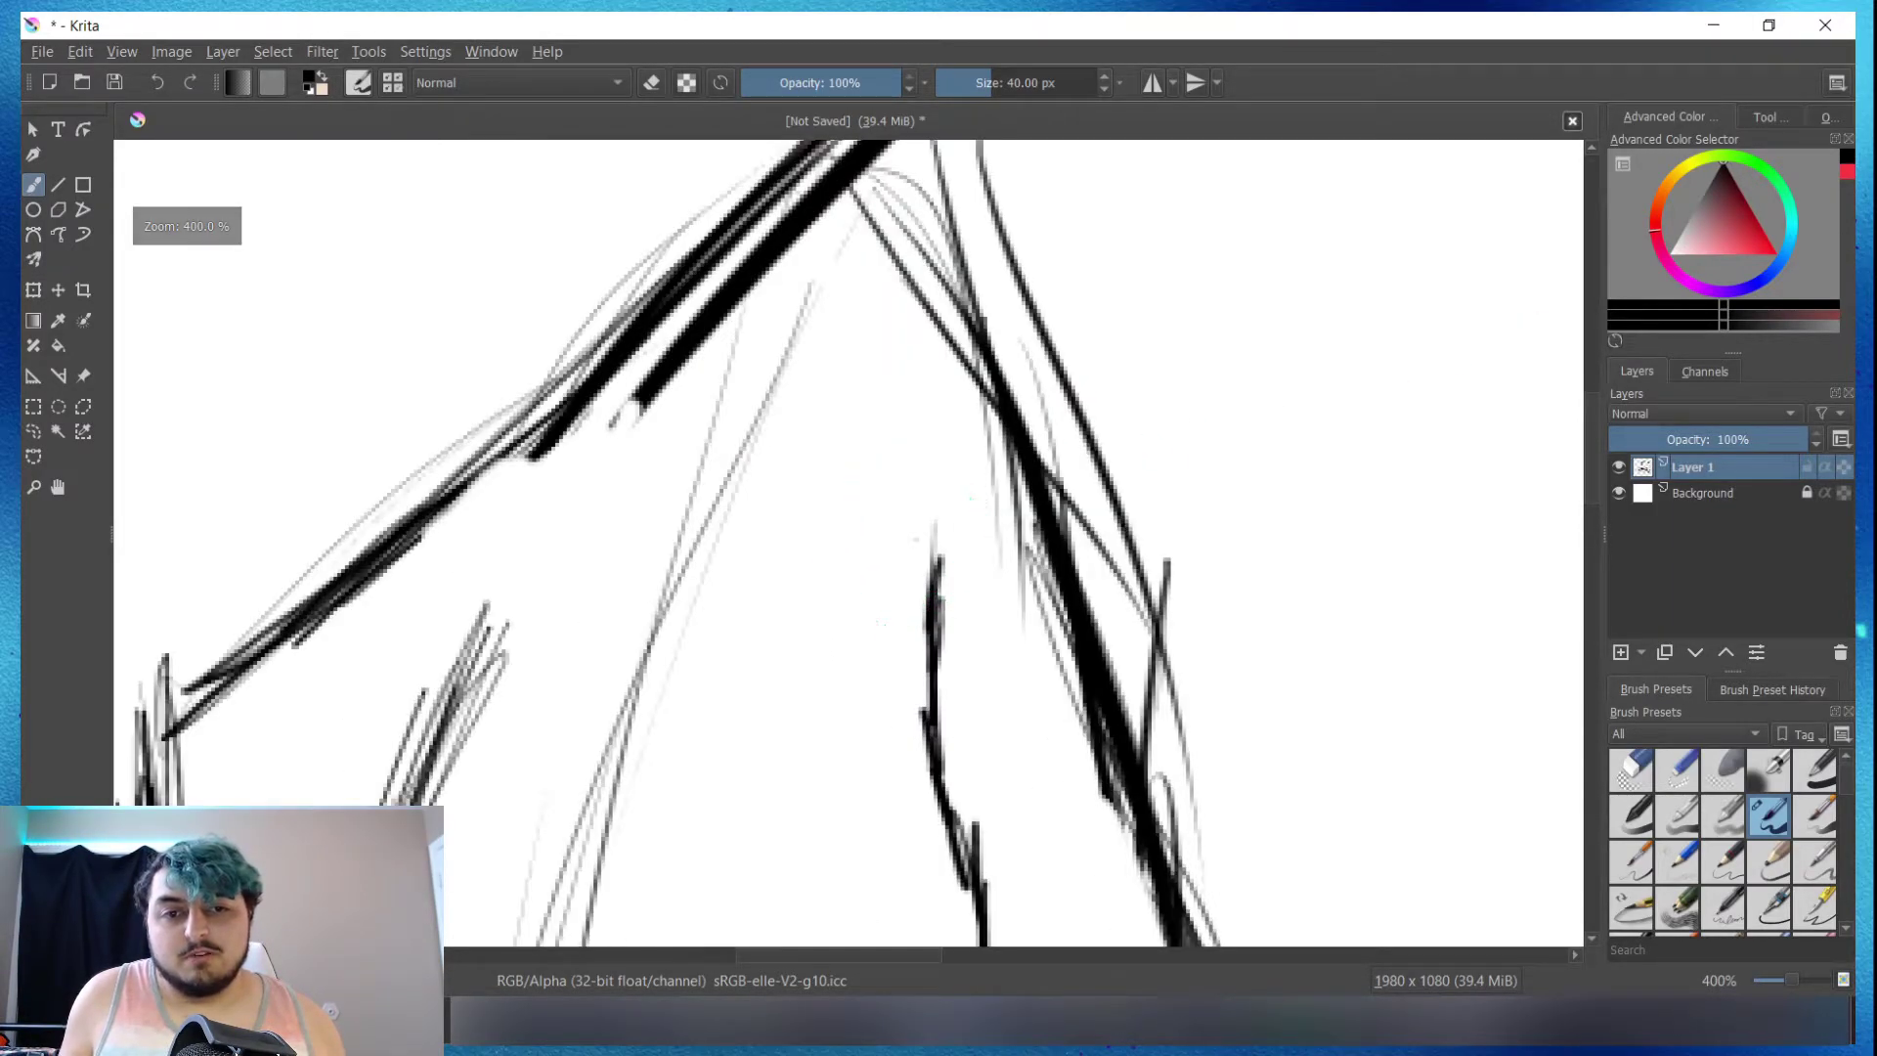
{"action": "left_click_drag", "start_coordinate": [931, 528], "coordinate": [860, 362]}
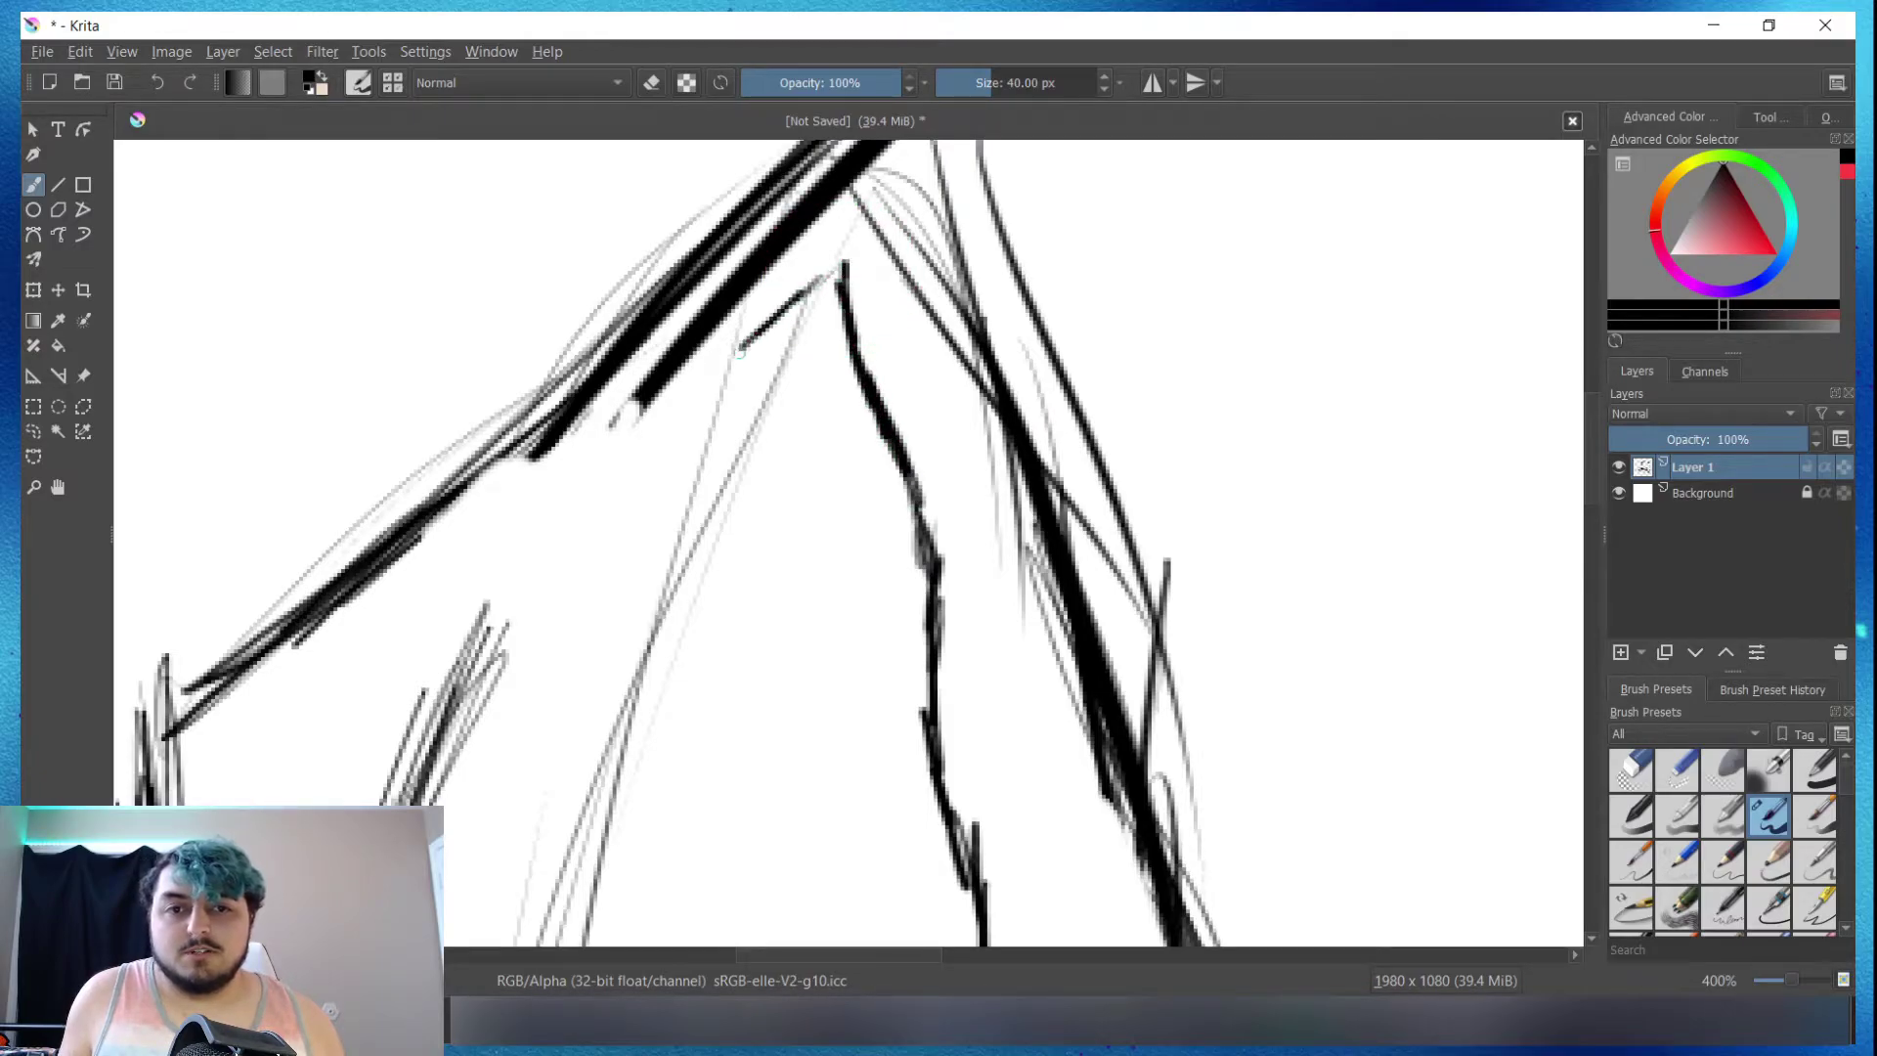
Step: Ink a curving inner line from the hood tip down its left edge to the band
{"action": "left_click_drag", "start_coordinate": [740, 350], "coordinate": [563, 594]}
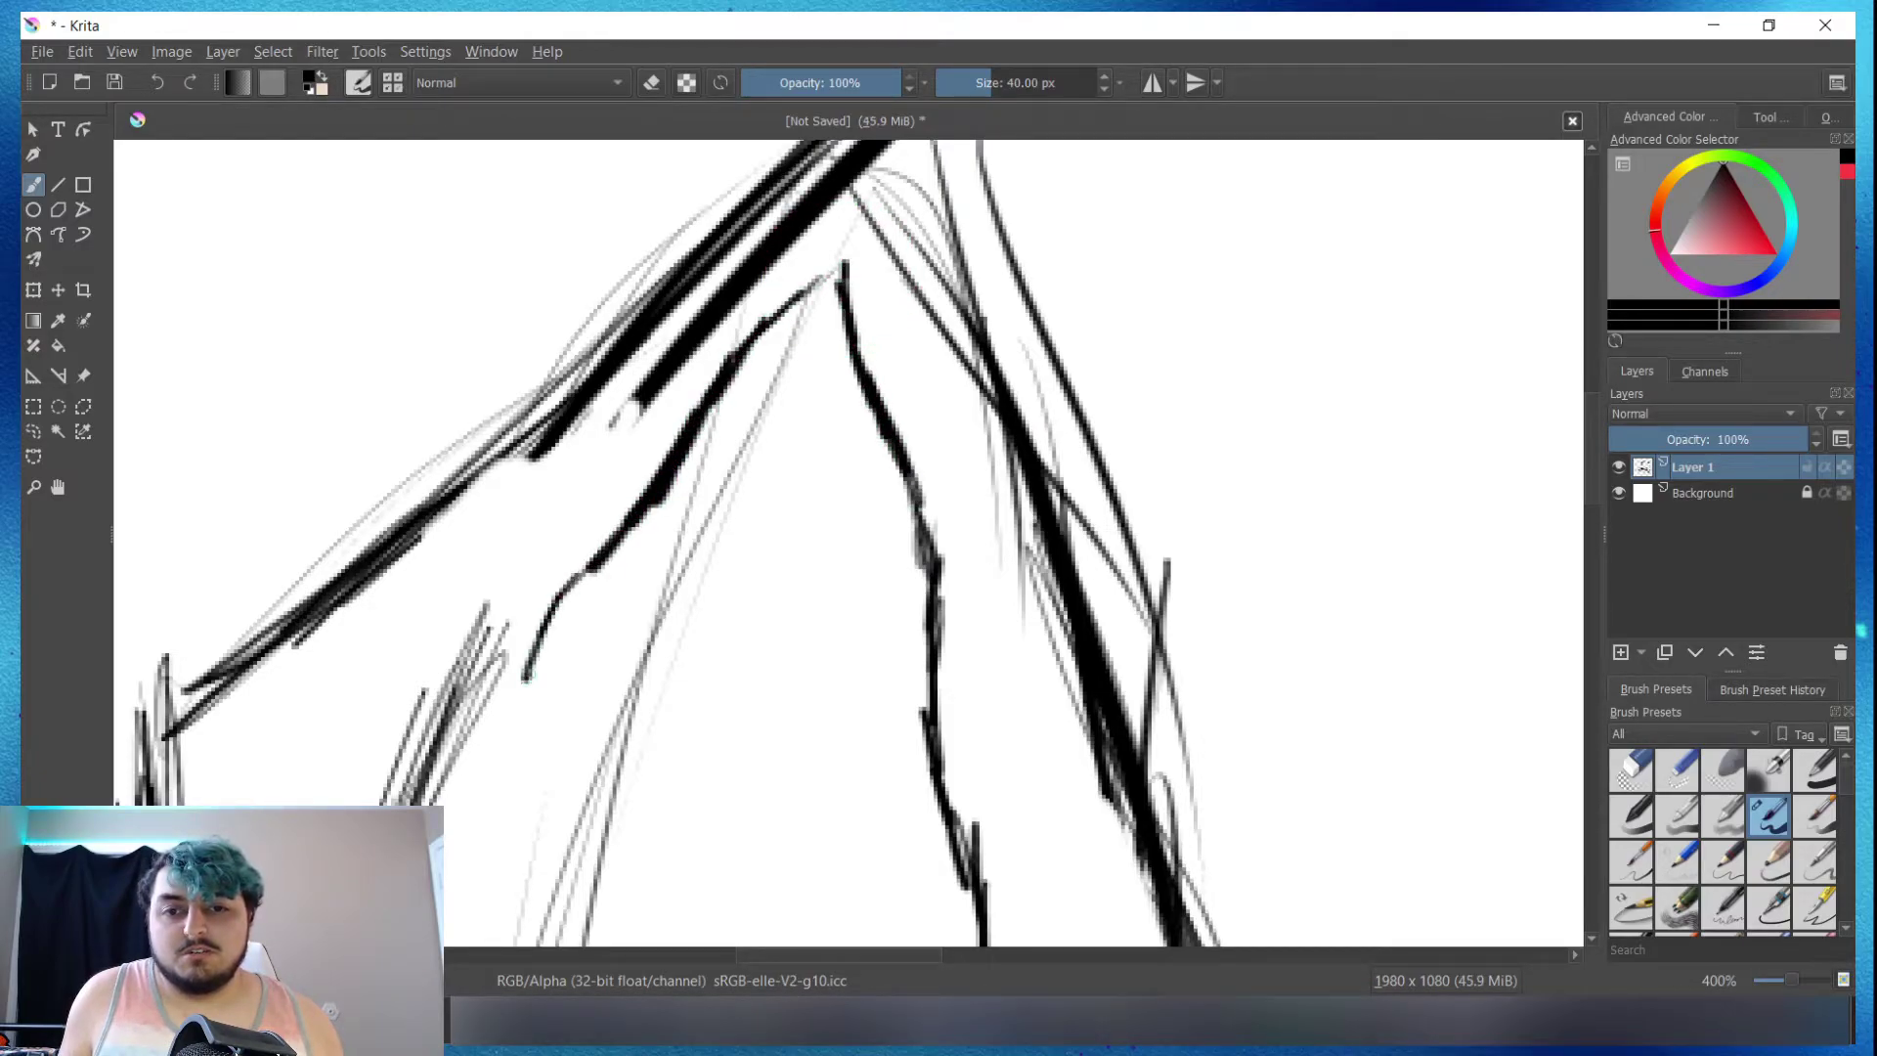
{"action": "scroll", "coordinate": [1548, 401], "scroll_direction": "down", "scroll_amount": 2}
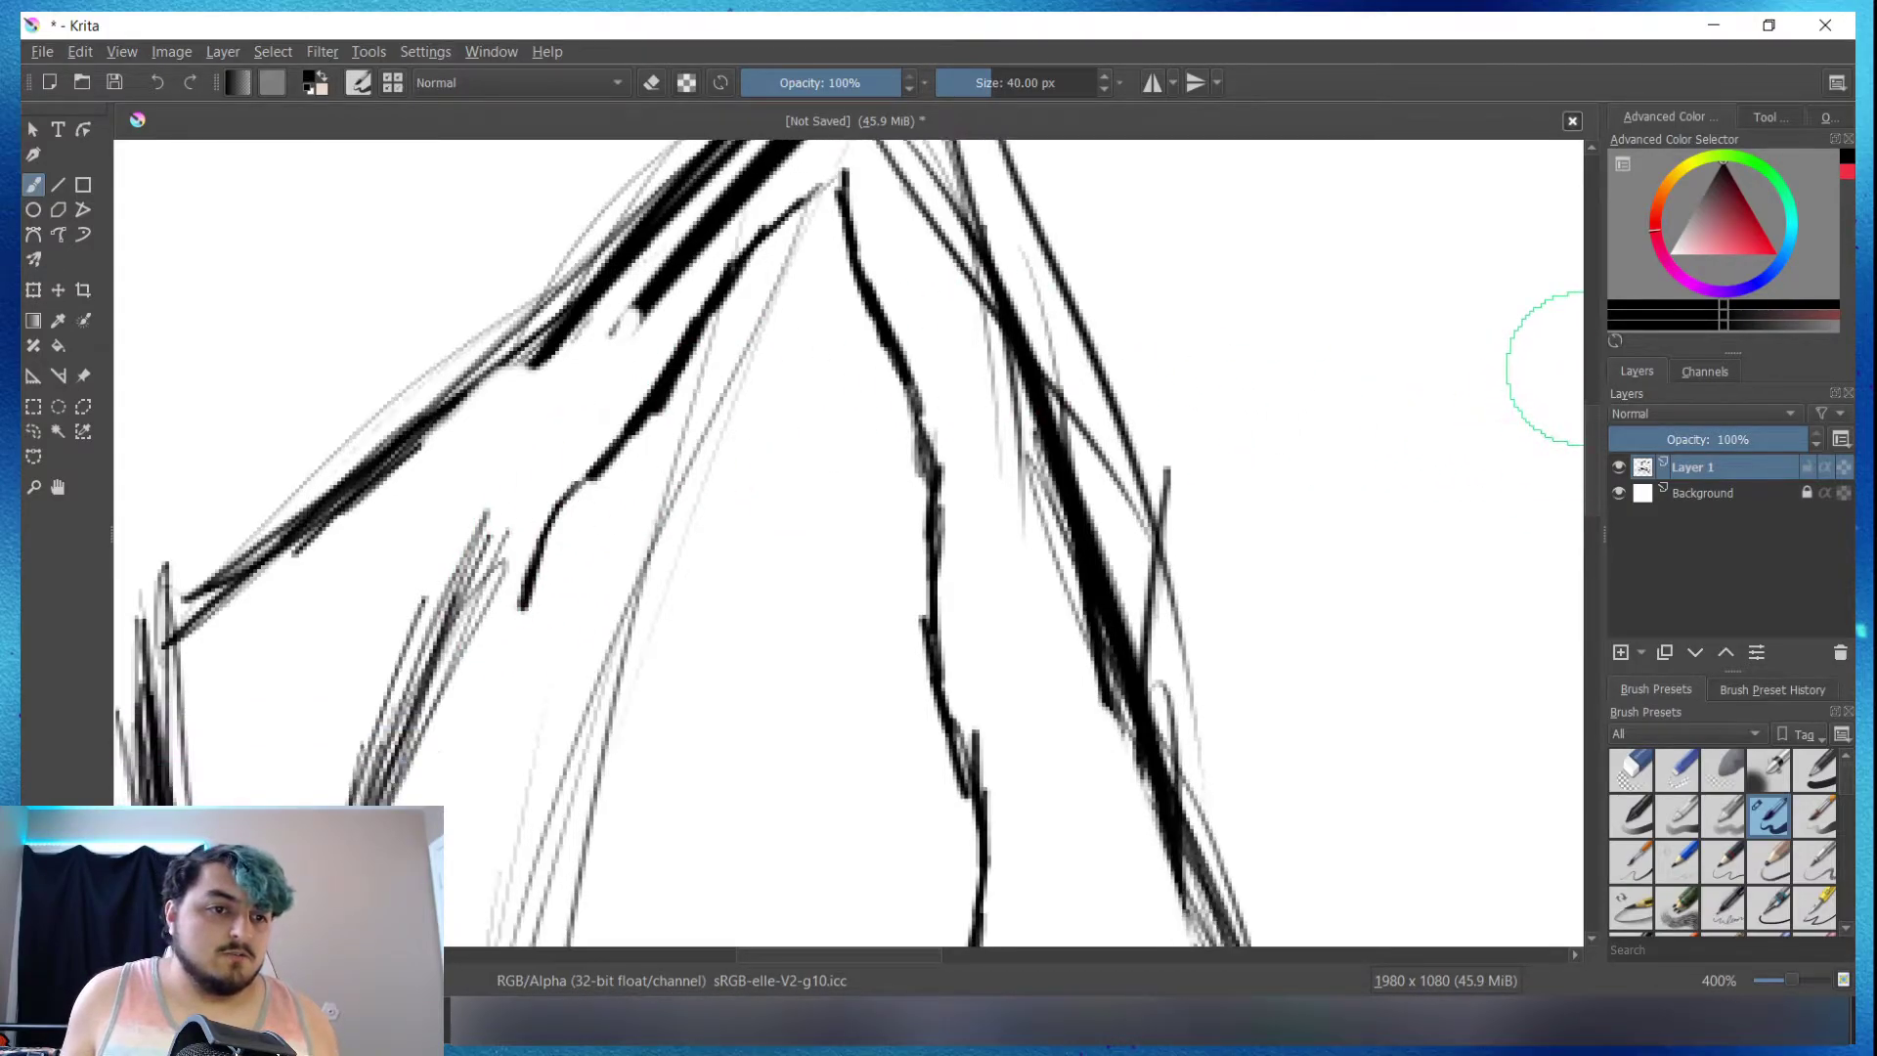
{"action": "scroll", "coordinate": [1564, 342], "scroll_direction": "down", "scroll_amount": 1}
{"action": "scroll", "coordinate": [1549, 244], "scroll_direction": "down", "scroll_amount": 2}
{"action": "scroll", "coordinate": [1549, 176], "scroll_direction": "down", "scroll_amount": 2}
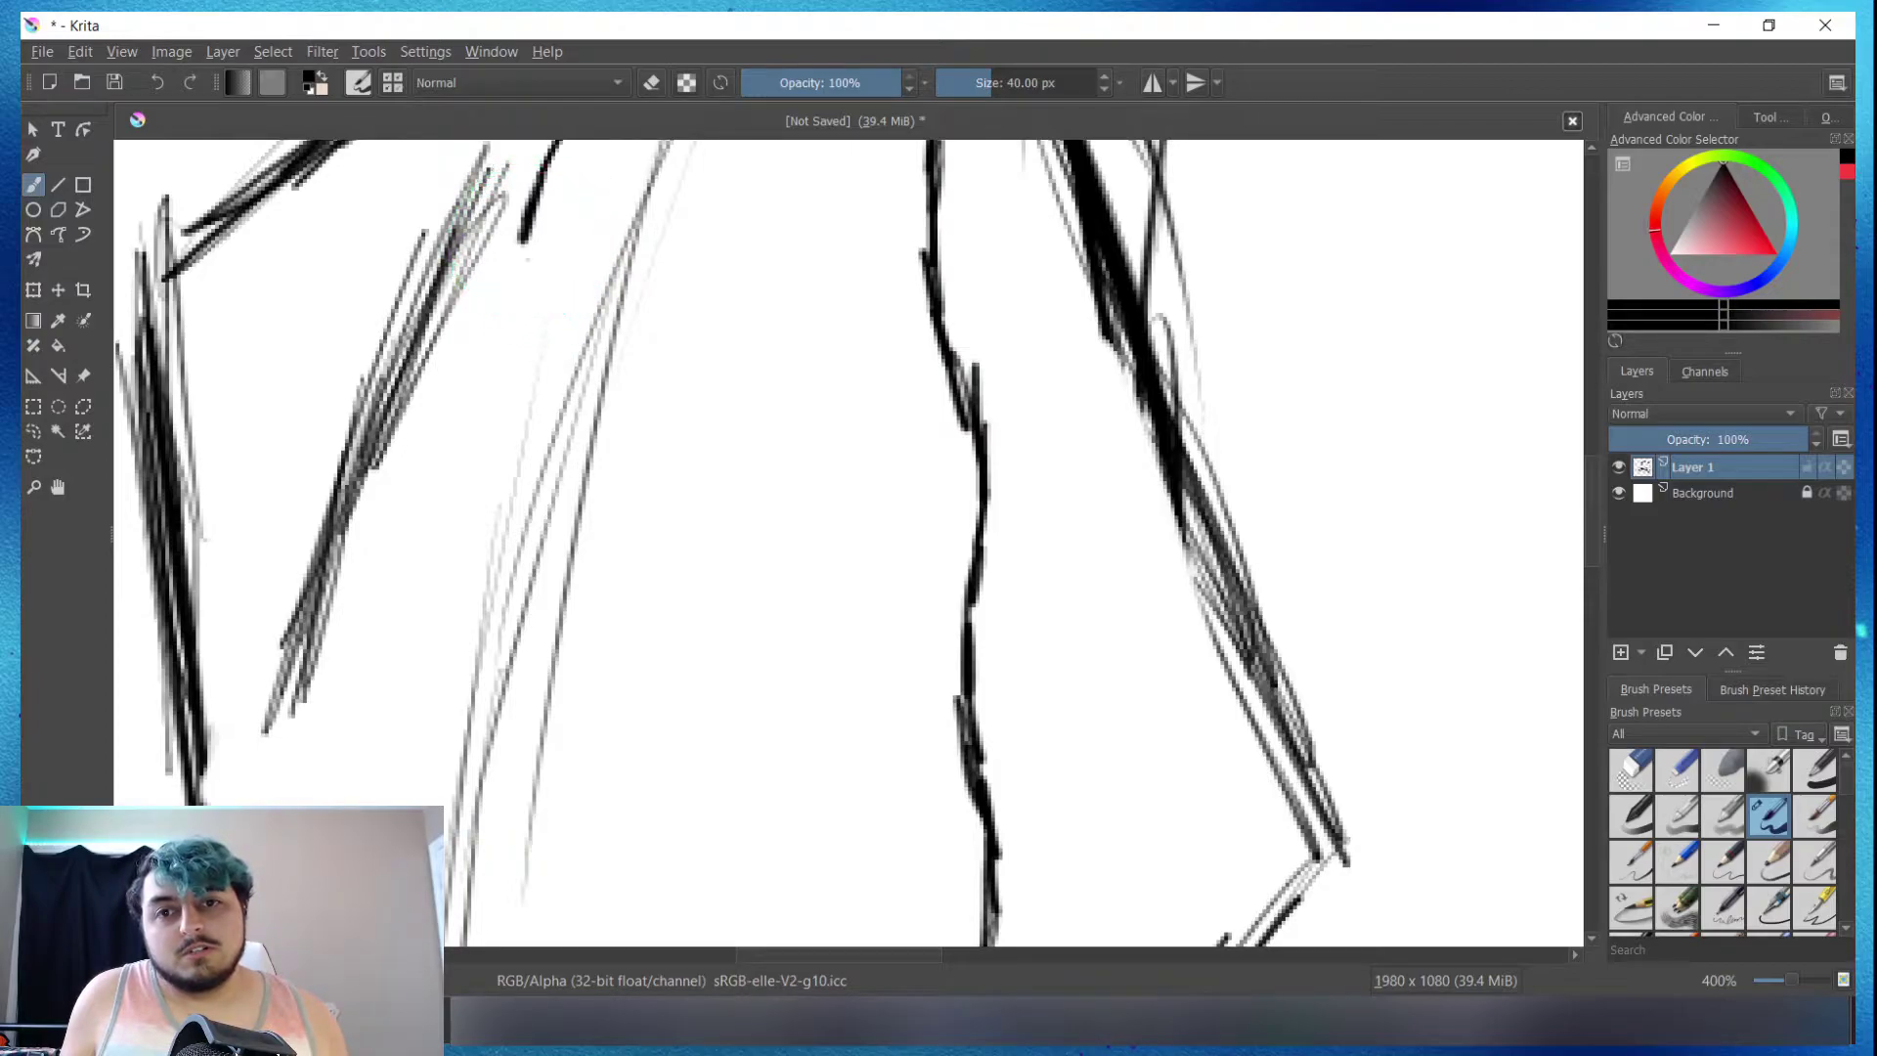
{"action": "left_click_drag", "start_coordinate": [515, 276], "coordinate": [462, 376]}
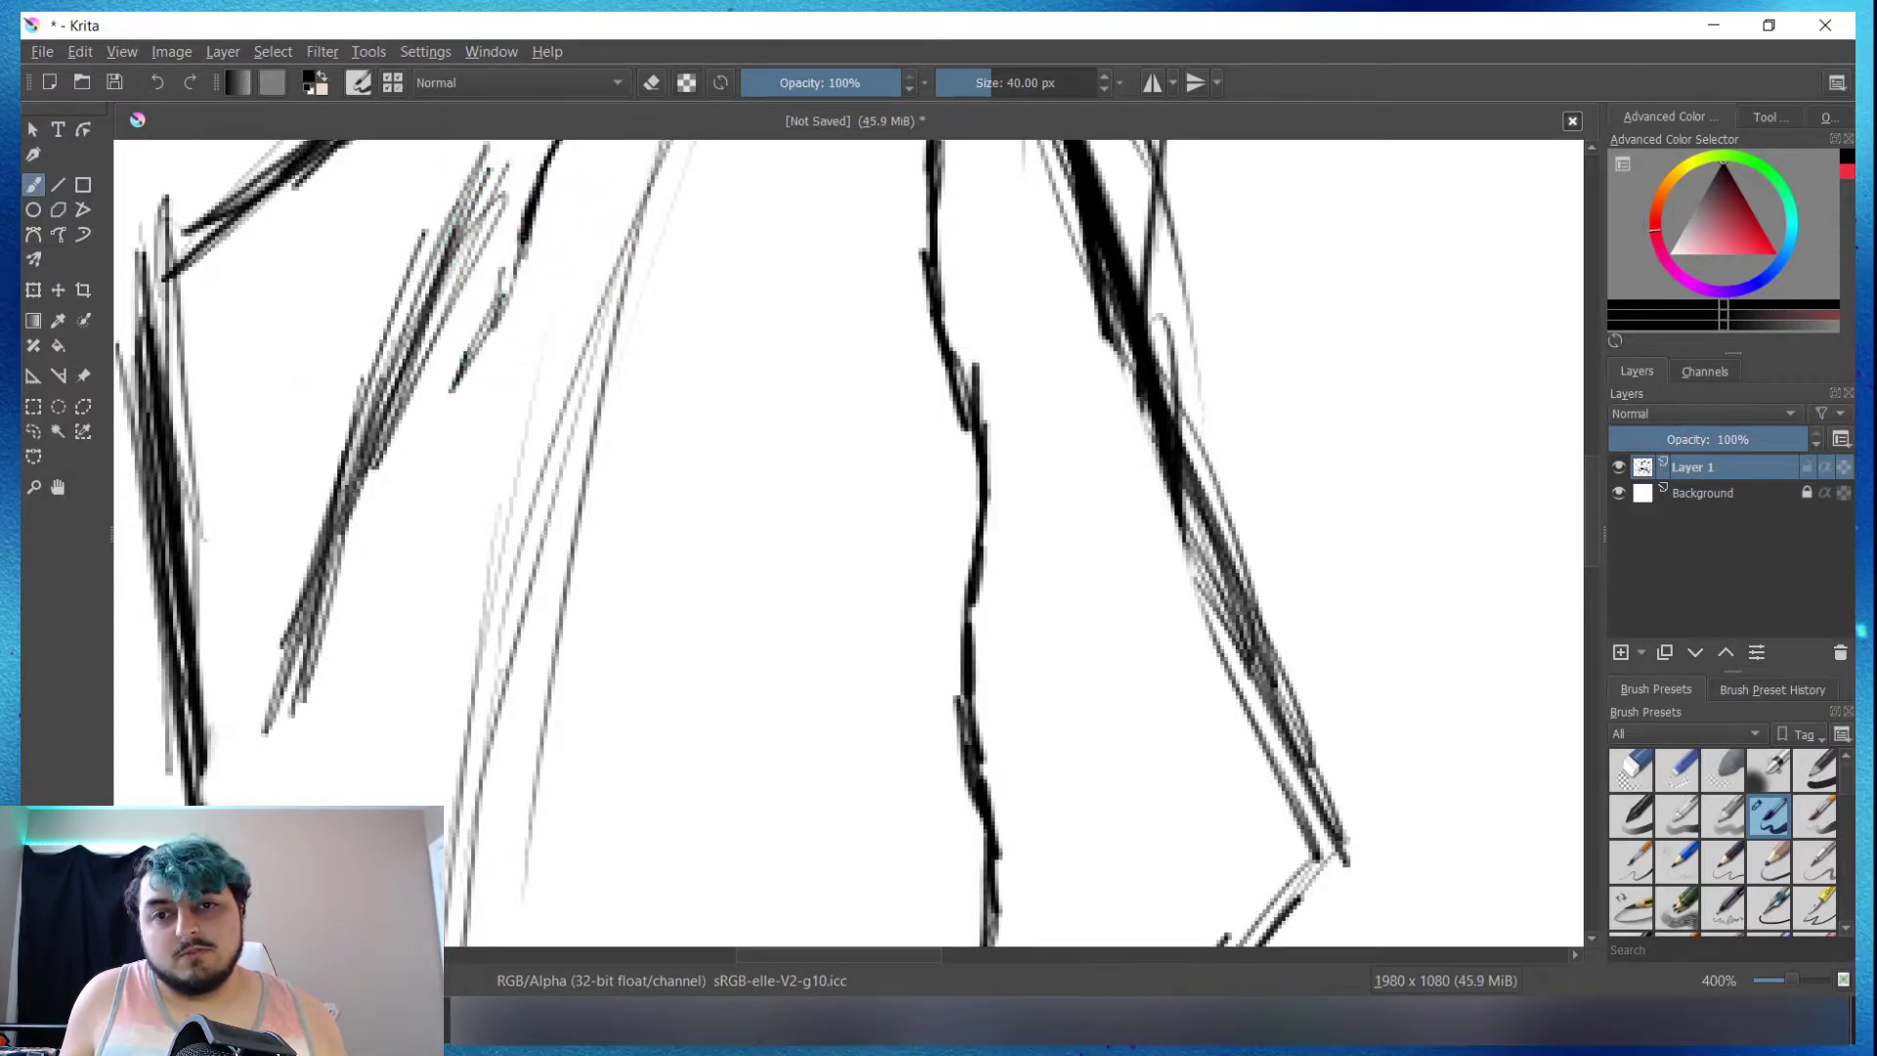
{"action": "left_click_drag", "start_coordinate": [510, 279], "coordinate": [406, 480]}
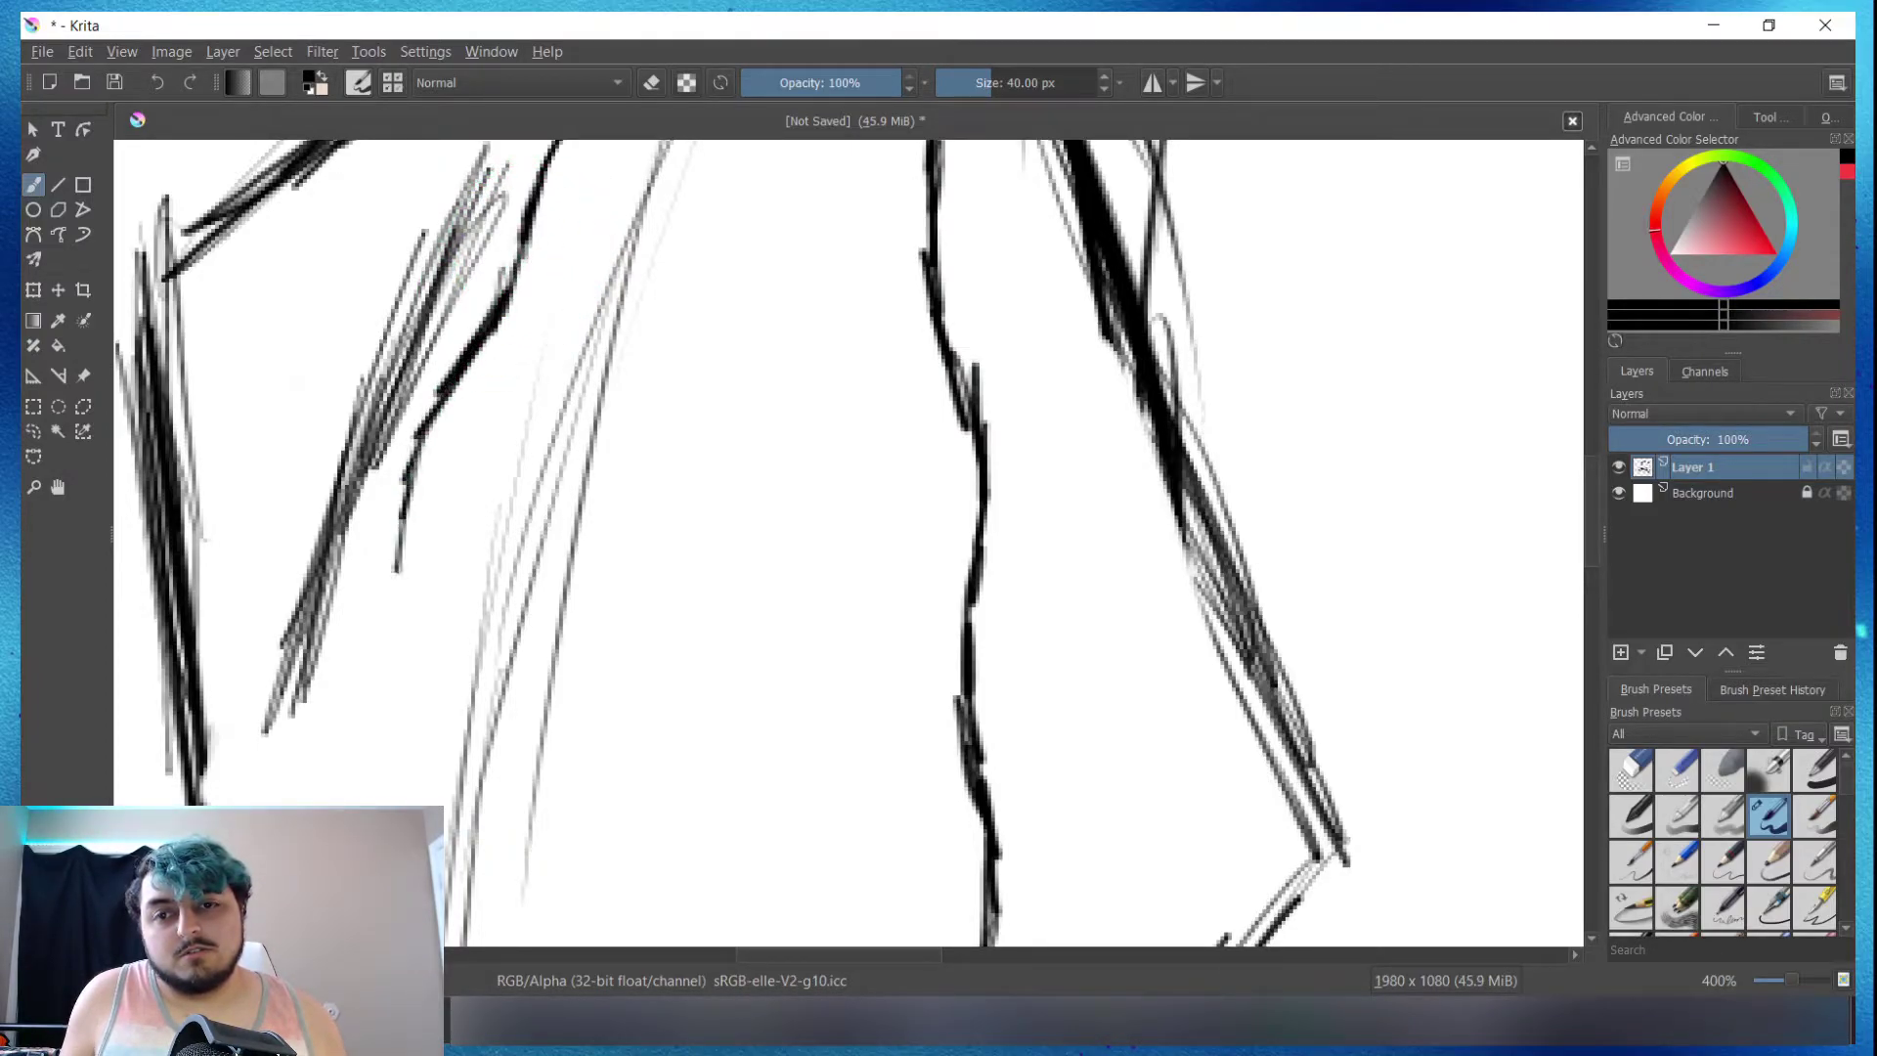
{"action": "left_click_drag", "start_coordinate": [397, 571], "coordinate": [371, 724]}
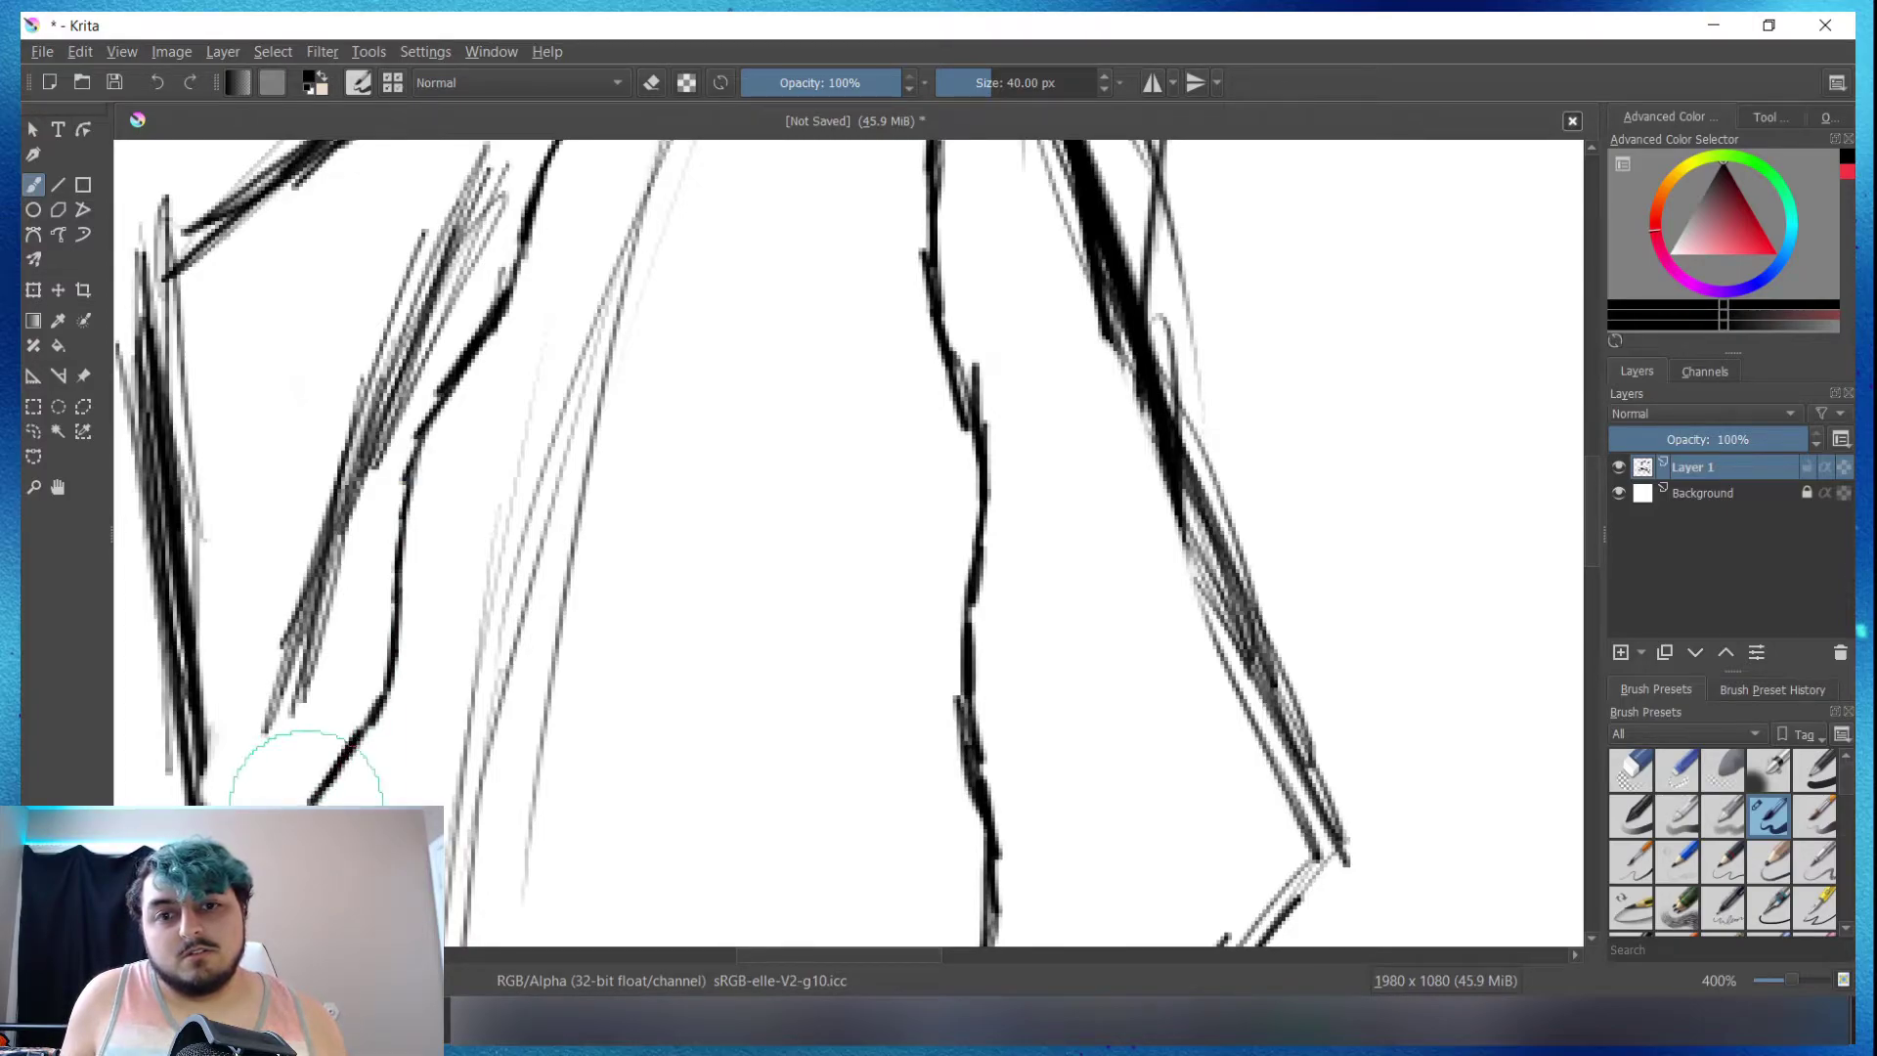
{"action": "scroll", "coordinate": [1550, 393], "scroll_direction": "down", "scroll_amount": 3}
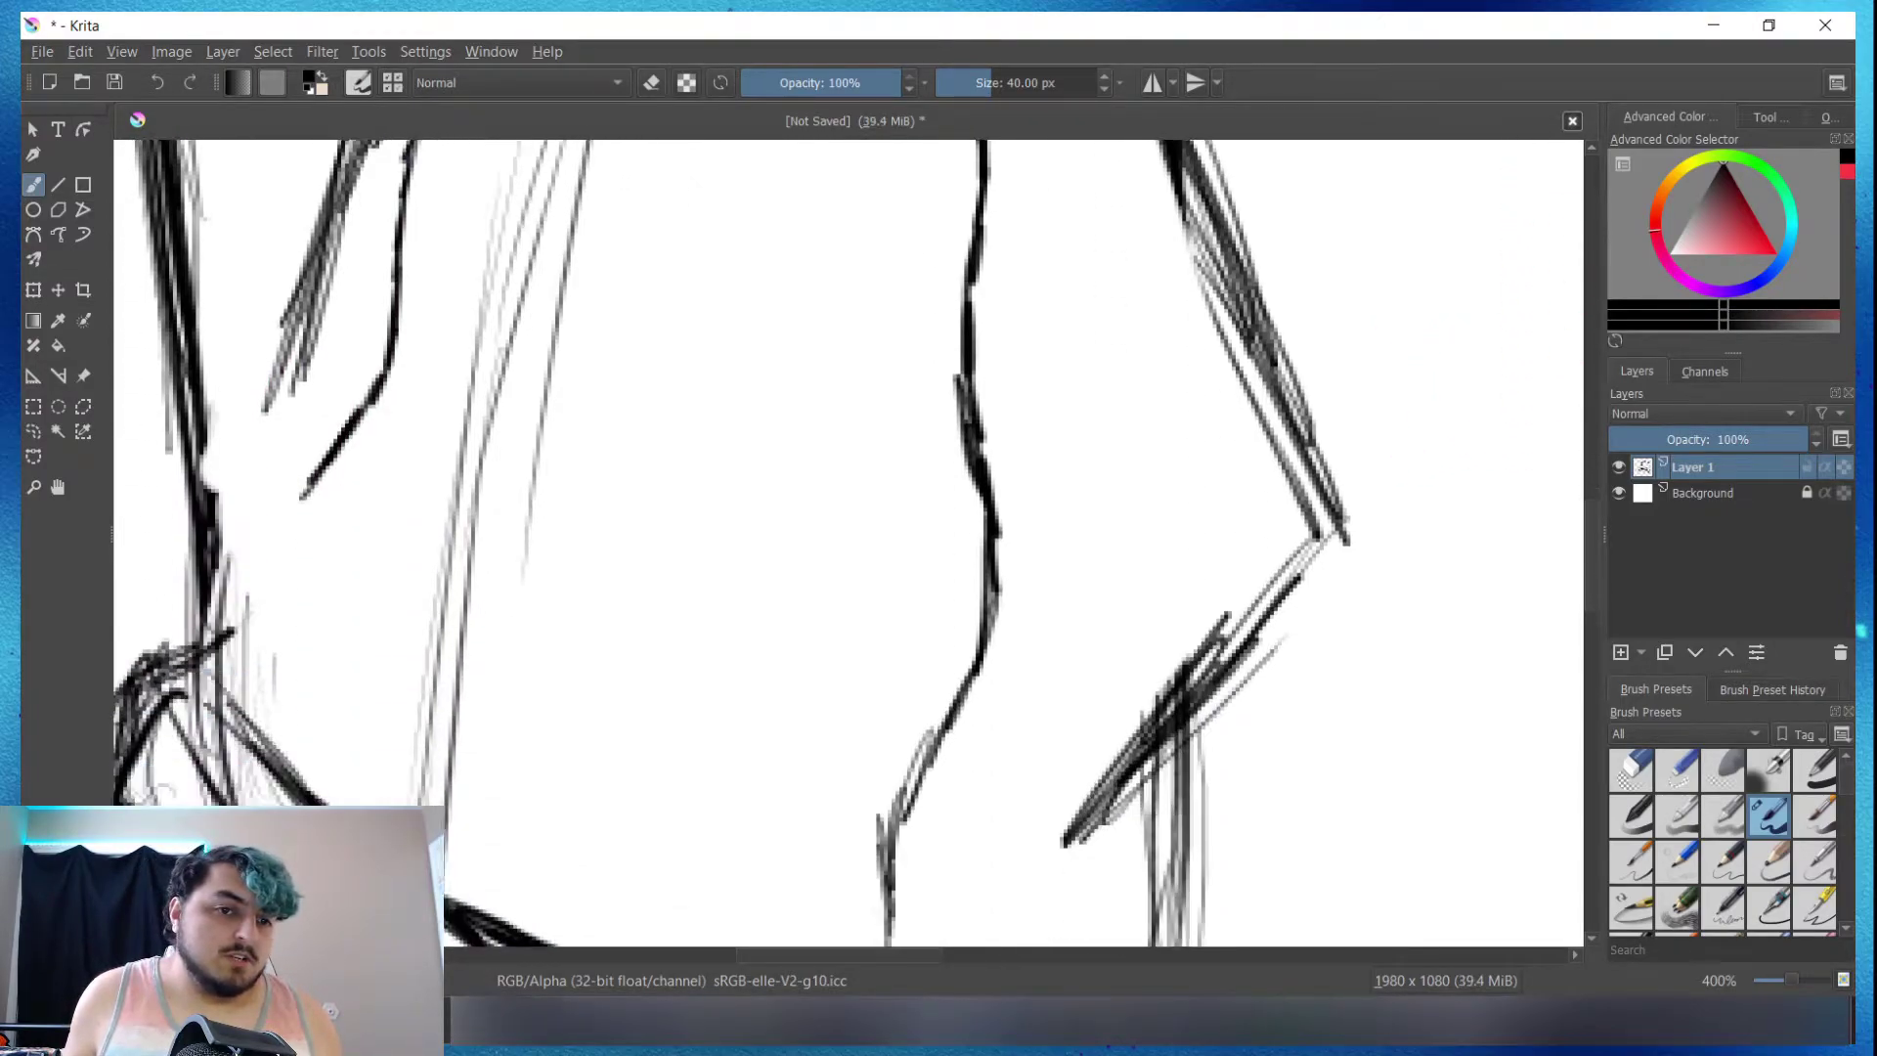
{"action": "scroll", "coordinate": [1382, 502], "scroll_direction": "down", "scroll_amount": 1}
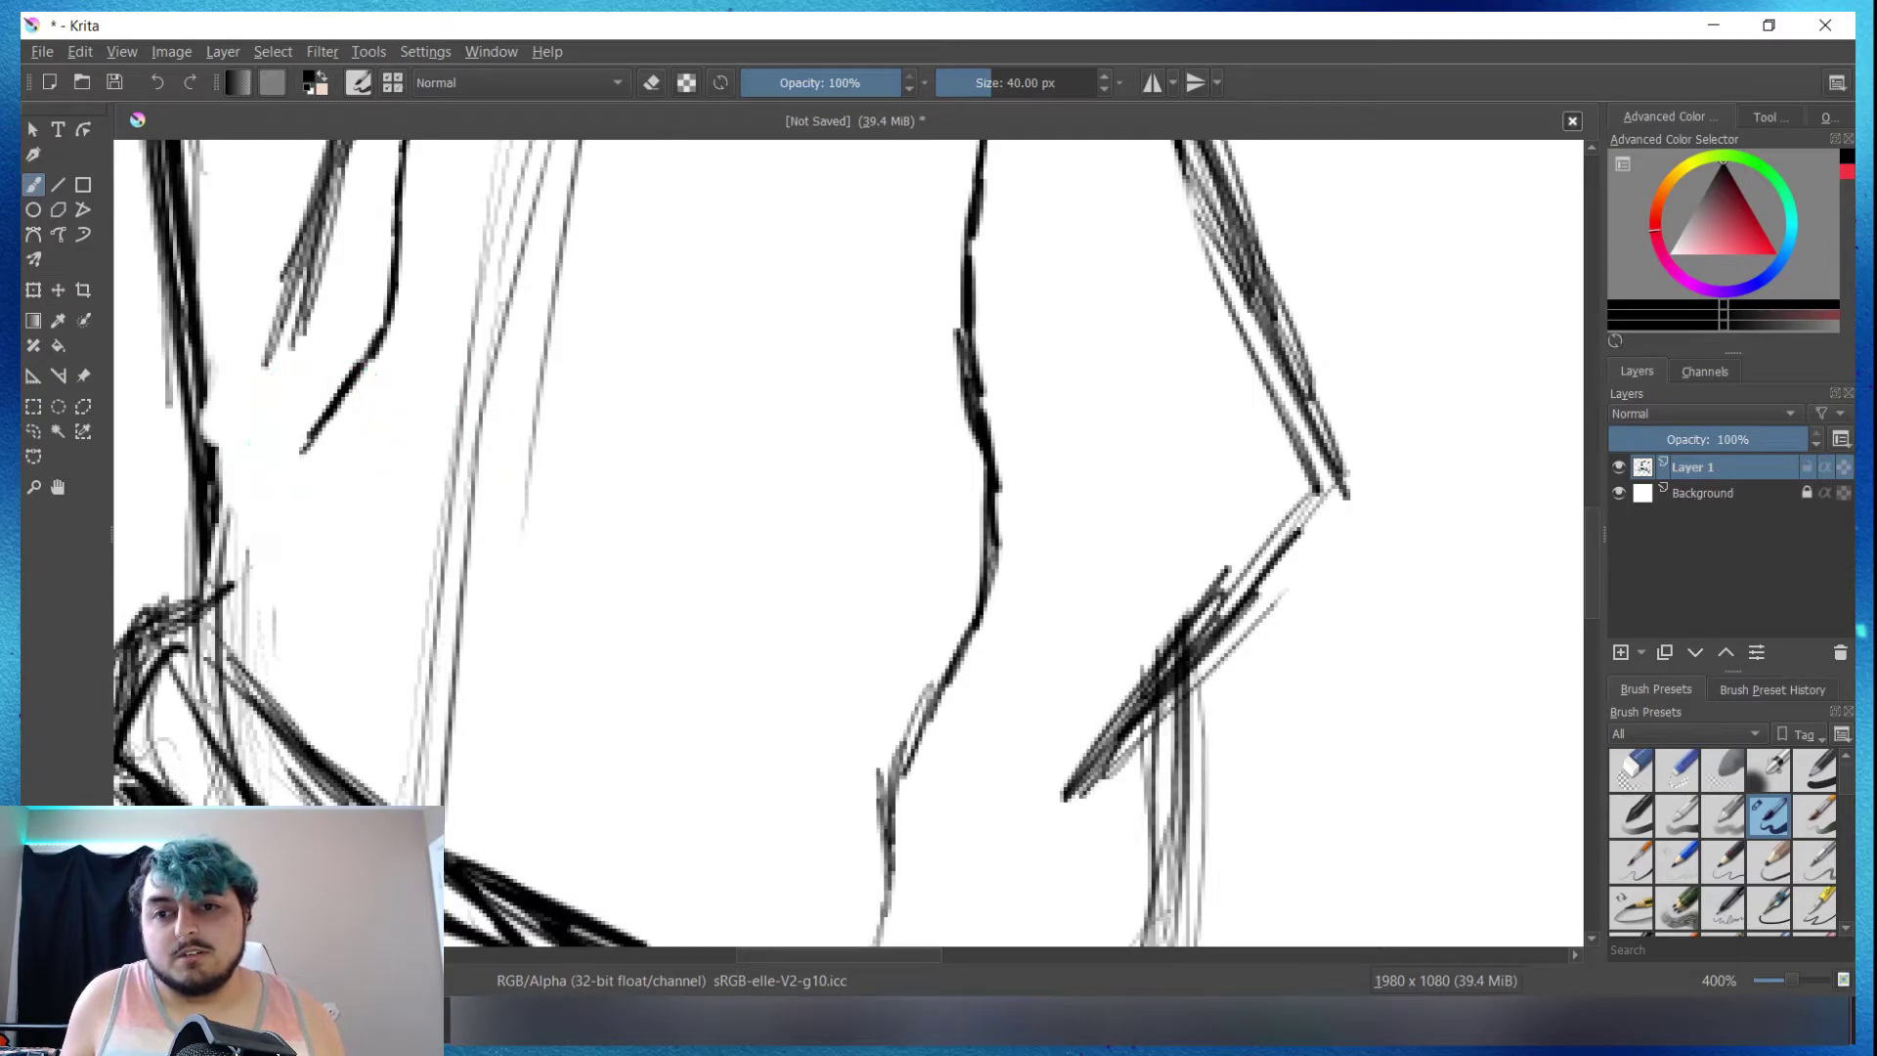
{"action": "left_click_drag", "start_coordinate": [298, 457], "coordinate": [264, 665]}
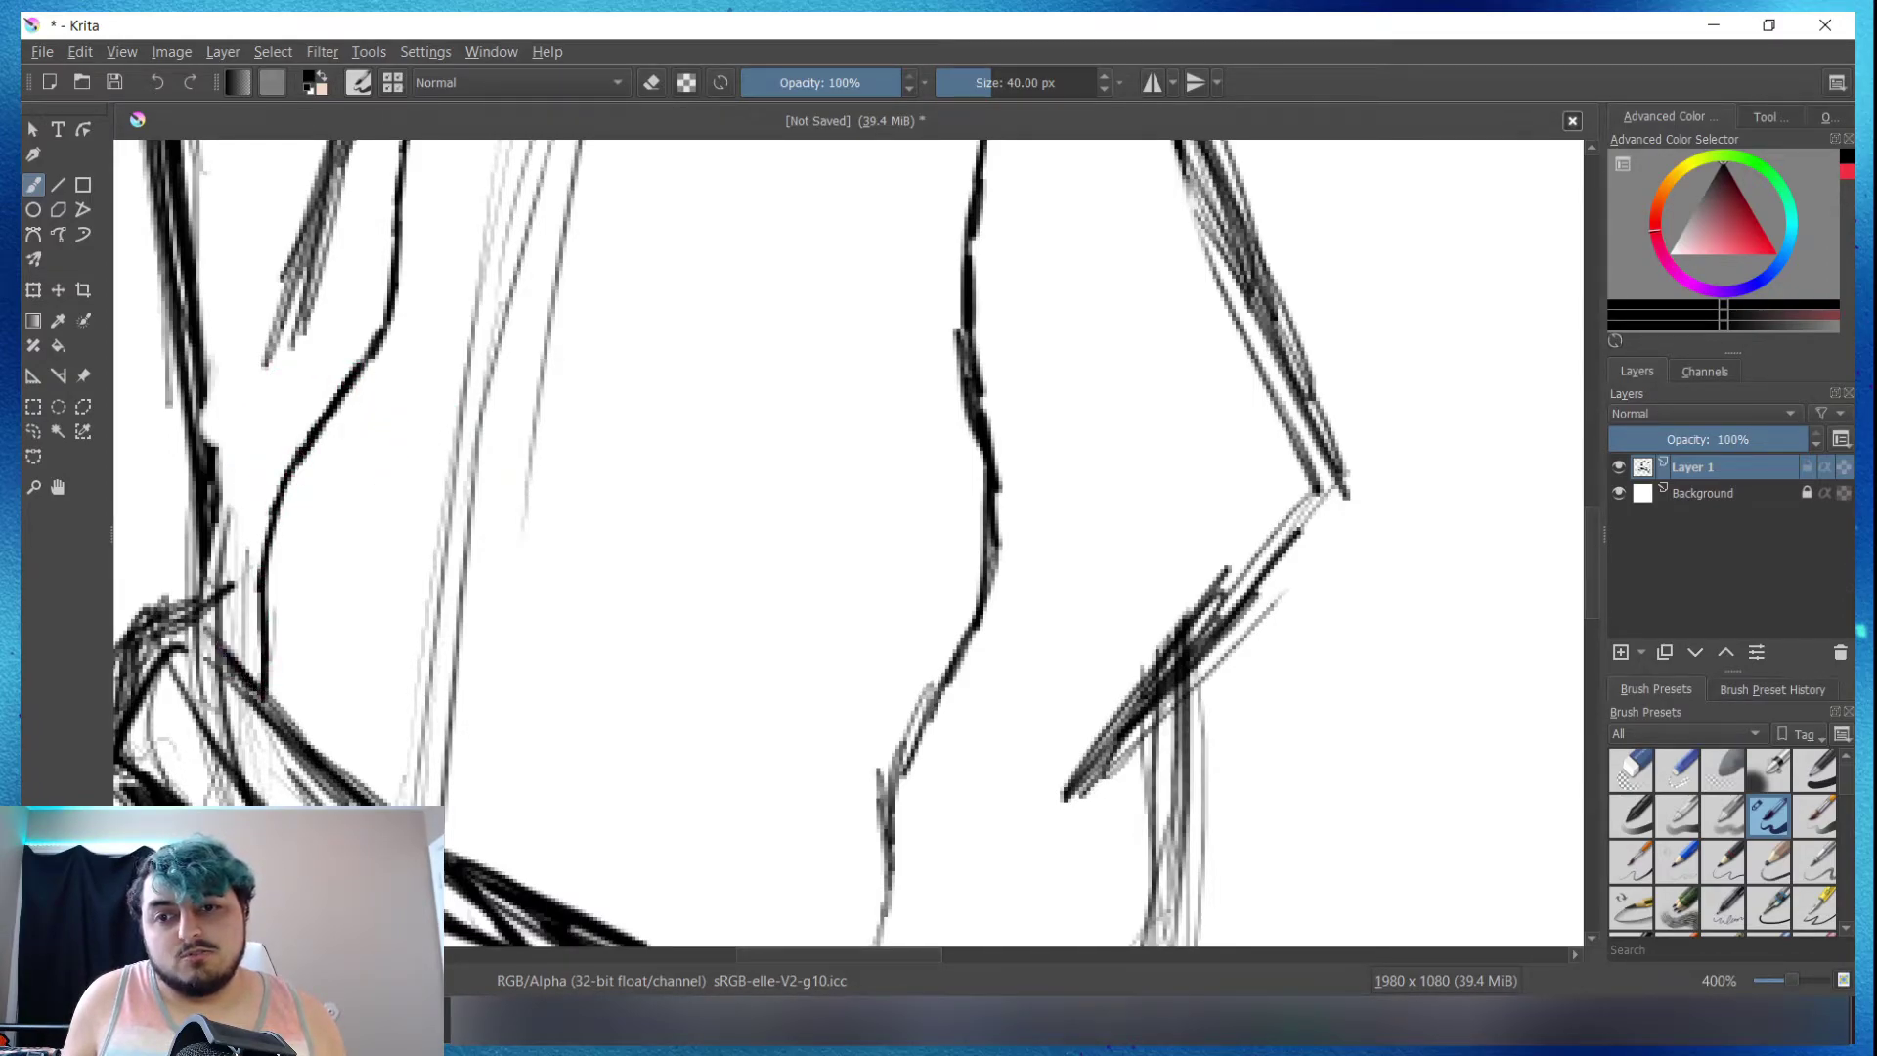
Step: Darken the hood's middle fold line and its lower right edge down to the goggle band
{"action": "scroll", "coordinate": [847, 549], "scroll_direction": "down", "scroll_amount": 3}
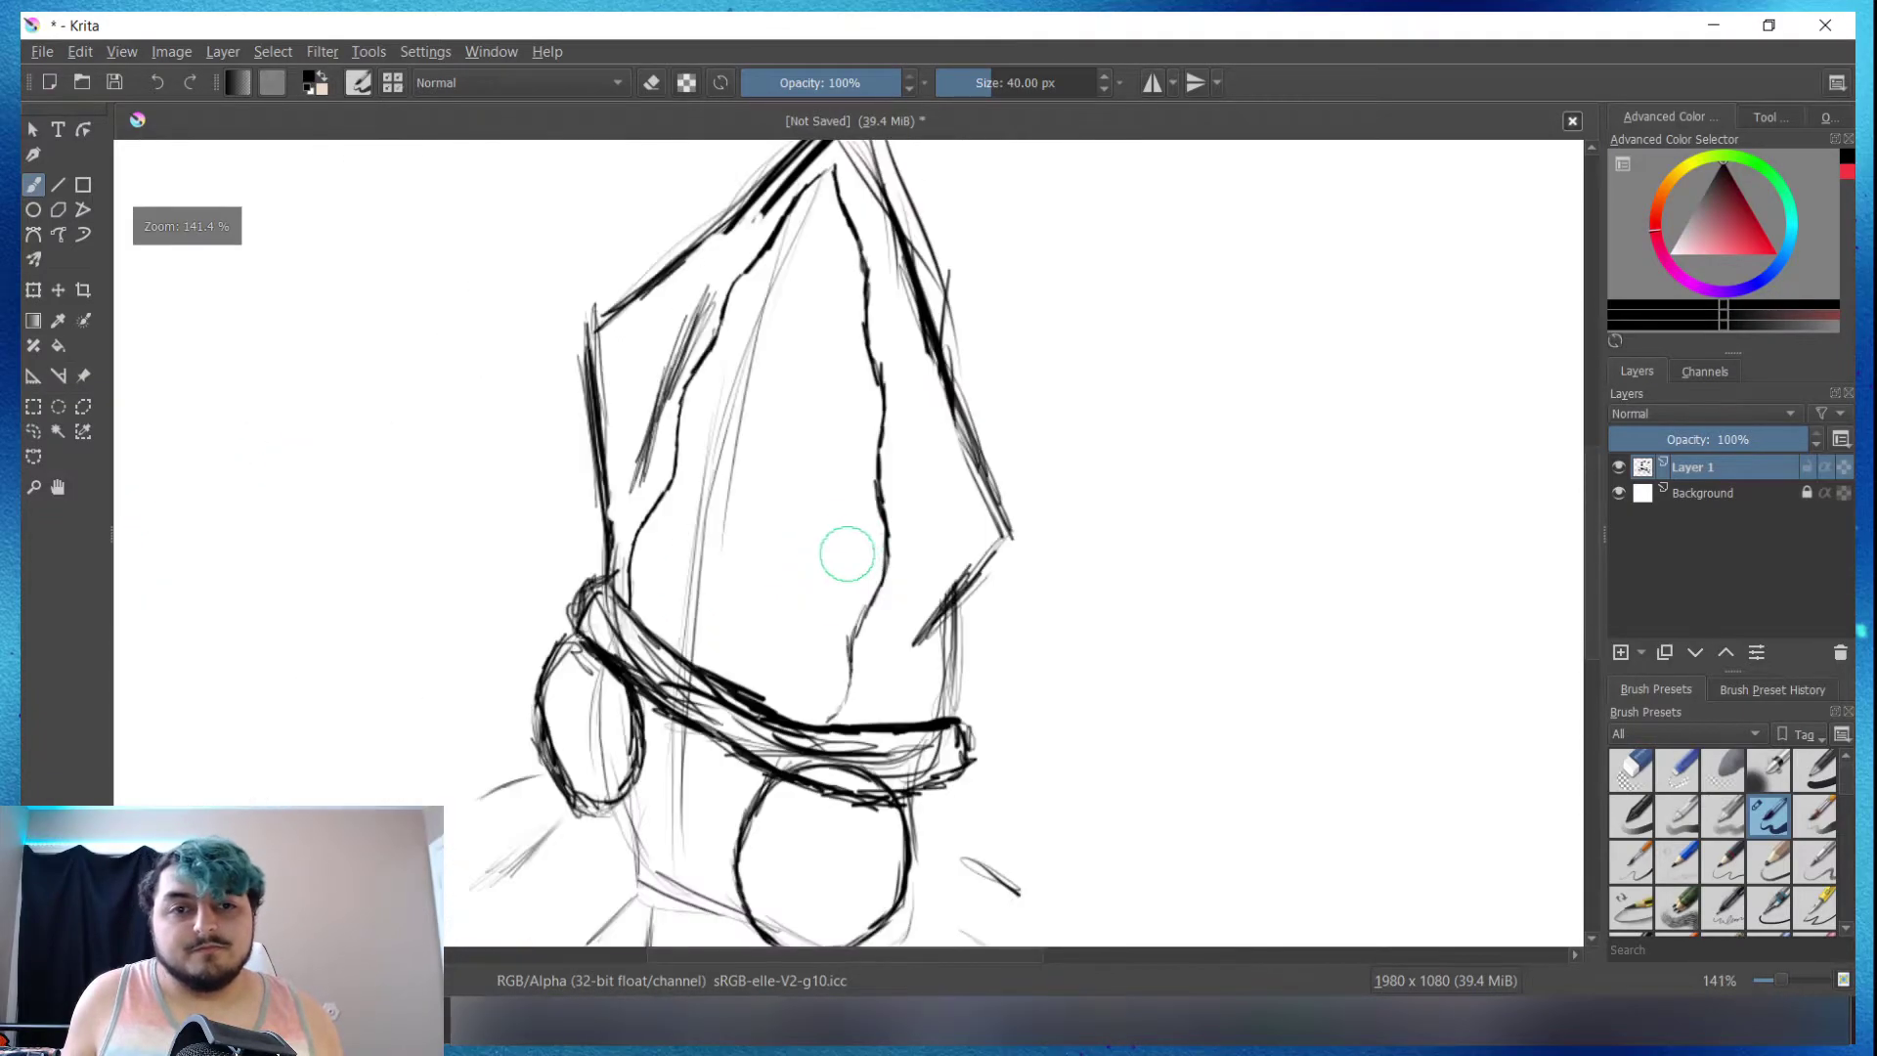
{"action": "scroll", "coordinate": [847, 549], "scroll_direction": "down", "scroll_amount": 1}
{"action": "scroll", "coordinate": [899, 689], "scroll_direction": "up", "scroll_amount": 3}
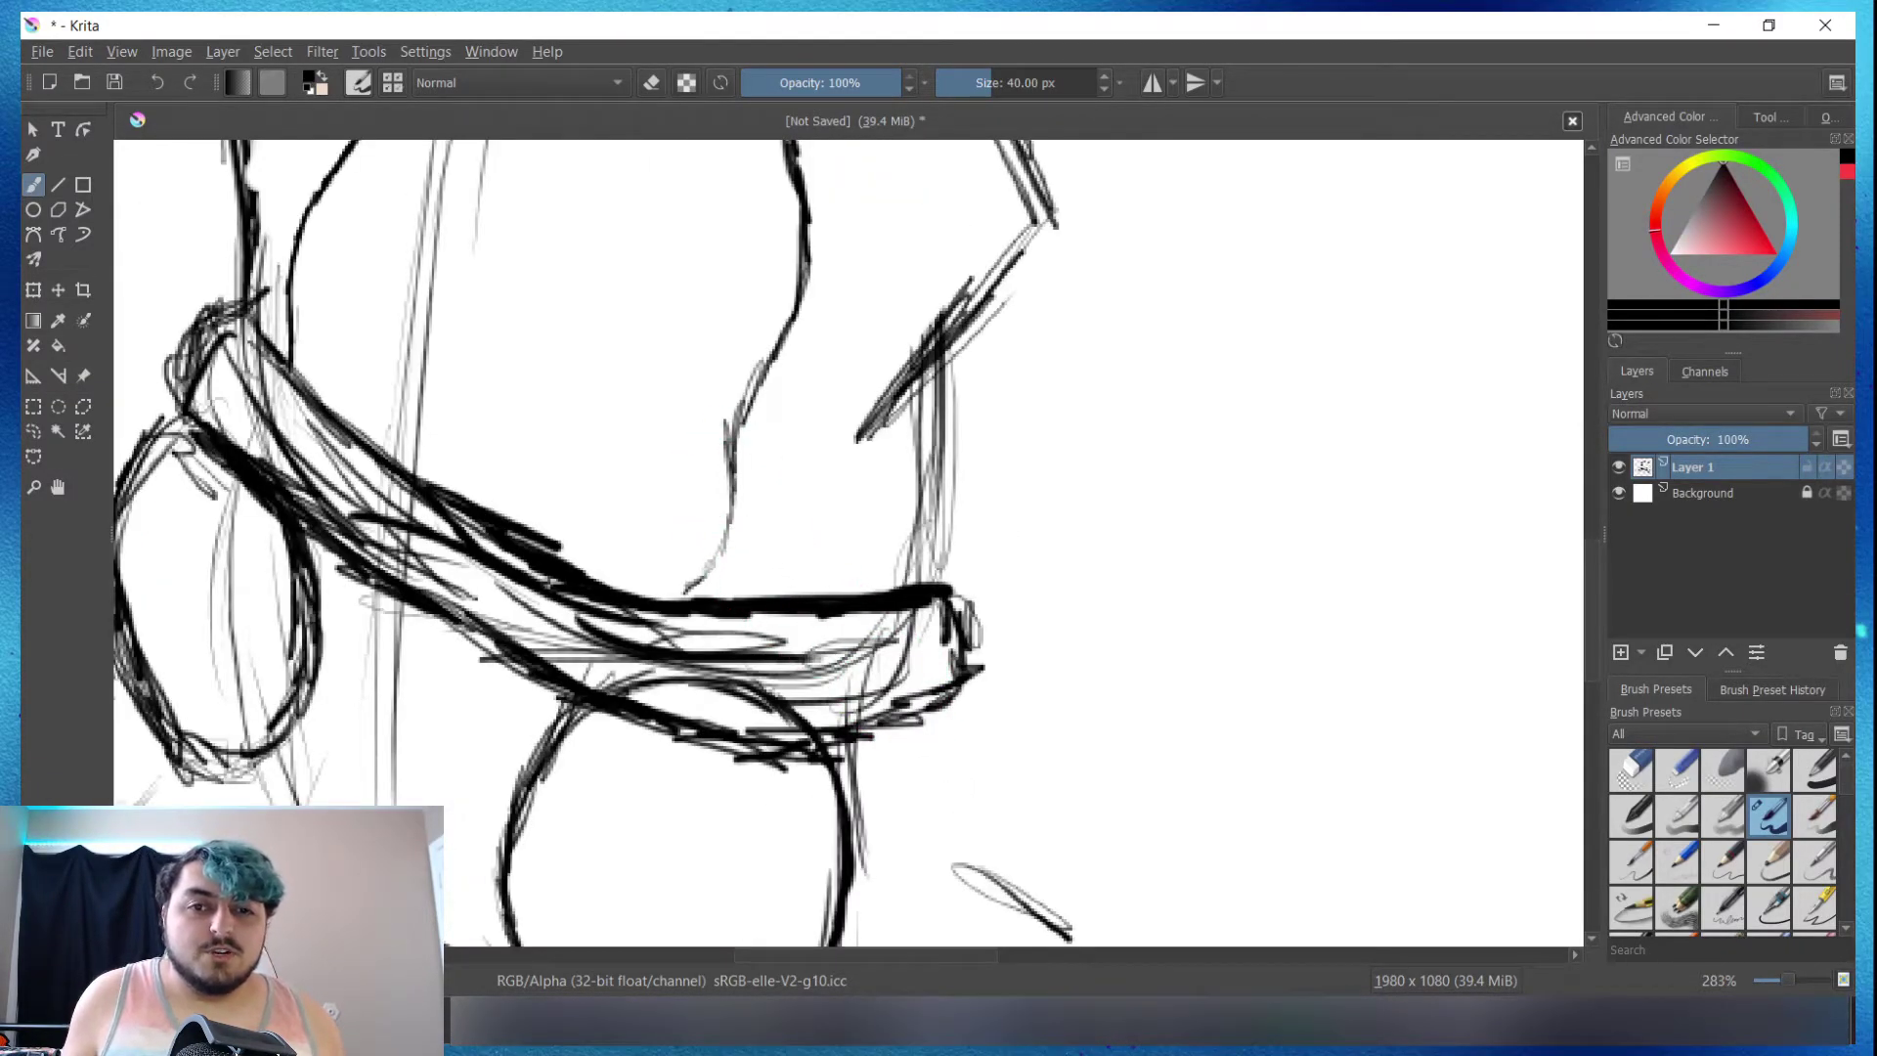
{"action": "left_click_drag", "start_coordinate": [739, 477], "coordinate": [712, 557]}
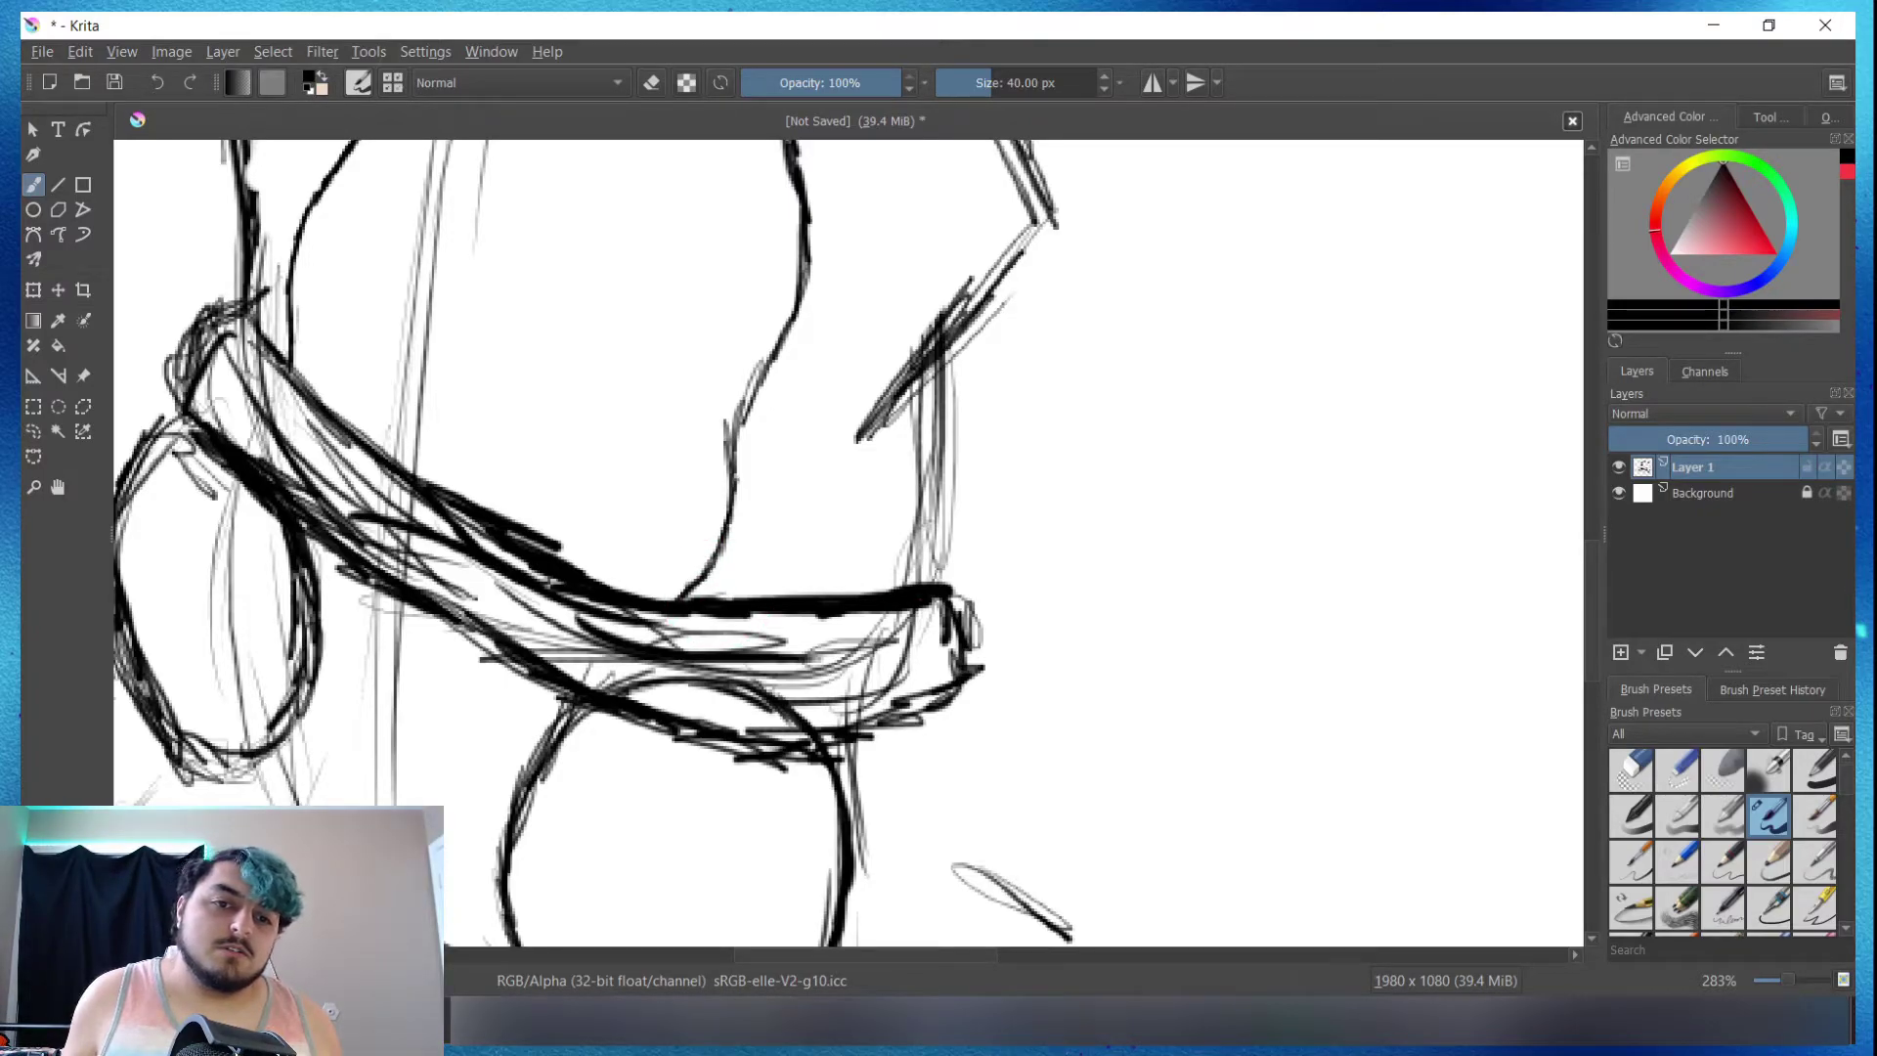
{"action": "left_click_drag", "start_coordinate": [923, 584], "coordinate": [954, 401]}
{"action": "left_click_drag", "start_coordinate": [927, 503], "coordinate": [948, 383]}
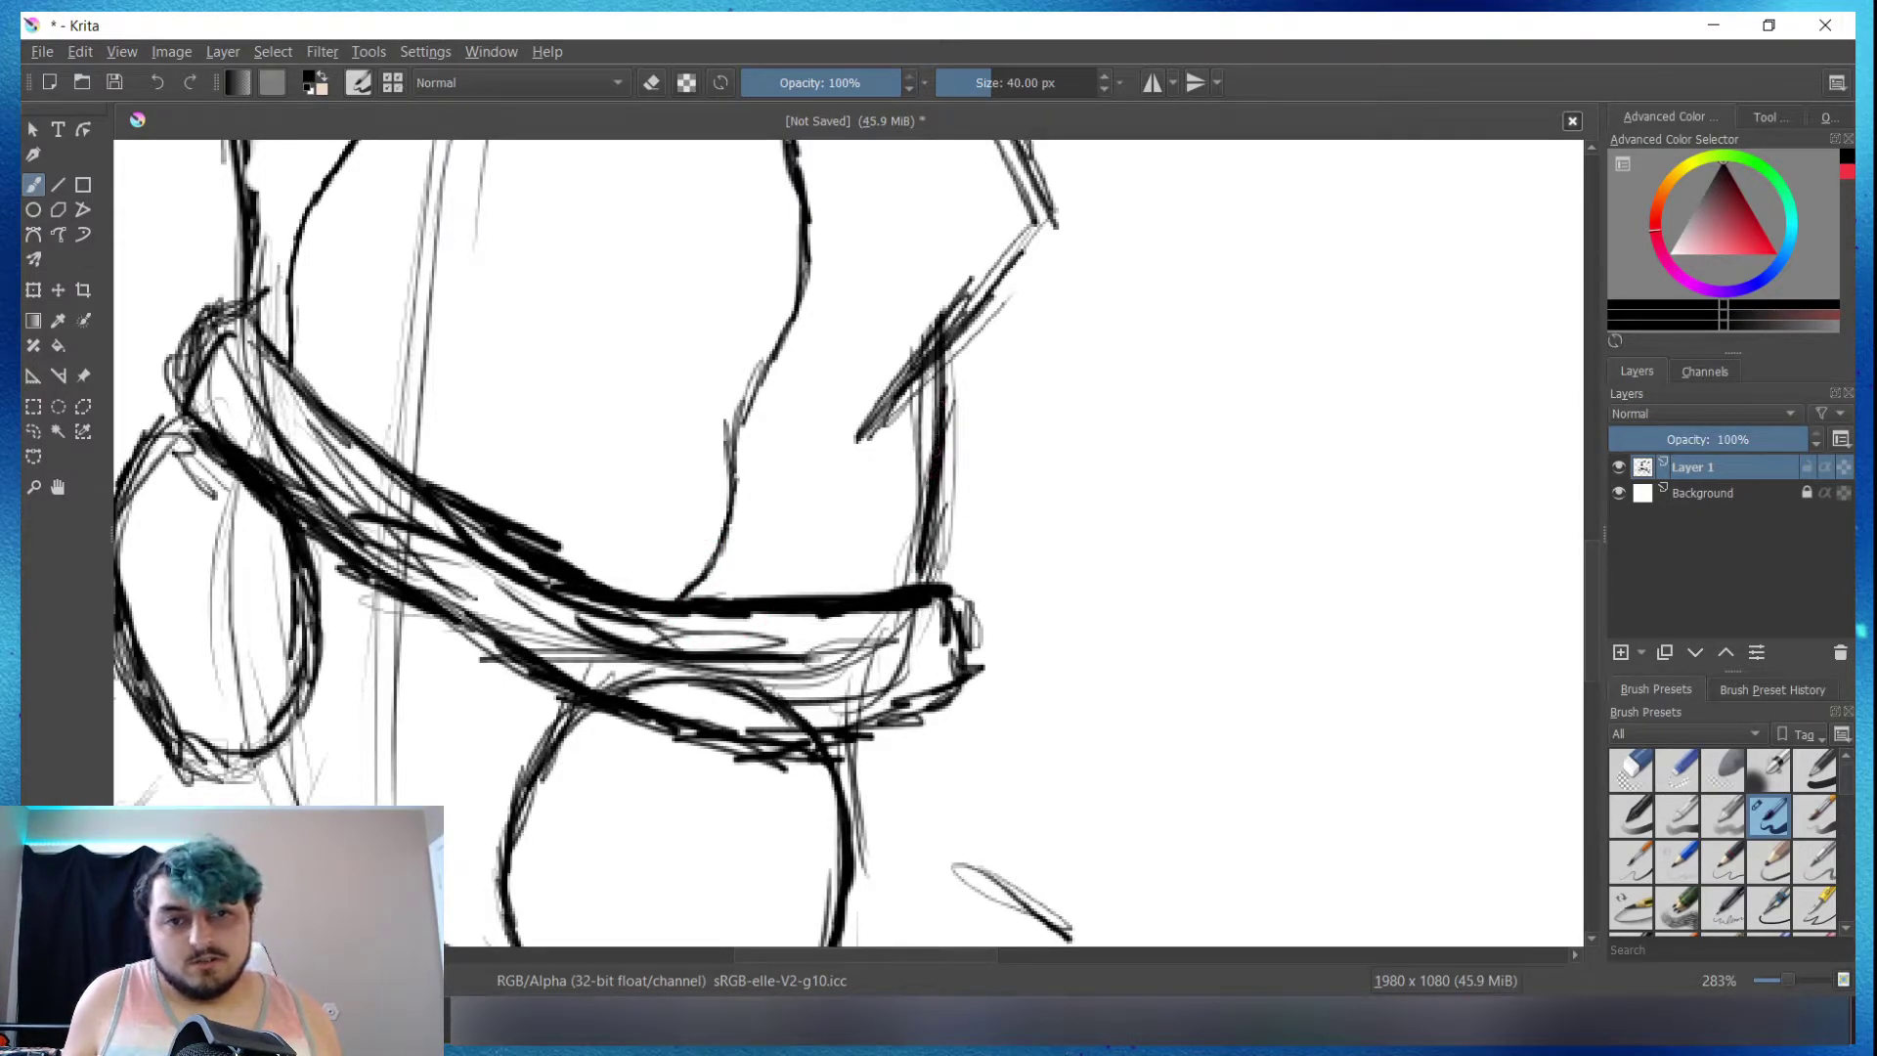
Step: Erase faint sketch lines in and around the goggle band and inside the left goggle
{"action": "key", "text": "e"}
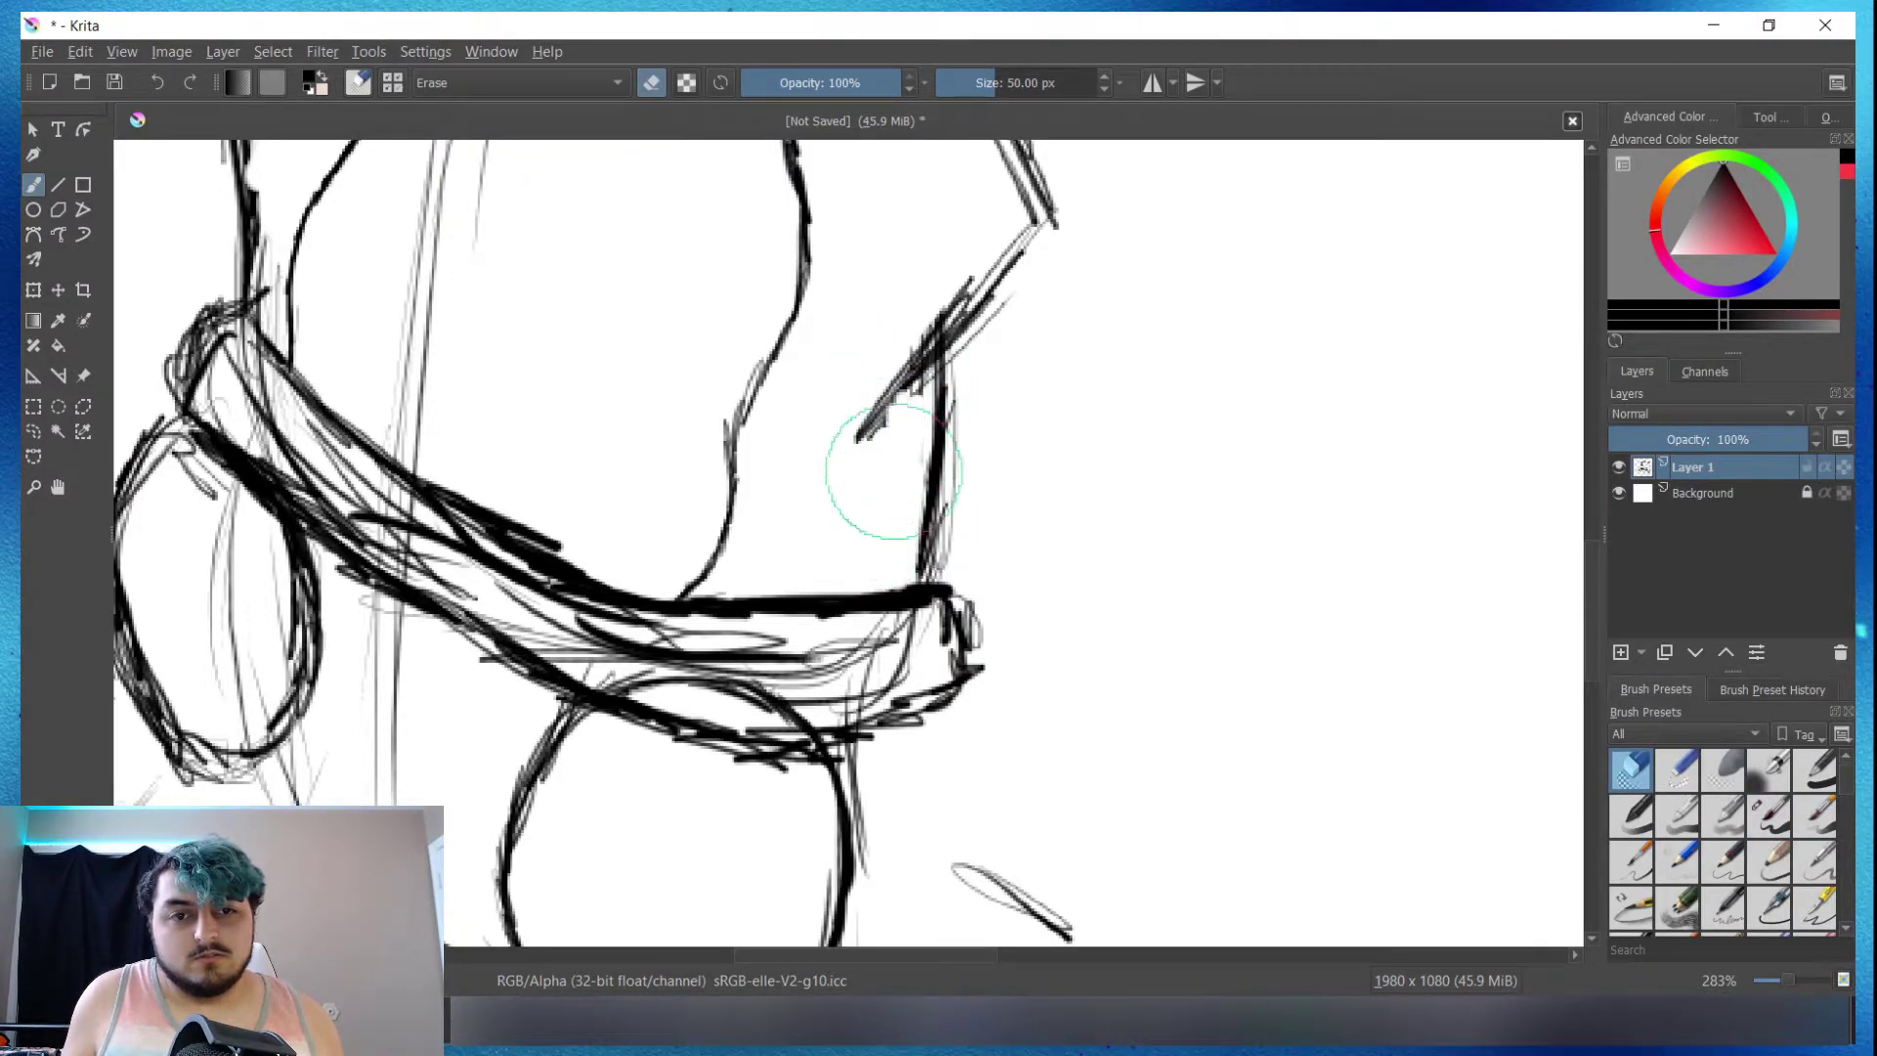
{"action": "key", "text": "e"}
{"action": "key", "text": "e"}
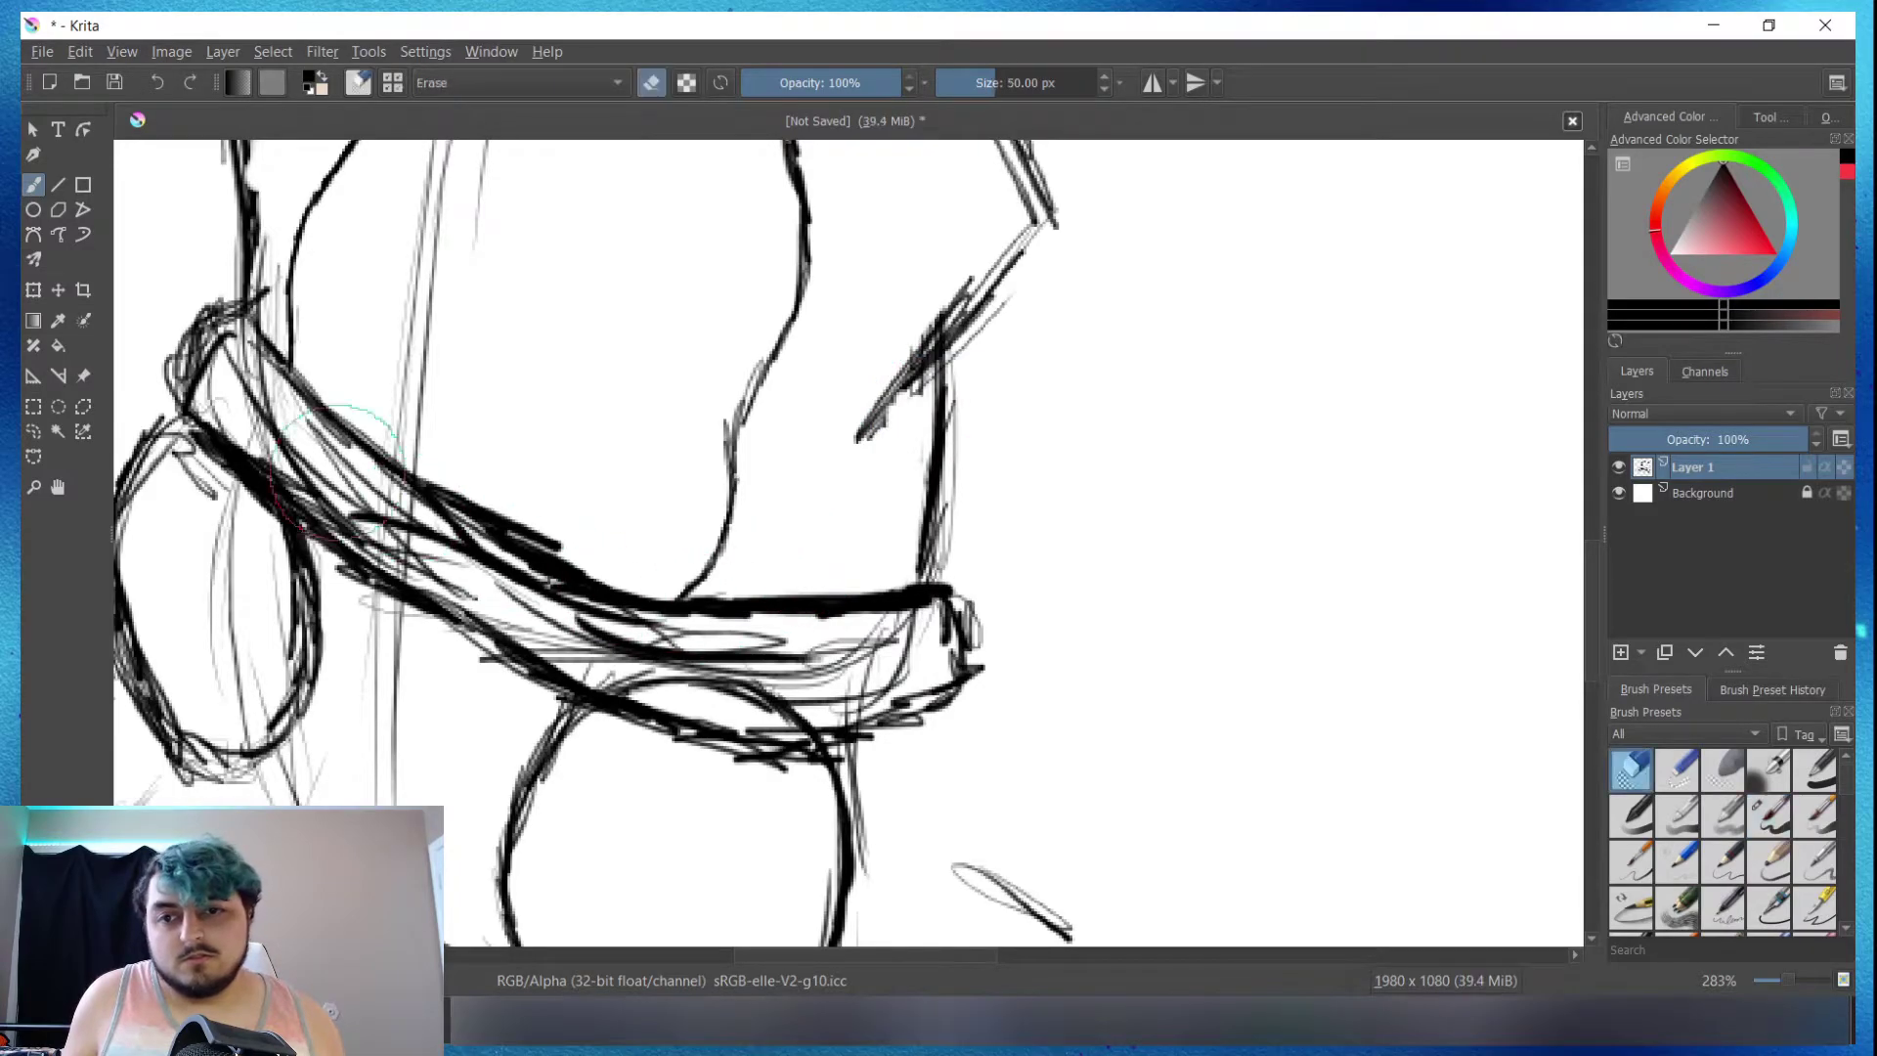
{"action": "mouse_move", "coordinate": [259, 401]}
{"action": "left_mouse_down"}
{"action": "mouse_move", "coordinate": [313, 479]}
{"action": "mouse_move", "coordinate": [421, 562]}
{"action": "mouse_move", "coordinate": [266, 390]}
{"action": "left_mouse_up"}
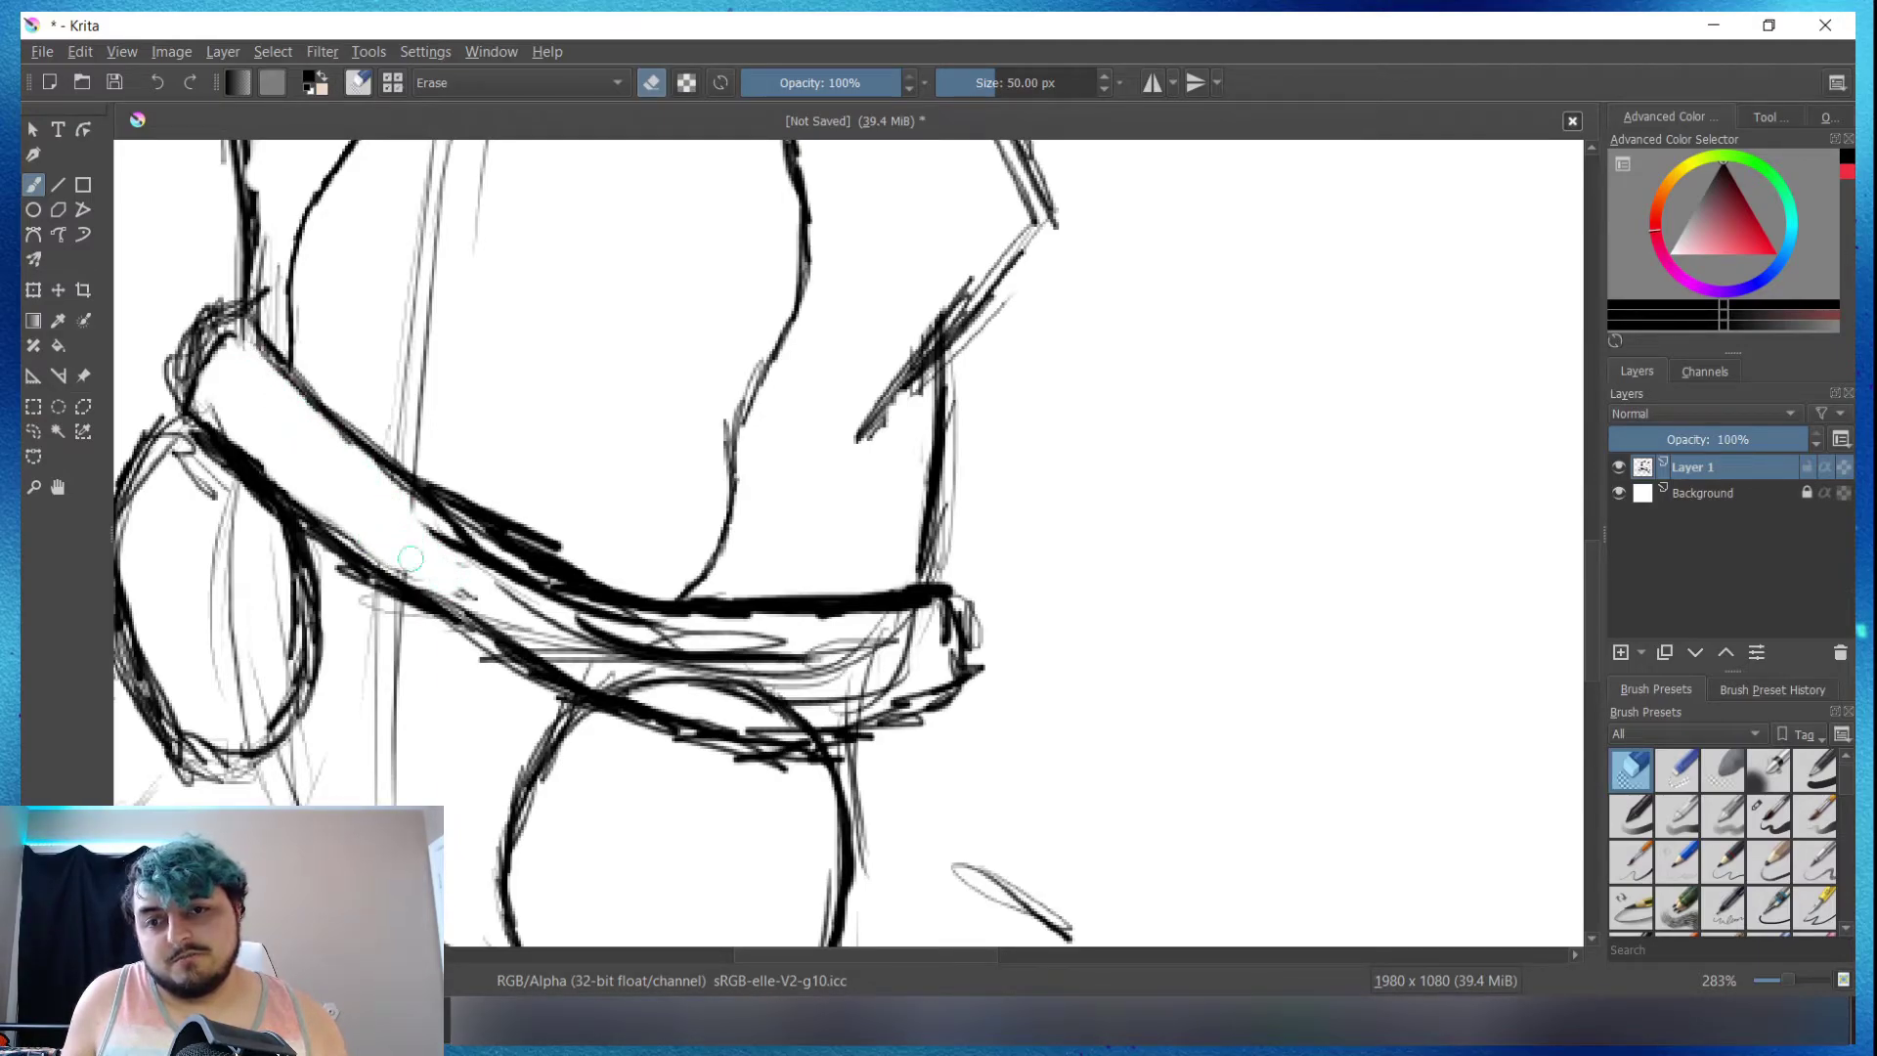
{"action": "mouse_move", "coordinate": [423, 577]}
{"action": "left_mouse_down"}
{"action": "mouse_move", "coordinate": [469, 587]}
{"action": "mouse_move", "coordinate": [479, 548]}
{"action": "mouse_move", "coordinate": [401, 516]}
{"action": "mouse_move", "coordinate": [602, 665]}
{"action": "mouse_move", "coordinate": [626, 648]}
{"action": "mouse_move", "coordinate": [518, 587]}
{"action": "mouse_move", "coordinate": [650, 636]}
{"action": "mouse_move", "coordinate": [616, 650]}
{"action": "mouse_move", "coordinate": [747, 650]}
{"action": "mouse_move", "coordinate": [801, 694]}
{"action": "mouse_move", "coordinate": [836, 686]}
{"action": "left_mouse_up"}
{"action": "left_click_drag", "start_coordinate": [836, 658], "coordinate": [885, 640]}
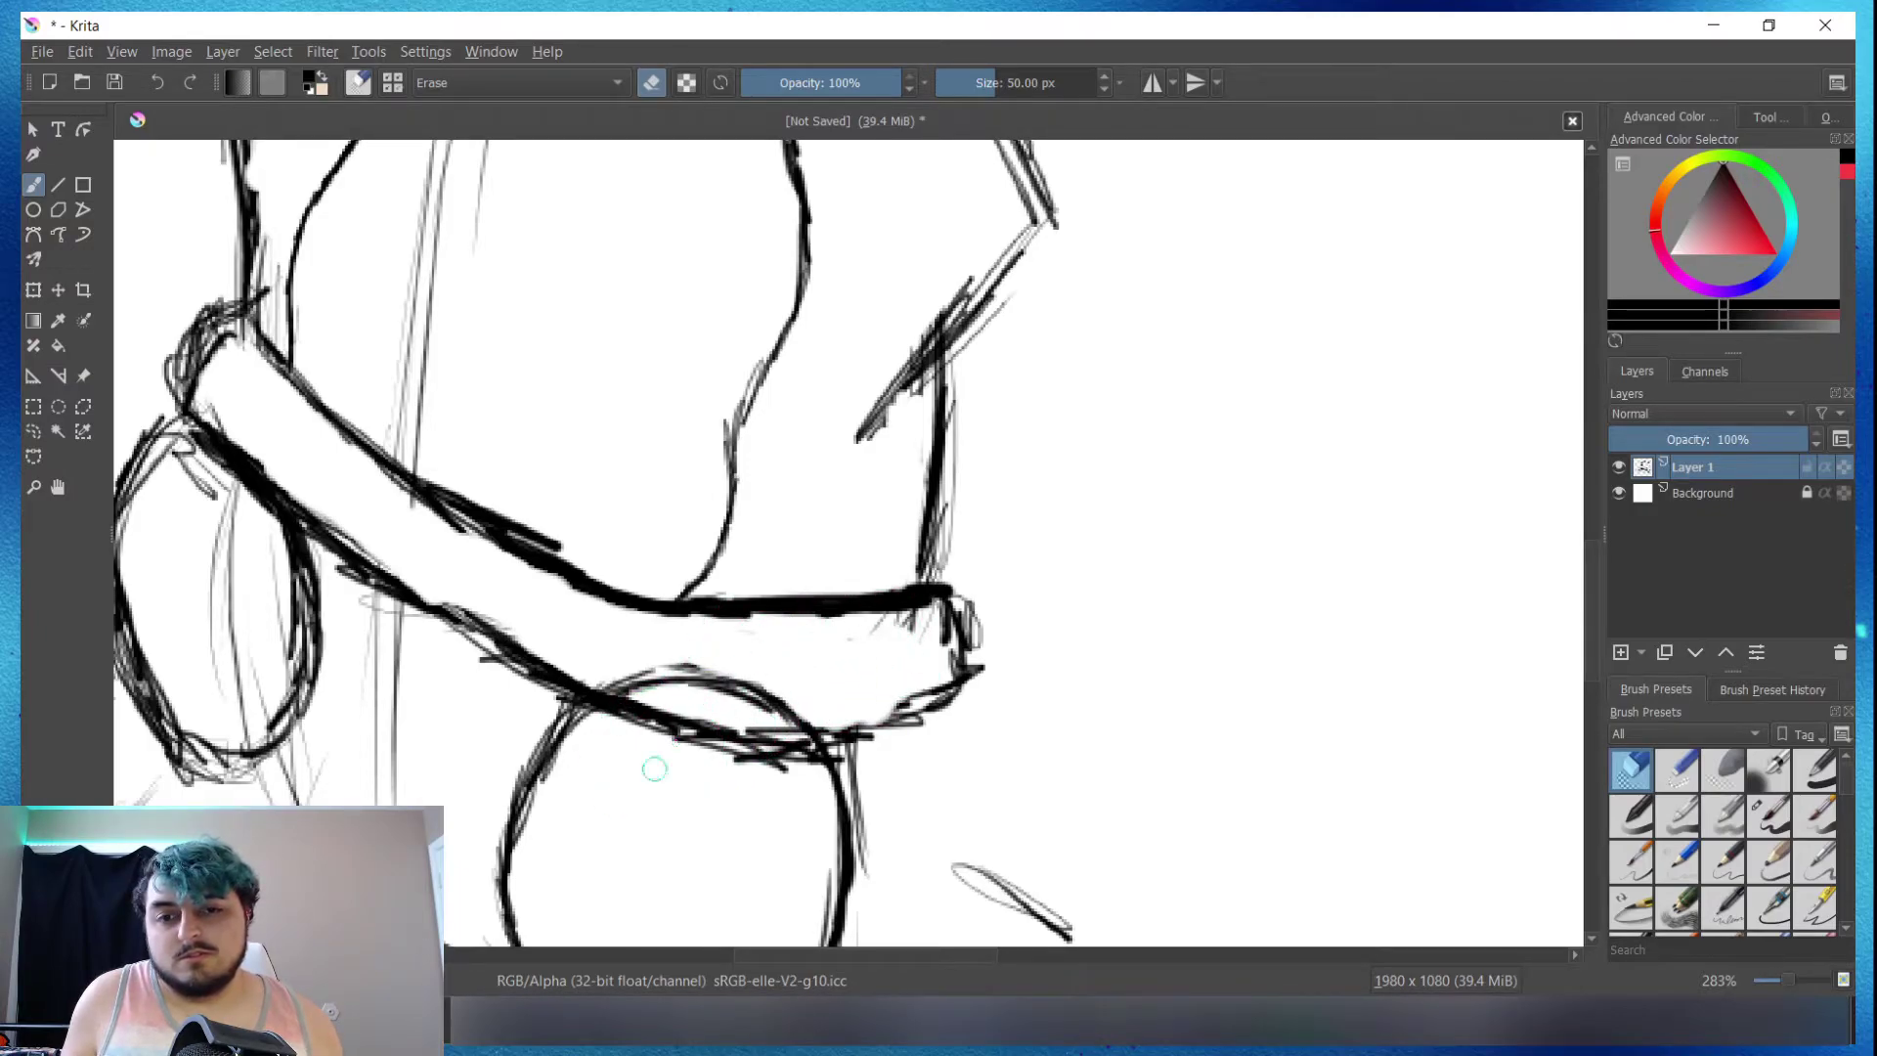
{"action": "mouse_move", "coordinate": [658, 748]}
{"action": "left_mouse_down"}
{"action": "mouse_move", "coordinate": [645, 721]}
{"action": "mouse_move", "coordinate": [601, 728]}
{"action": "mouse_move", "coordinate": [737, 783]}
{"action": "mouse_move", "coordinate": [772, 787]}
{"action": "mouse_move", "coordinate": [784, 761]}
{"action": "left_mouse_up"}
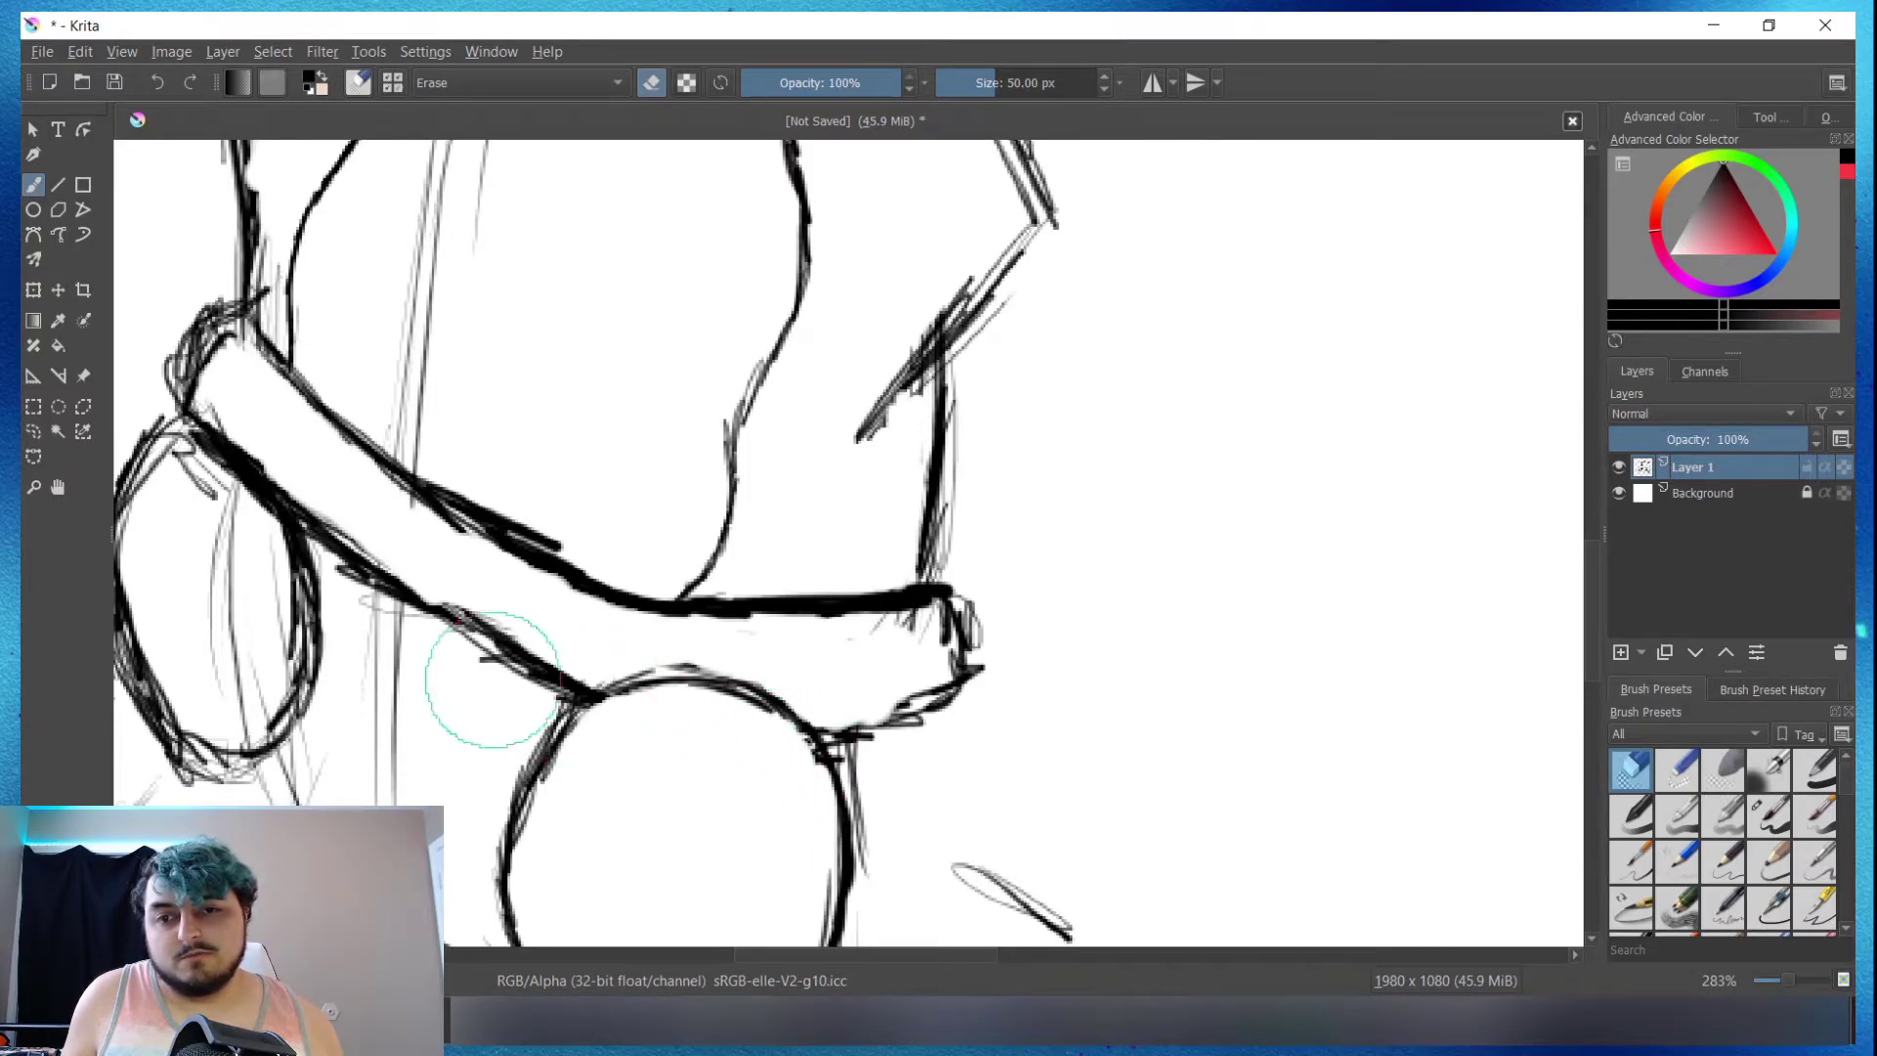
{"action": "left_click_drag", "start_coordinate": [182, 497], "coordinate": [221, 455]}
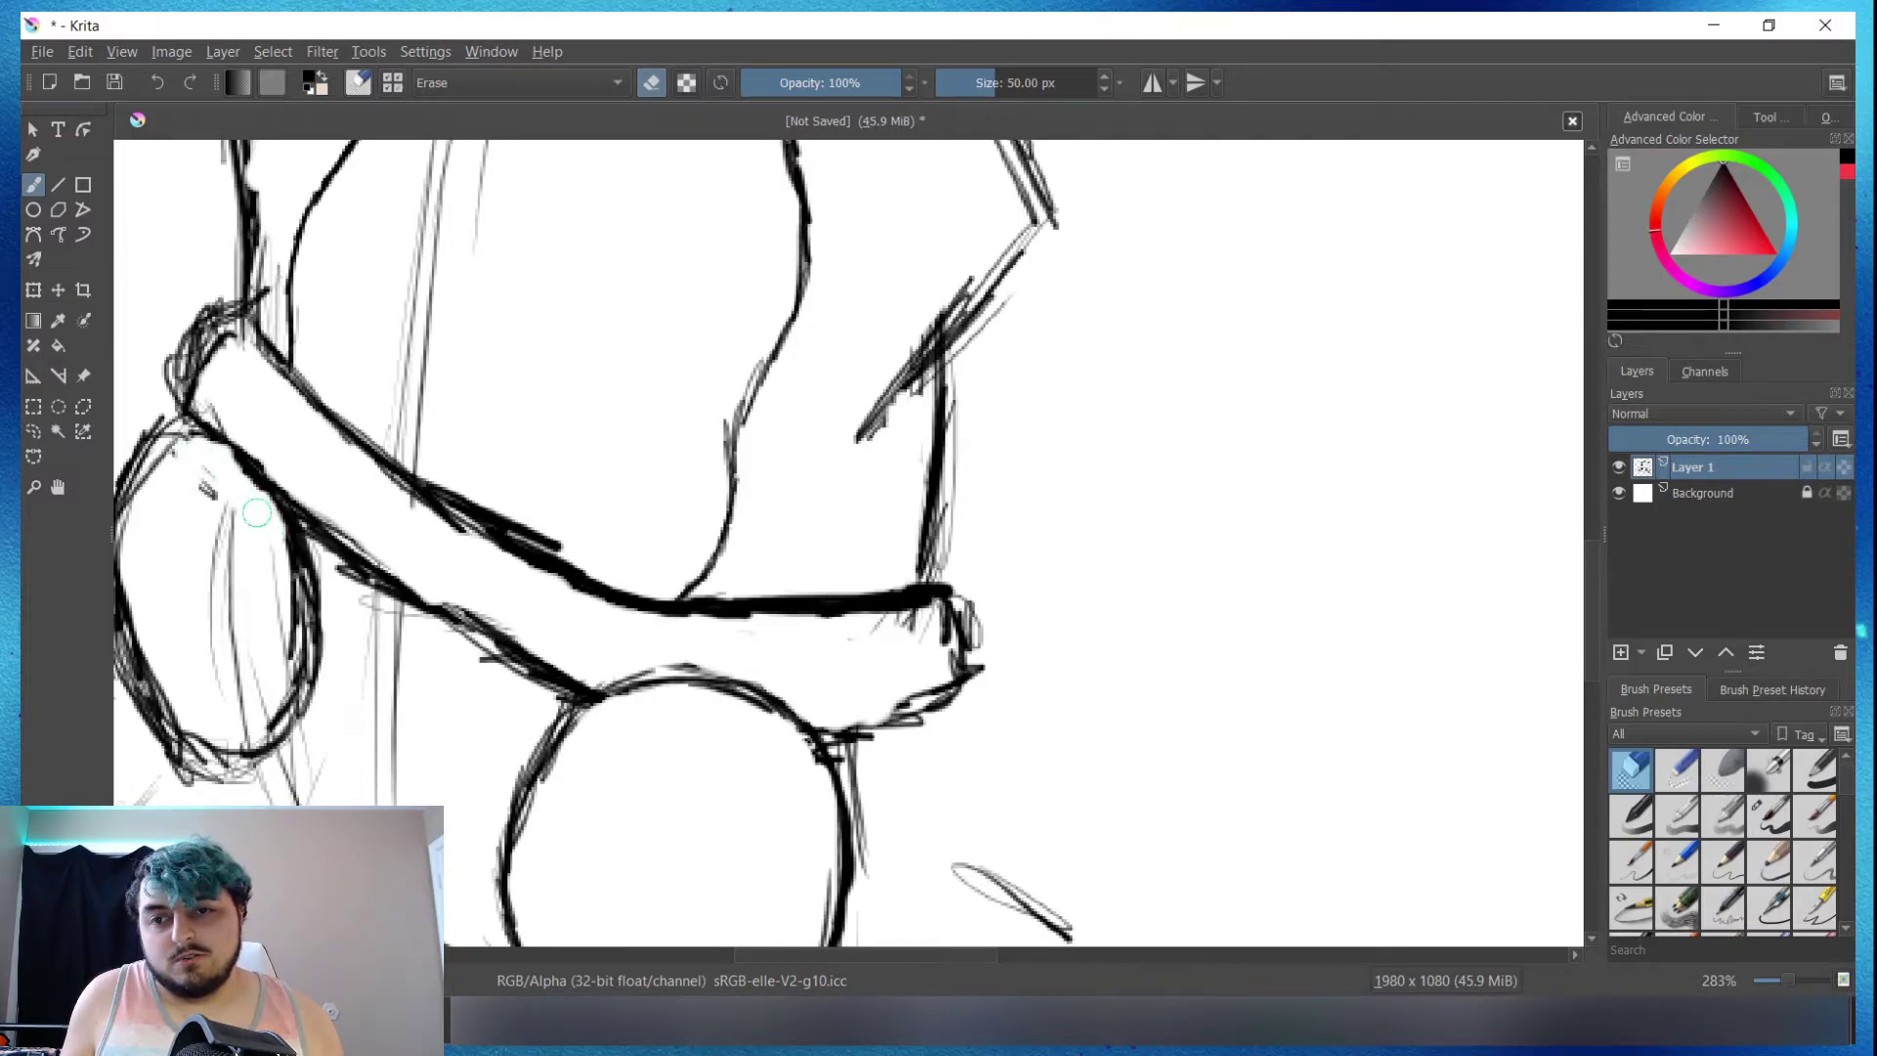
{"action": "mouse_move", "coordinate": [203, 537]}
{"action": "left_mouse_down"}
{"action": "mouse_move", "coordinate": [216, 586]}
{"action": "mouse_move", "coordinate": [251, 557]}
{"action": "mouse_move", "coordinate": [270, 612]}
{"action": "left_mouse_up"}
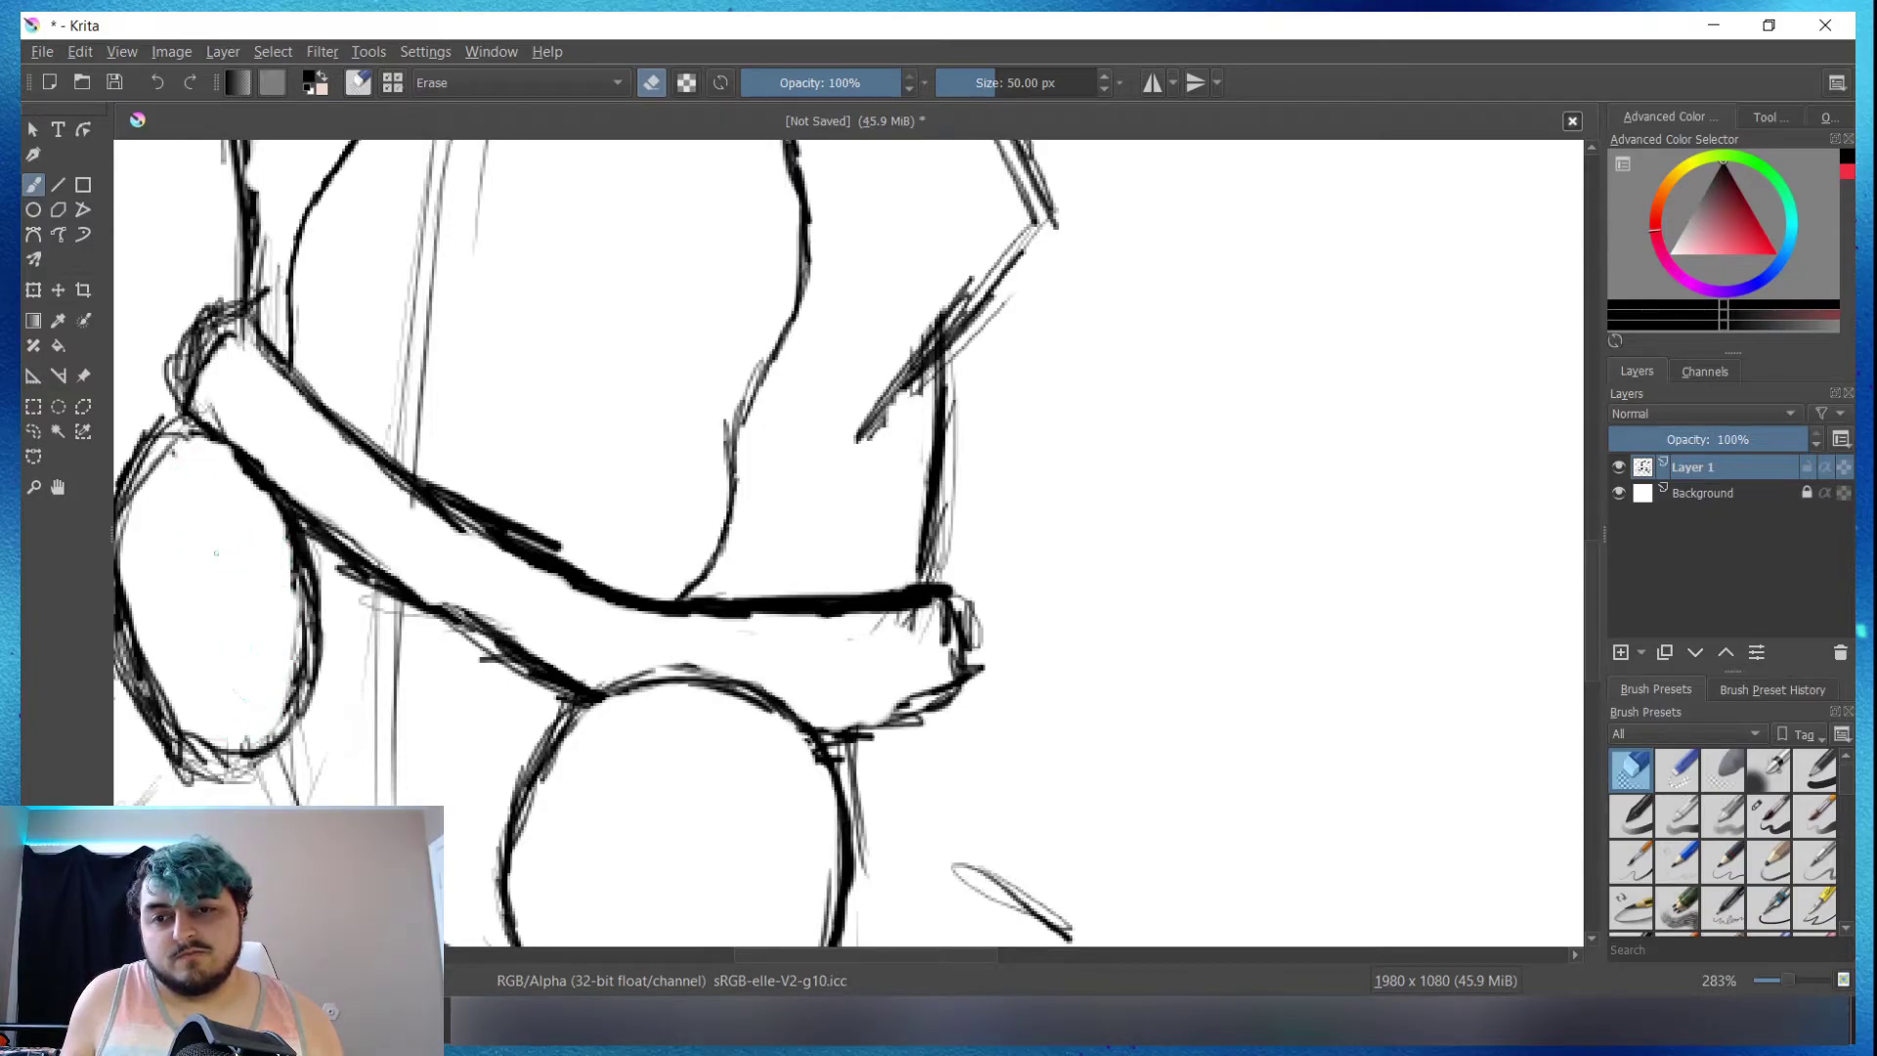
Step: Zoom out to check the whole squid, then erase stray marks below the band line's right end
{"action": "key", "text": "minus"}
{"action": "key", "text": "minus"}
{"action": "key", "text": "minus"}
{"action": "key", "text": "plus"}
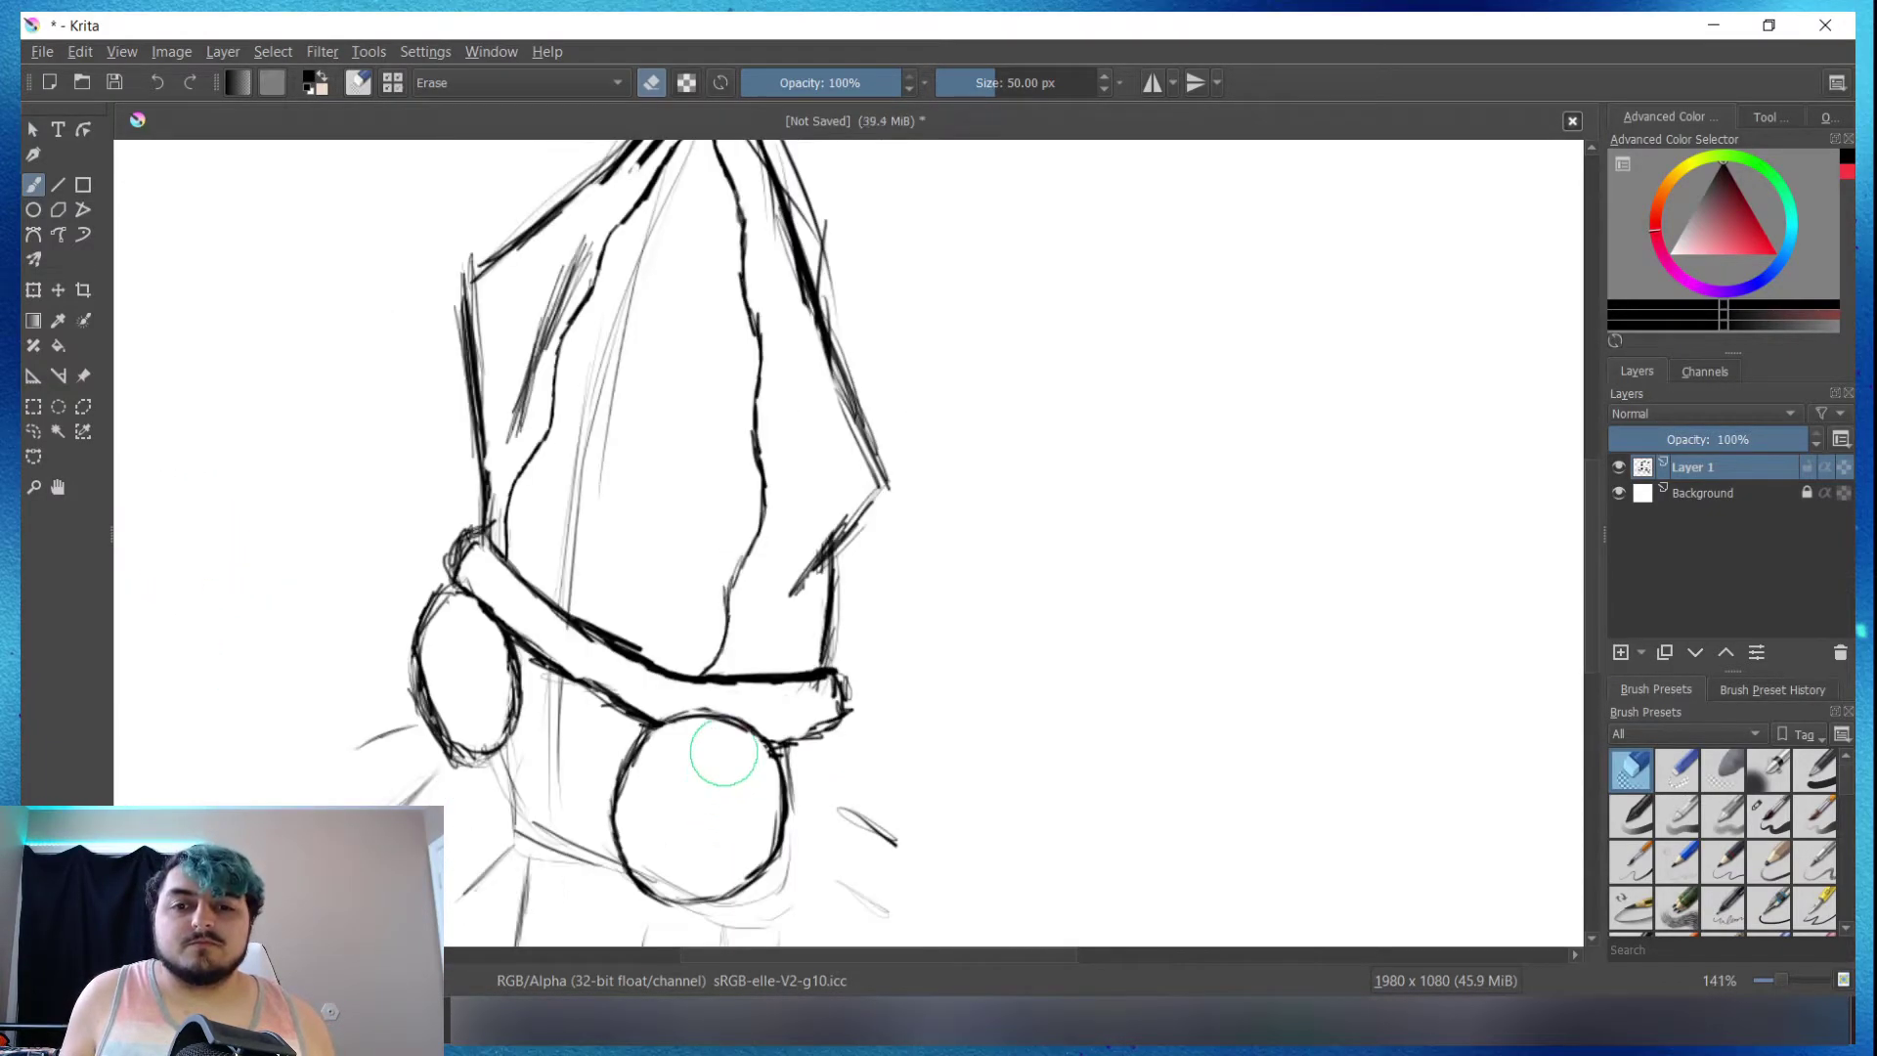
{"action": "key", "text": "plus"}
{"action": "key", "text": "minus"}
{"action": "key", "text": "minus"}
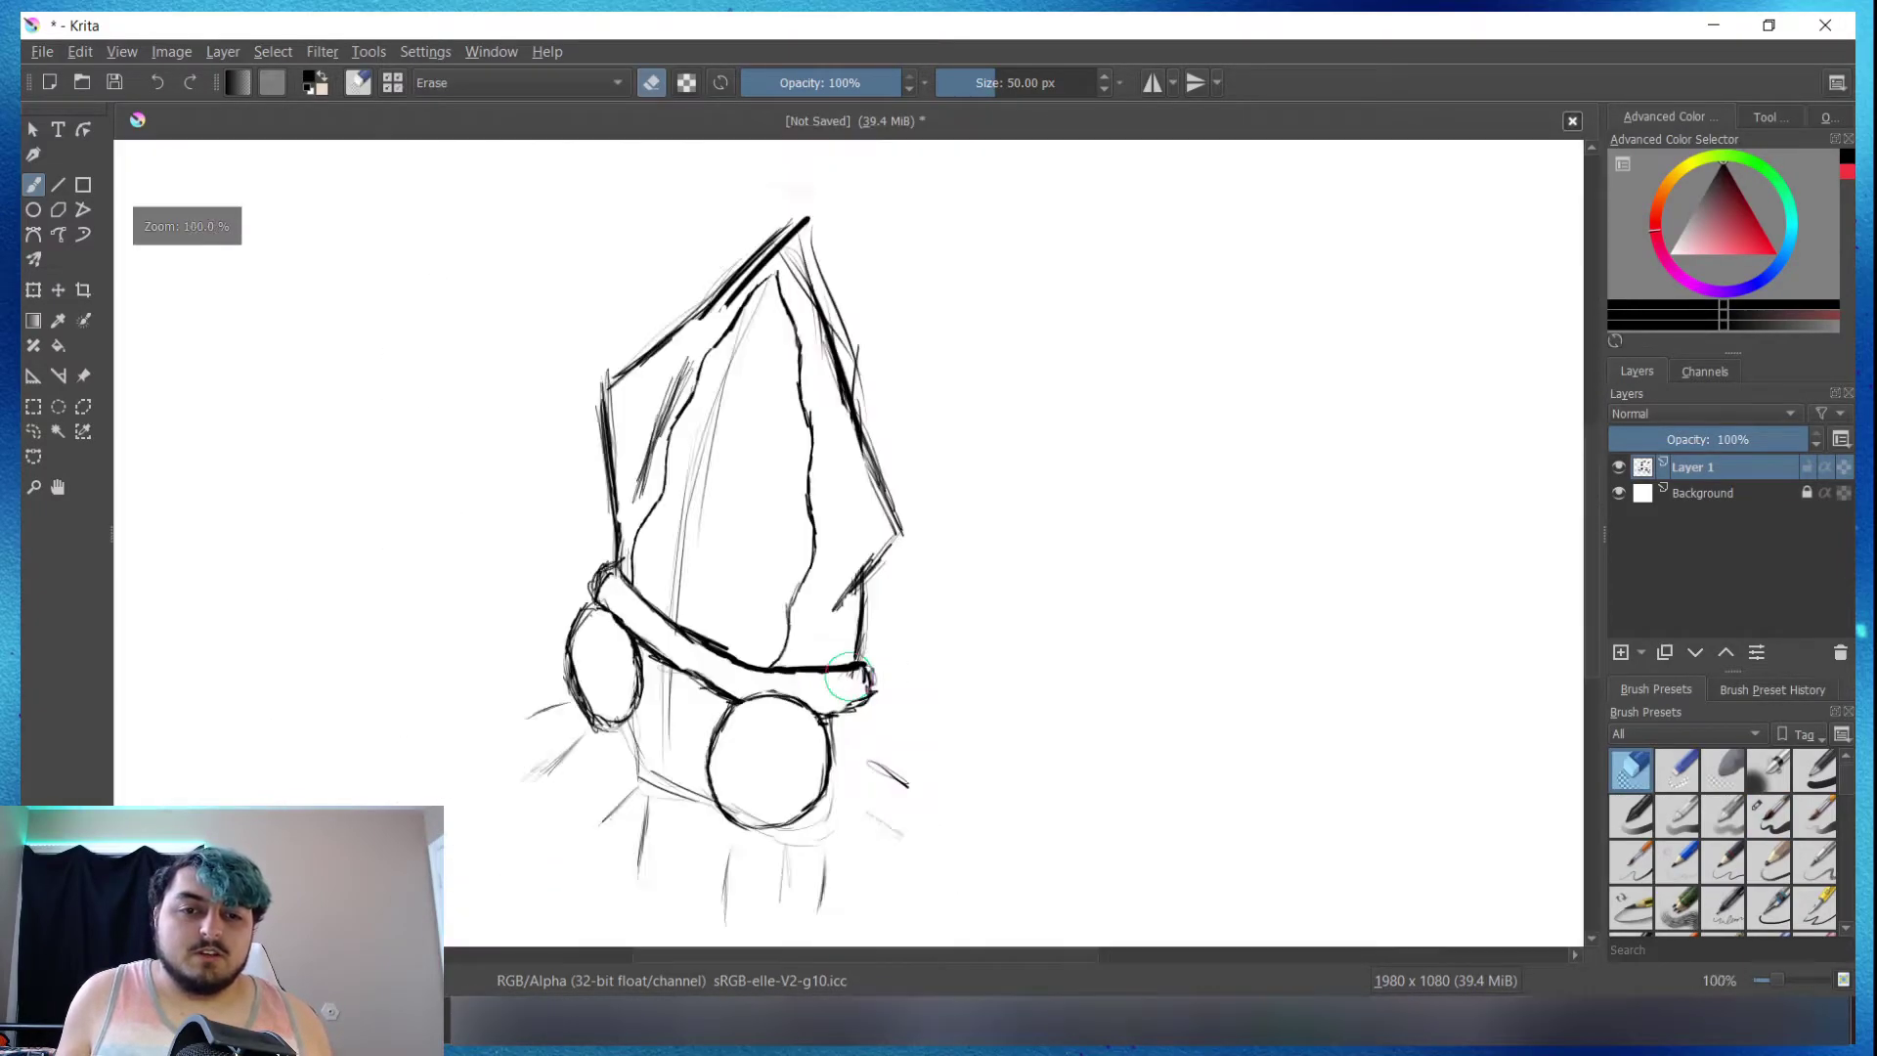
{"action": "scroll", "coordinate": [851, 675], "scroll_direction": "up", "scroll_amount": 6}
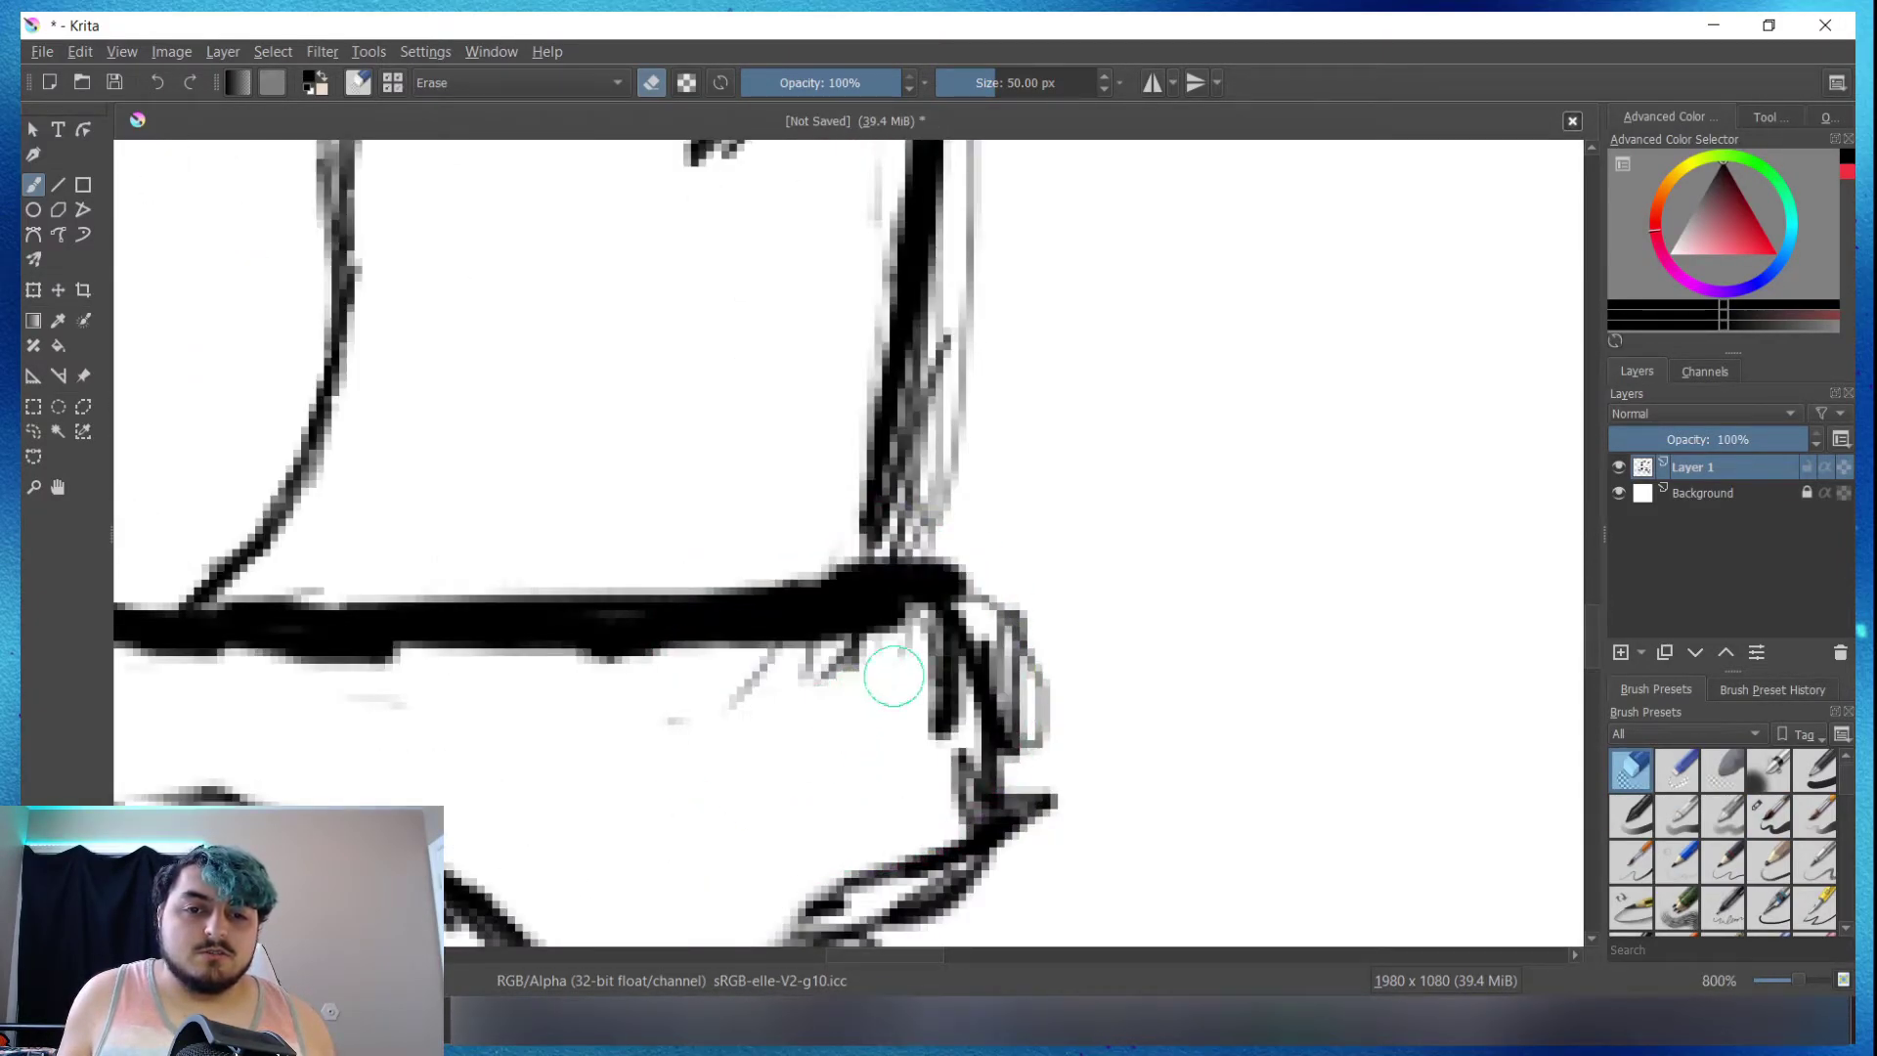
{"action": "left_click_drag", "start_coordinate": [893, 674], "coordinate": [469, 718]}
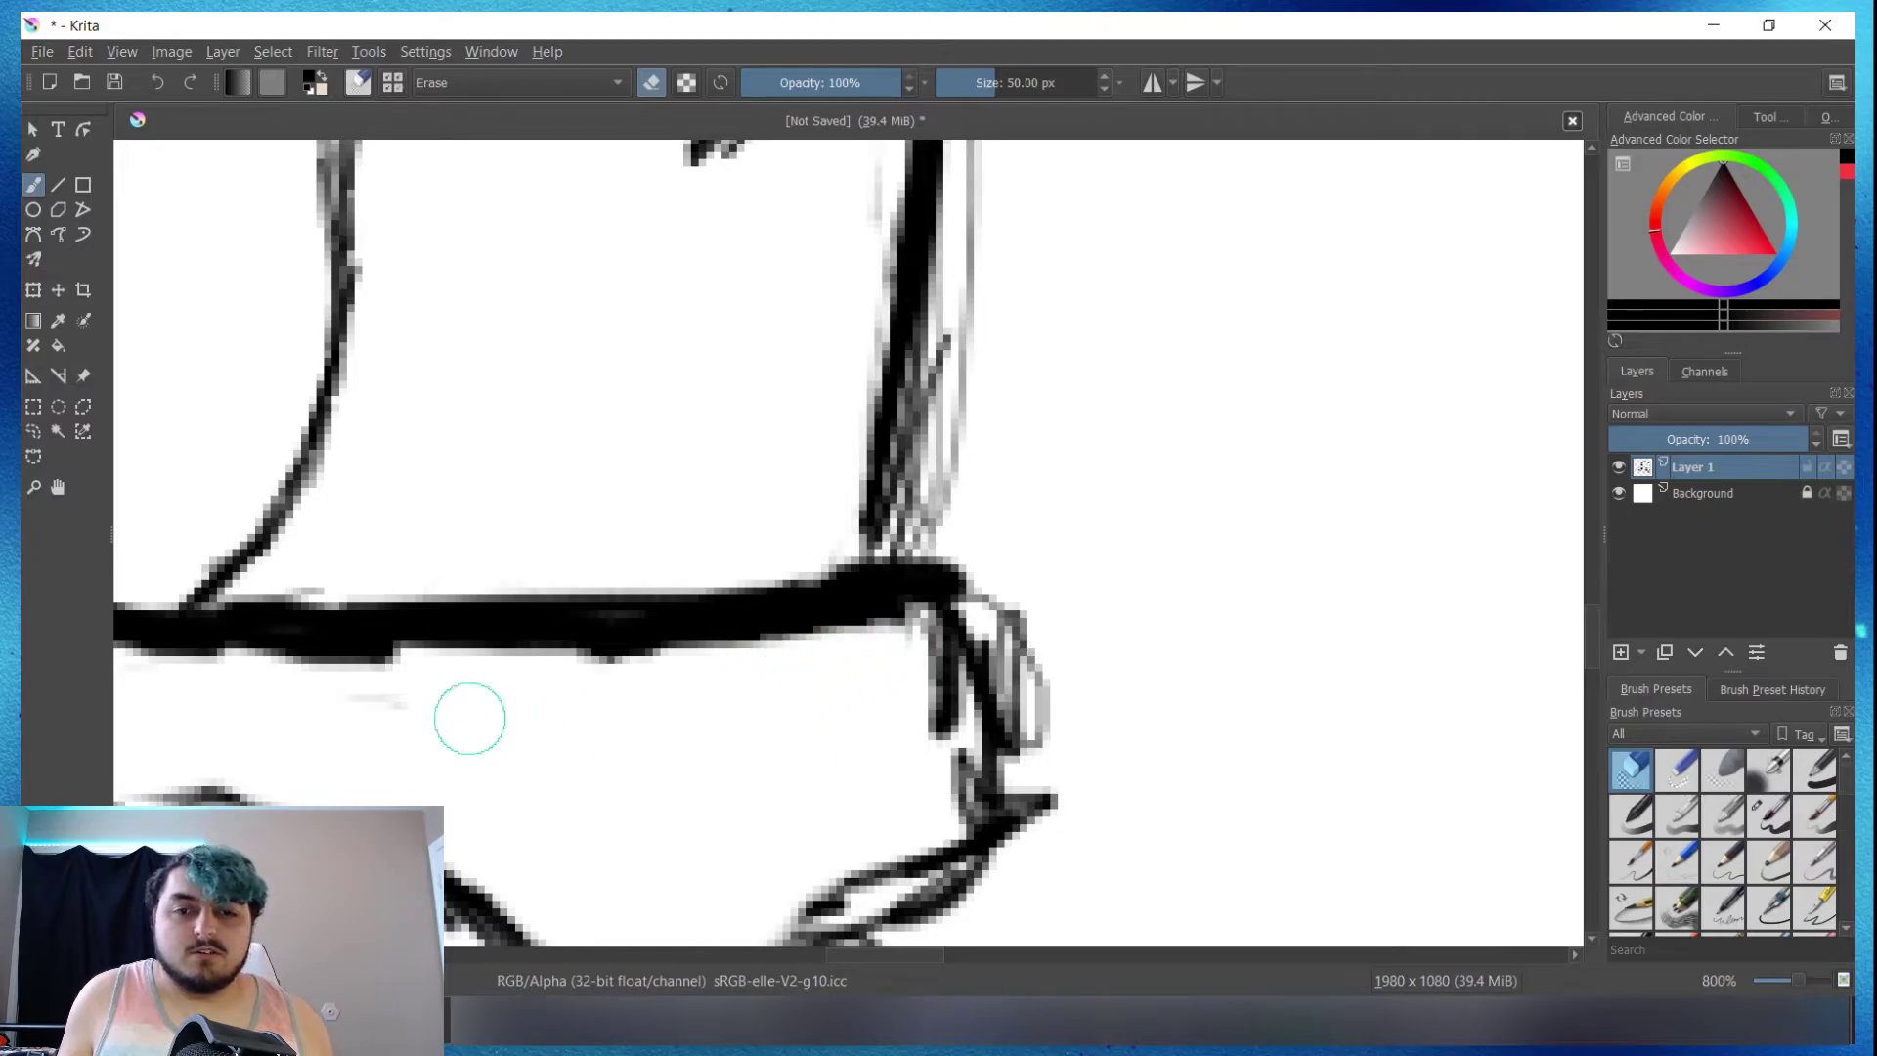
{"action": "scroll", "coordinate": [154, 684], "scroll_direction": "down", "scroll_amount": 3}
{"action": "scroll", "coordinate": [195, 713], "scroll_direction": "down", "scroll_amount": 2}
{"action": "scroll", "coordinate": [142, 696], "scroll_direction": "down", "scroll_amount": 1}
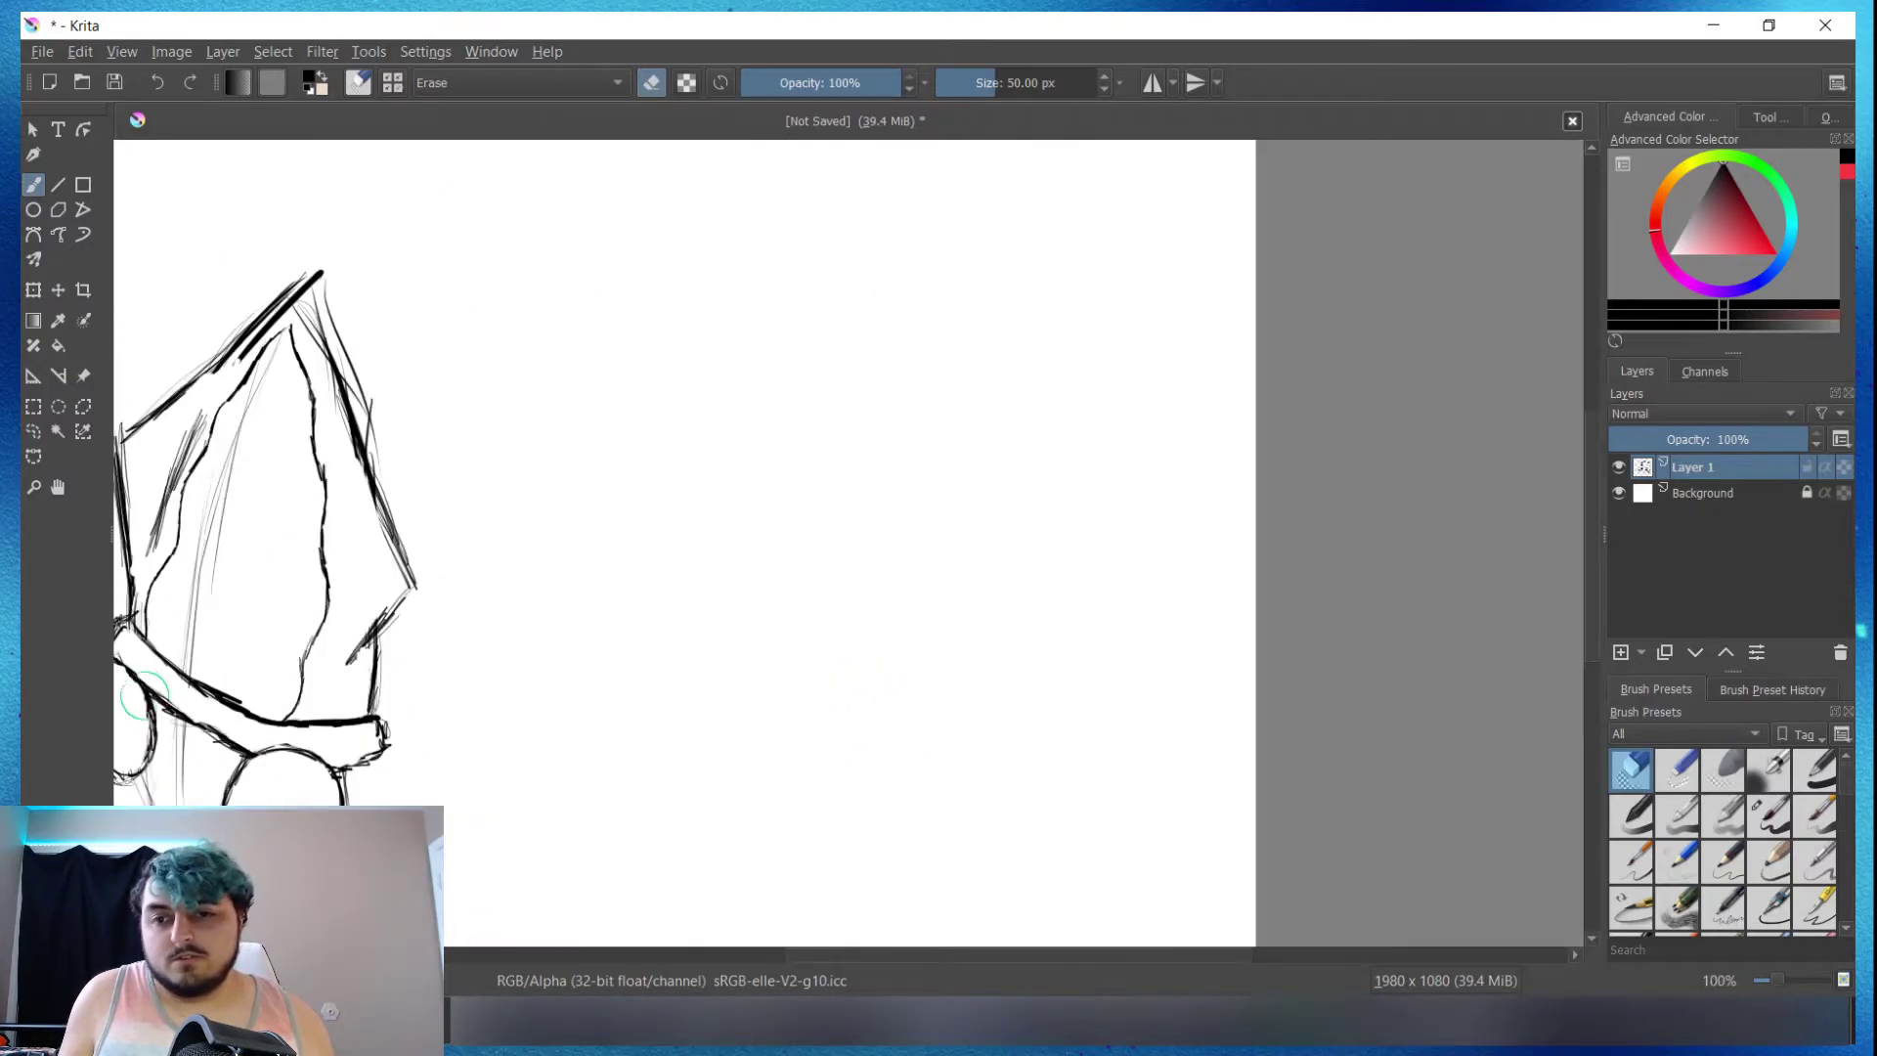
{"action": "scroll", "coordinate": [142, 696], "scroll_direction": "up", "scroll_amount": 3}
{"action": "scroll", "coordinate": [186, 655], "scroll_direction": "up", "scroll_amount": 2}
{"action": "scroll", "coordinate": [398, 538], "scroll_direction": "down", "scroll_amount": 3}
Step: Ink small spots near the hood's bottom and higher up the hood
{"action": "key", "text": "/"}
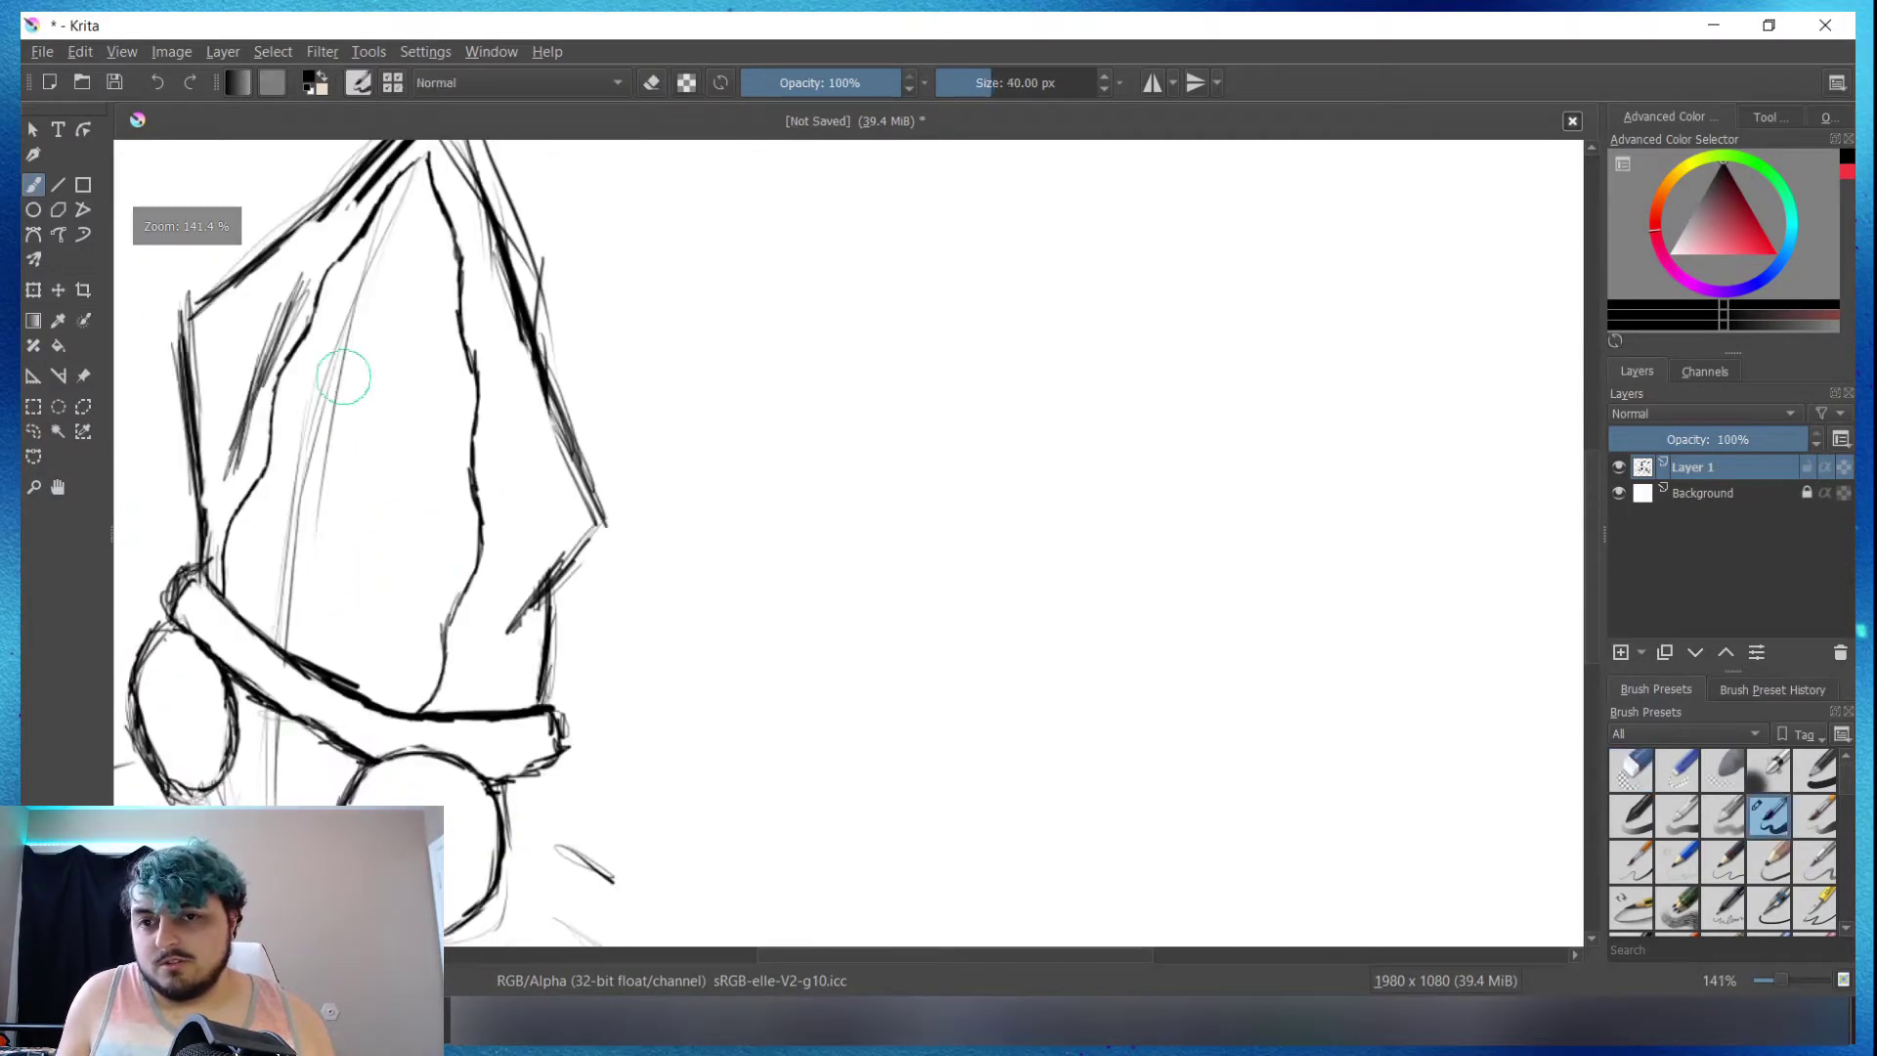
{"action": "scroll", "coordinate": [163, 538], "scroll_direction": "down", "scroll_amount": 1}
{"action": "scroll", "coordinate": [147, 489], "scroll_direction": "up", "scroll_amount": 2}
{"action": "scroll", "coordinate": [316, 507], "scroll_direction": "up", "scroll_amount": 2}
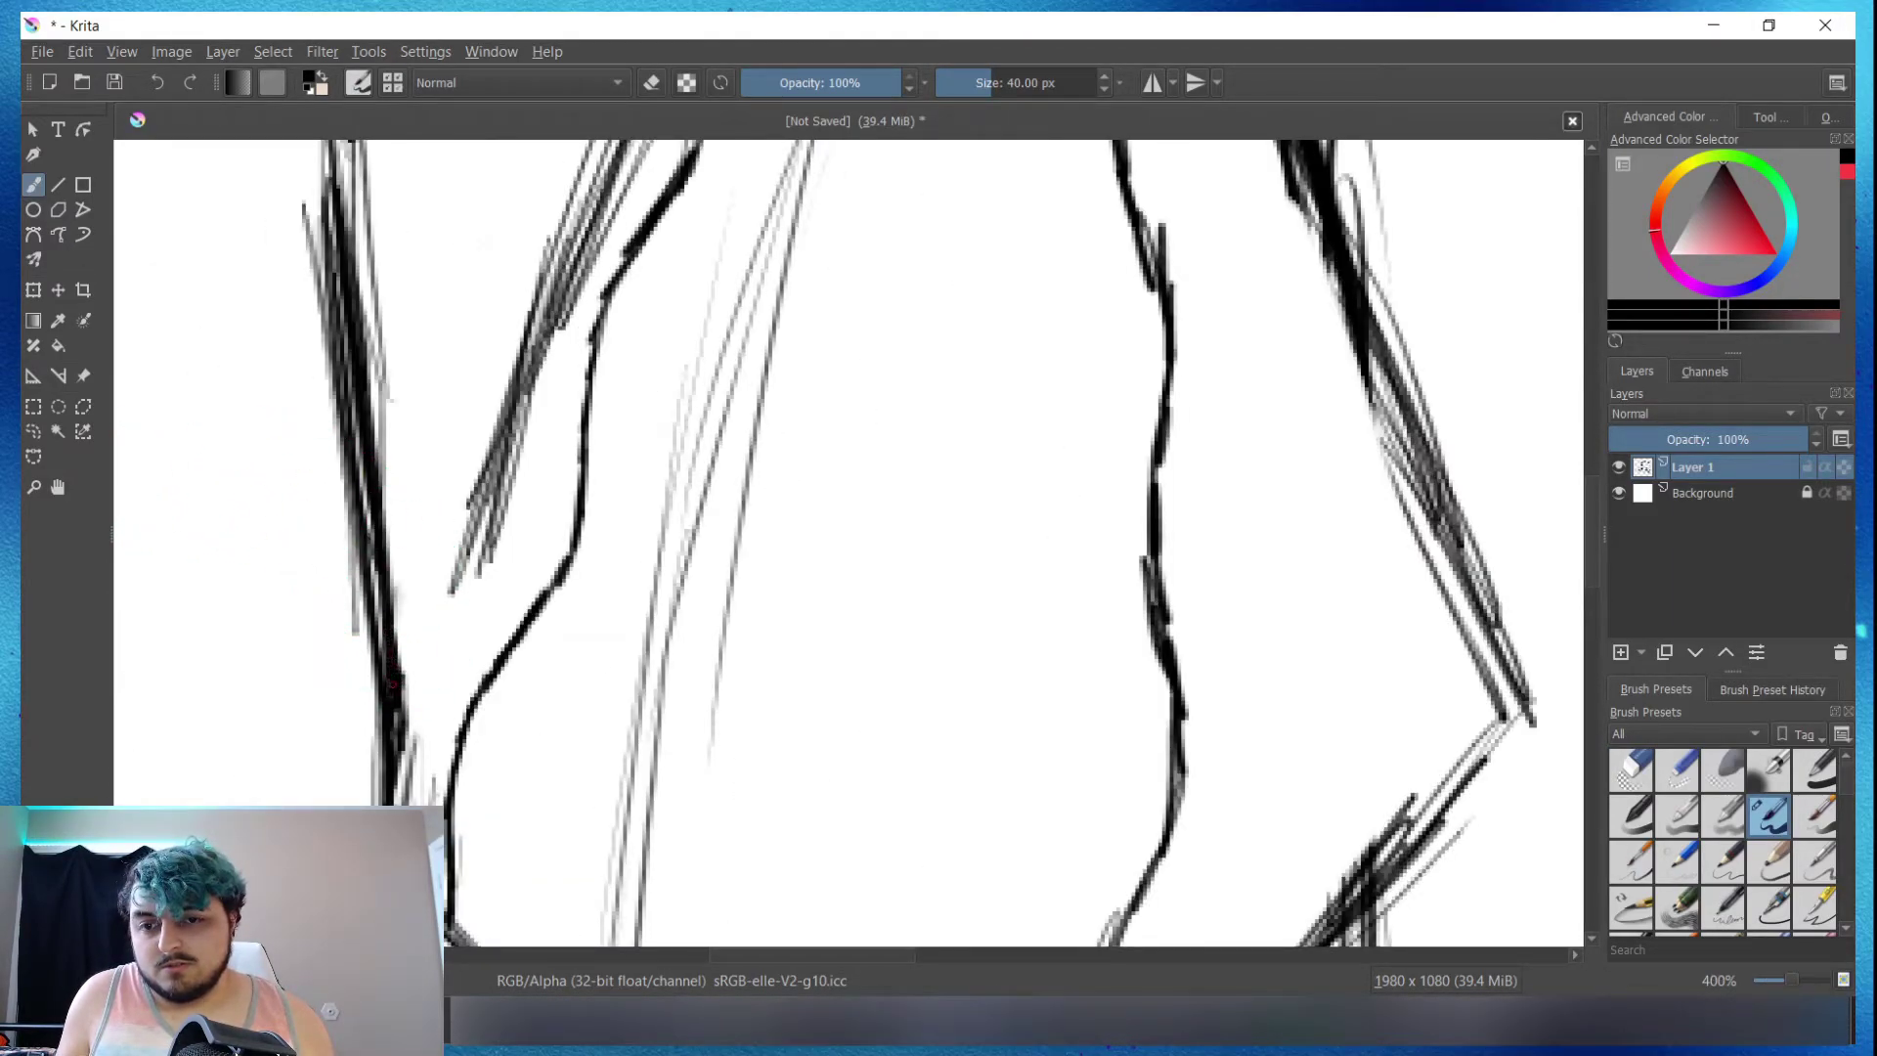
{"action": "scroll", "coordinate": [566, 795], "scroll_direction": "down", "scroll_amount": 4}
{"action": "scroll", "coordinate": [822, 838], "scroll_direction": "up", "scroll_amount": 3}
{"action": "scroll", "coordinate": [440, 554], "scroll_direction": "down", "scroll_amount": 1}
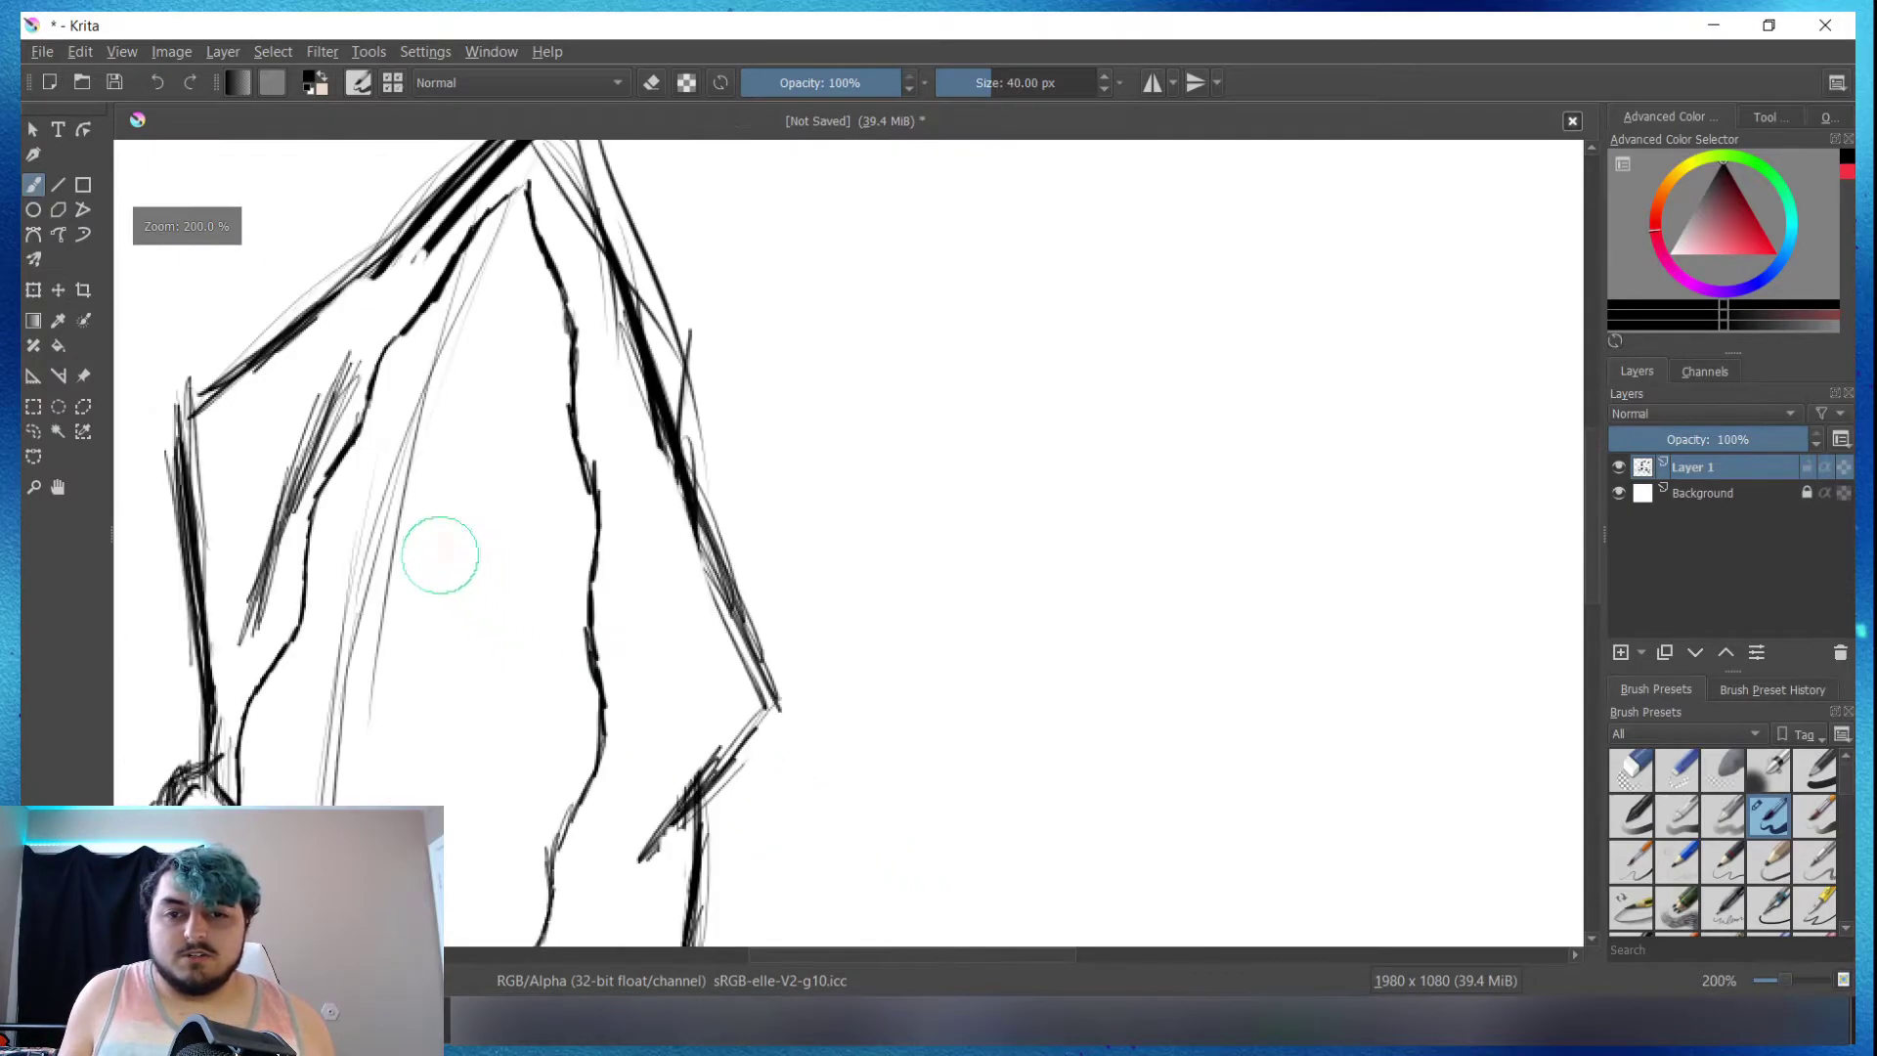
{"action": "scroll", "coordinate": [469, 280], "scroll_direction": "up", "scroll_amount": 1}
{"action": "scroll", "coordinate": [461, 251], "scroll_direction": "down", "scroll_amount": 1}
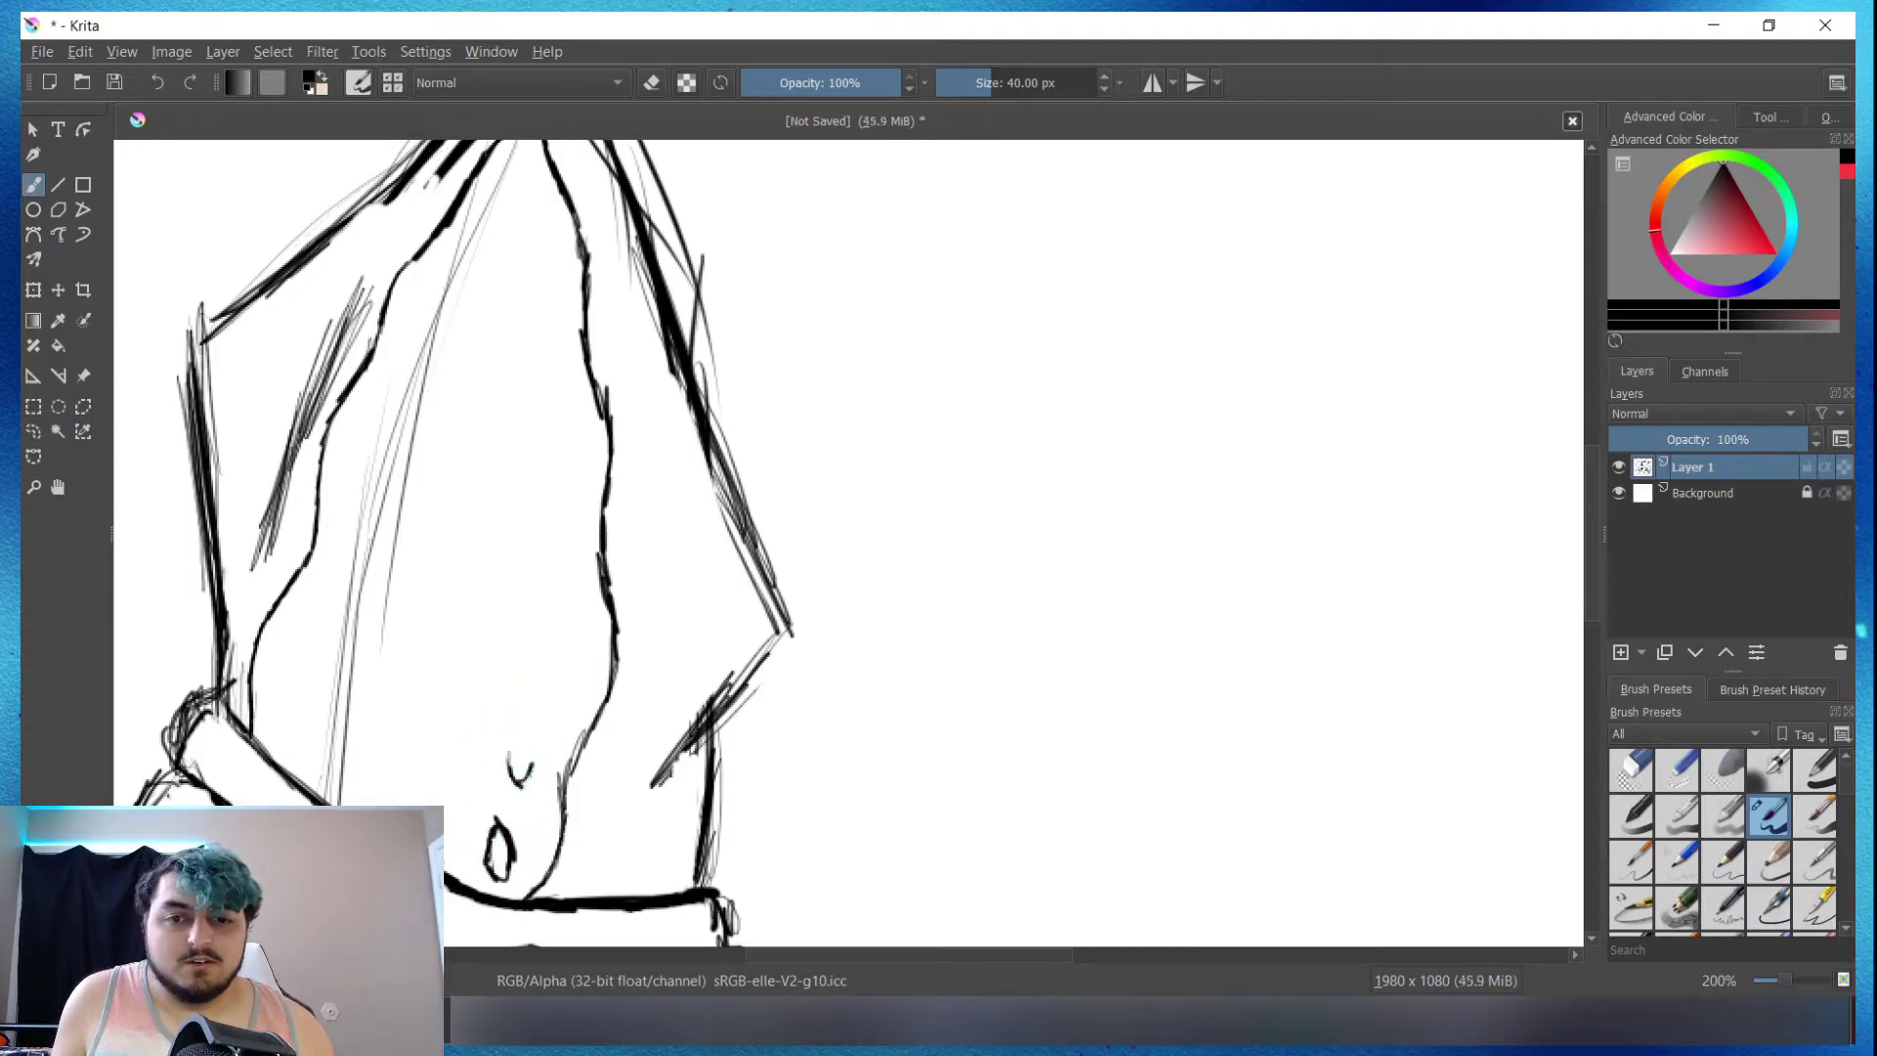
{"action": "left_click_drag", "start_coordinate": [521, 715], "coordinate": [532, 735]}
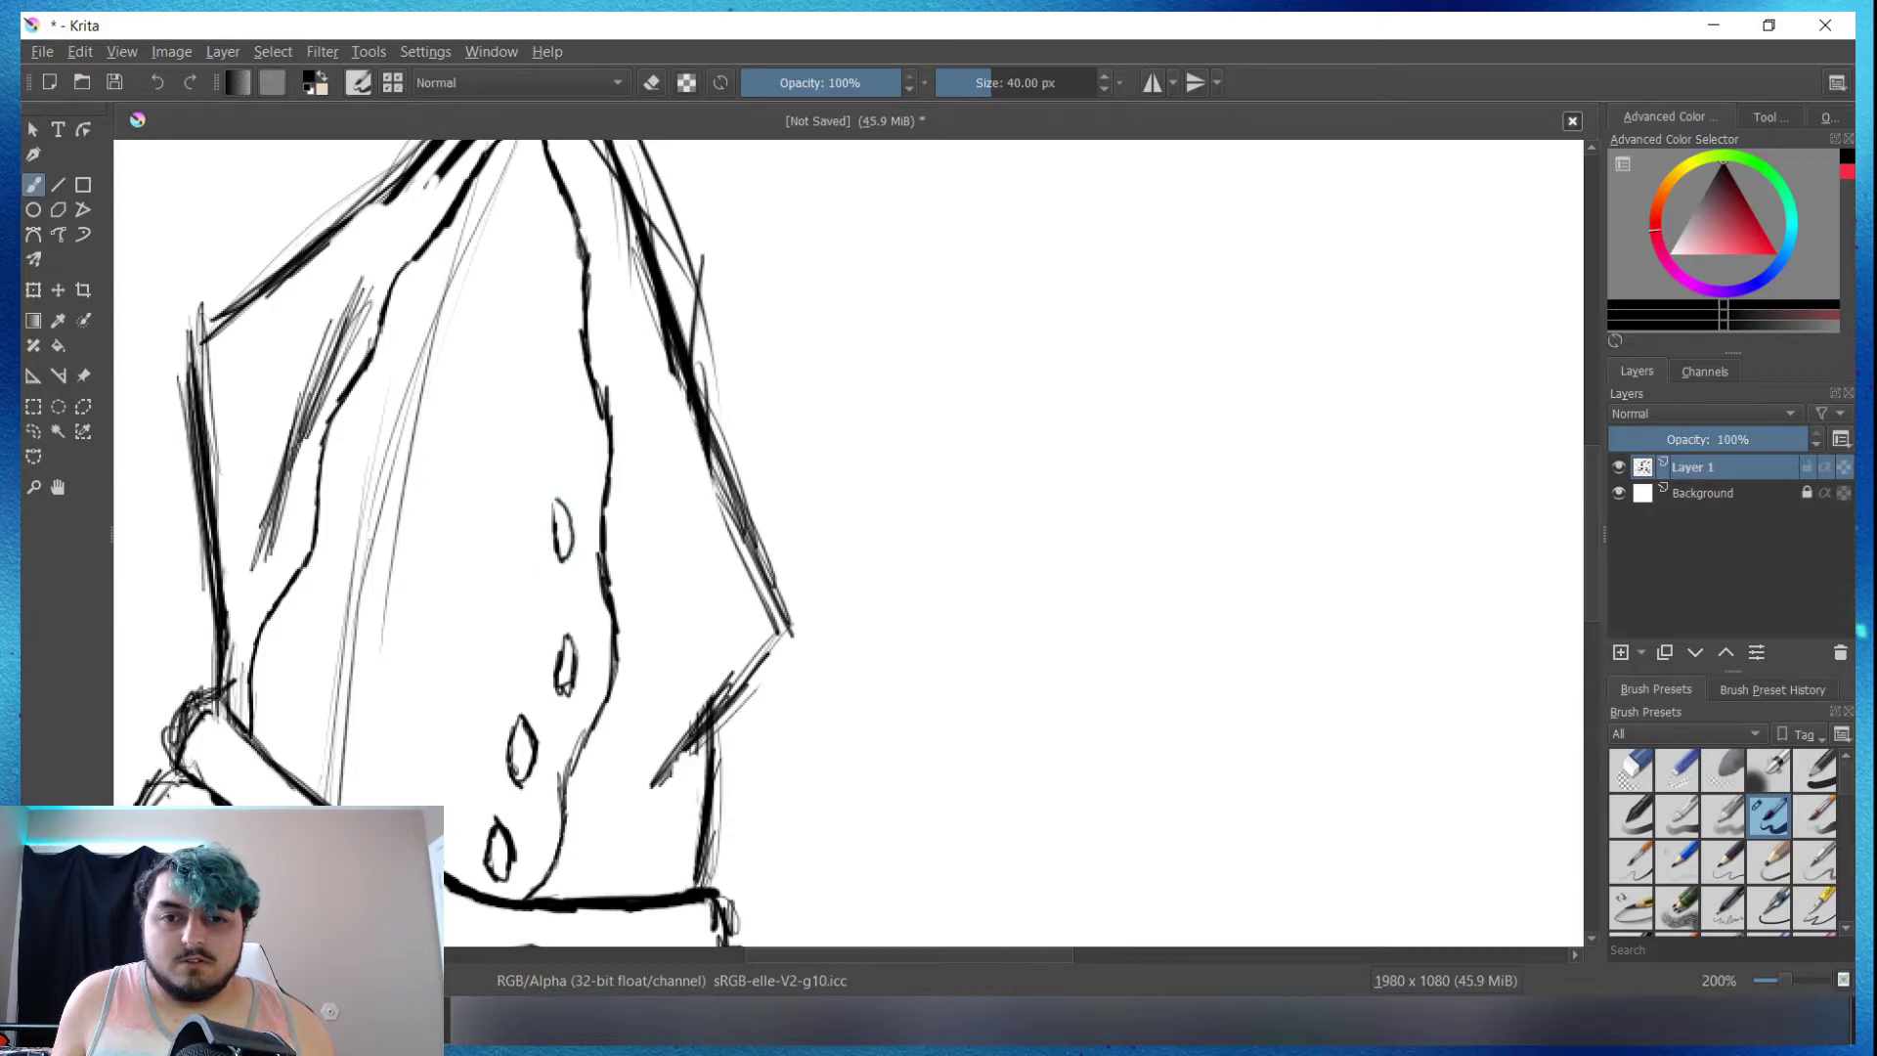
{"action": "left_click_drag", "start_coordinate": [554, 391], "coordinate": [552, 411]}
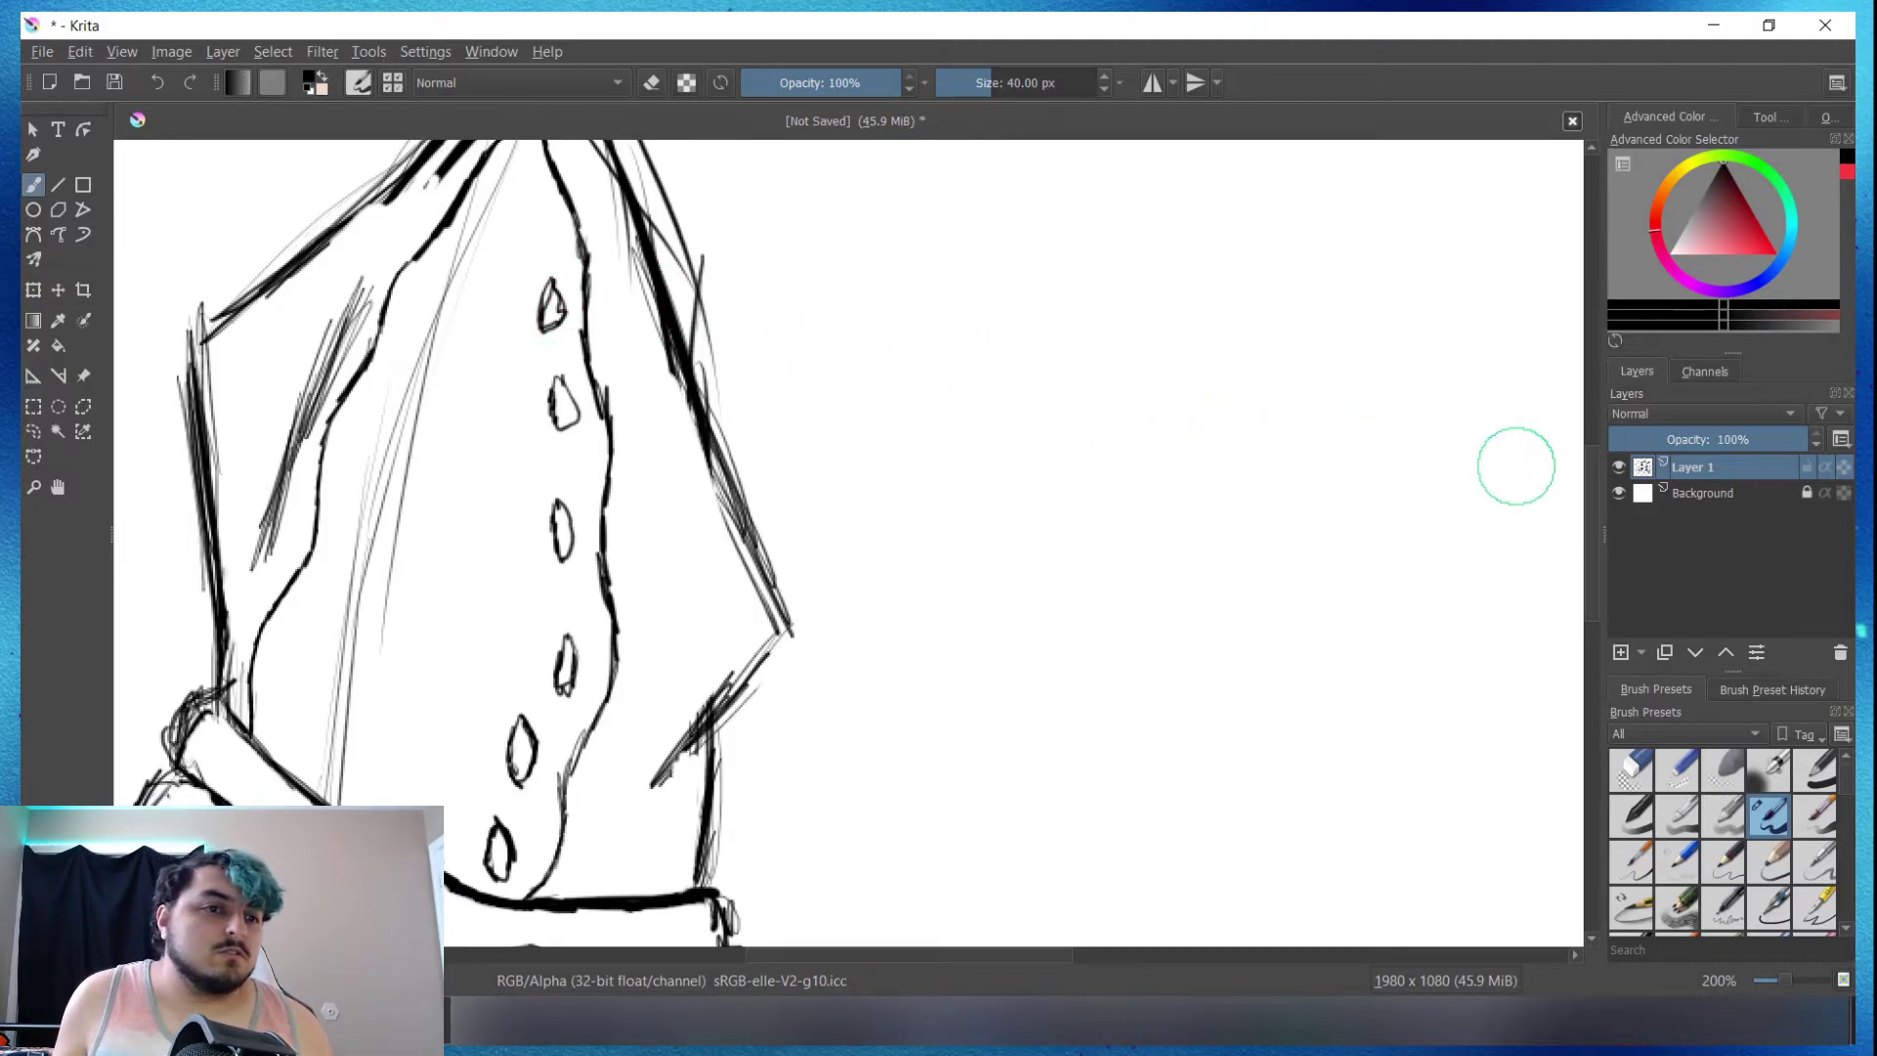
Step: Undo a misshapen spot and redraw it as a closed droplet shape
{"action": "scroll", "coordinate": [1564, 402], "scroll_direction": "down", "scroll_amount": 1}
{"action": "scroll", "coordinate": [1564, 403], "scroll_direction": "down", "scroll_amount": 2}
{"action": "scroll", "coordinate": [1549, 398], "scroll_direction": "right", "scroll_amount": 5}
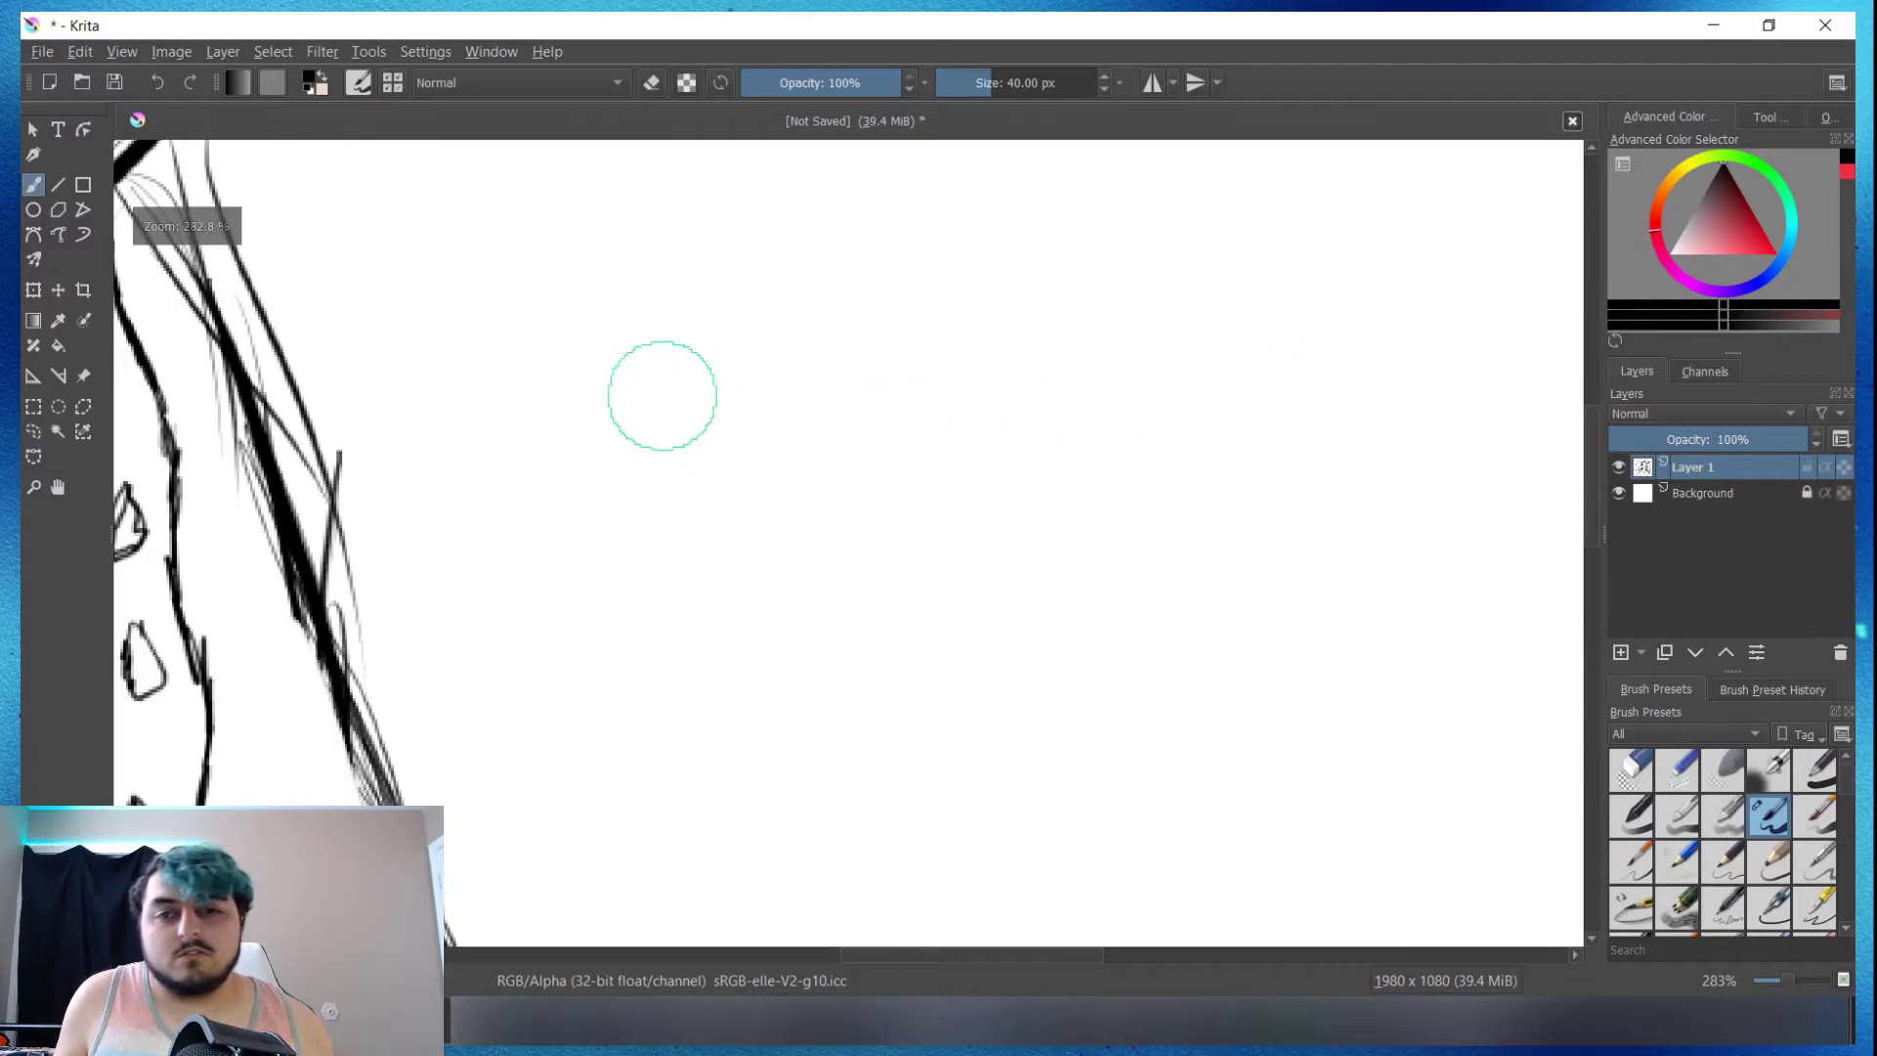
{"action": "scroll", "coordinate": [132, 391], "scroll_direction": "down", "scroll_amount": 1, "text": "ctrl"}
{"action": "scroll", "coordinate": [131, 391], "scroll_direction": "up", "scroll_amount": 1, "text": "ctrl"}
{"action": "scroll", "coordinate": [137, 401], "scroll_direction": "up", "scroll_amount": 1, "text": "ctrl"}
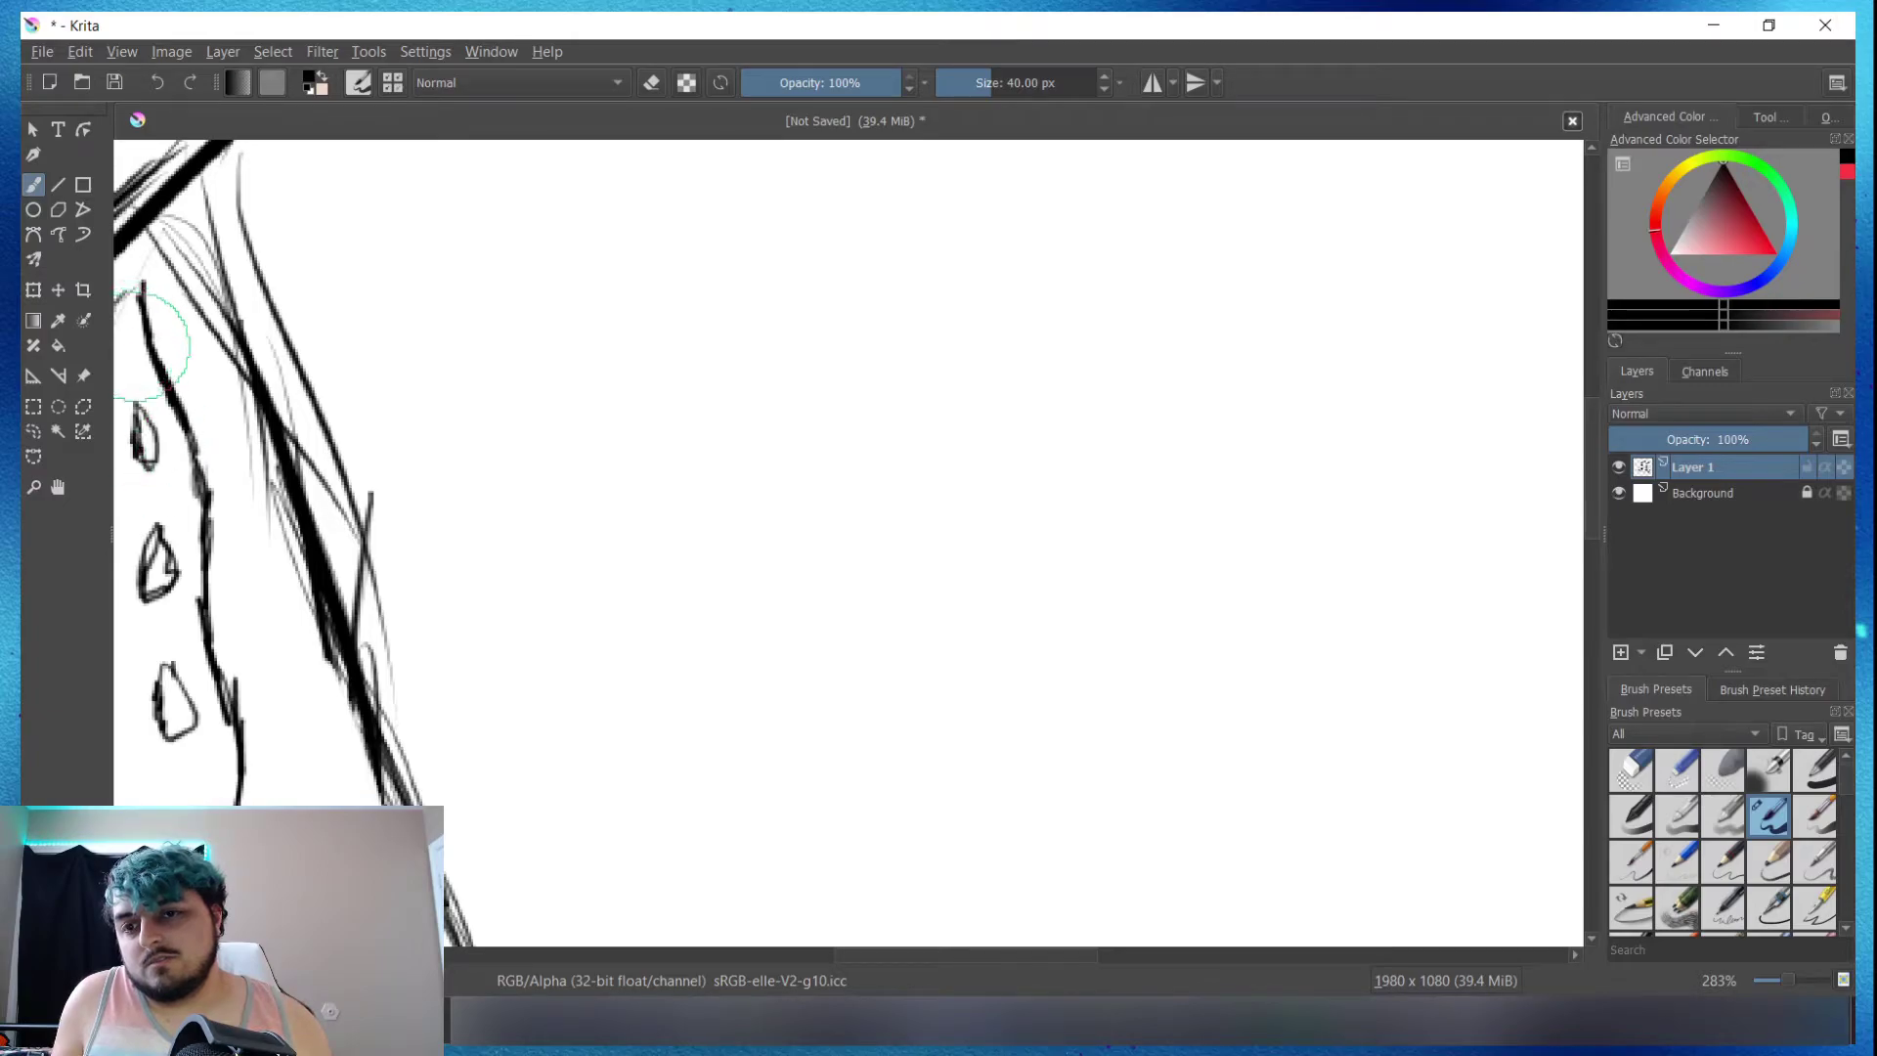
{"action": "scroll", "coordinate": [161, 762], "scroll_direction": "down", "scroll_amount": 3, "text": "ctrl"}
{"action": "scroll", "coordinate": [161, 772], "scroll_direction": "up", "scroll_amount": 3, "text": "ctrl"}
{"action": "scroll", "coordinate": [166, 763], "scroll_direction": "up", "scroll_amount": 1, "text": "ctrl"}
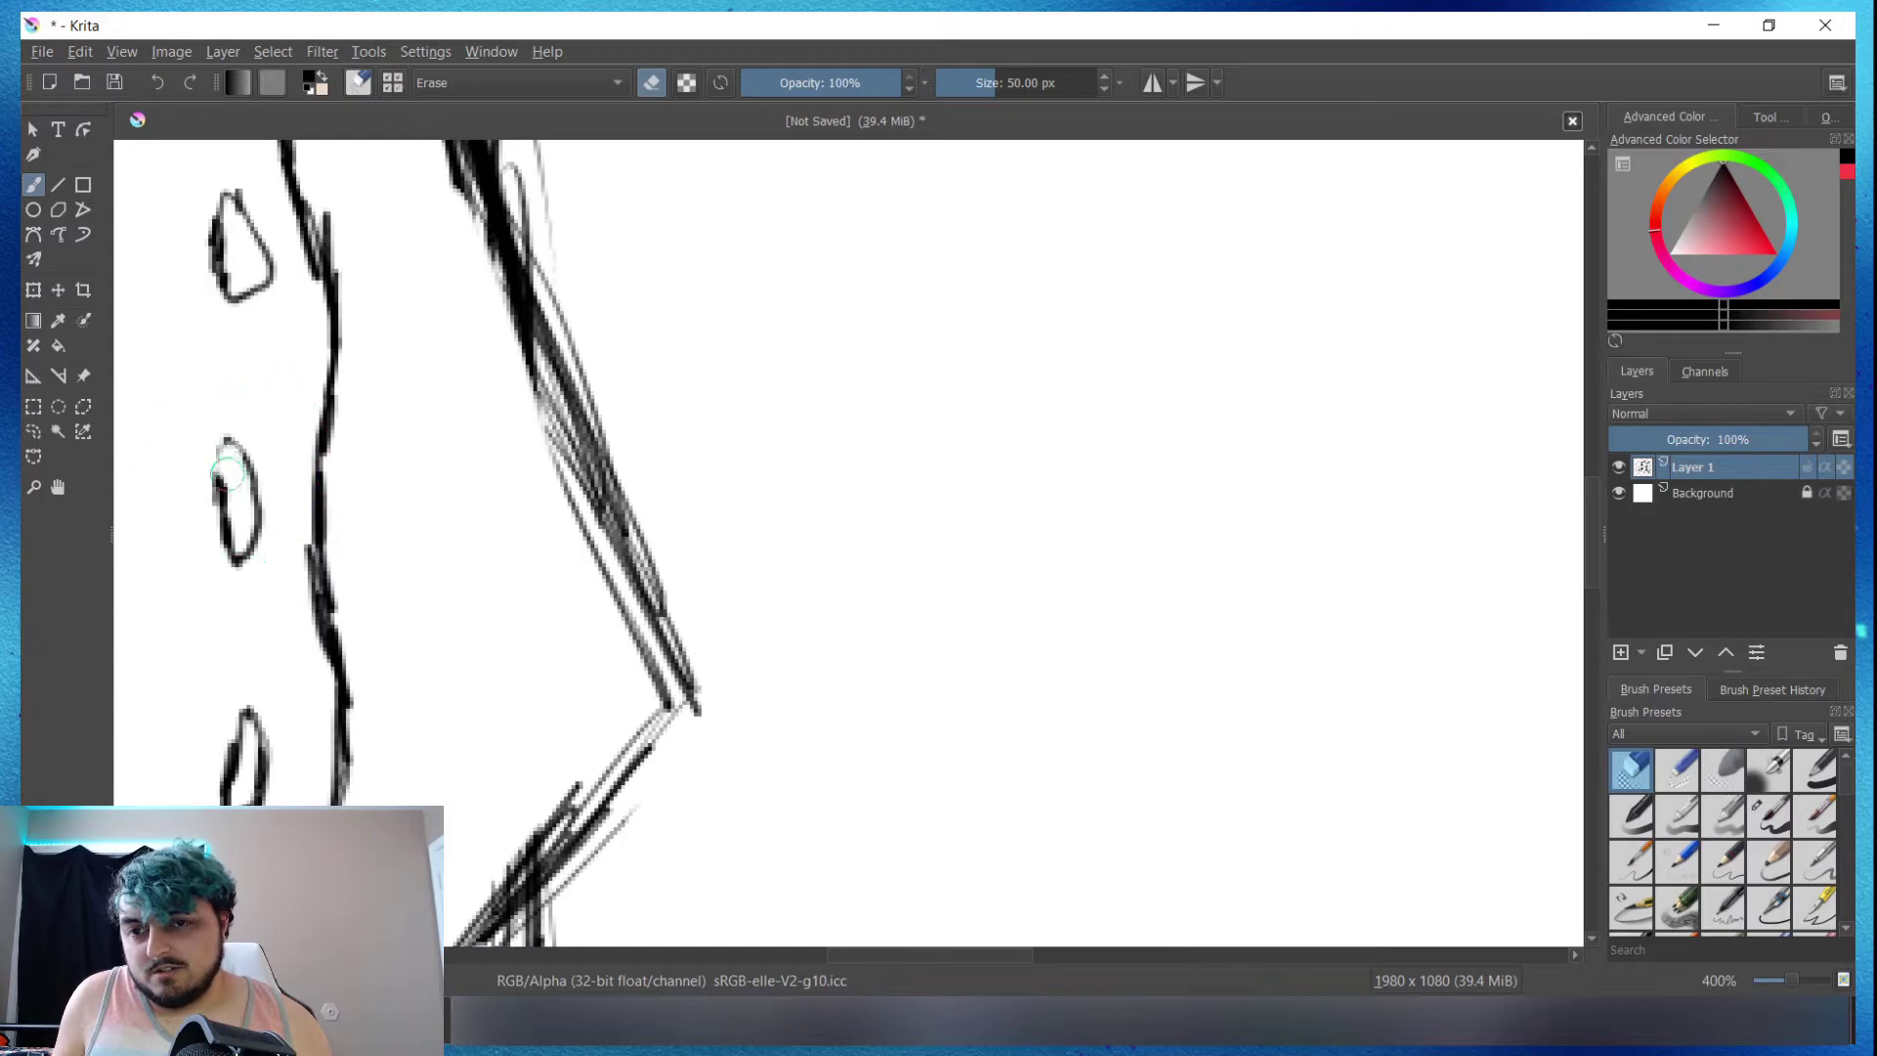
{"action": "key", "text": "ctrl+z"}
{"action": "left_click_drag", "start_coordinate": [231, 396], "coordinate": [231, 406]}
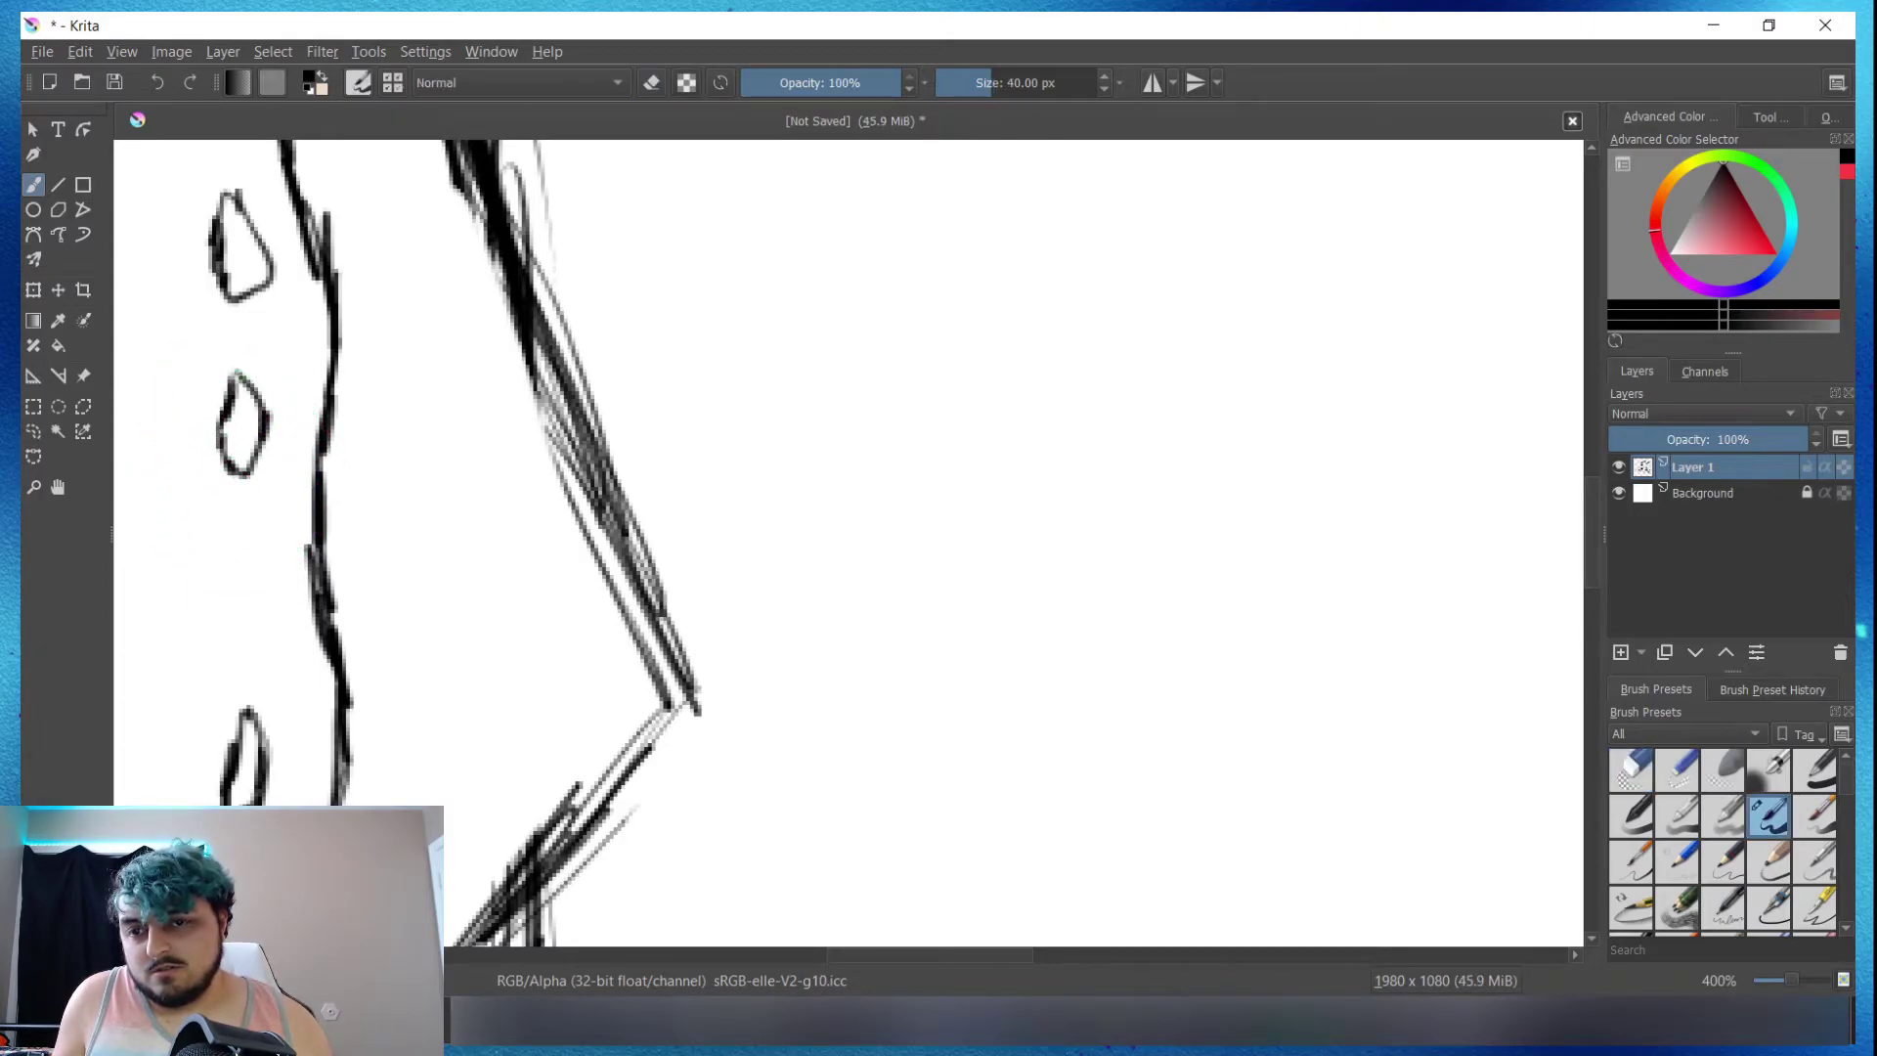
{"action": "left_click_drag", "start_coordinate": [224, 590], "coordinate": [260, 543]}
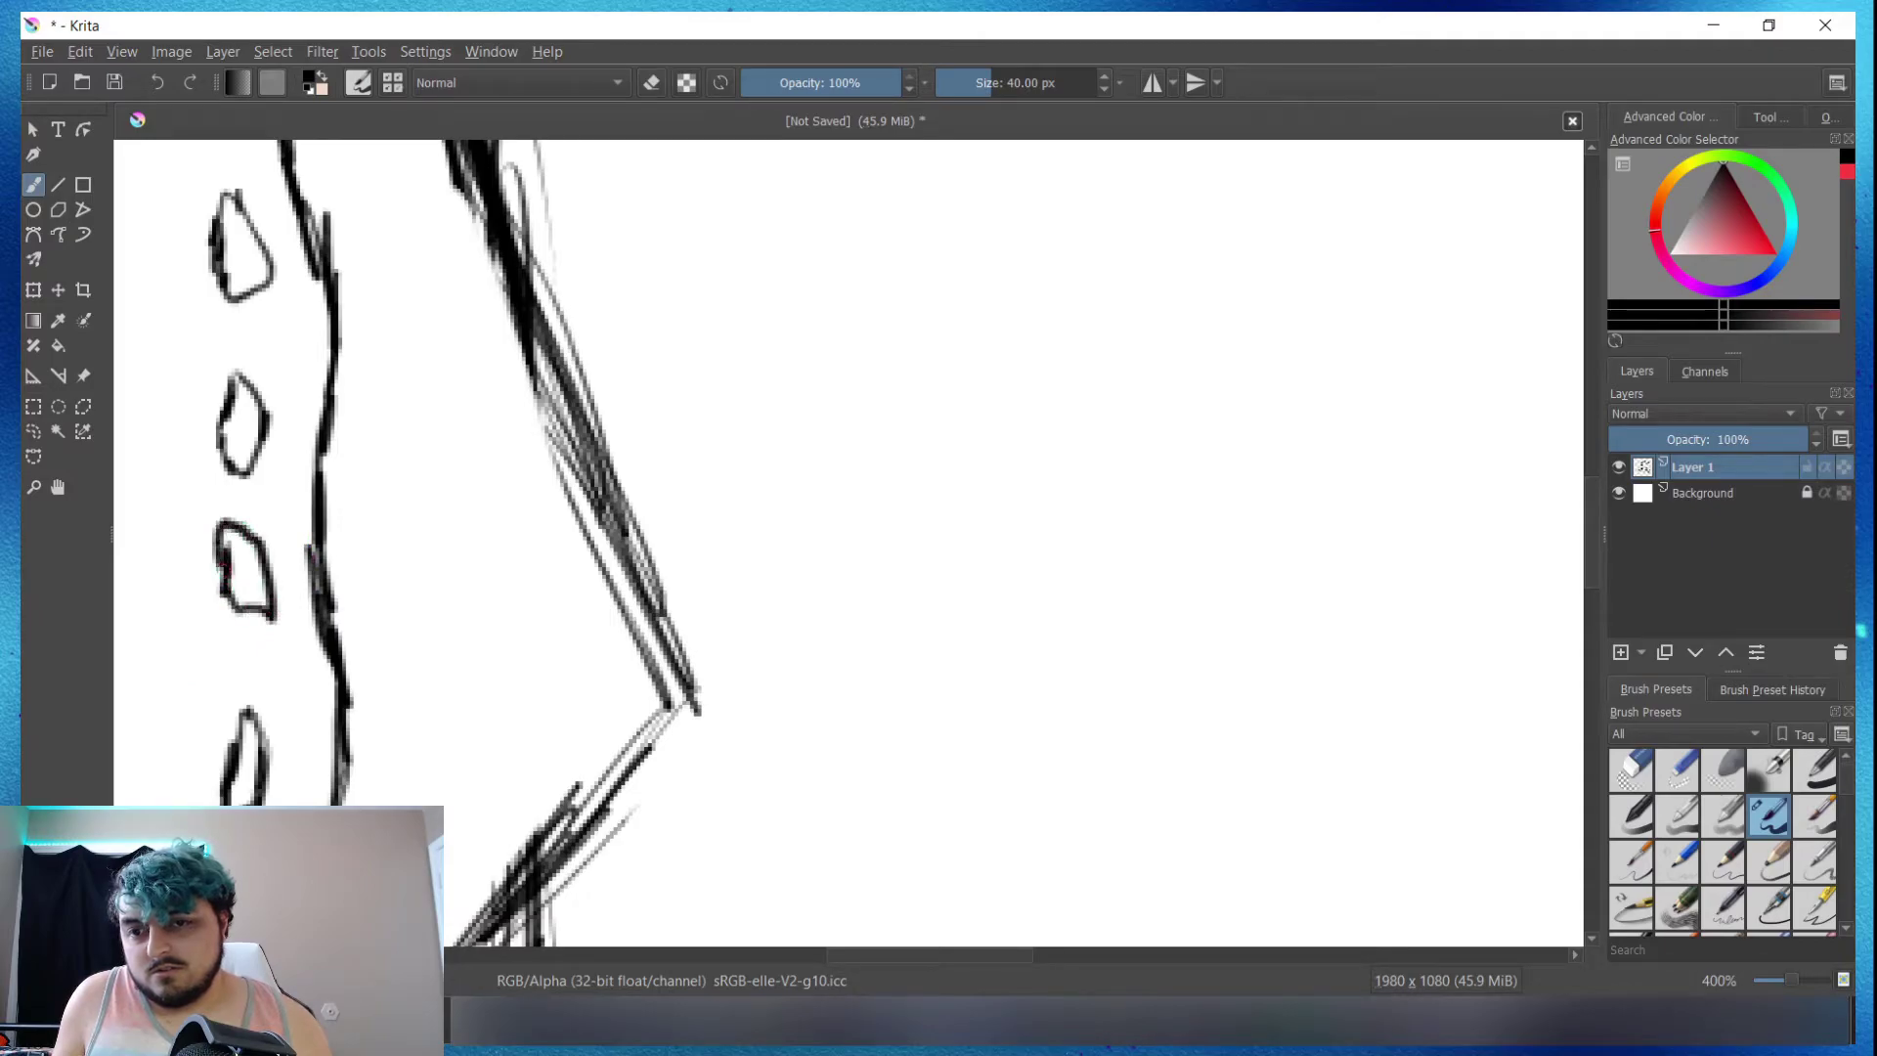
{"action": "scroll", "coordinate": [235, 547], "scroll_direction": "down", "scroll_amount": 2}
{"action": "scroll", "coordinate": [215, 469], "scroll_direction": "down", "scroll_amount": 3}
Step: Scroll over the hood and zoom out to review the spot row
{"action": "scroll", "coordinate": [200, 371], "scroll_direction": "up", "scroll_amount": 2}
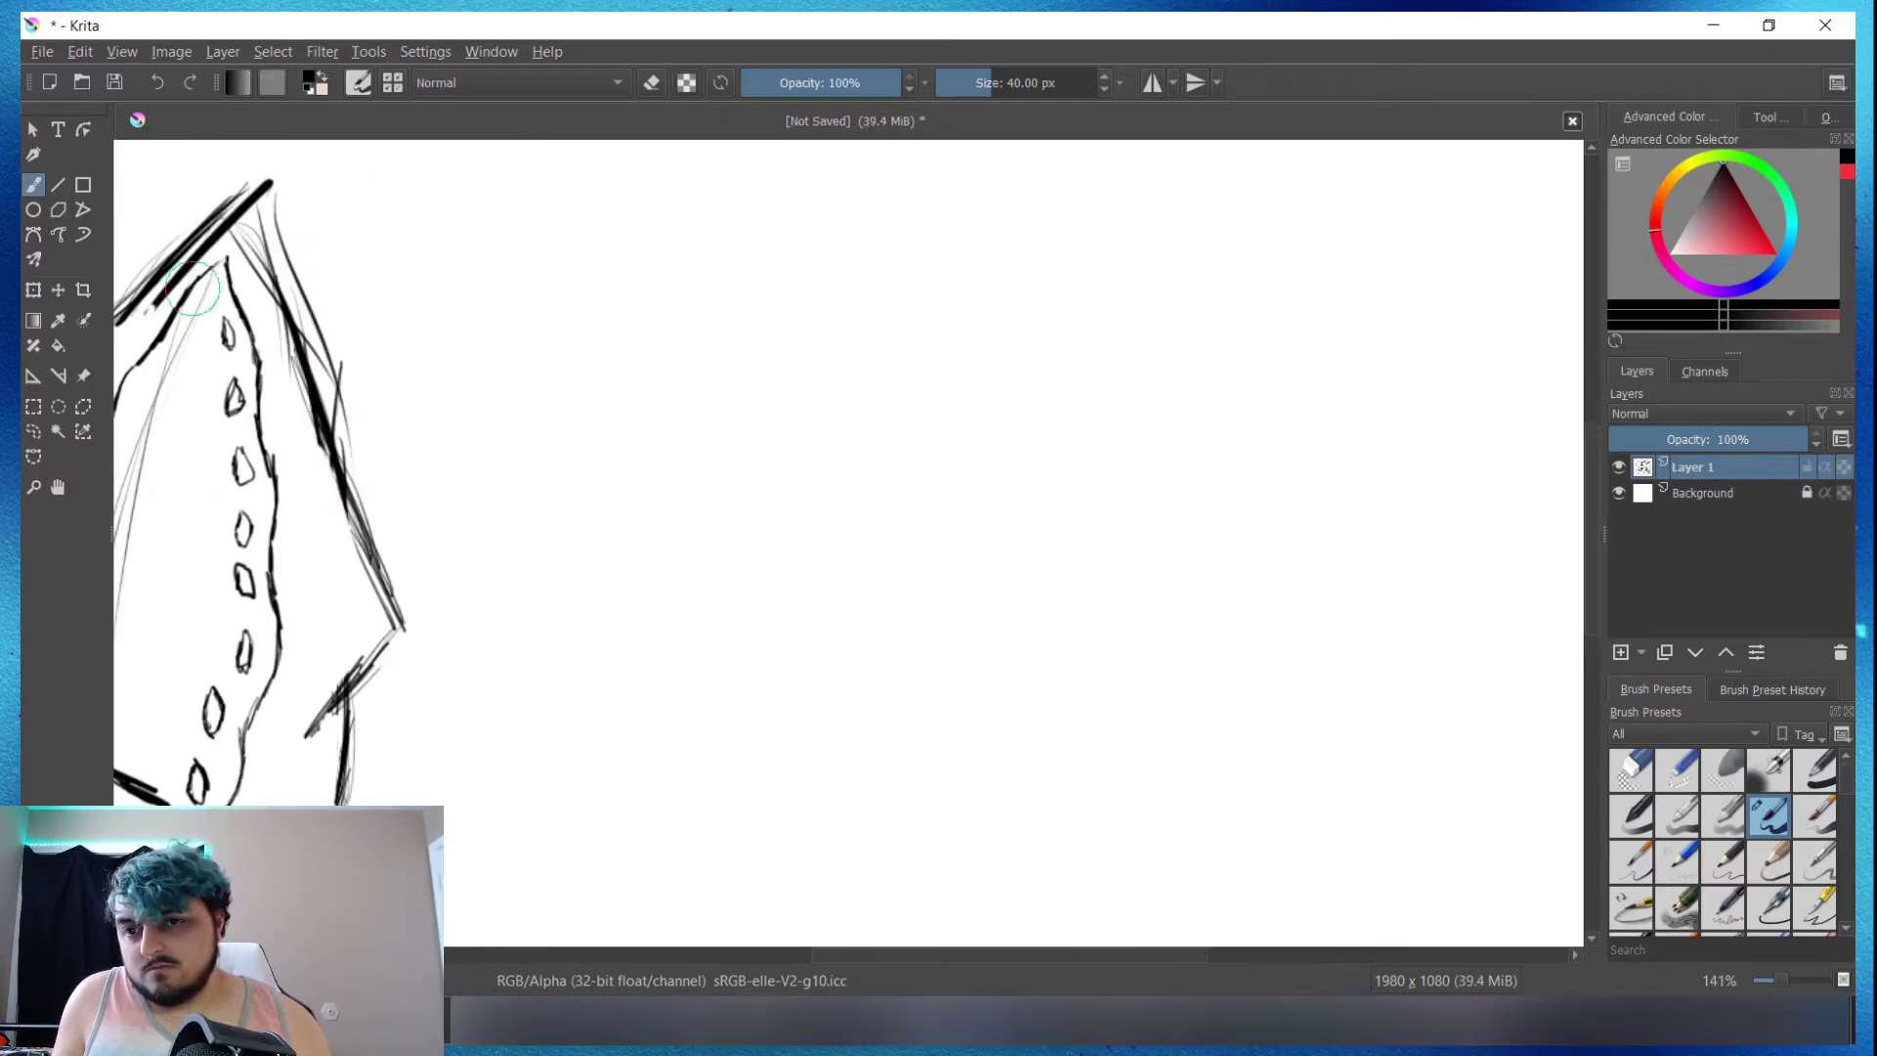
{"action": "scroll", "coordinate": [192, 286], "scroll_direction": "up", "scroll_amount": 4}
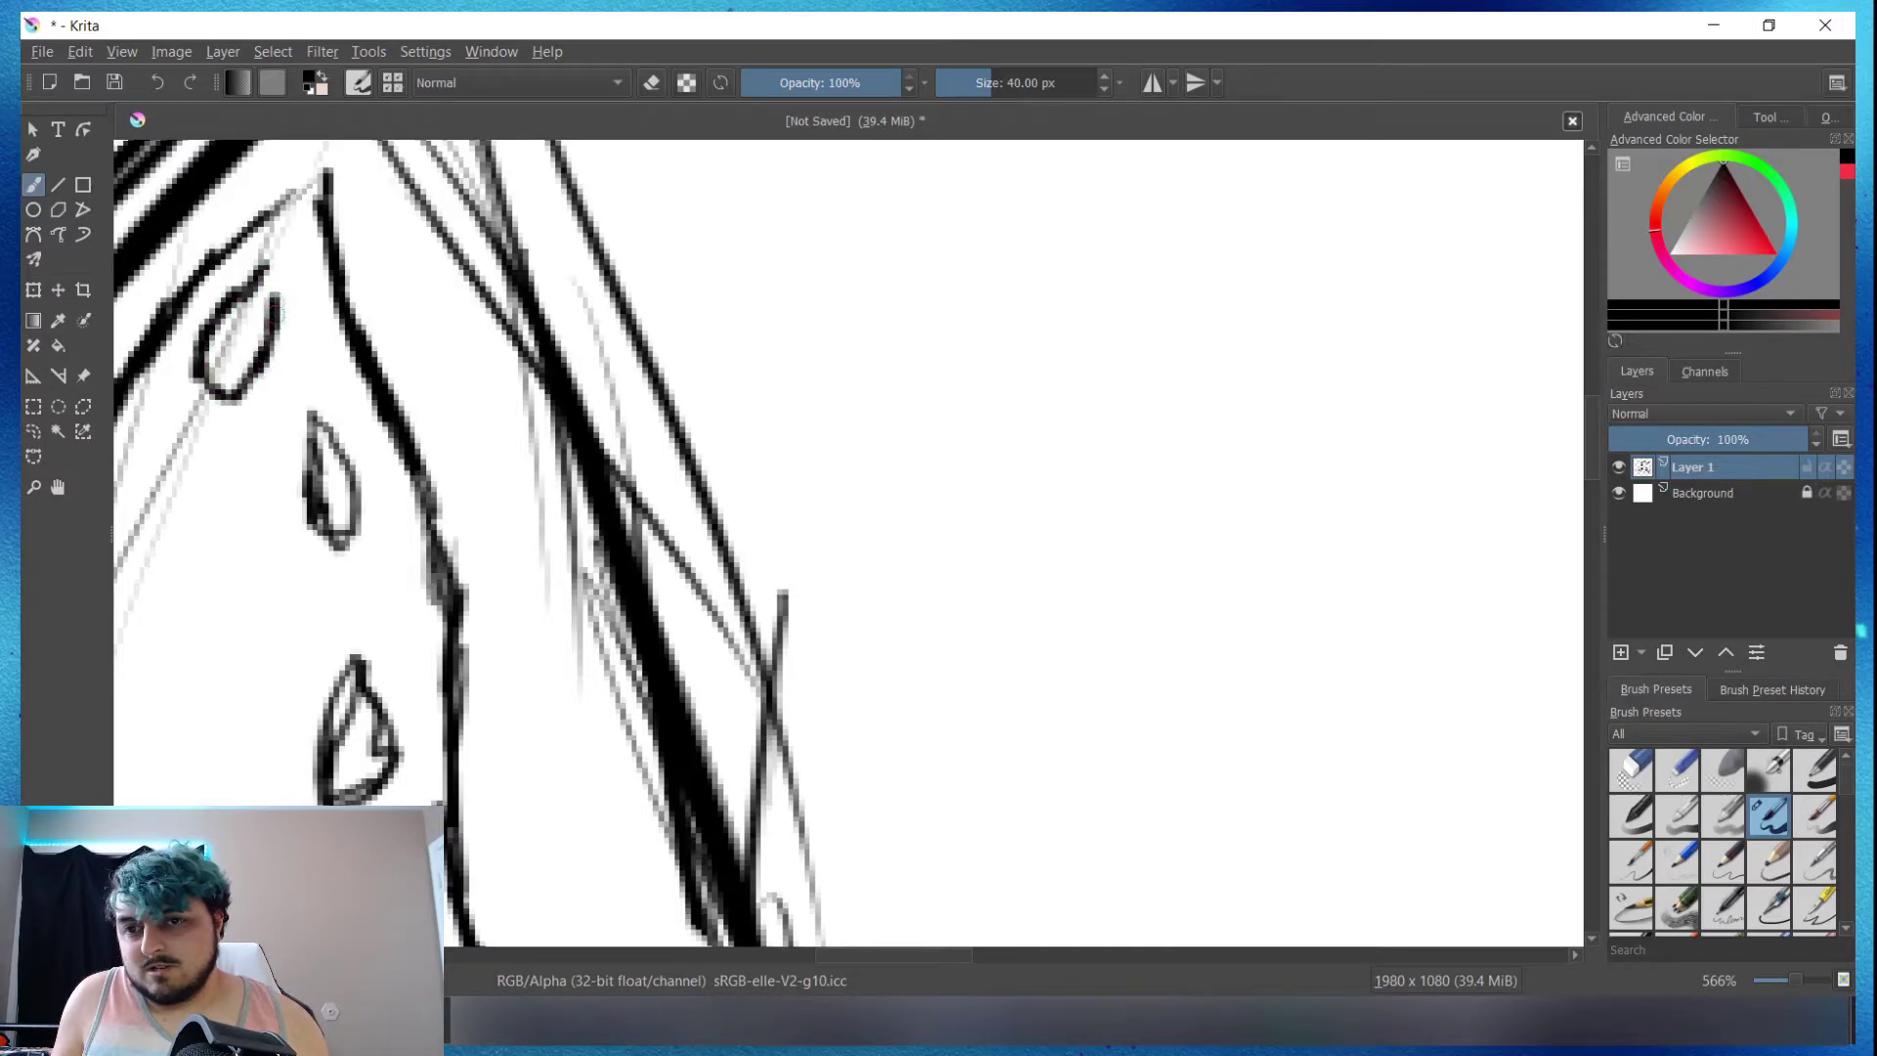
{"action": "scroll", "coordinate": [336, 293], "scroll_direction": "down", "scroll_amount": 2}
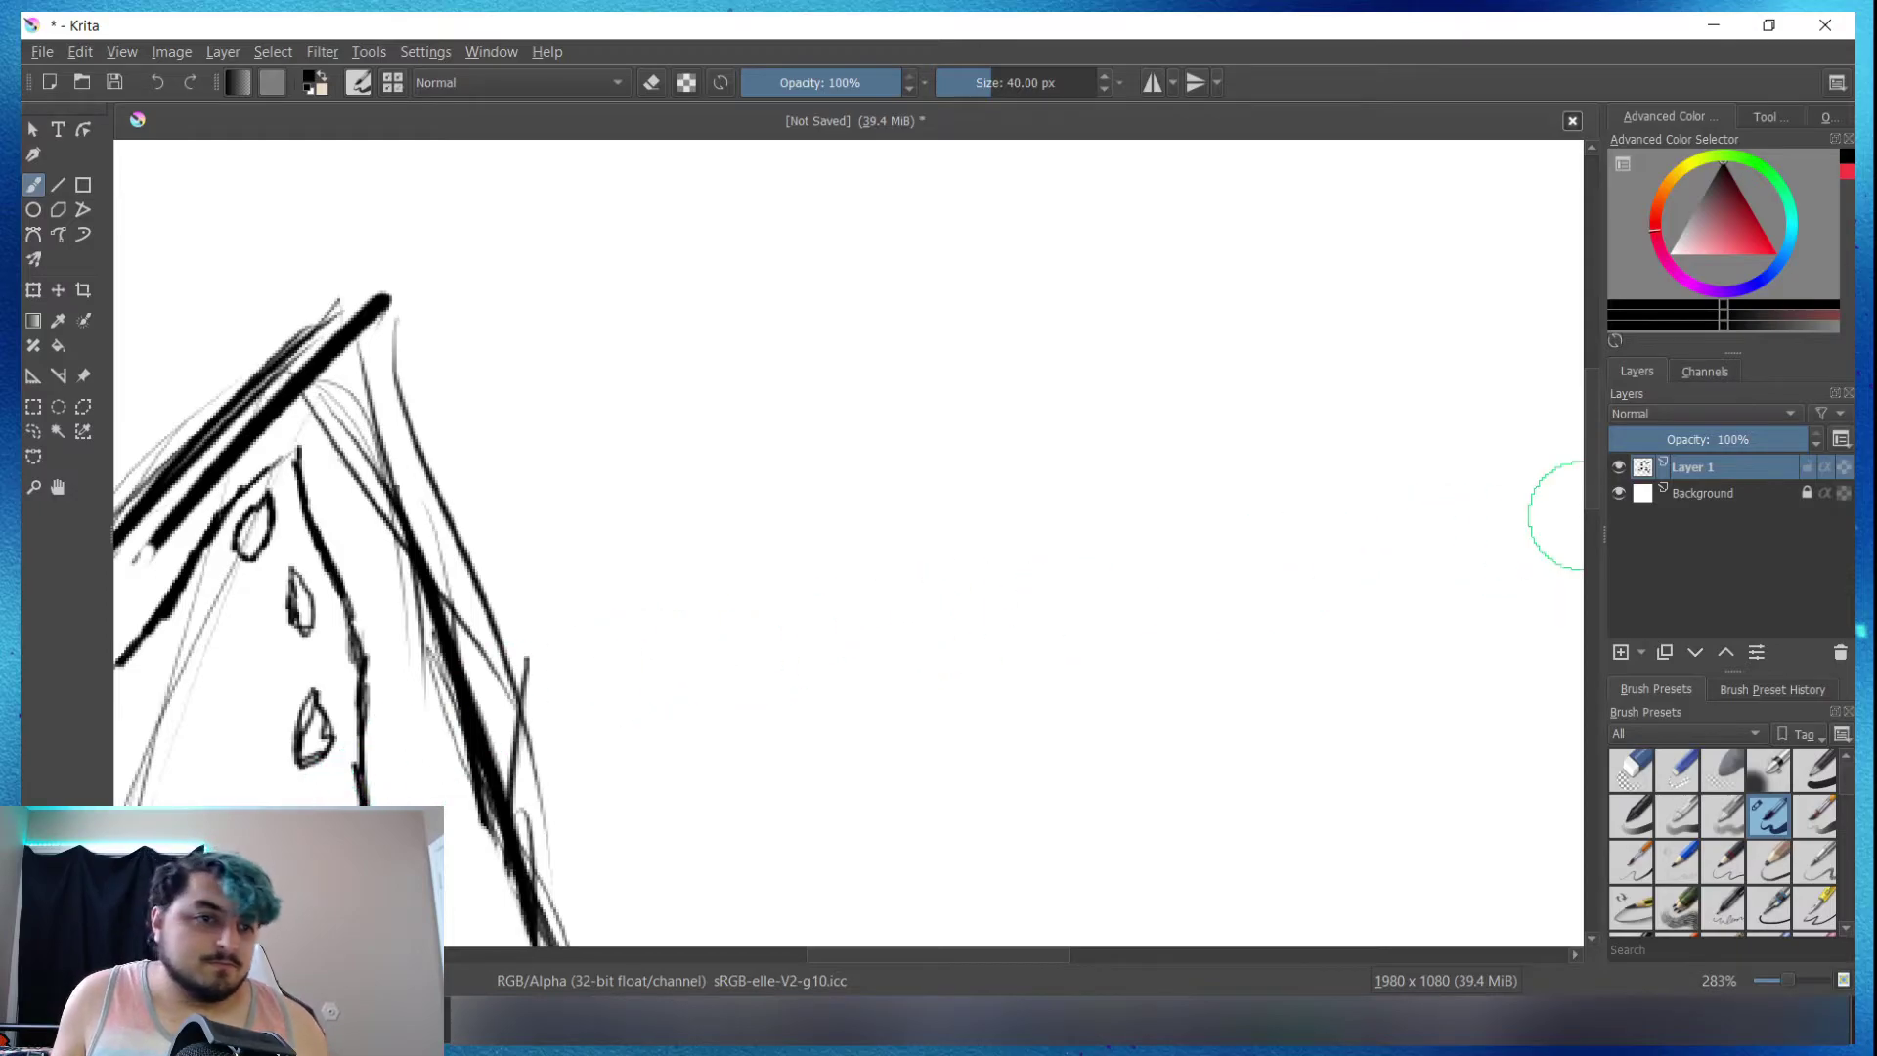
{"action": "scroll", "coordinate": [1554, 515], "scroll_direction": "down", "scroll_amount": 3}
{"action": "scroll", "coordinate": [1554, 293], "scroll_direction": "down", "scroll_amount": 3}
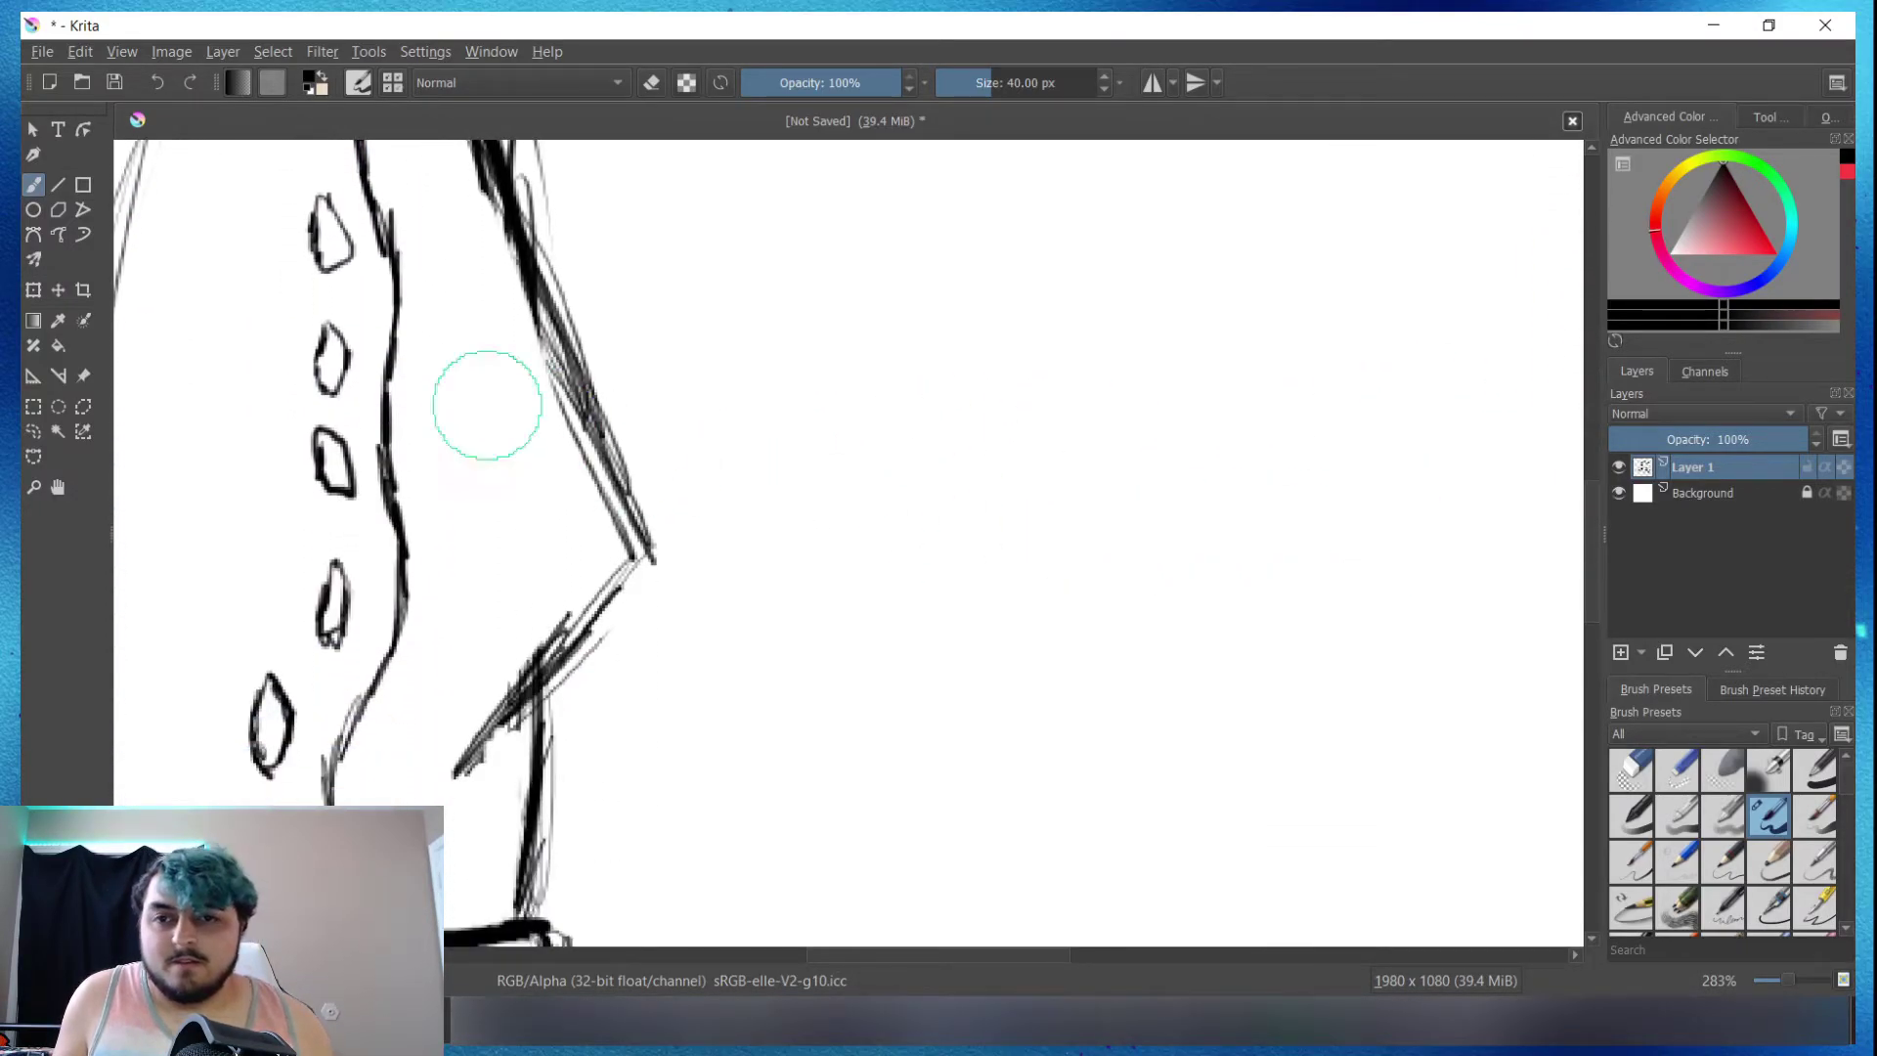
{"action": "scroll", "coordinate": [327, 356], "scroll_direction": "down", "scroll_amount": 1}
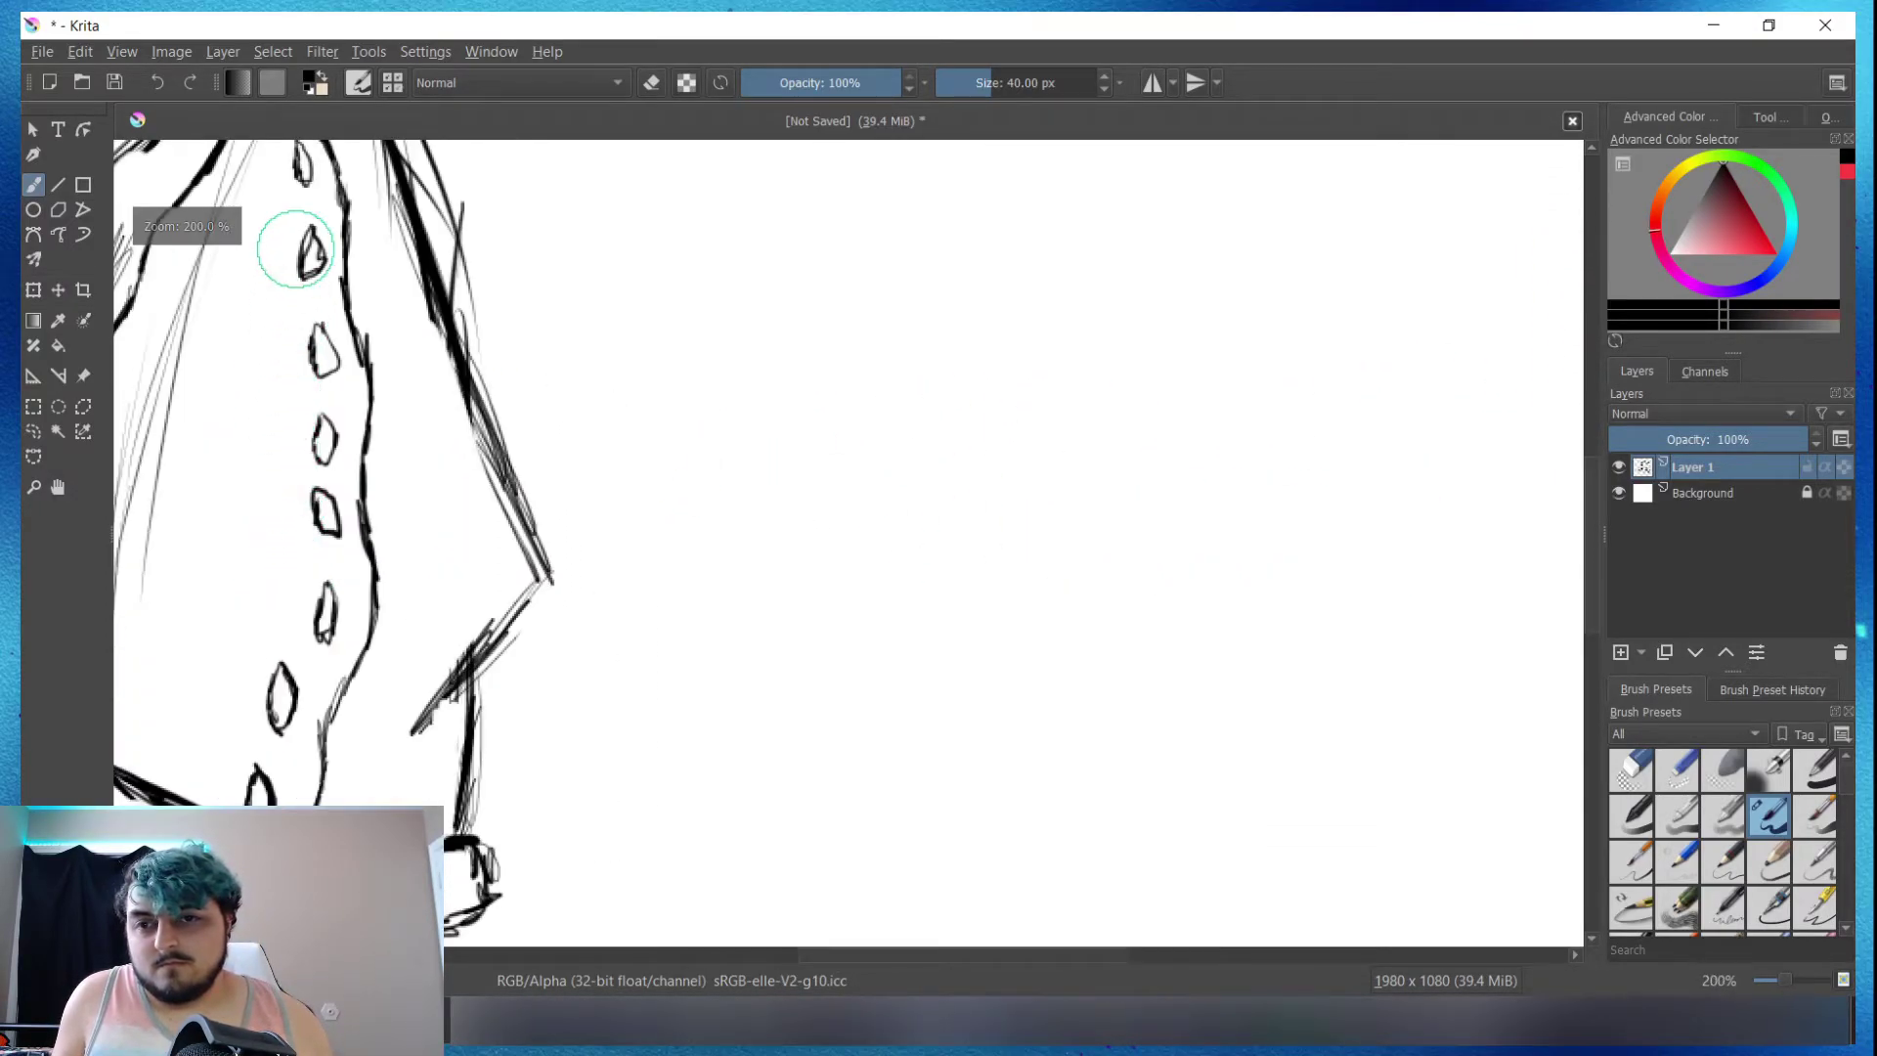
{"action": "scroll", "coordinate": [296, 248], "scroll_direction": "down", "scroll_amount": 1}
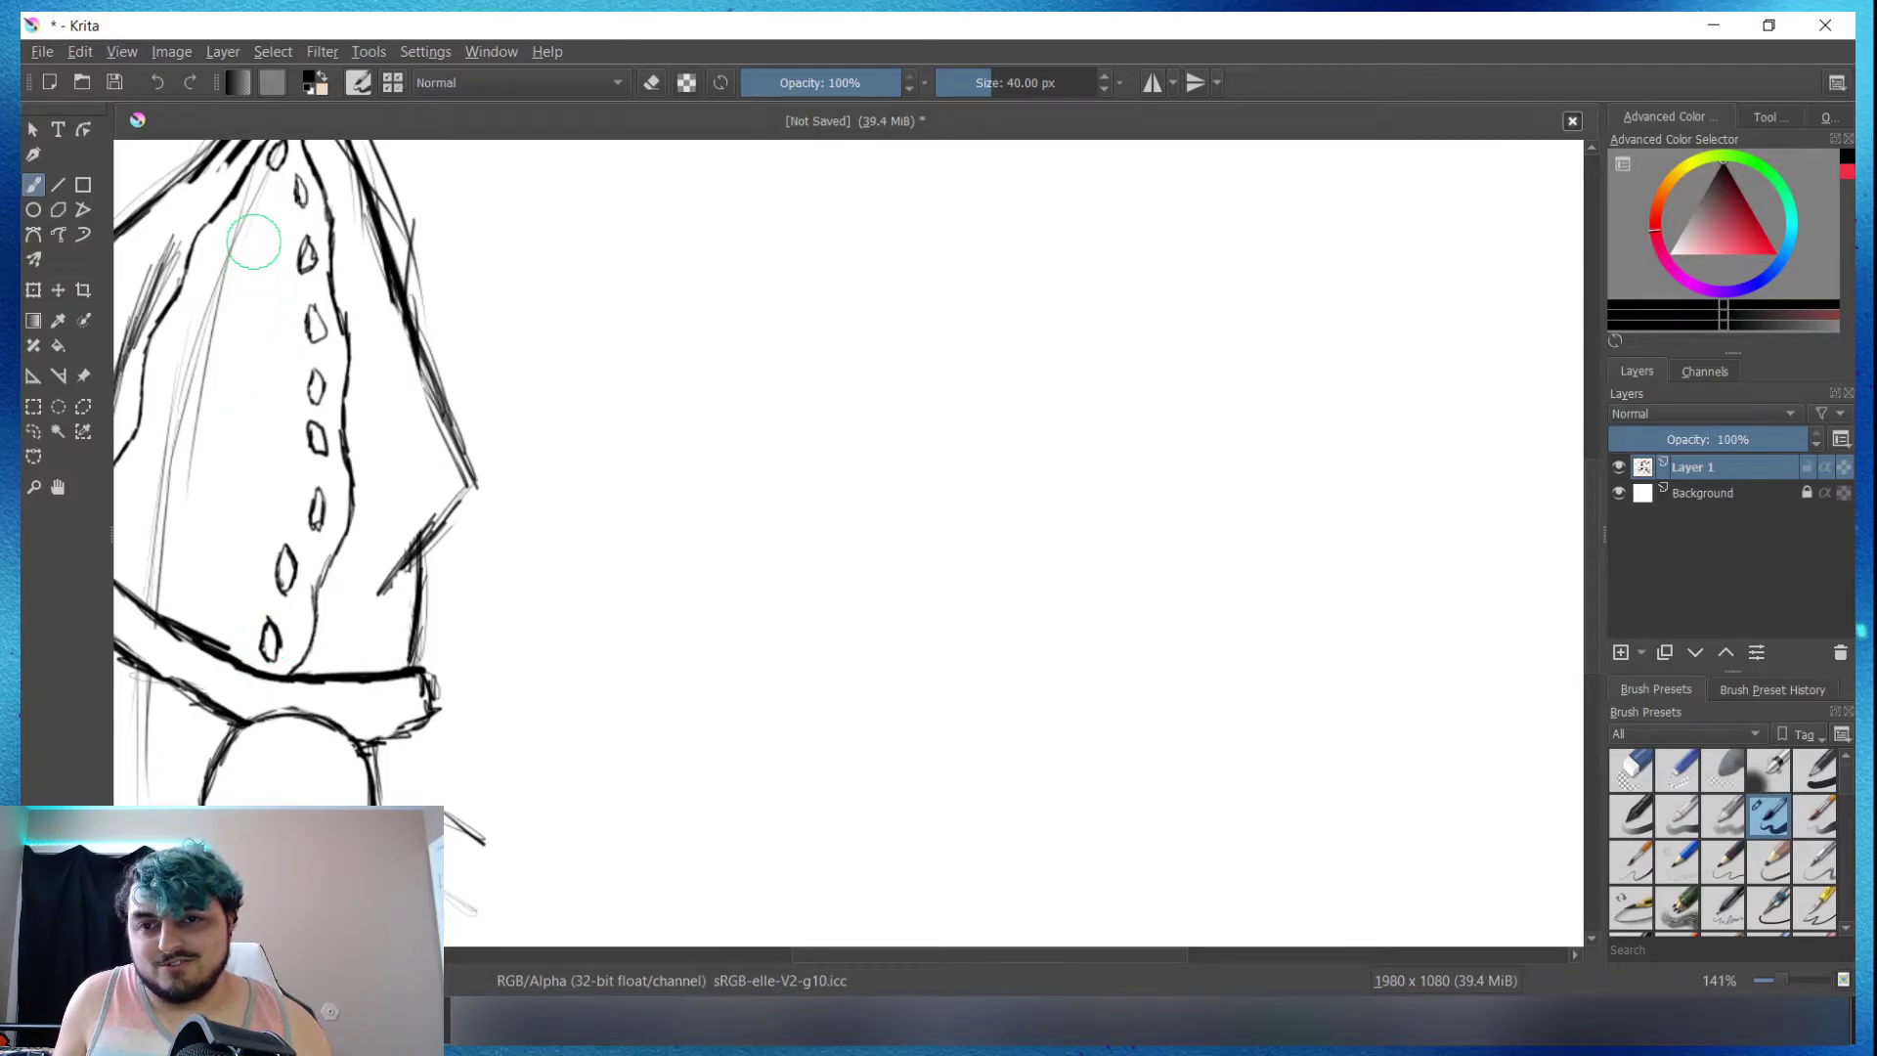
{"action": "scroll", "coordinate": [256, 247], "scroll_direction": "down", "scroll_amount": 1}
{"action": "scroll", "coordinate": [256, 247], "scroll_direction": "up", "scroll_amount": 3}
{"action": "key", "text": "e"}
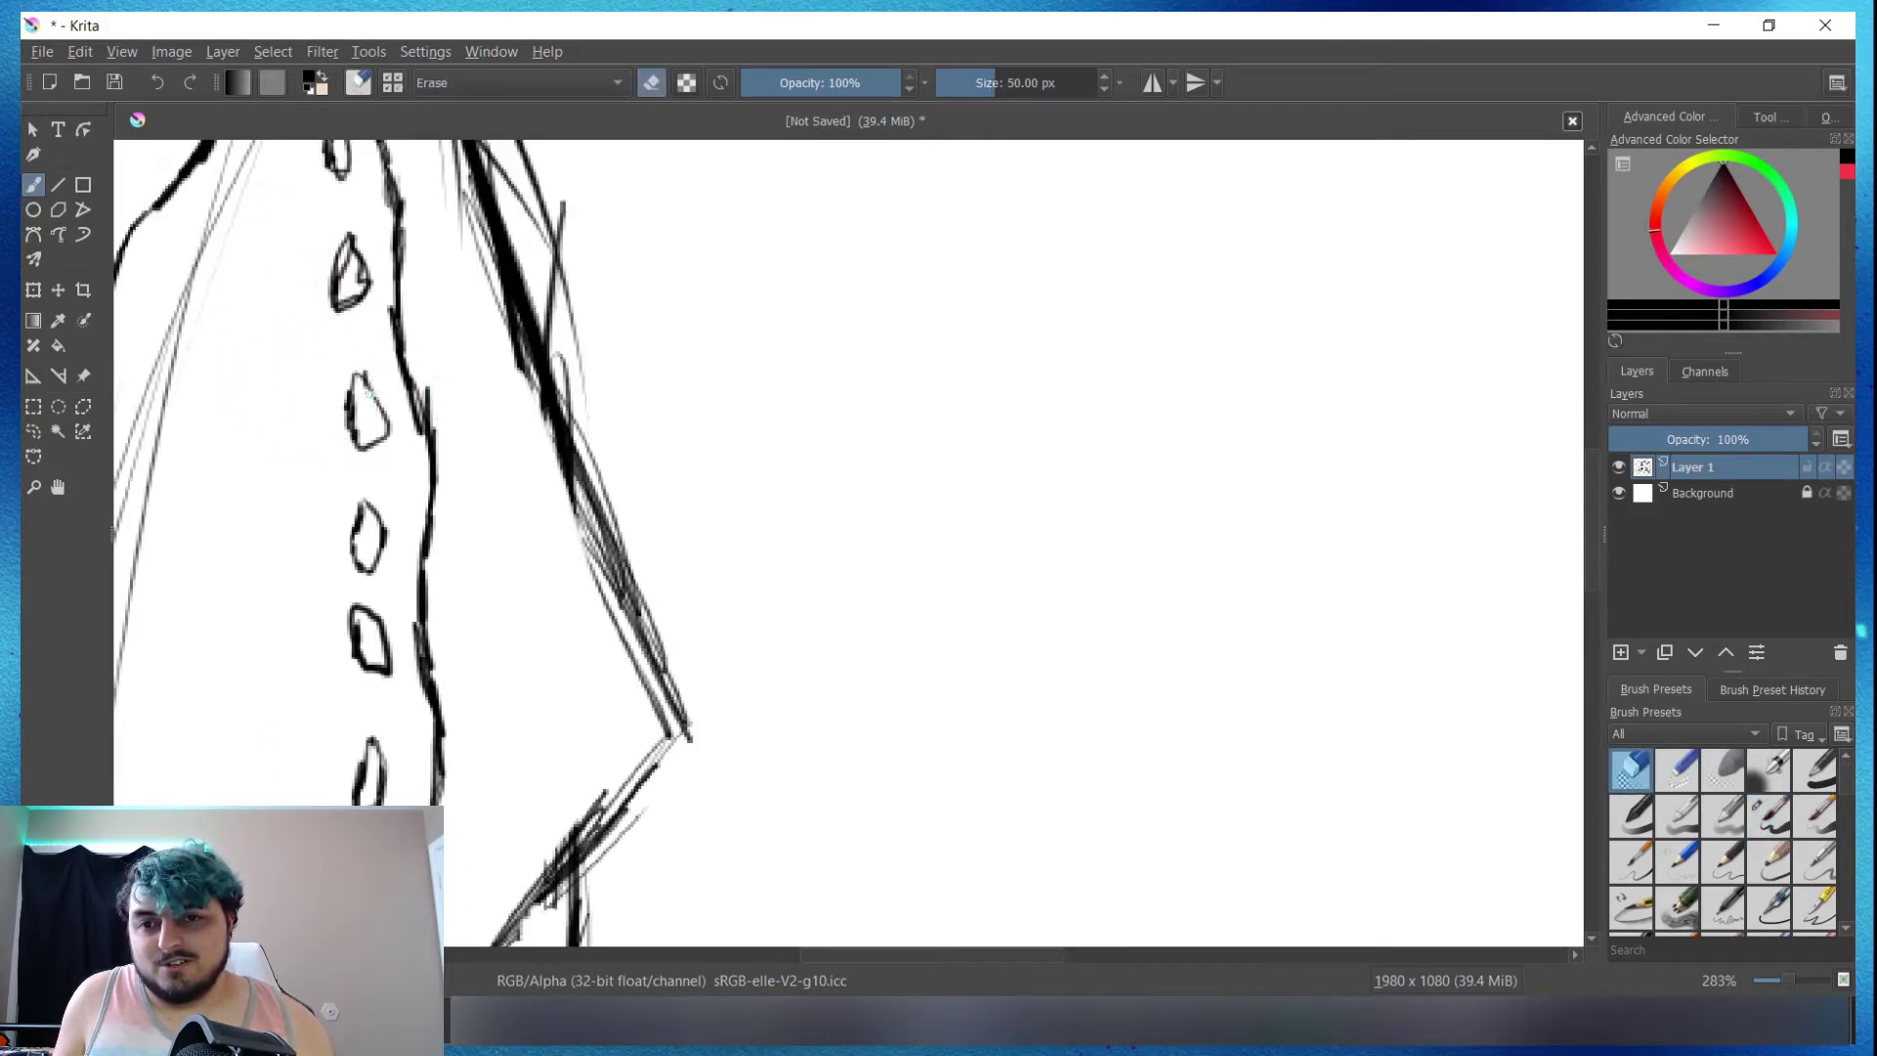
{"action": "key", "text": "e"}
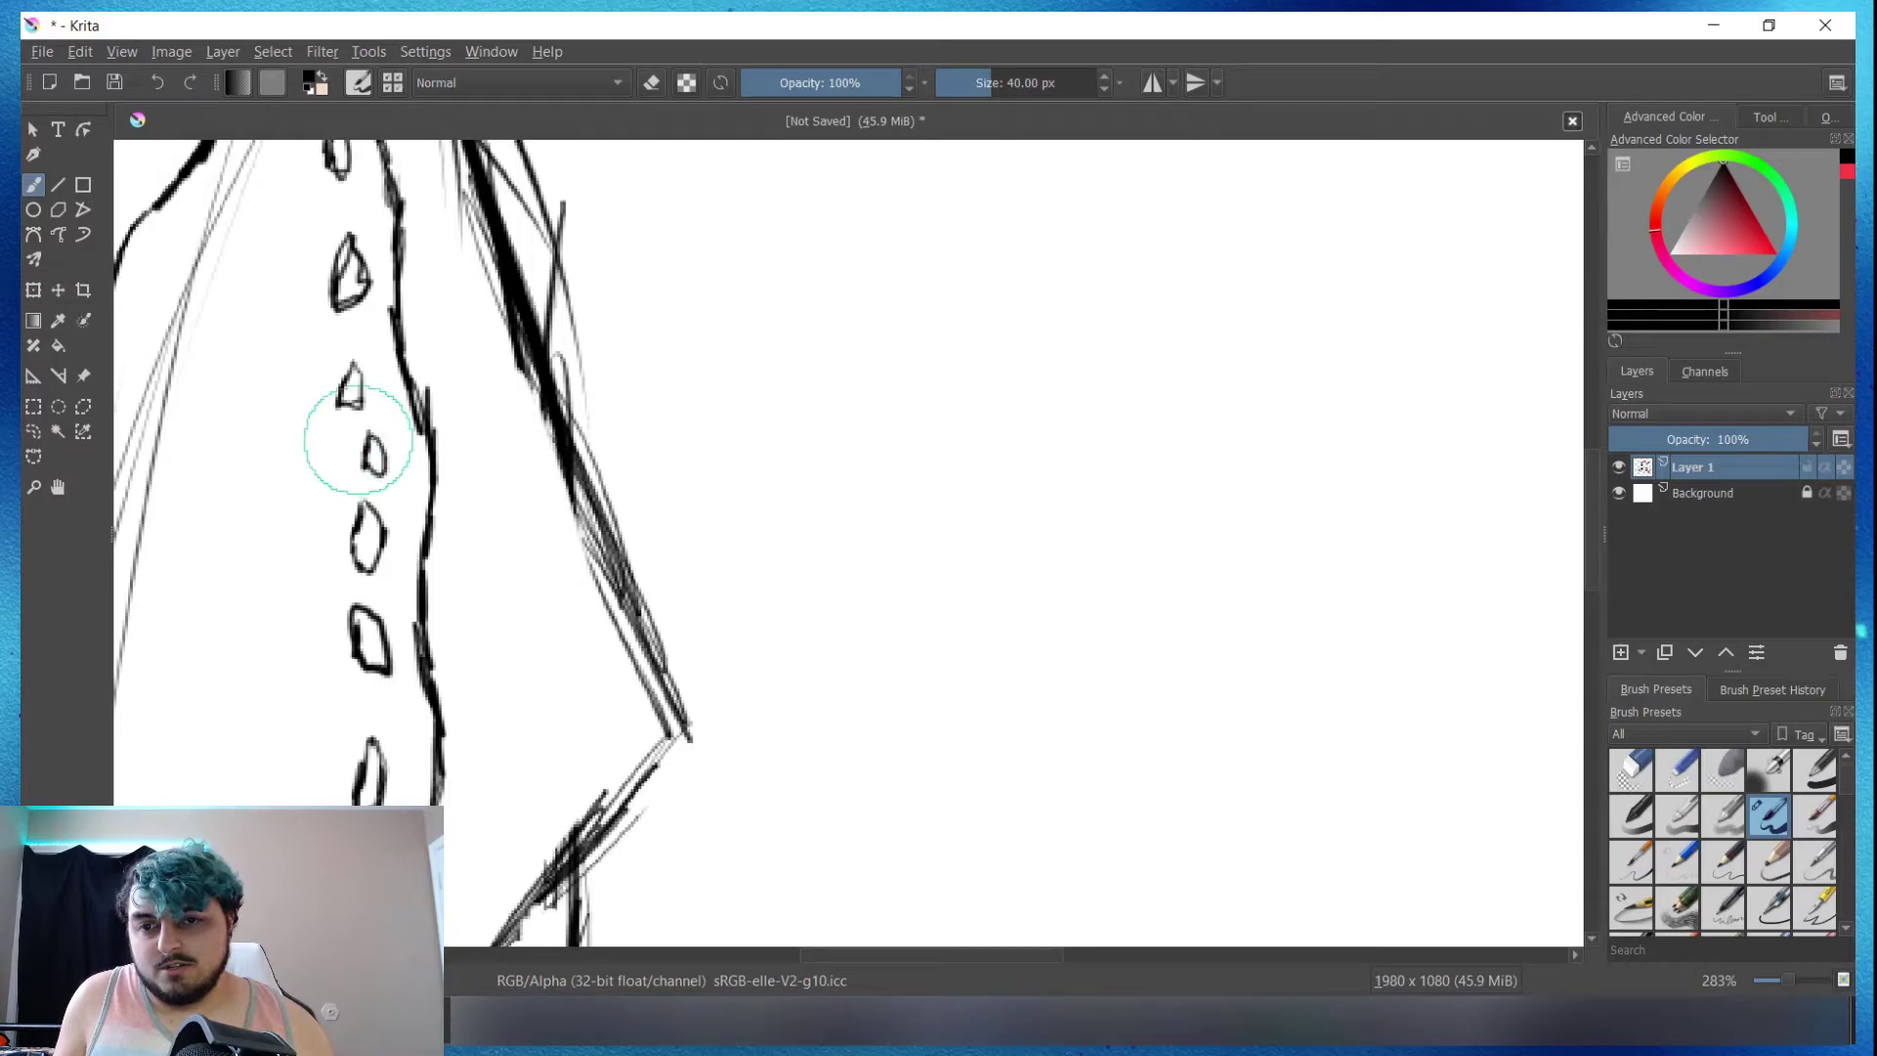
{"action": "key", "text": "1"}
{"action": "scroll", "coordinate": [224, 493], "scroll_direction": "up", "scroll_amount": 2}
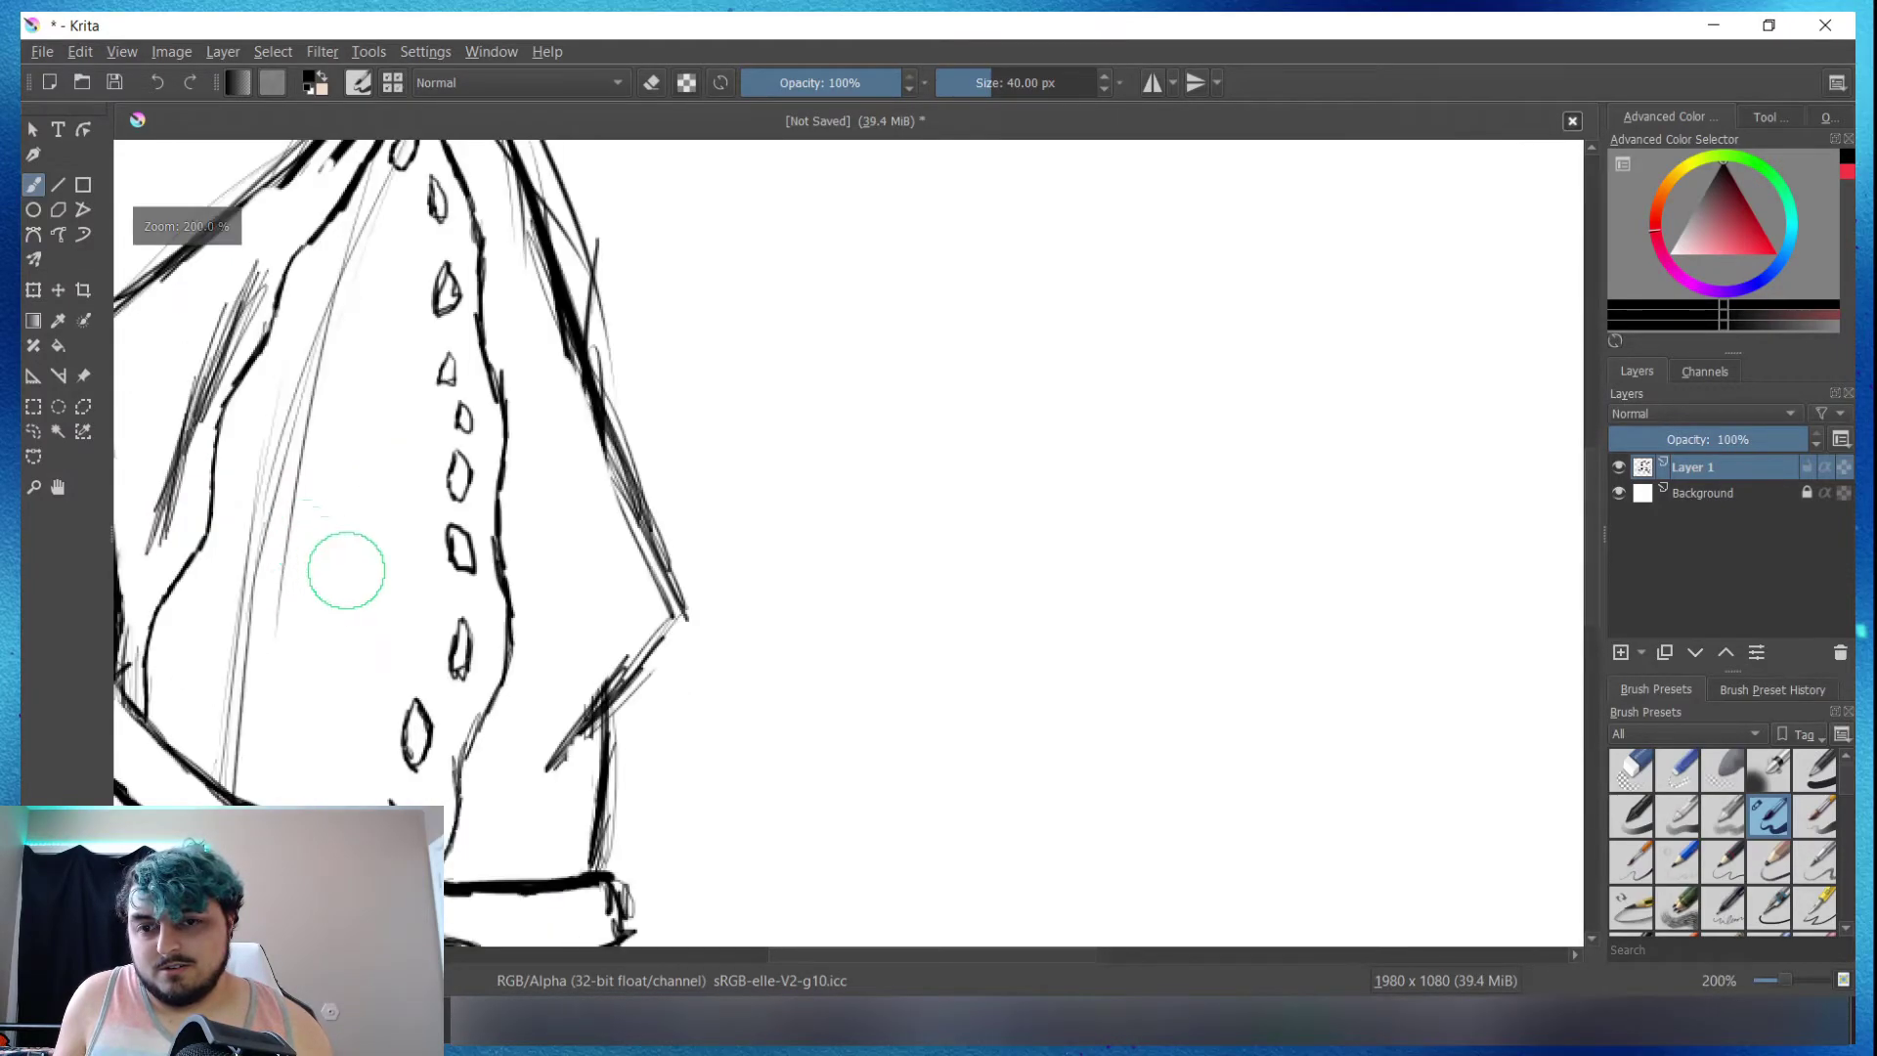
{"action": "scroll", "coordinate": [348, 566], "scroll_direction": "up", "scroll_amount": 2}
Step: Erase a stray hood dot and two misplaced lower spots, then review the whole drawing
{"action": "key", "text": "e"}
{"action": "left_click_drag", "start_coordinate": [461, 637], "coordinate": [562, 680]}
{"action": "scroll", "coordinate": [482, 440], "scroll_direction": "down", "scroll_amount": 3}
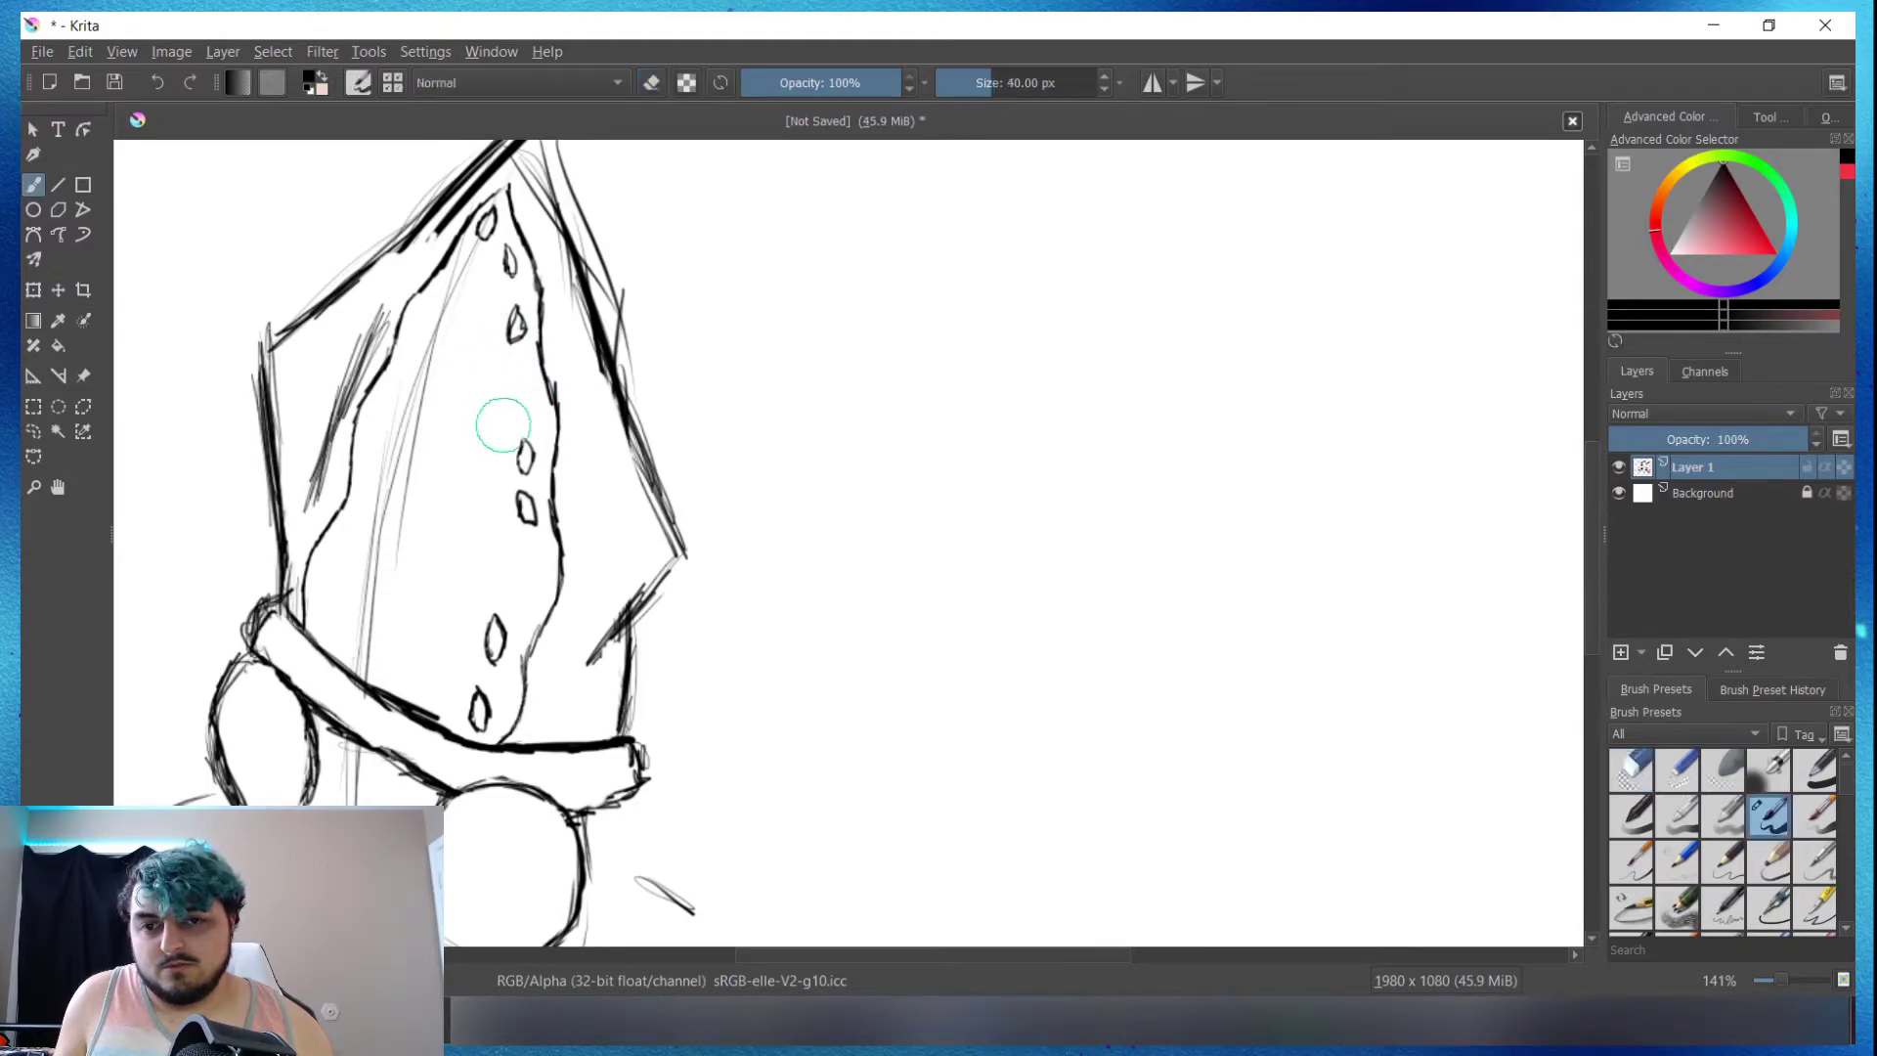
{"action": "left_click_drag", "start_coordinate": [525, 449], "coordinate": [520, 505]}
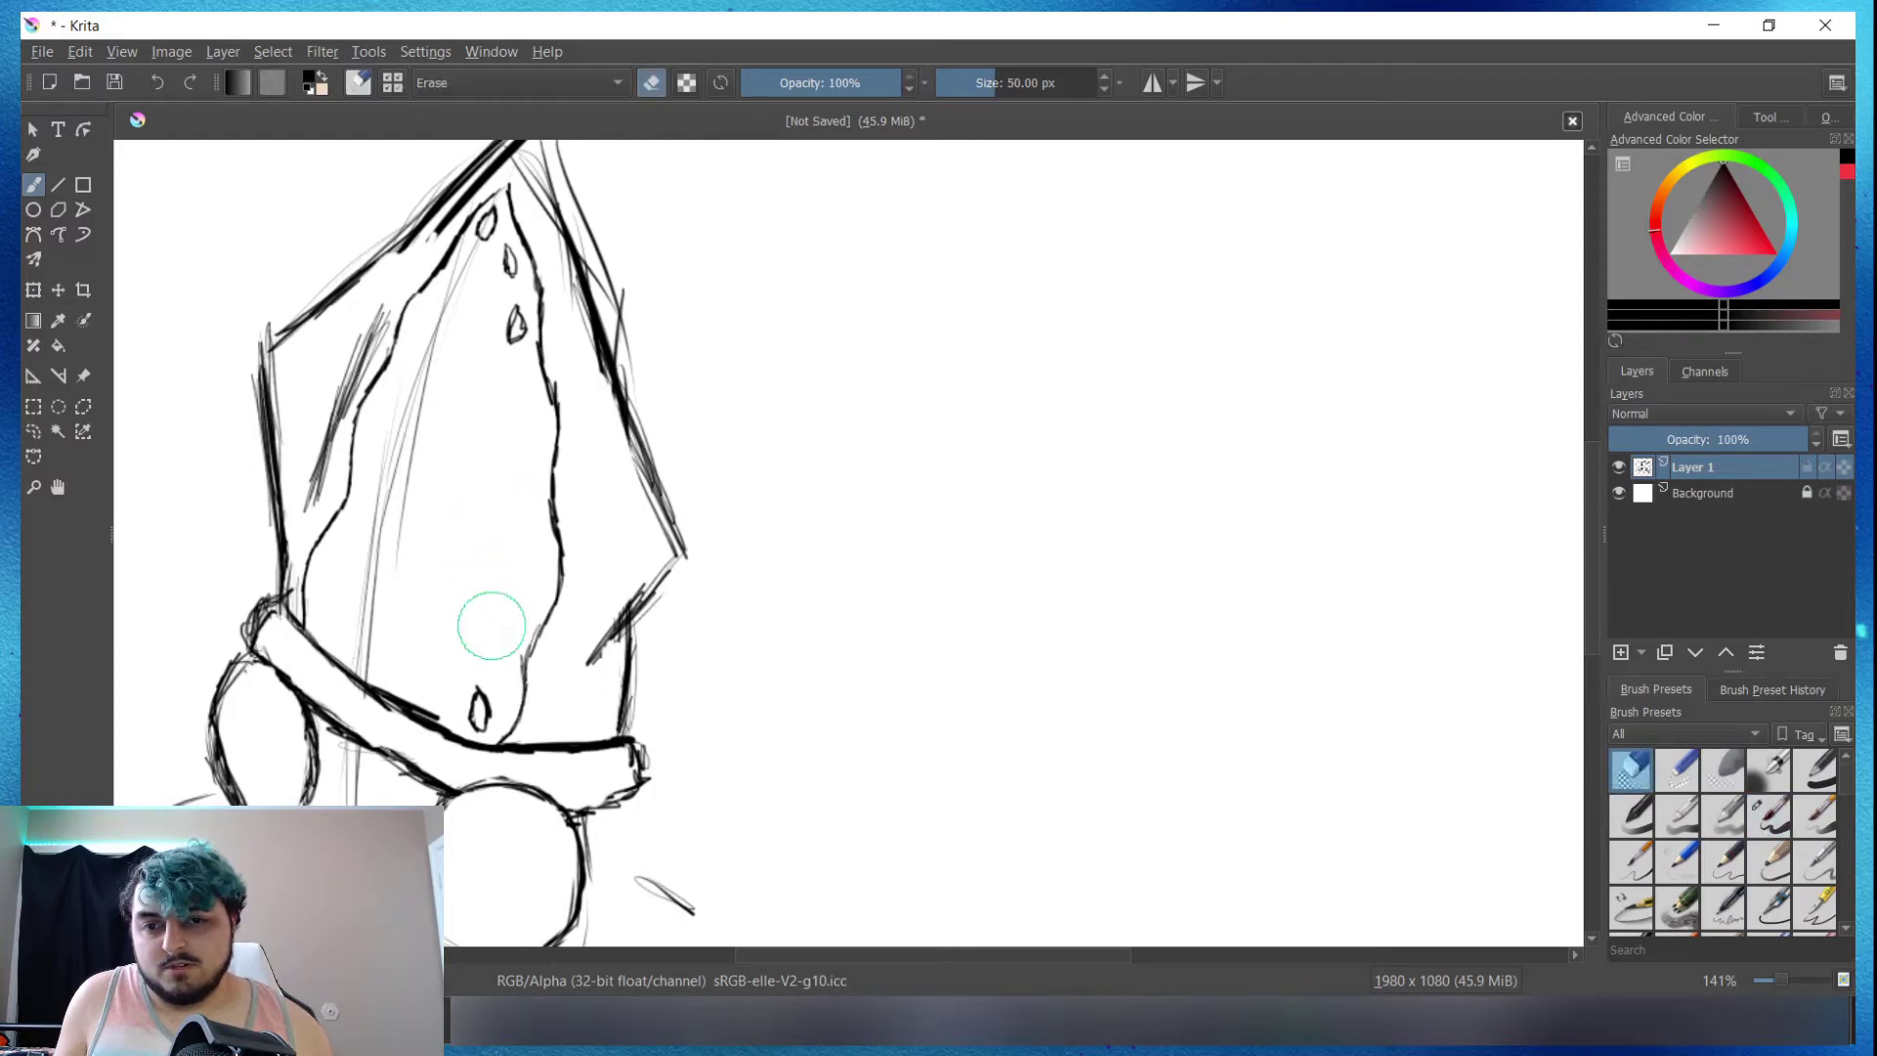
{"action": "key", "text": "slash"}
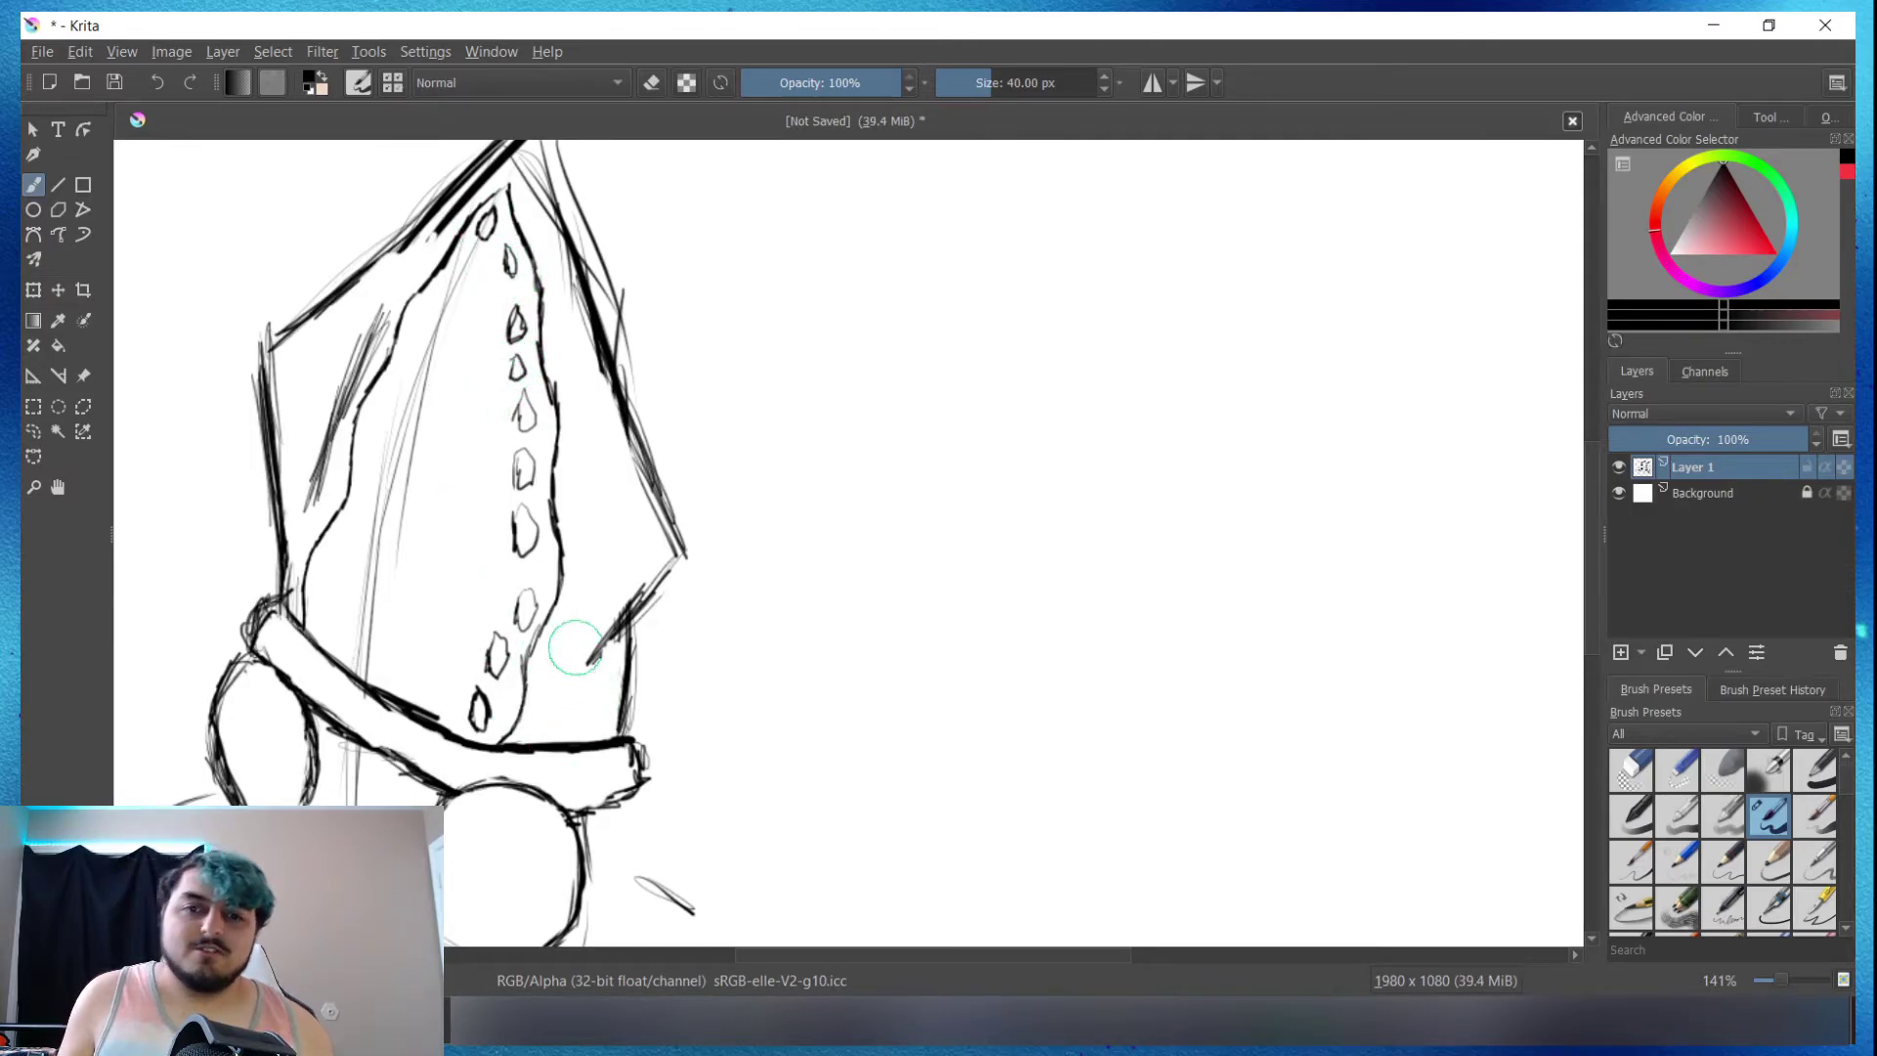
{"action": "key", "text": "1"}
{"action": "scroll", "coordinate": [371, 611], "scroll_direction": "up", "scroll_amount": 1}
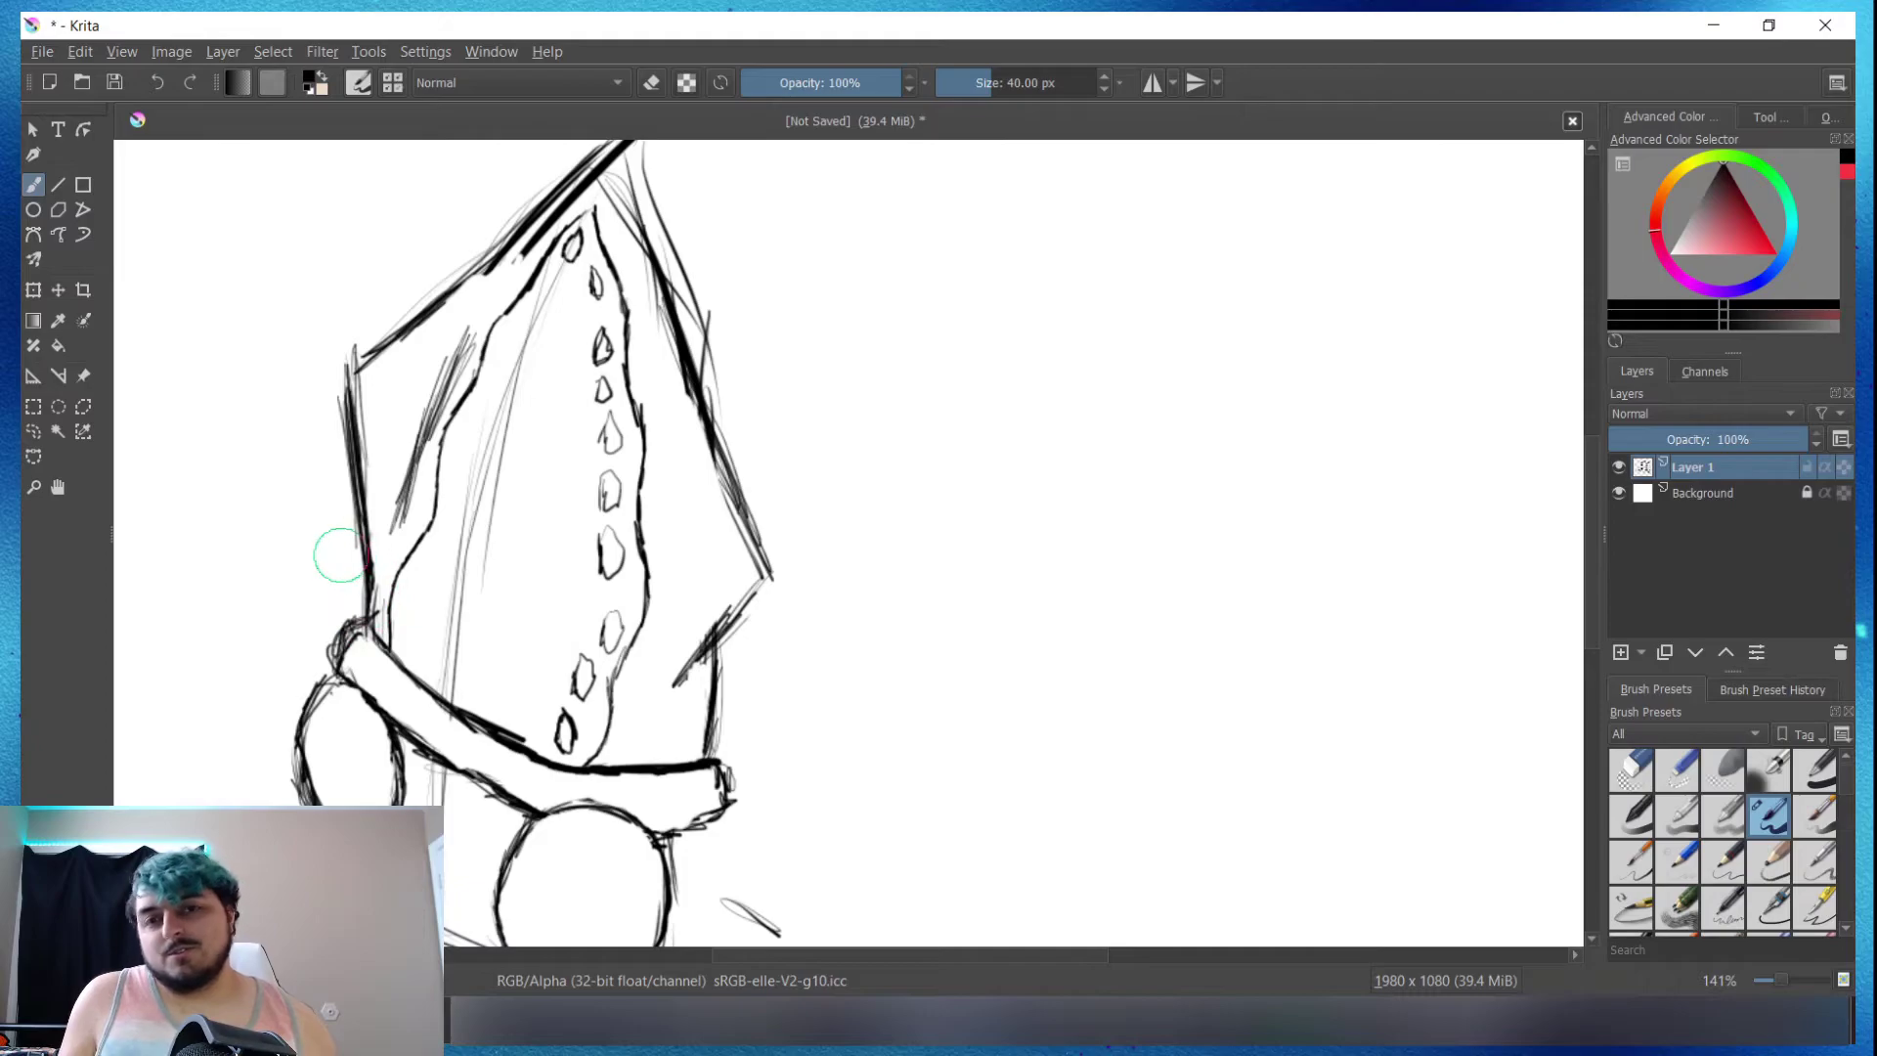
Step: Ink a bold small highlight circle inside the lower goggle eye
{"action": "scroll", "coordinate": [482, 607], "scroll_direction": "down", "scroll_amount": 1}
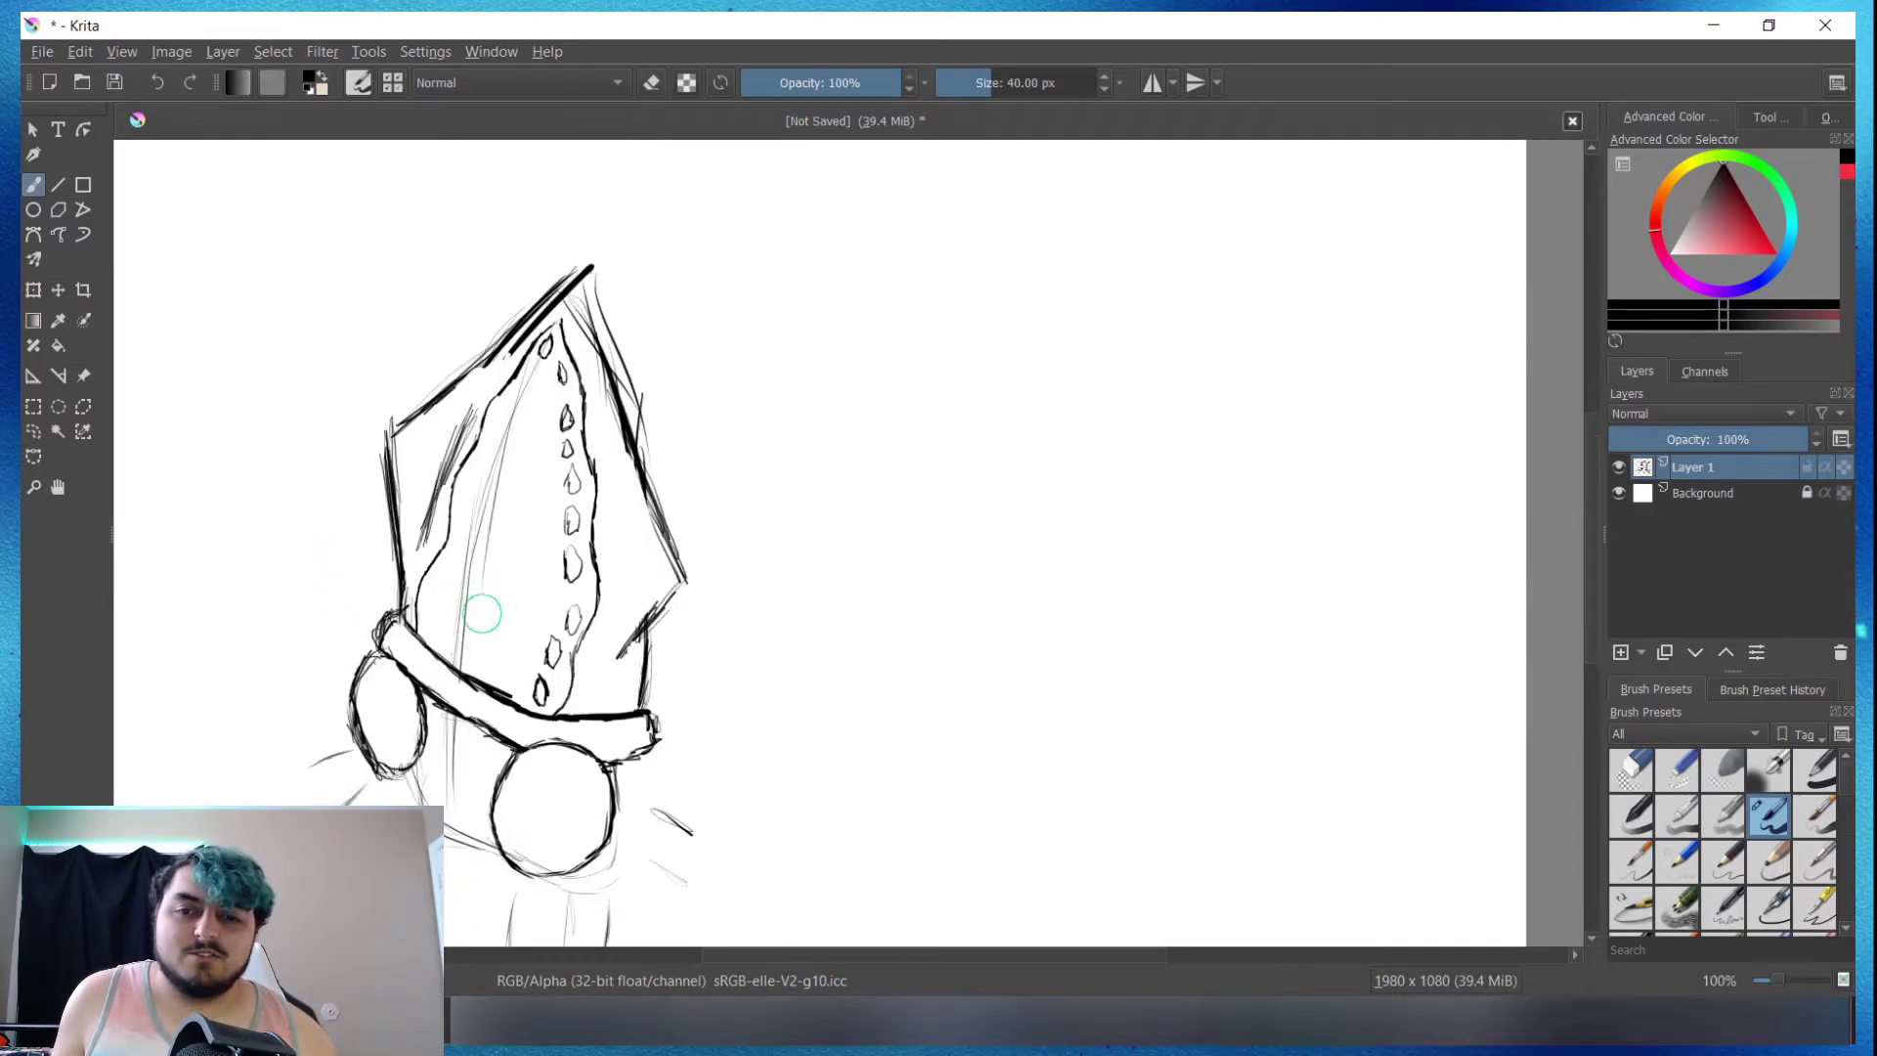
{"action": "scroll", "coordinate": [466, 886], "scroll_direction": "down", "scroll_amount": 1}
{"action": "scroll", "coordinate": [467, 885], "scroll_direction": "up", "scroll_amount": 3}
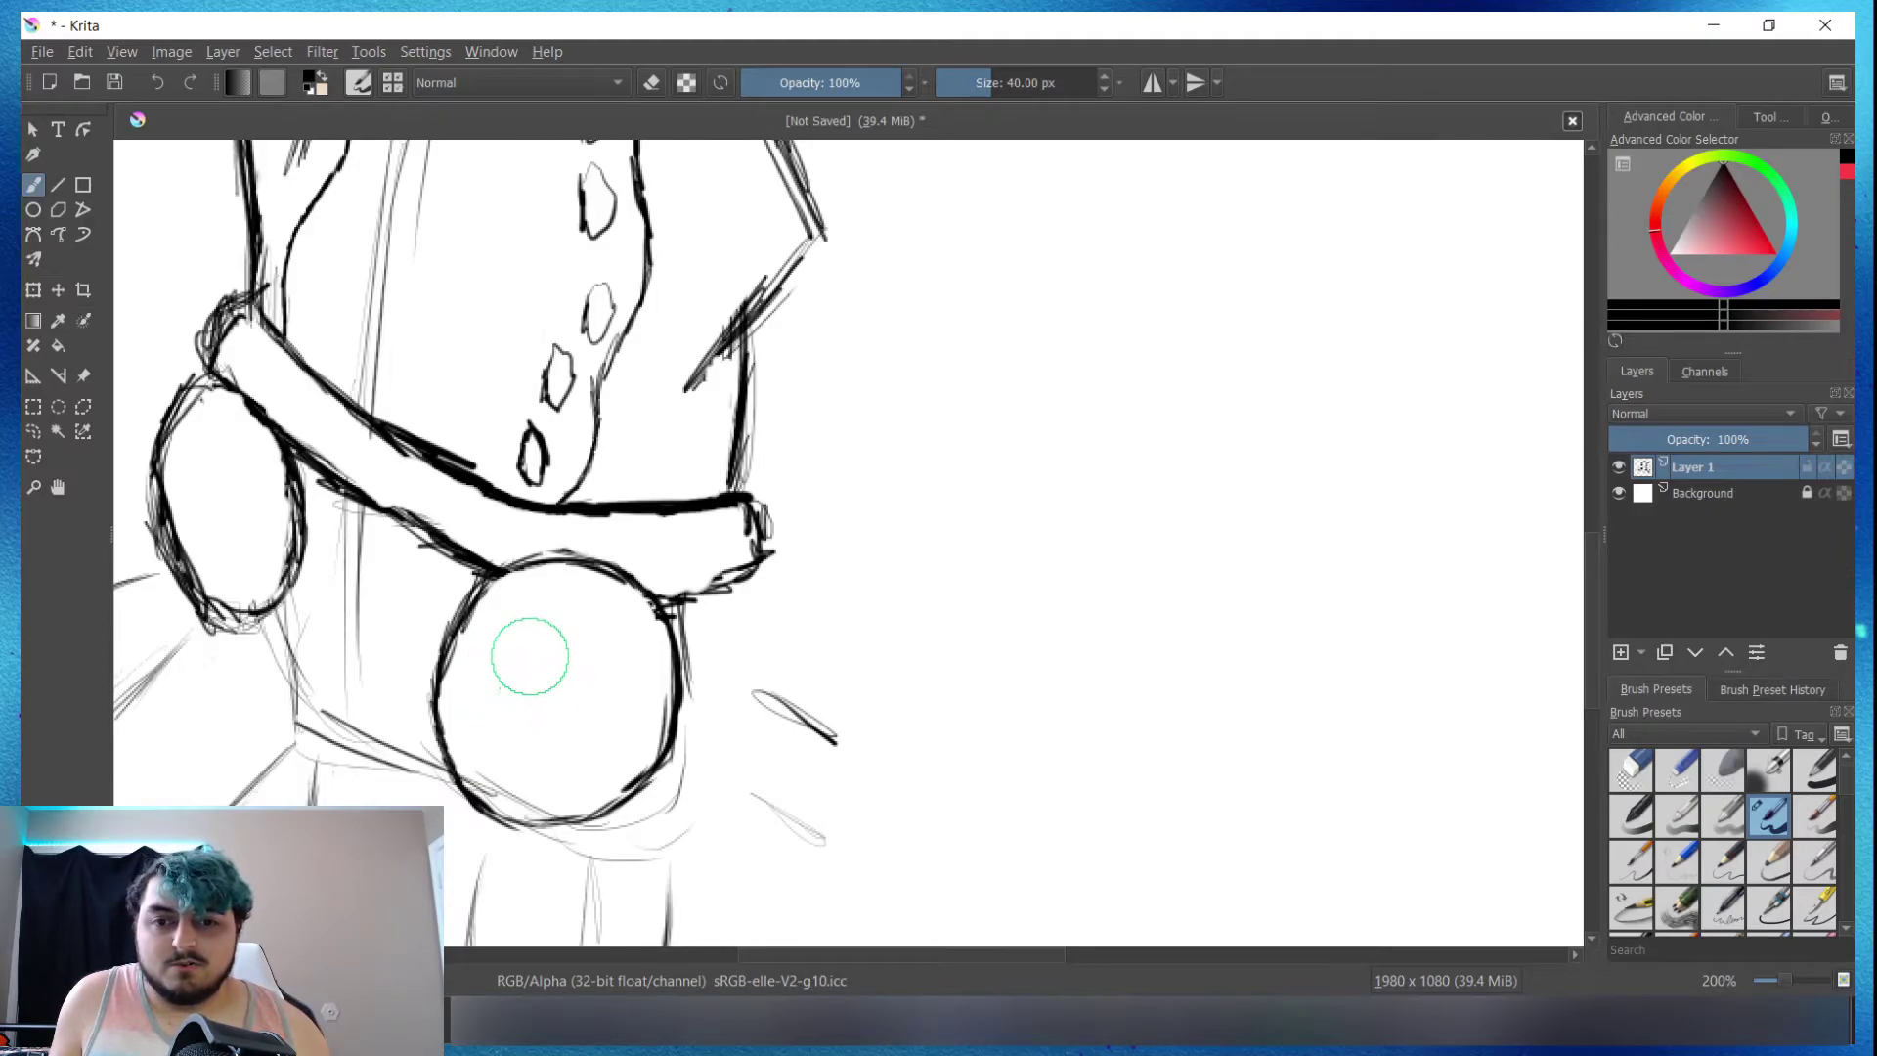
{"action": "left_click_drag", "start_coordinate": [524, 616], "coordinate": [476, 689]}
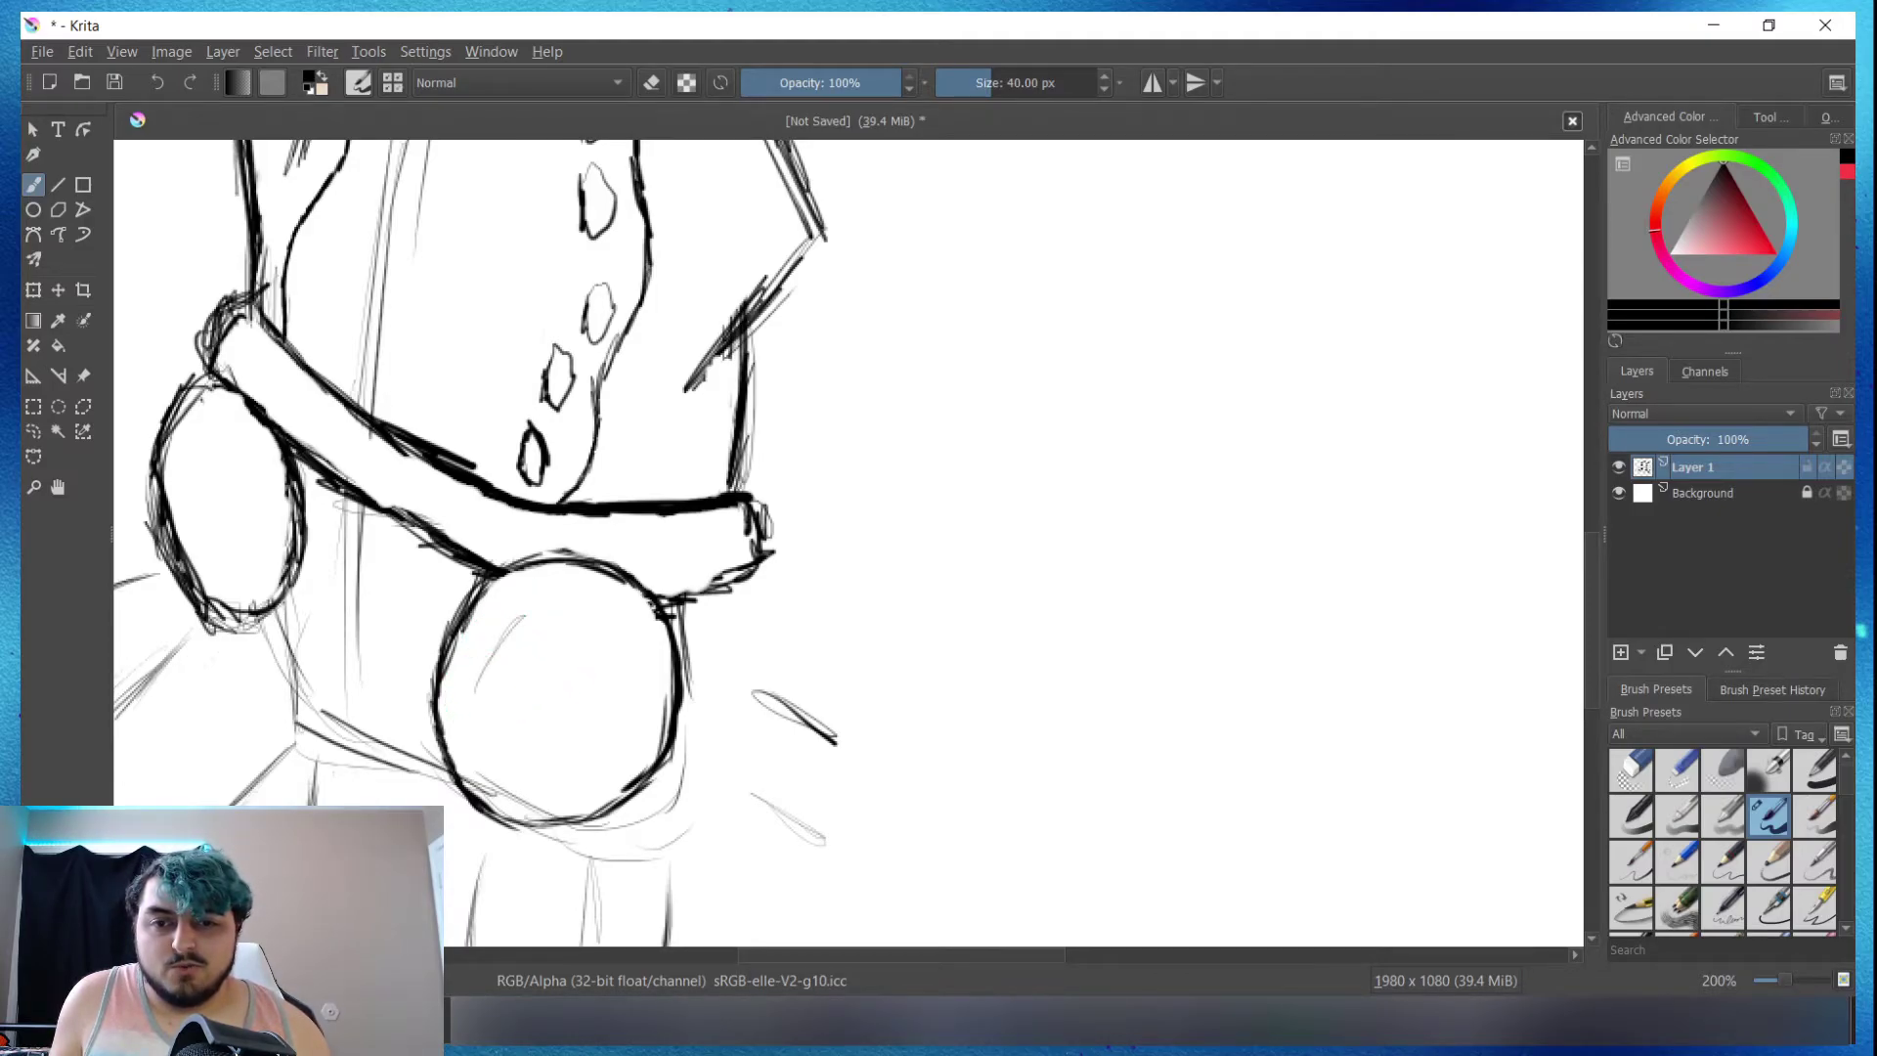
{"action": "left_click_drag", "start_coordinate": [518, 616], "coordinate": [598, 638]}
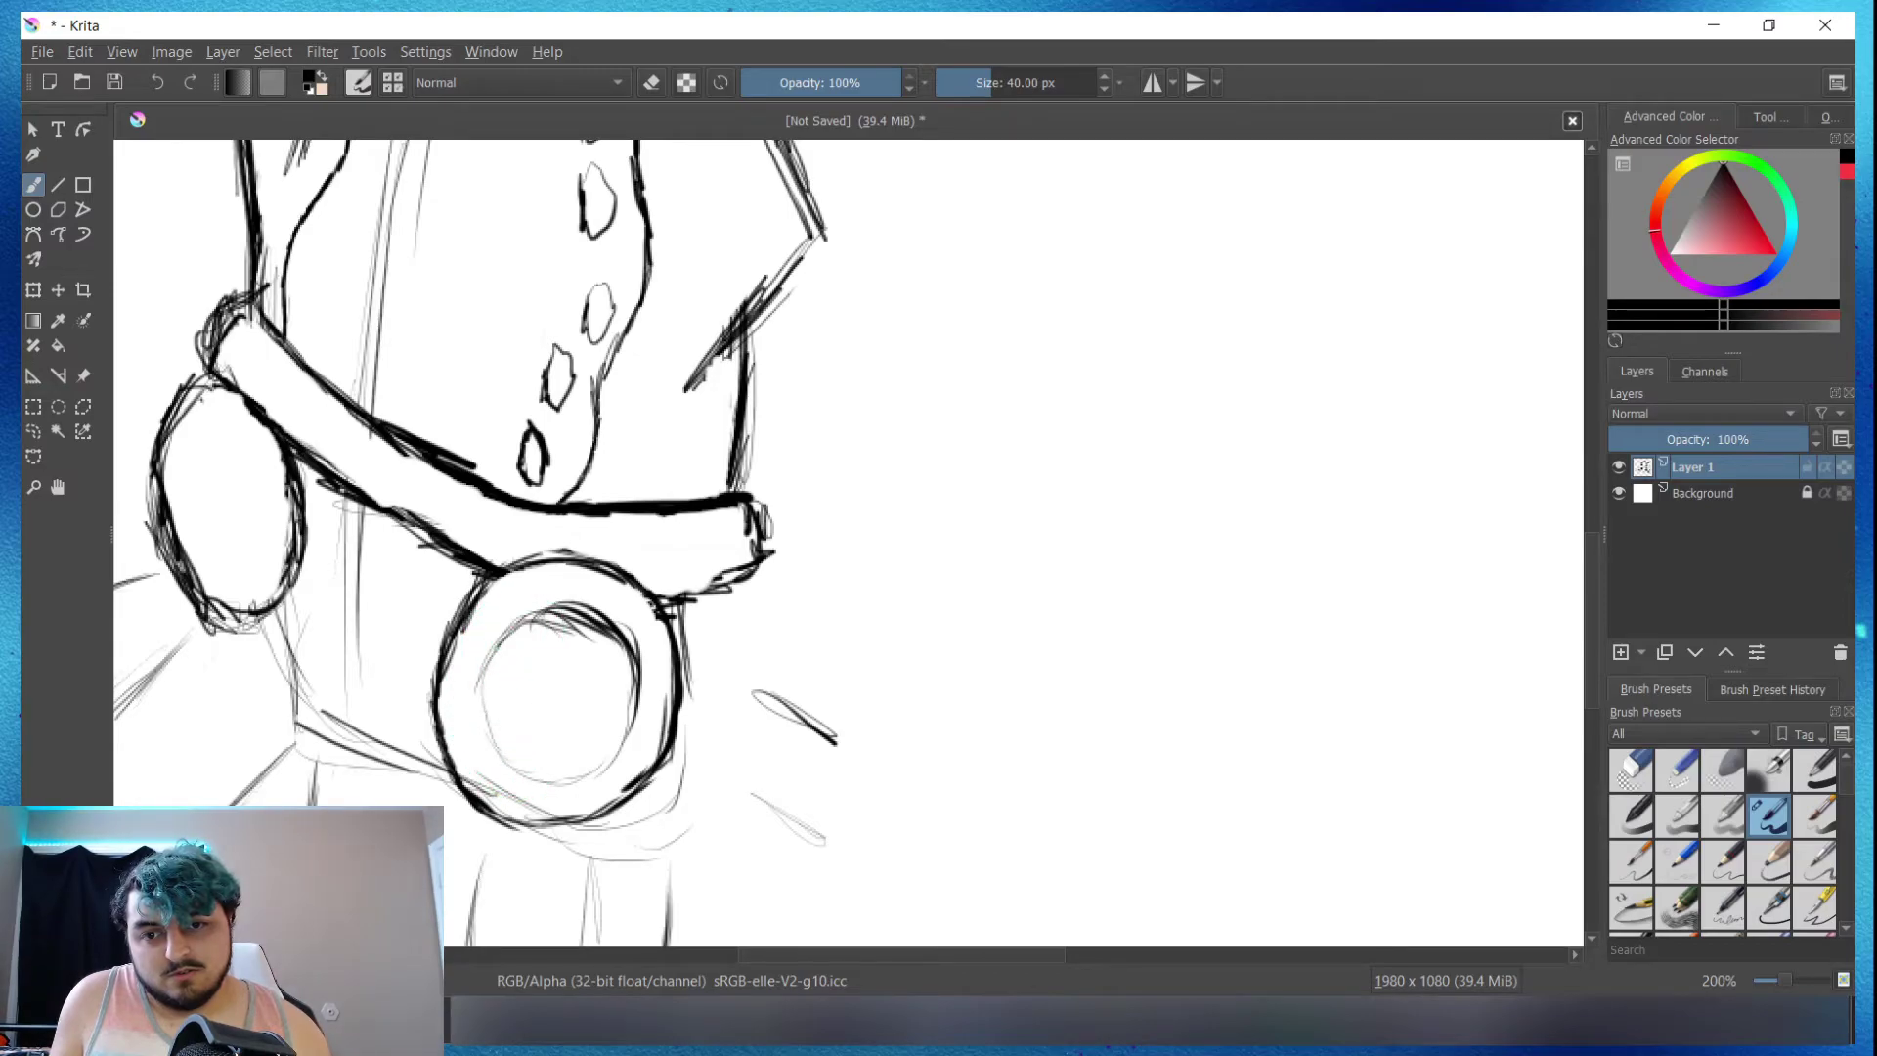
{"action": "mouse_move", "coordinate": [489, 655]}
{"action": "left_mouse_down"}
{"action": "mouse_move", "coordinate": [513, 787]}
{"action": "mouse_move", "coordinate": [538, 787]}
{"action": "left_mouse_up"}
{"action": "mouse_move", "coordinate": [489, 713]}
{"action": "left_mouse_down"}
{"action": "mouse_move", "coordinate": [547, 787]}
{"action": "mouse_move", "coordinate": [578, 772]}
{"action": "left_mouse_up"}
{"action": "left_click_drag", "start_coordinate": [643, 675], "coordinate": [599, 764]}
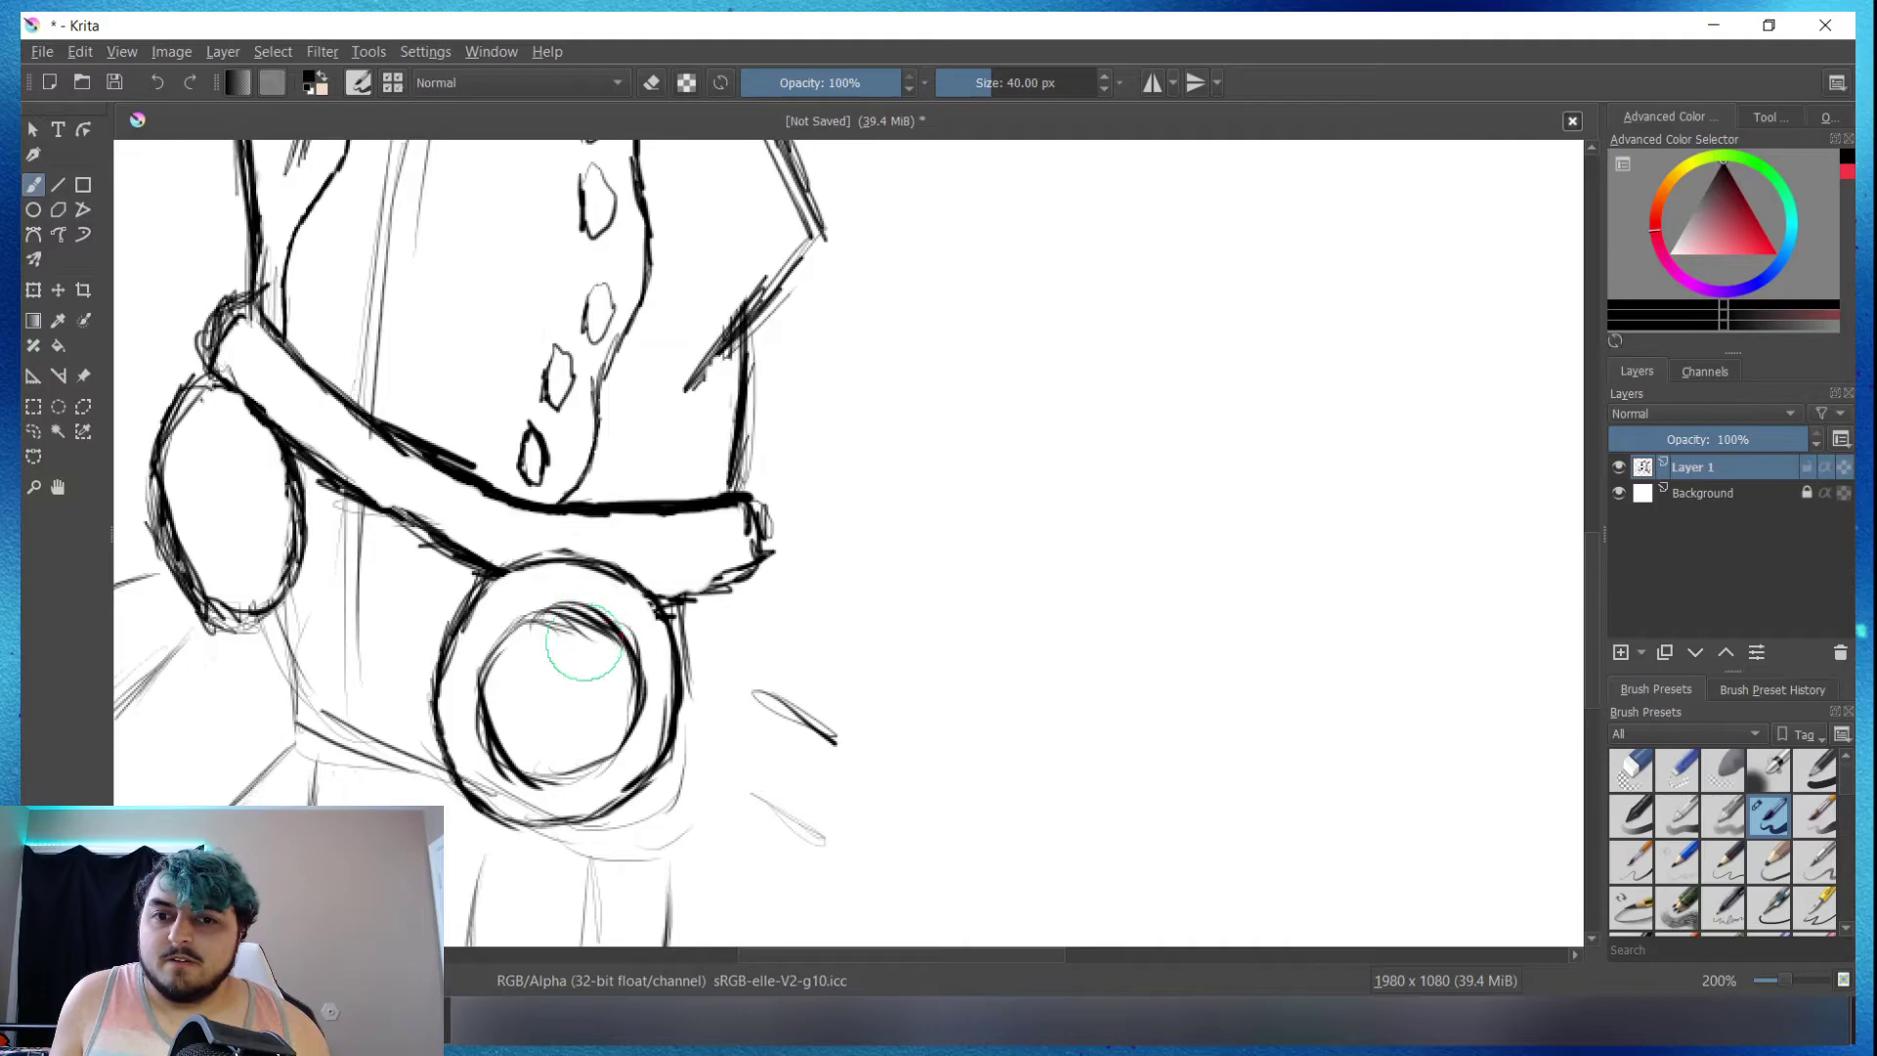
{"action": "left_click_drag", "start_coordinate": [541, 603], "coordinate": [604, 633]}
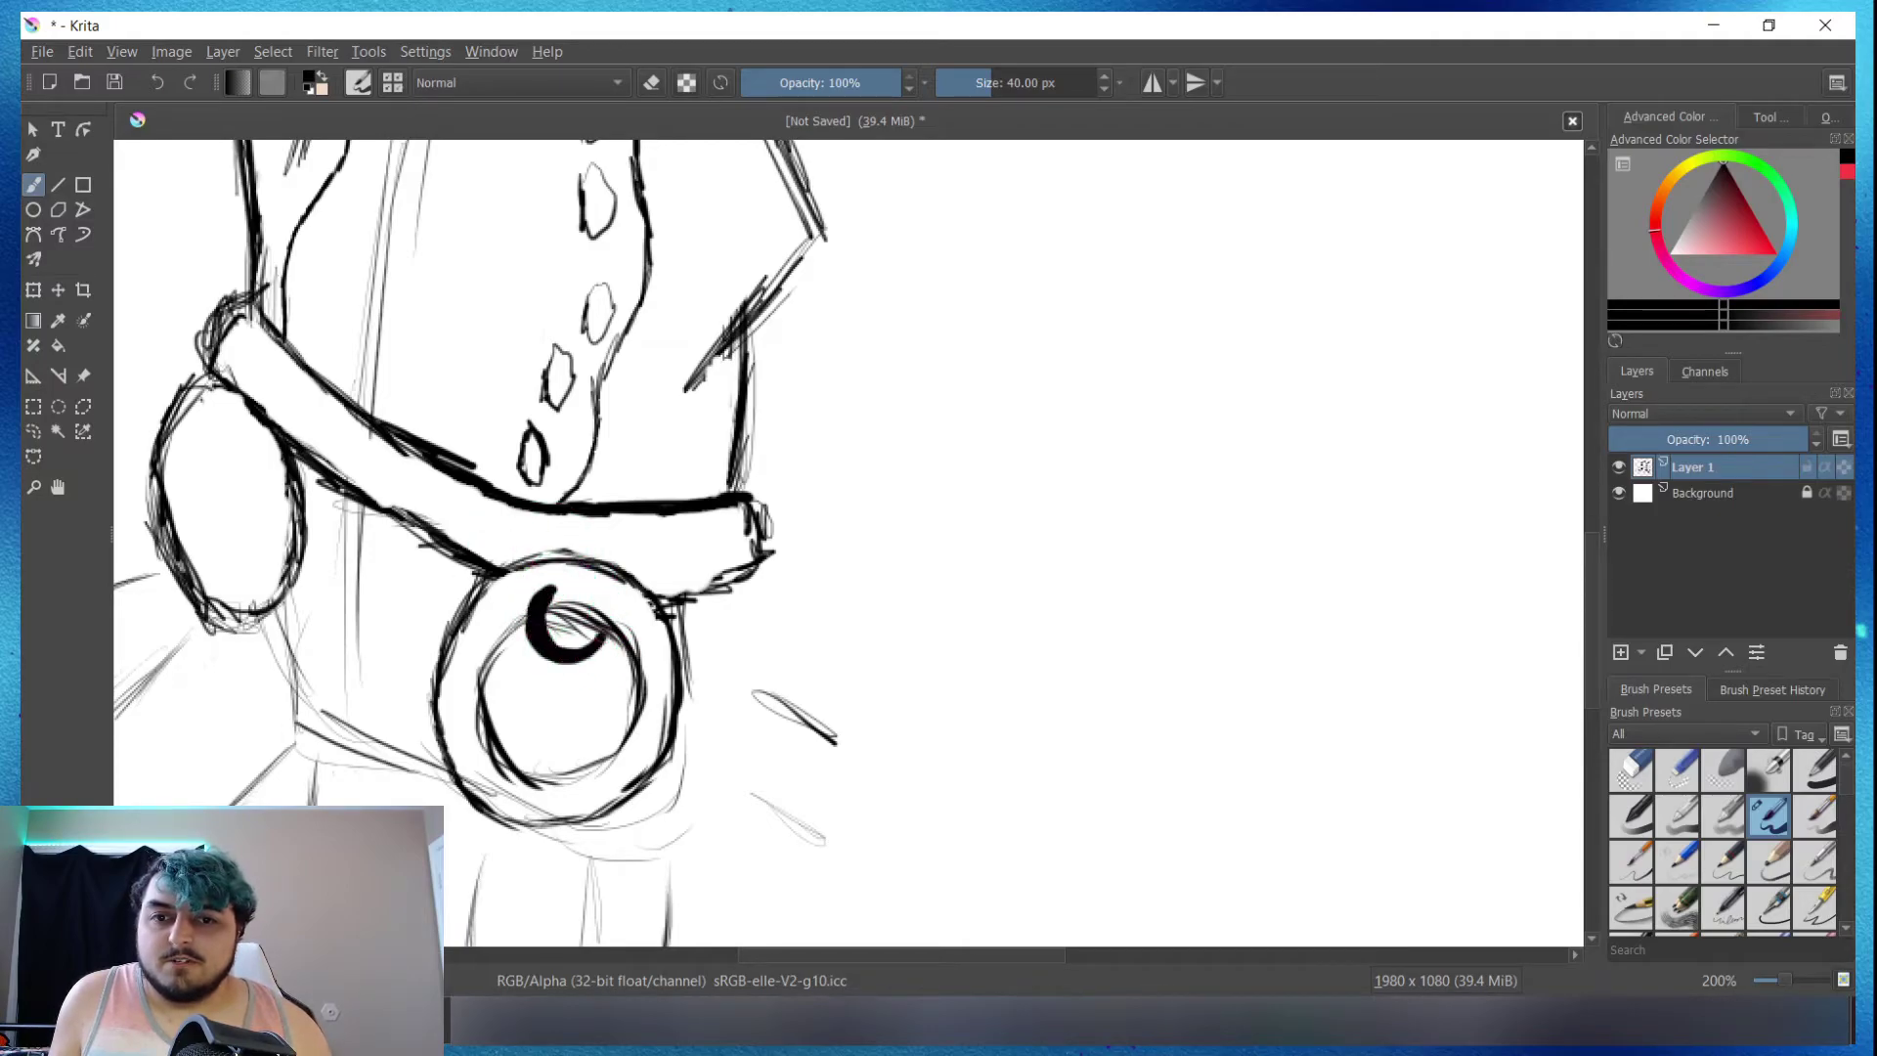
Step: Erase the sketch hatching inside the highlight circle, then return to the inking pen
{"action": "key", "text": "e"}
{"action": "scroll", "coordinate": [545, 596], "scroll_direction": "up", "scroll_amount": 3}
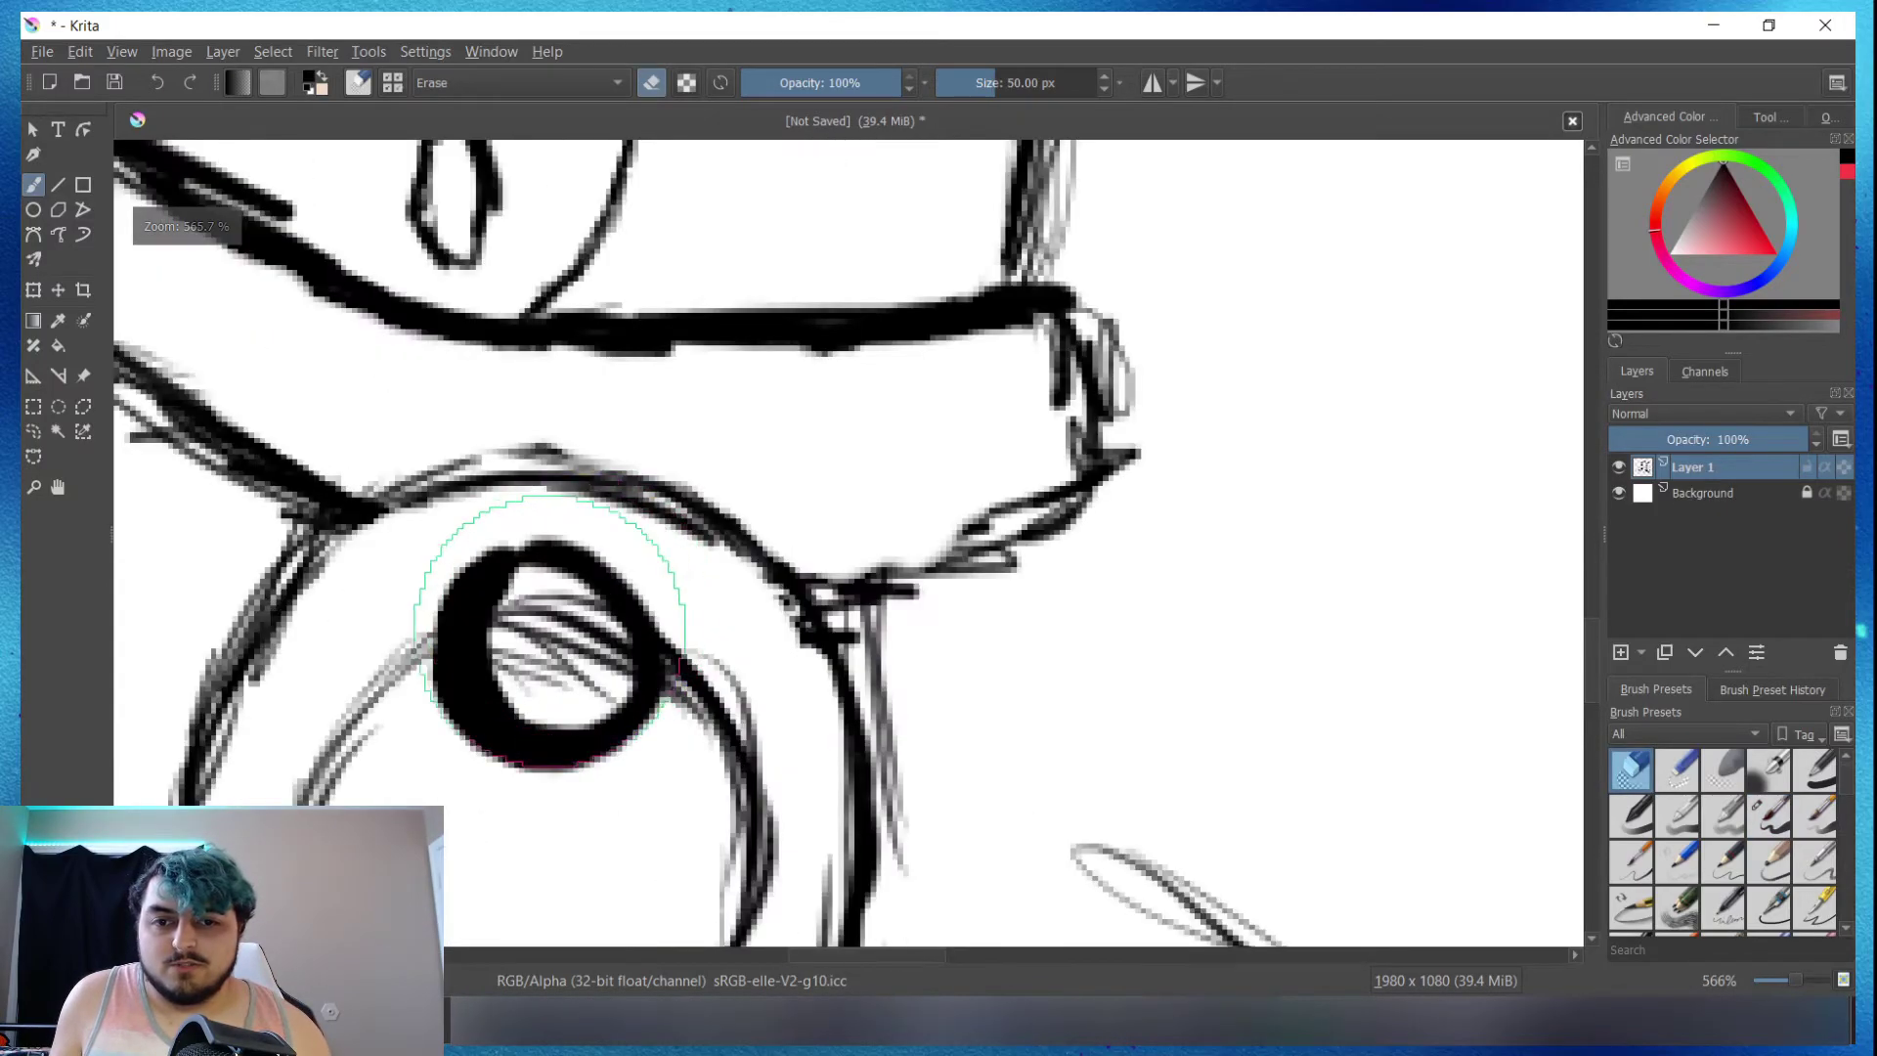
{"action": "mouse_move", "coordinate": [540, 643]}
{"action": "left_mouse_down"}
{"action": "mouse_move", "coordinate": [567, 652]}
{"action": "mouse_move", "coordinate": [573, 629]}
{"action": "left_mouse_up"}
{"action": "scroll", "coordinate": [567, 645], "scroll_direction": "down", "scroll_amount": 1}
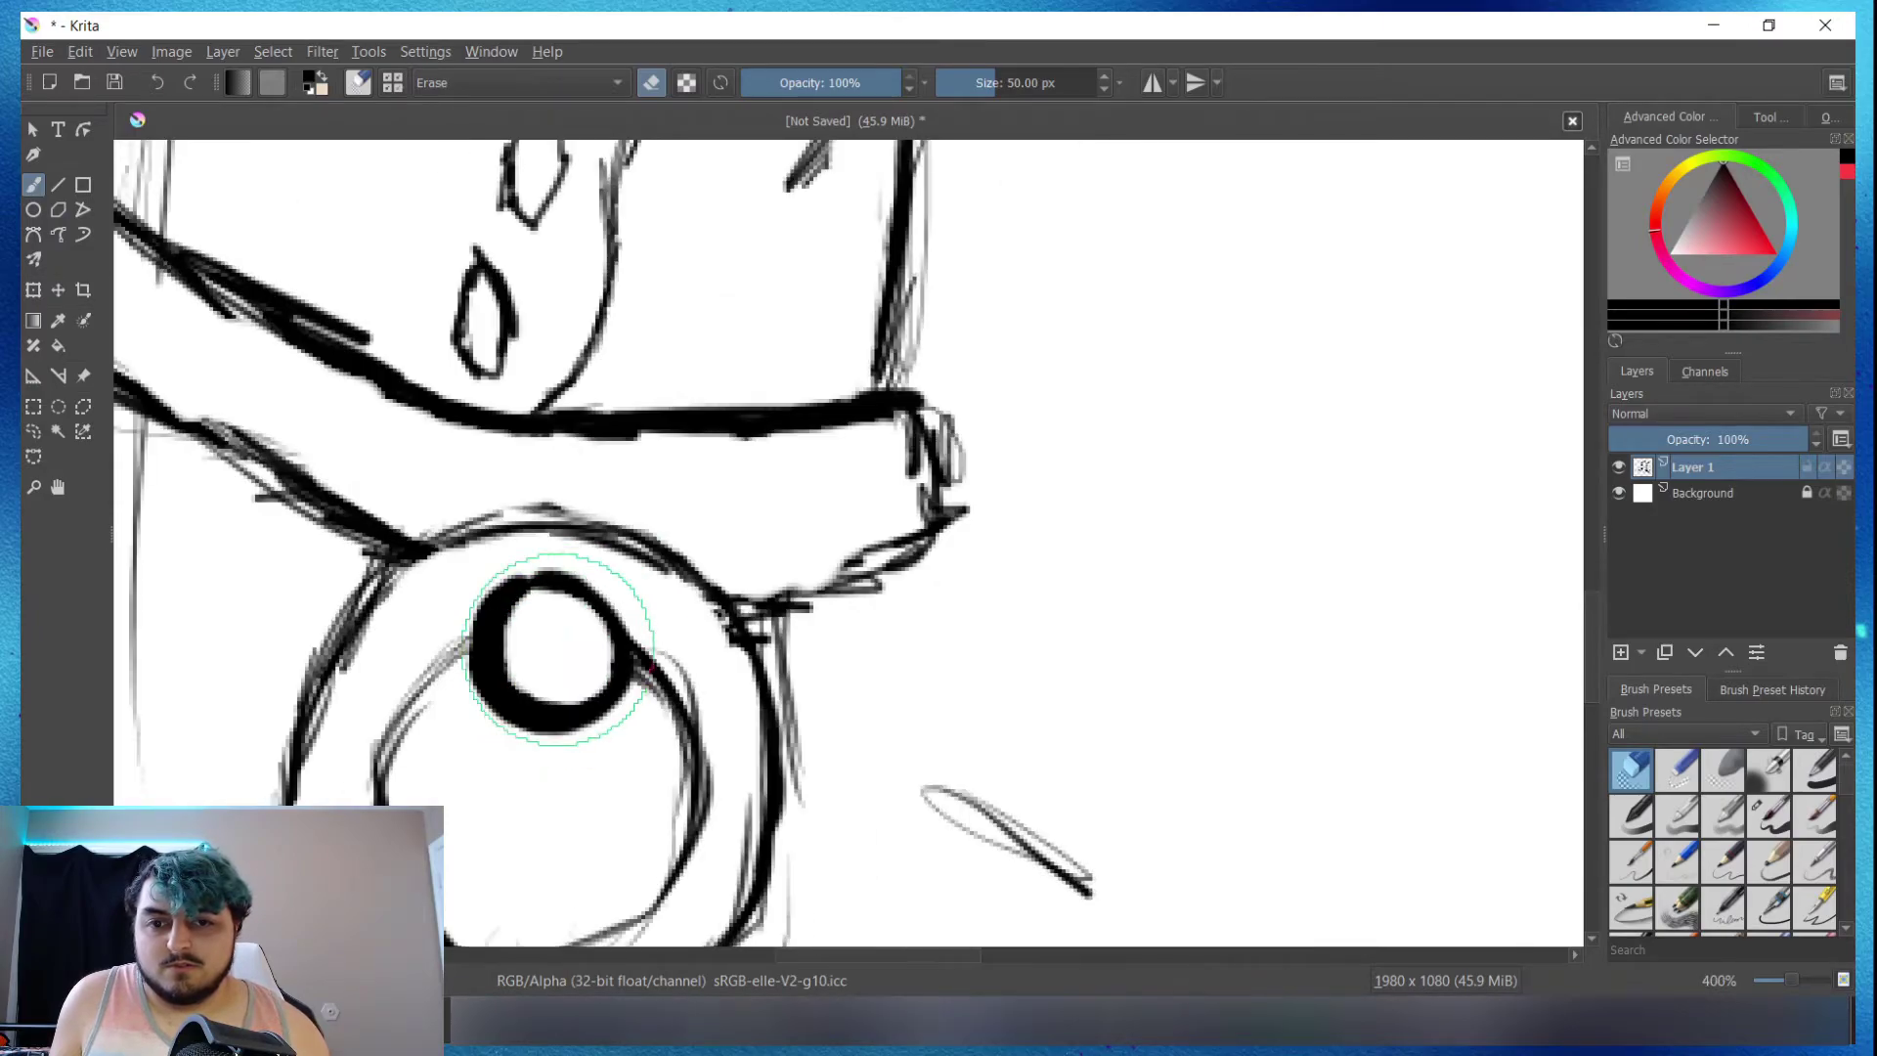
{"action": "scroll", "coordinate": [547, 684], "scroll_direction": "down", "scroll_amount": 2}
{"action": "scroll", "coordinate": [537, 696], "scroll_direction": "down", "scroll_amount": 1}
{"action": "key", "text": "e"}
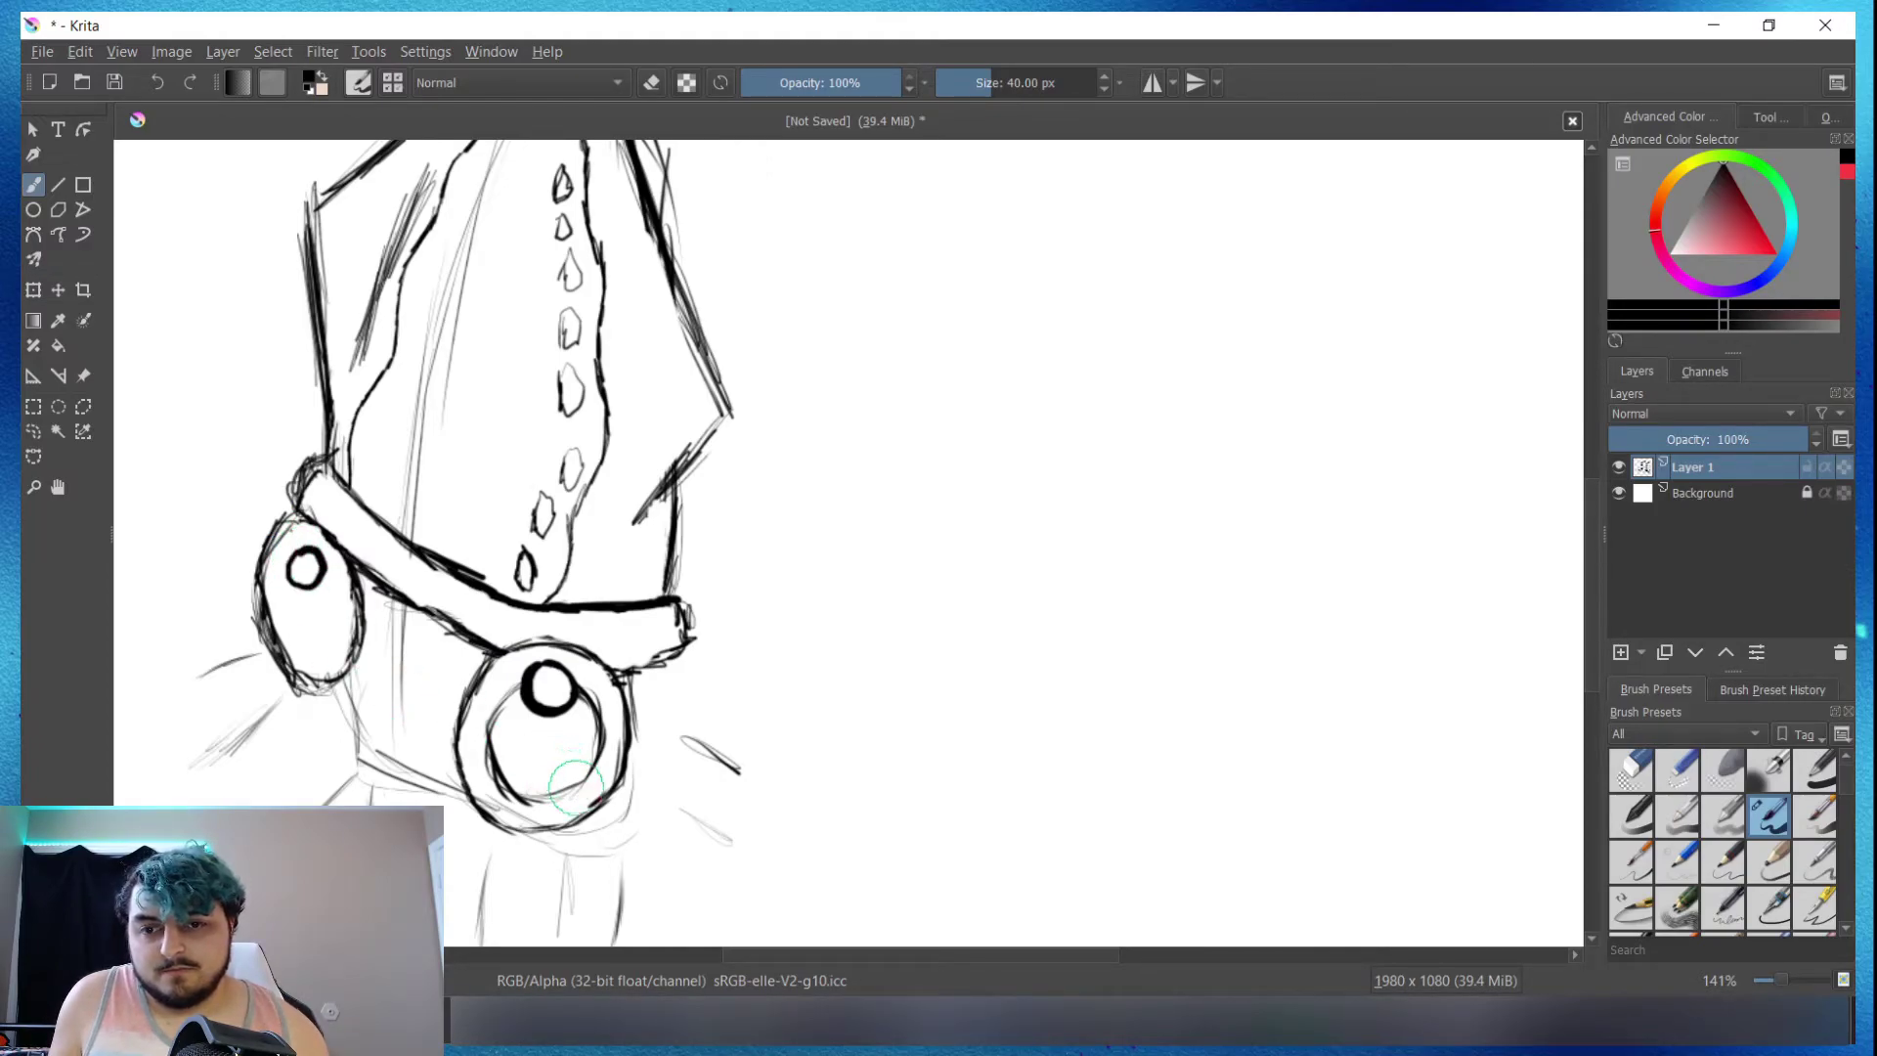
{"action": "scroll", "coordinate": [572, 786], "scroll_direction": "up", "scroll_amount": 1}
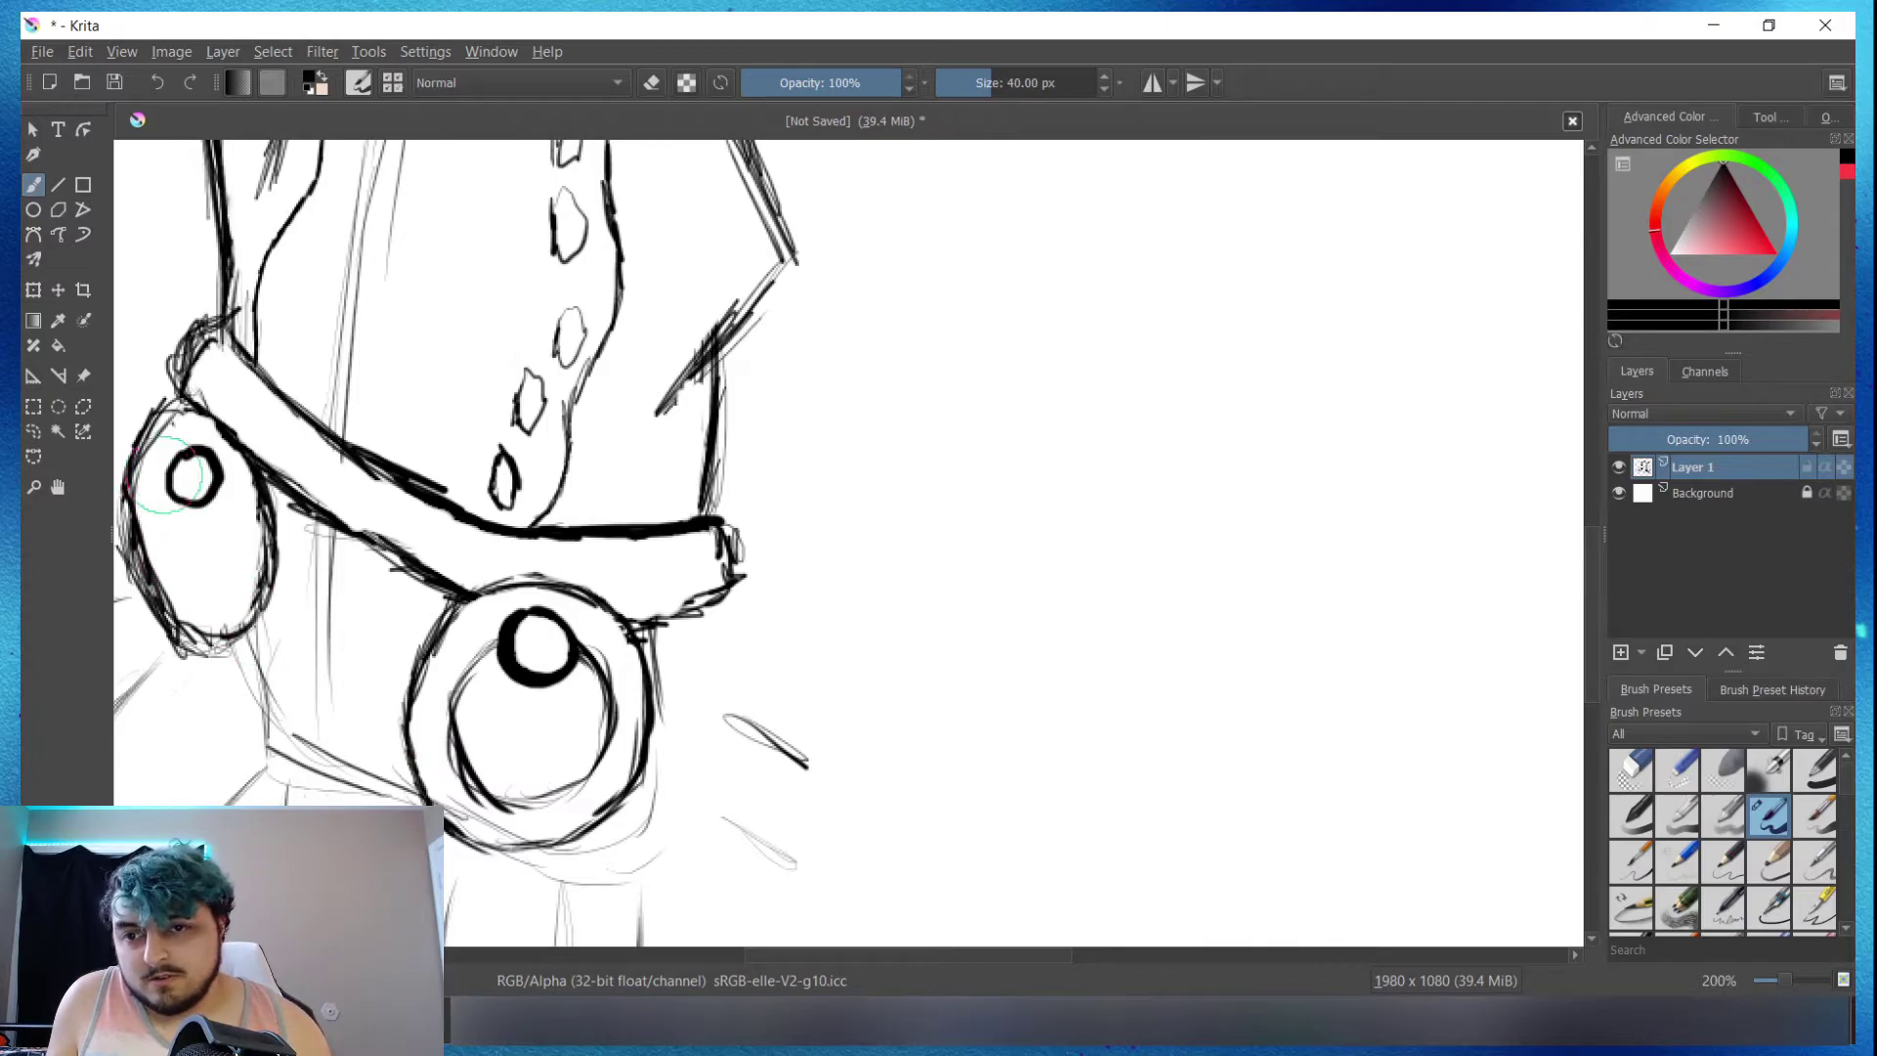
Step: Ink the left goggle's highlight circle and fill both pupils solid black around the highlights
{"action": "mouse_move", "coordinate": [161, 460]}
{"action": "left_mouse_down"}
{"action": "mouse_move", "coordinate": [155, 533]}
{"action": "mouse_move", "coordinate": [227, 603]}
{"action": "mouse_move", "coordinate": [237, 489]}
{"action": "left_mouse_up"}
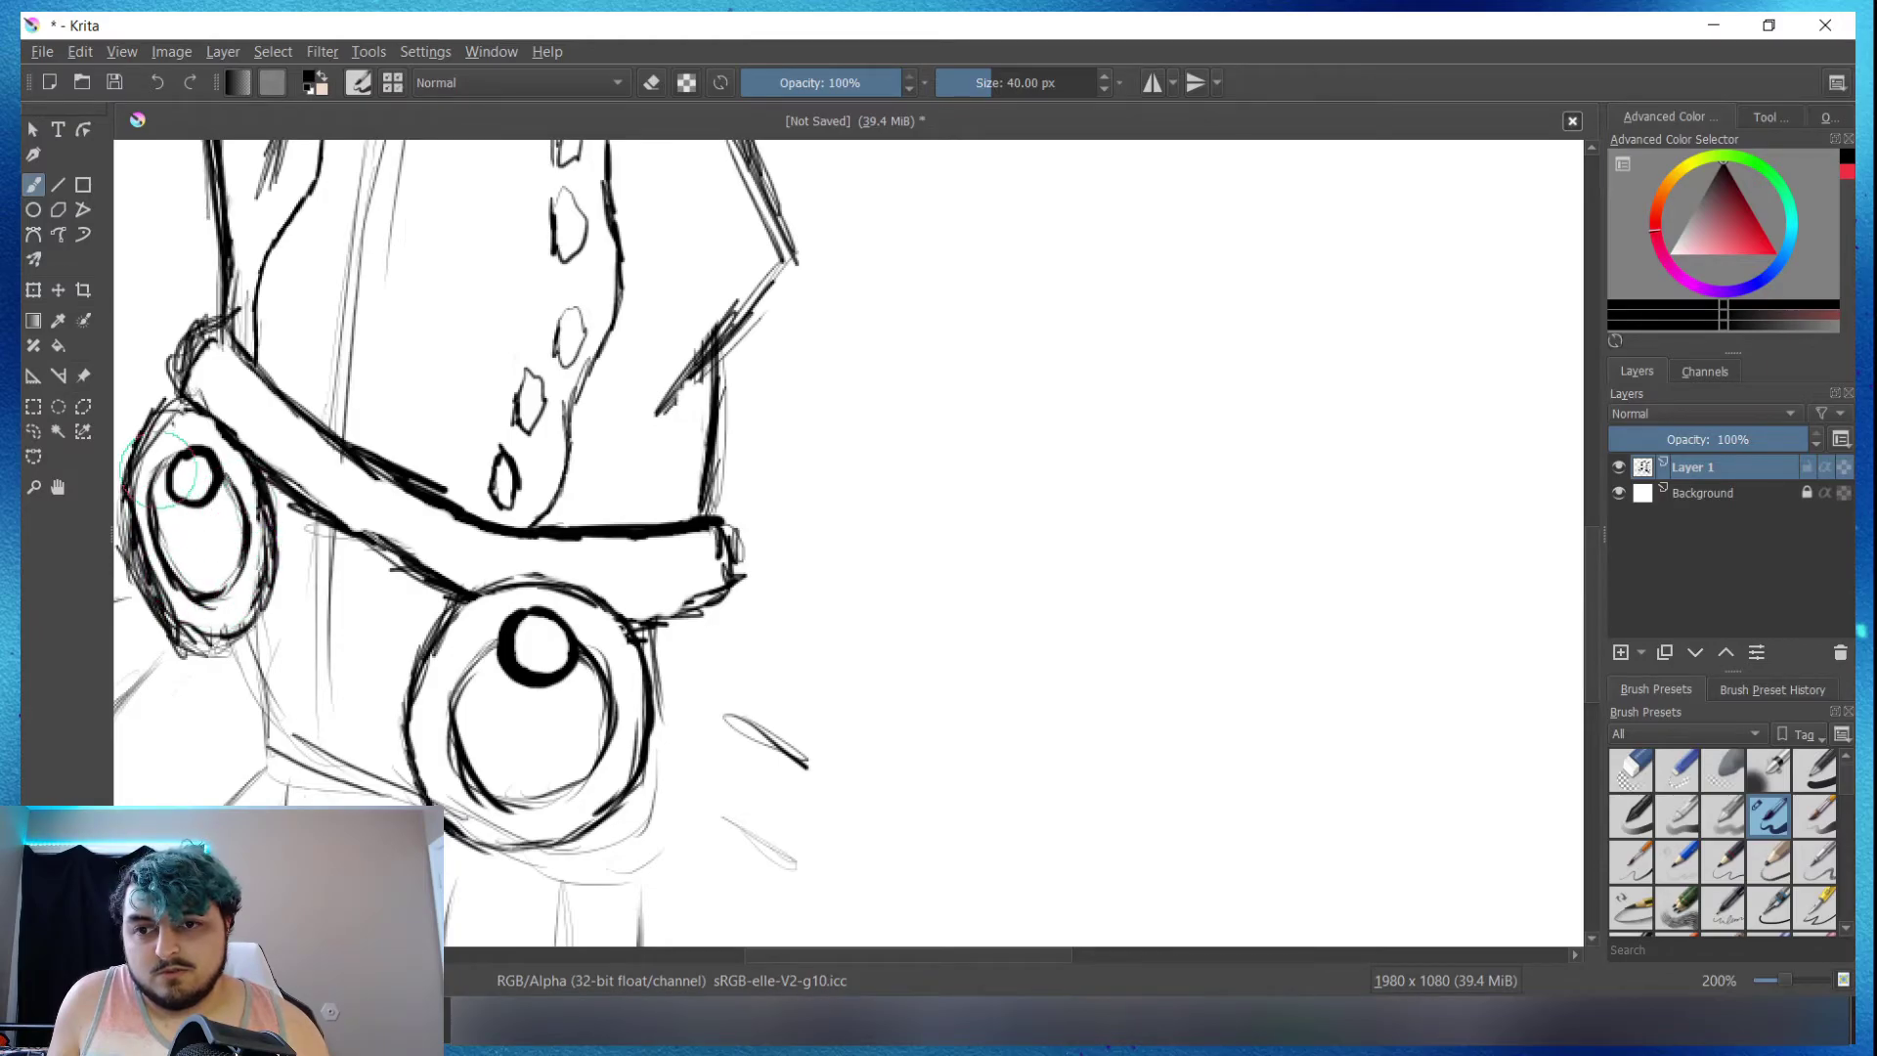
{"action": "mouse_move", "coordinate": [523, 739]}
{"action": "left_mouse_down"}
{"action": "mouse_move", "coordinate": [510, 771]}
{"action": "mouse_move", "coordinate": [509, 710]}
{"action": "left_mouse_up"}
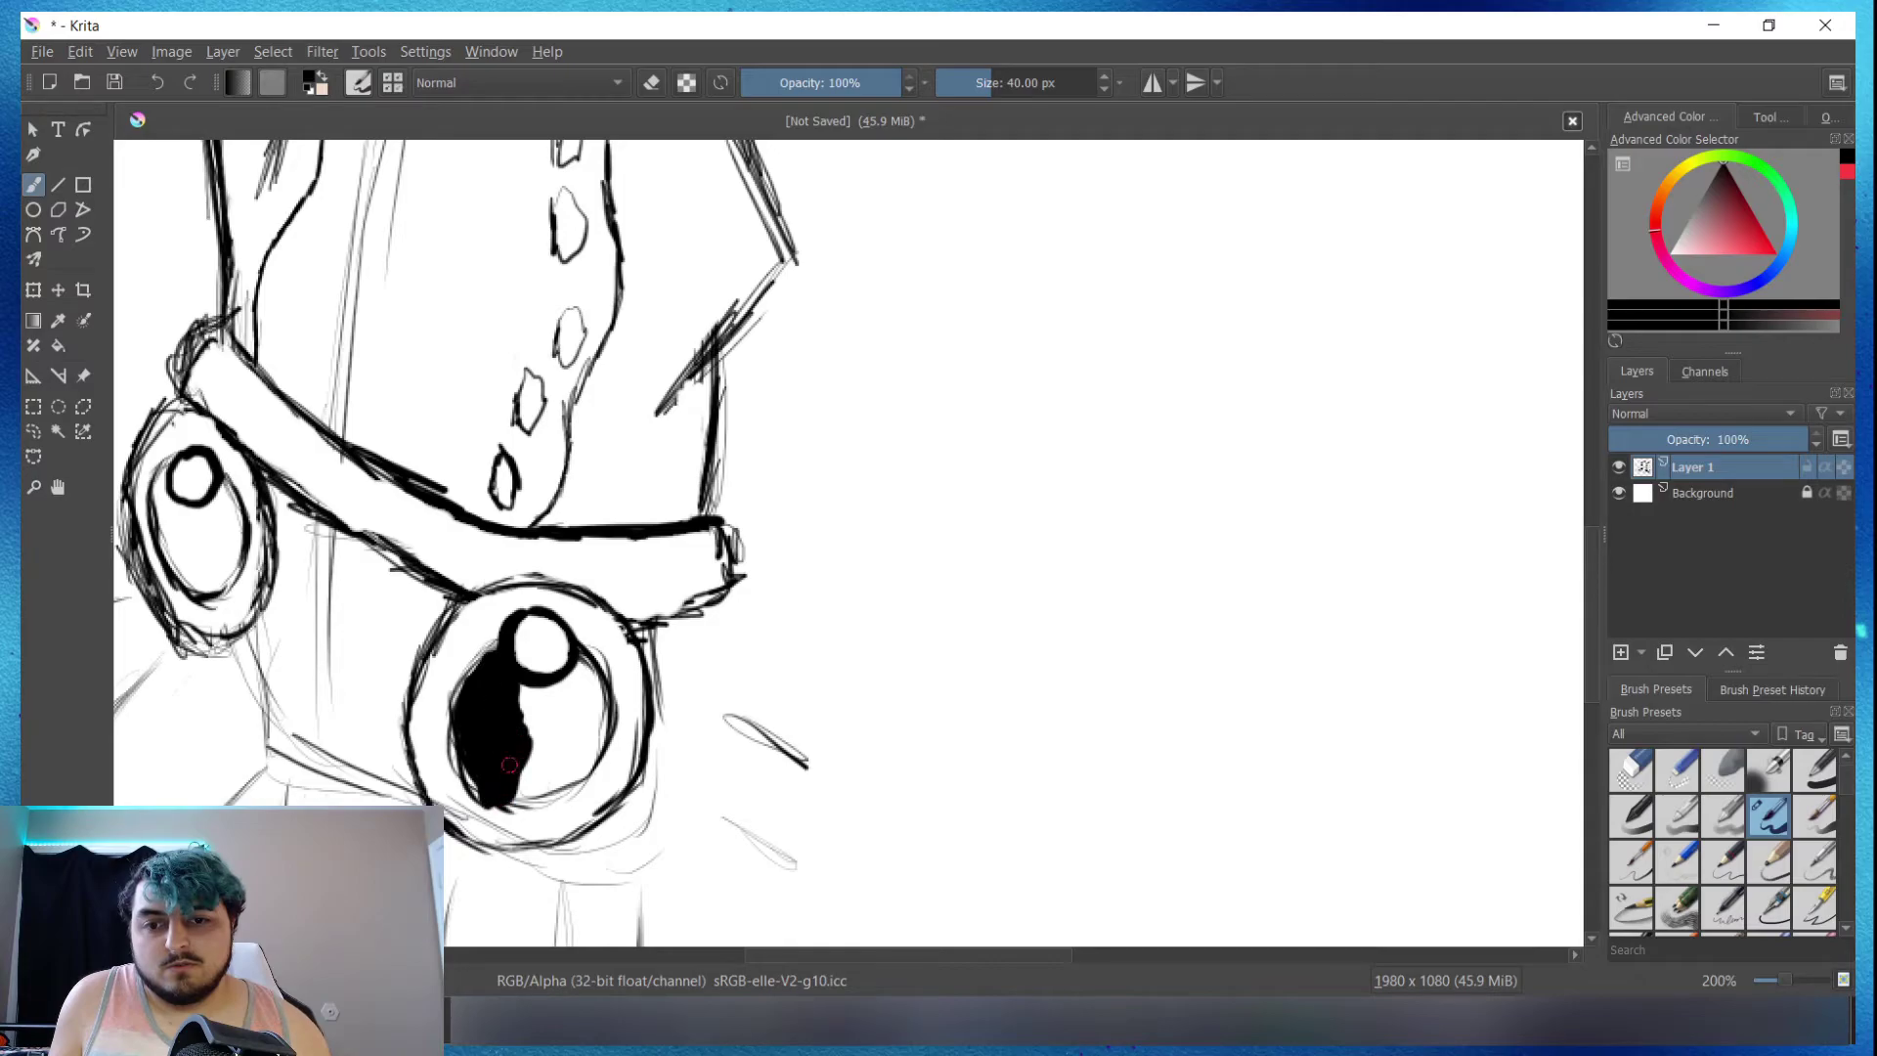
{"action": "mouse_move", "coordinate": [570, 760]}
{"action": "left_mouse_down"}
{"action": "mouse_move", "coordinate": [596, 733]}
{"action": "mouse_move", "coordinate": [593, 682]}
{"action": "mouse_move", "coordinate": [515, 704]}
{"action": "mouse_move", "coordinate": [578, 664]}
{"action": "left_mouse_up"}
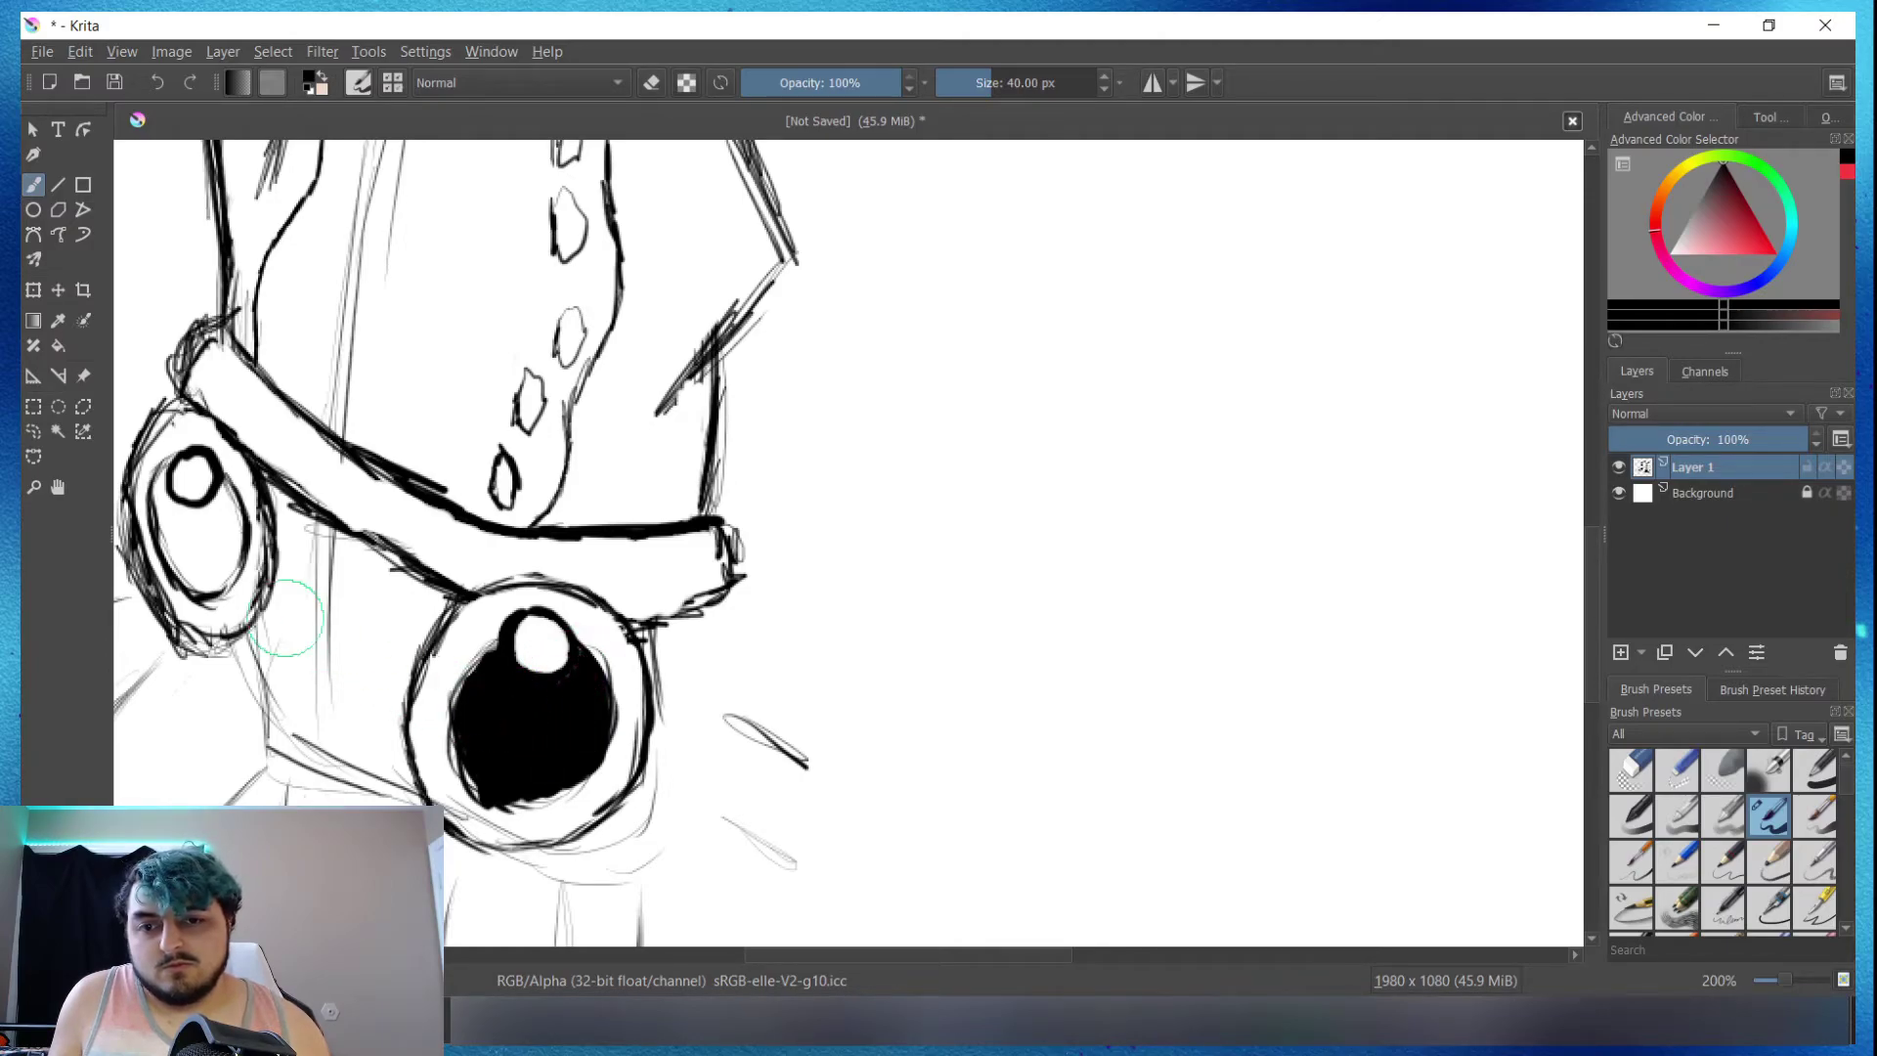
{"action": "mouse_move", "coordinate": [213, 511]}
{"action": "left_mouse_down"}
{"action": "mouse_move", "coordinate": [229, 579]}
{"action": "mouse_move", "coordinate": [191, 532]}
{"action": "left_mouse_up"}
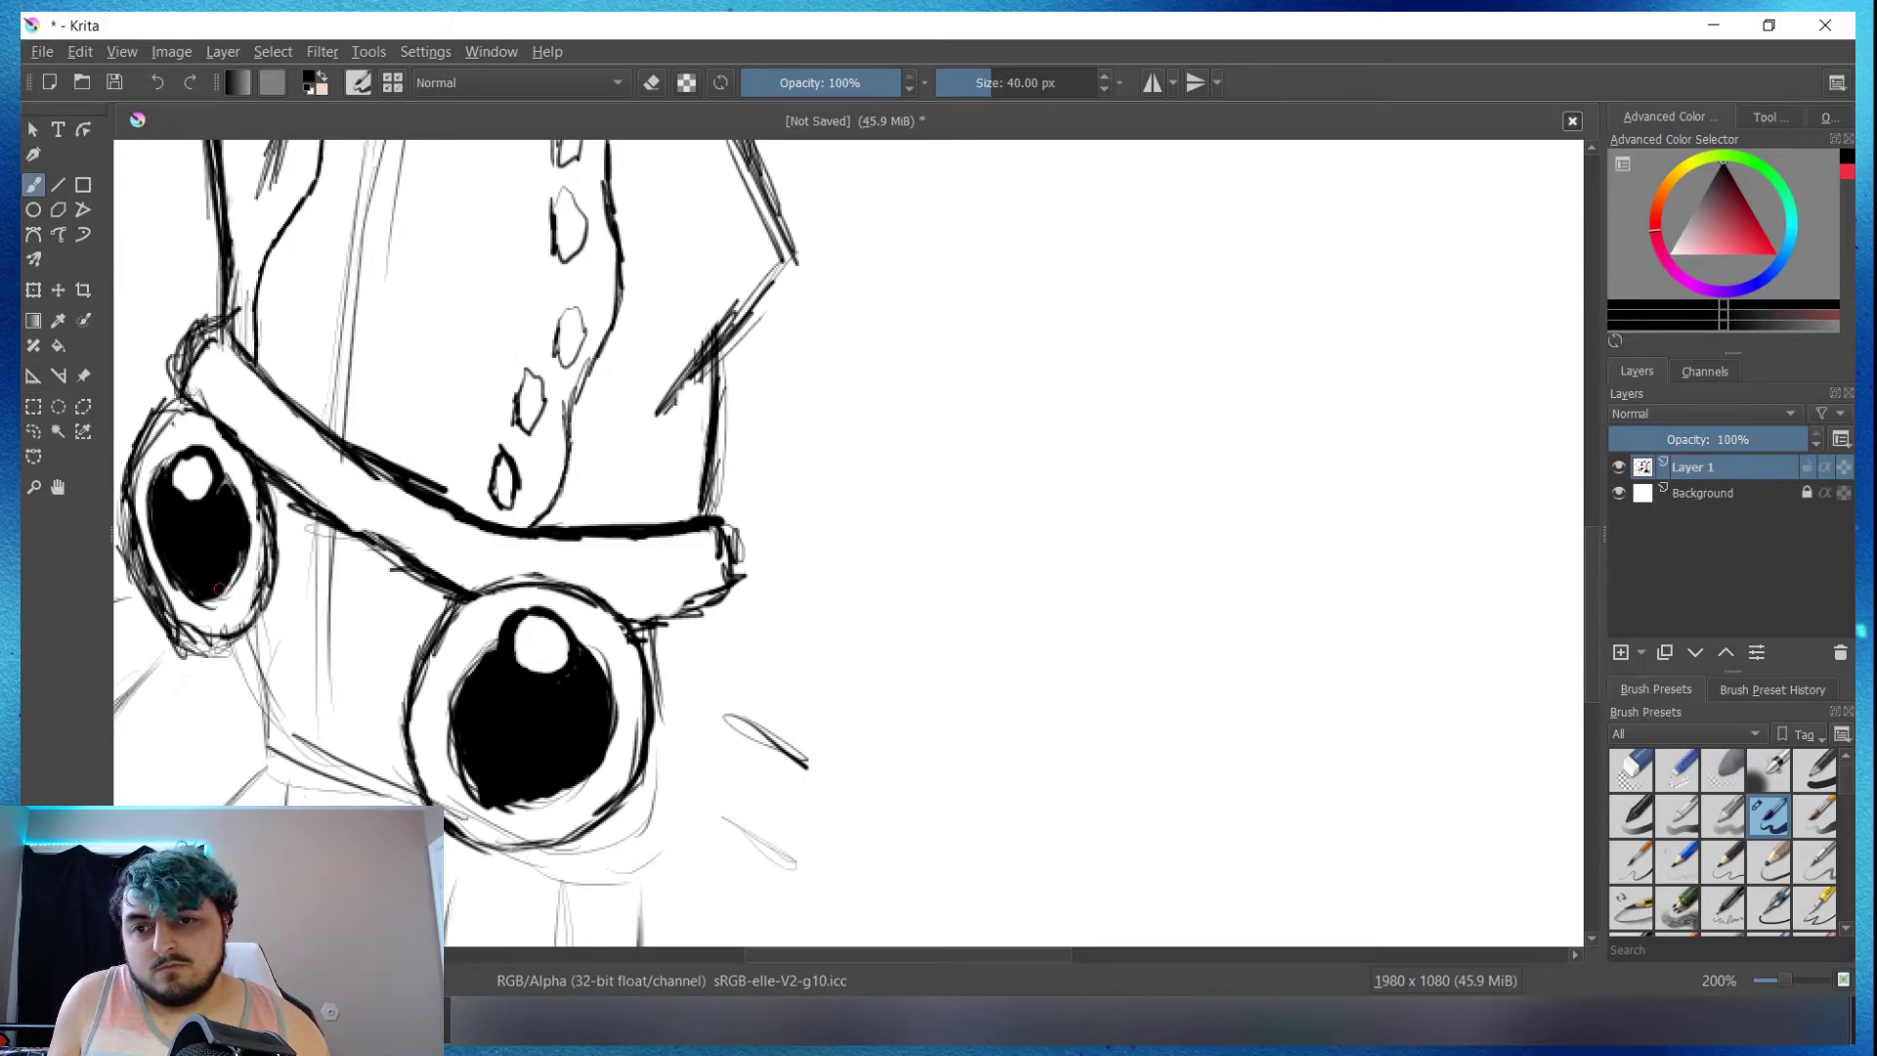
Step: Check the drawing zoomed out, then ink one bold tentacle line below the left eye
{"action": "scroll", "coordinate": [534, 832], "scroll_direction": "down", "scroll_amount": 1}
{"action": "scroll", "coordinate": [534, 832], "scroll_direction": "down", "scroll_amount": 1}
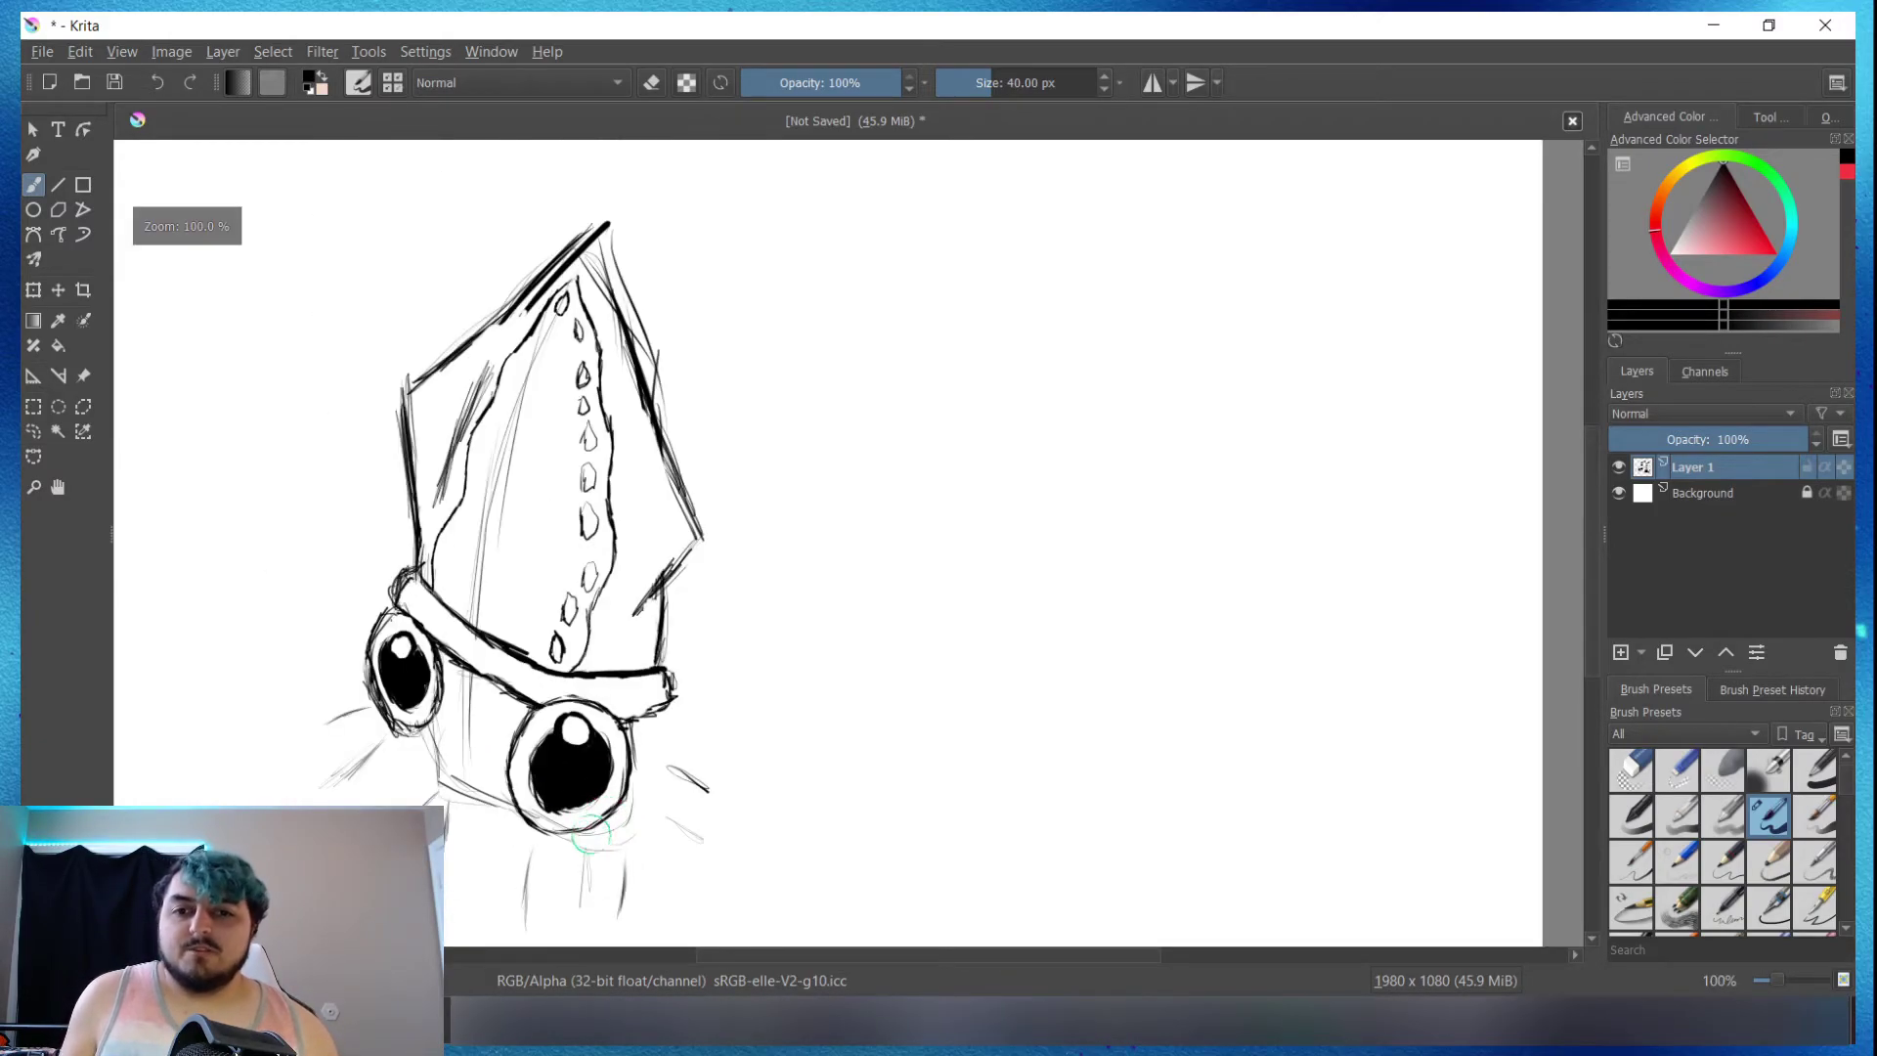
{"action": "scroll", "coordinate": [534, 831], "scroll_direction": "down", "scroll_amount": 1}
{"action": "scroll", "coordinate": [534, 832], "scroll_direction": "up", "scroll_amount": 1}
{"action": "scroll", "coordinate": [534, 832], "scroll_direction": "up", "scroll_amount": 1}
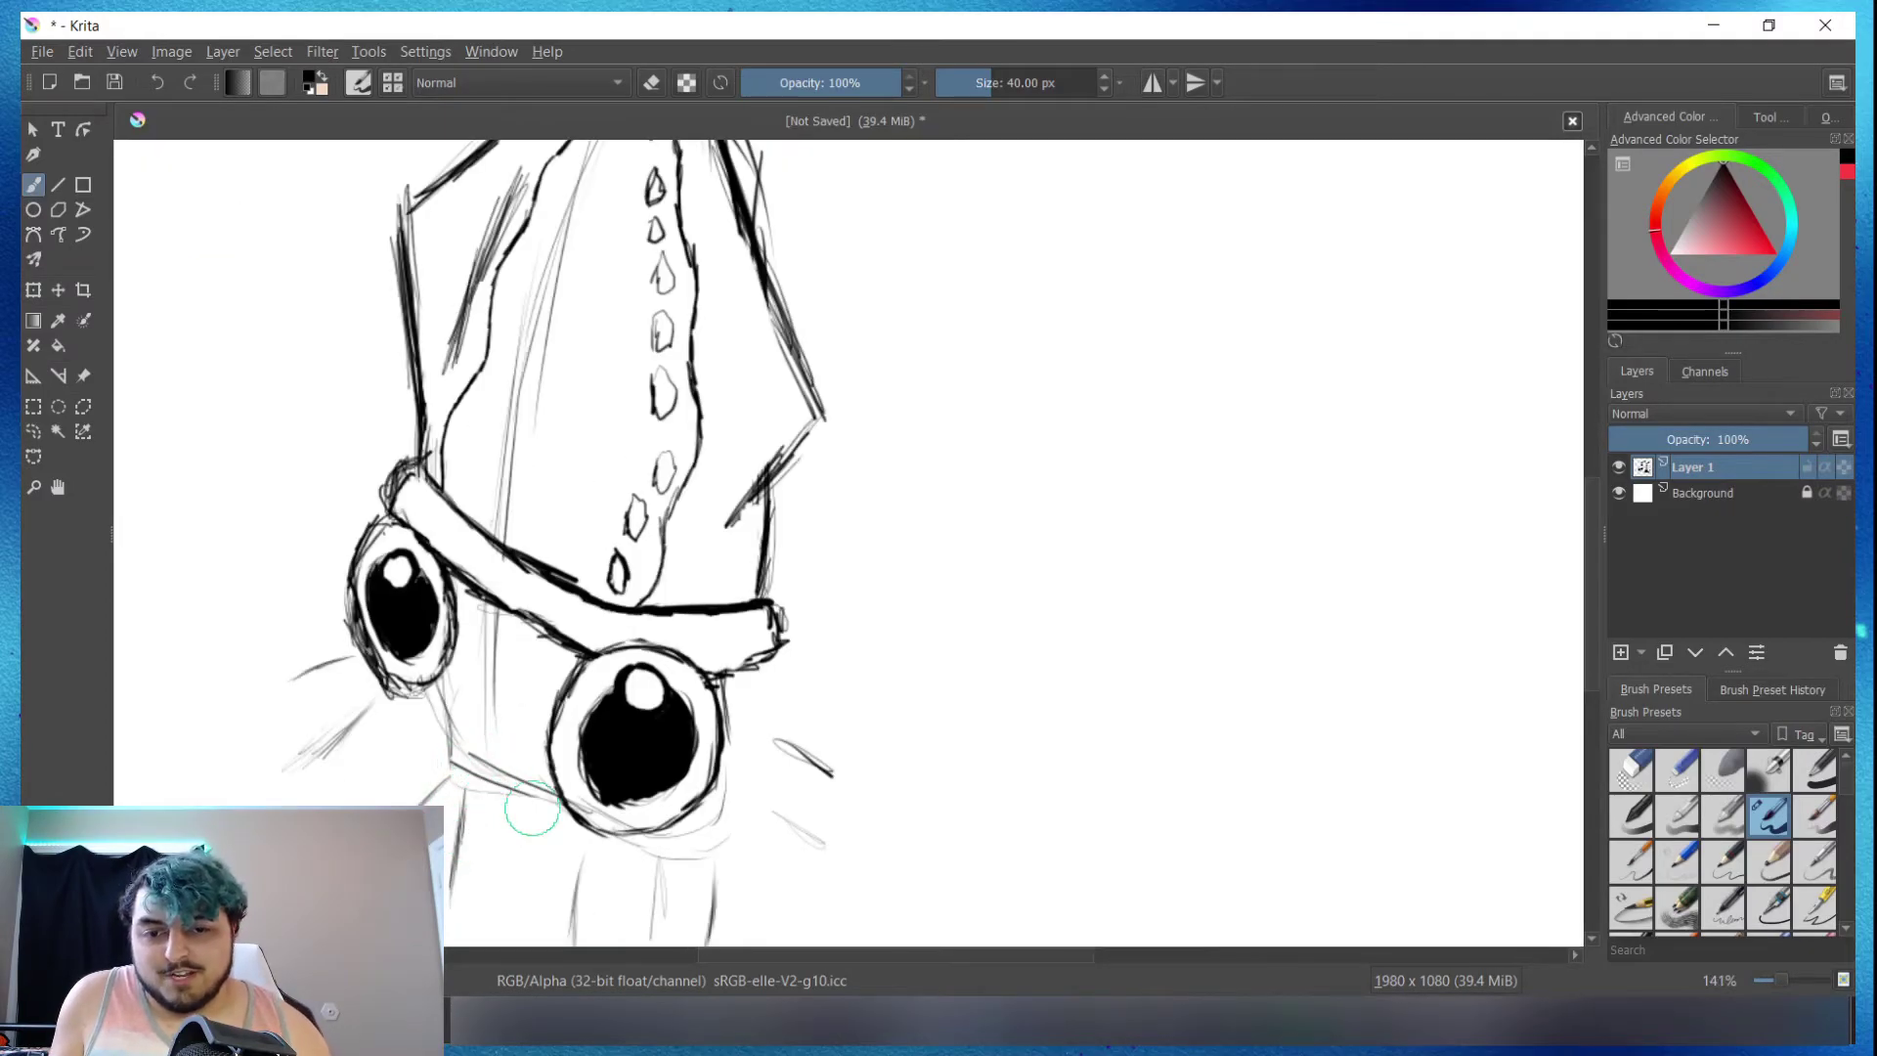
{"action": "scroll", "coordinate": [528, 811], "scroll_direction": "up", "scroll_amount": 1}
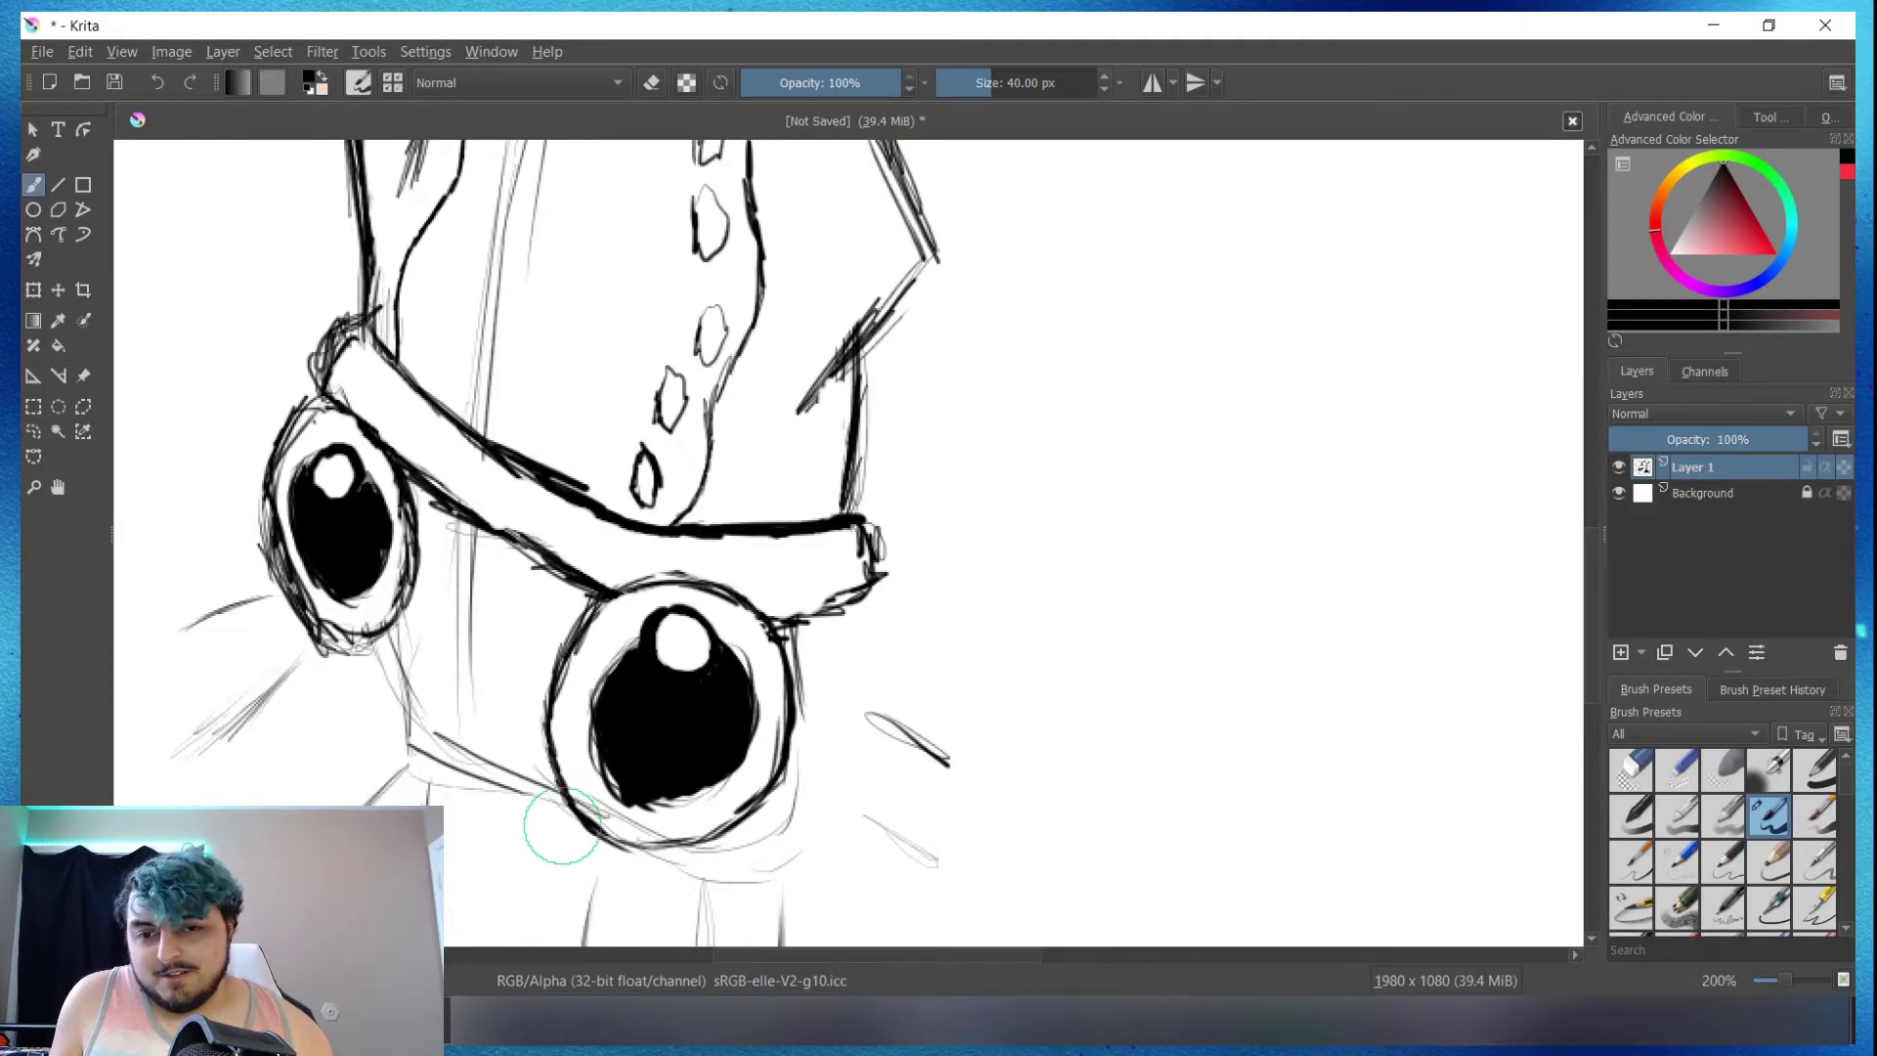
{"action": "scroll", "coordinate": [550, 869], "scroll_direction": "down", "scroll_amount": 3}
{"action": "scroll", "coordinate": [528, 911], "scroll_direction": "up", "scroll_amount": 3}
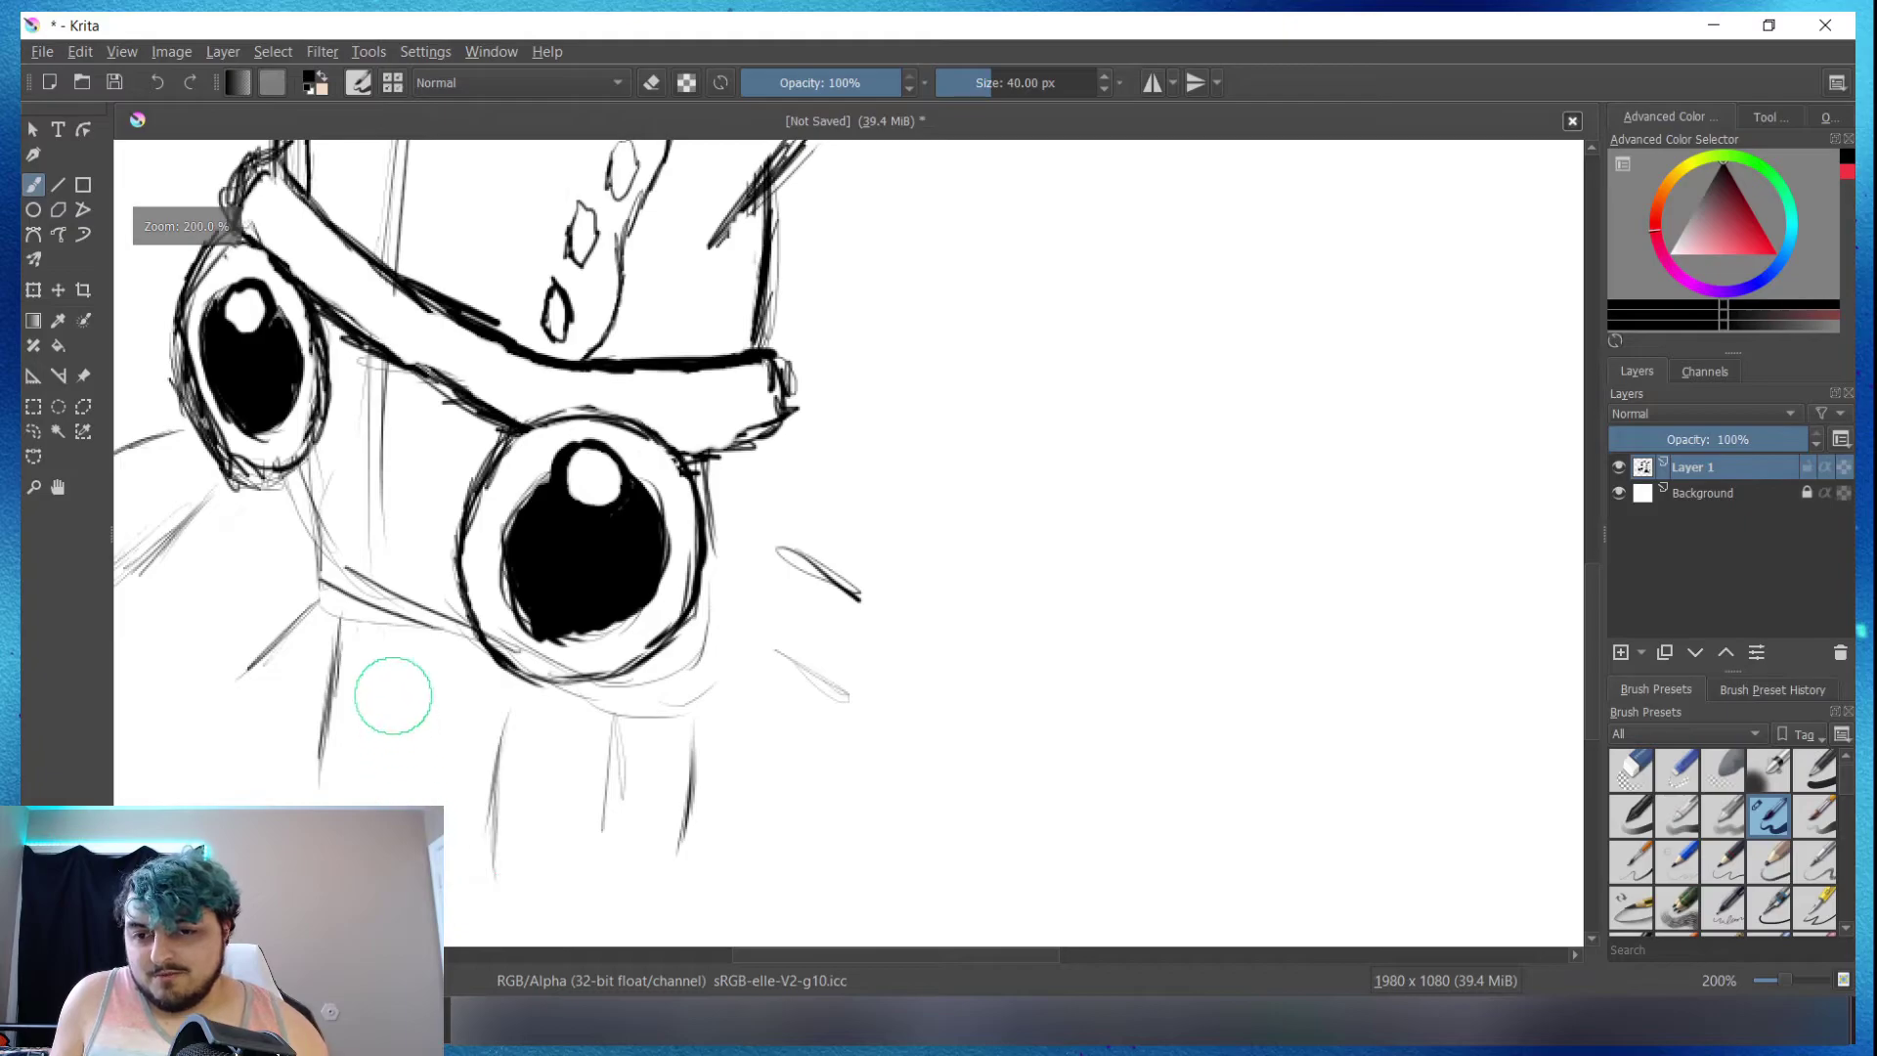
{"action": "left_click_drag", "start_coordinate": [329, 684], "coordinate": [341, 626]}
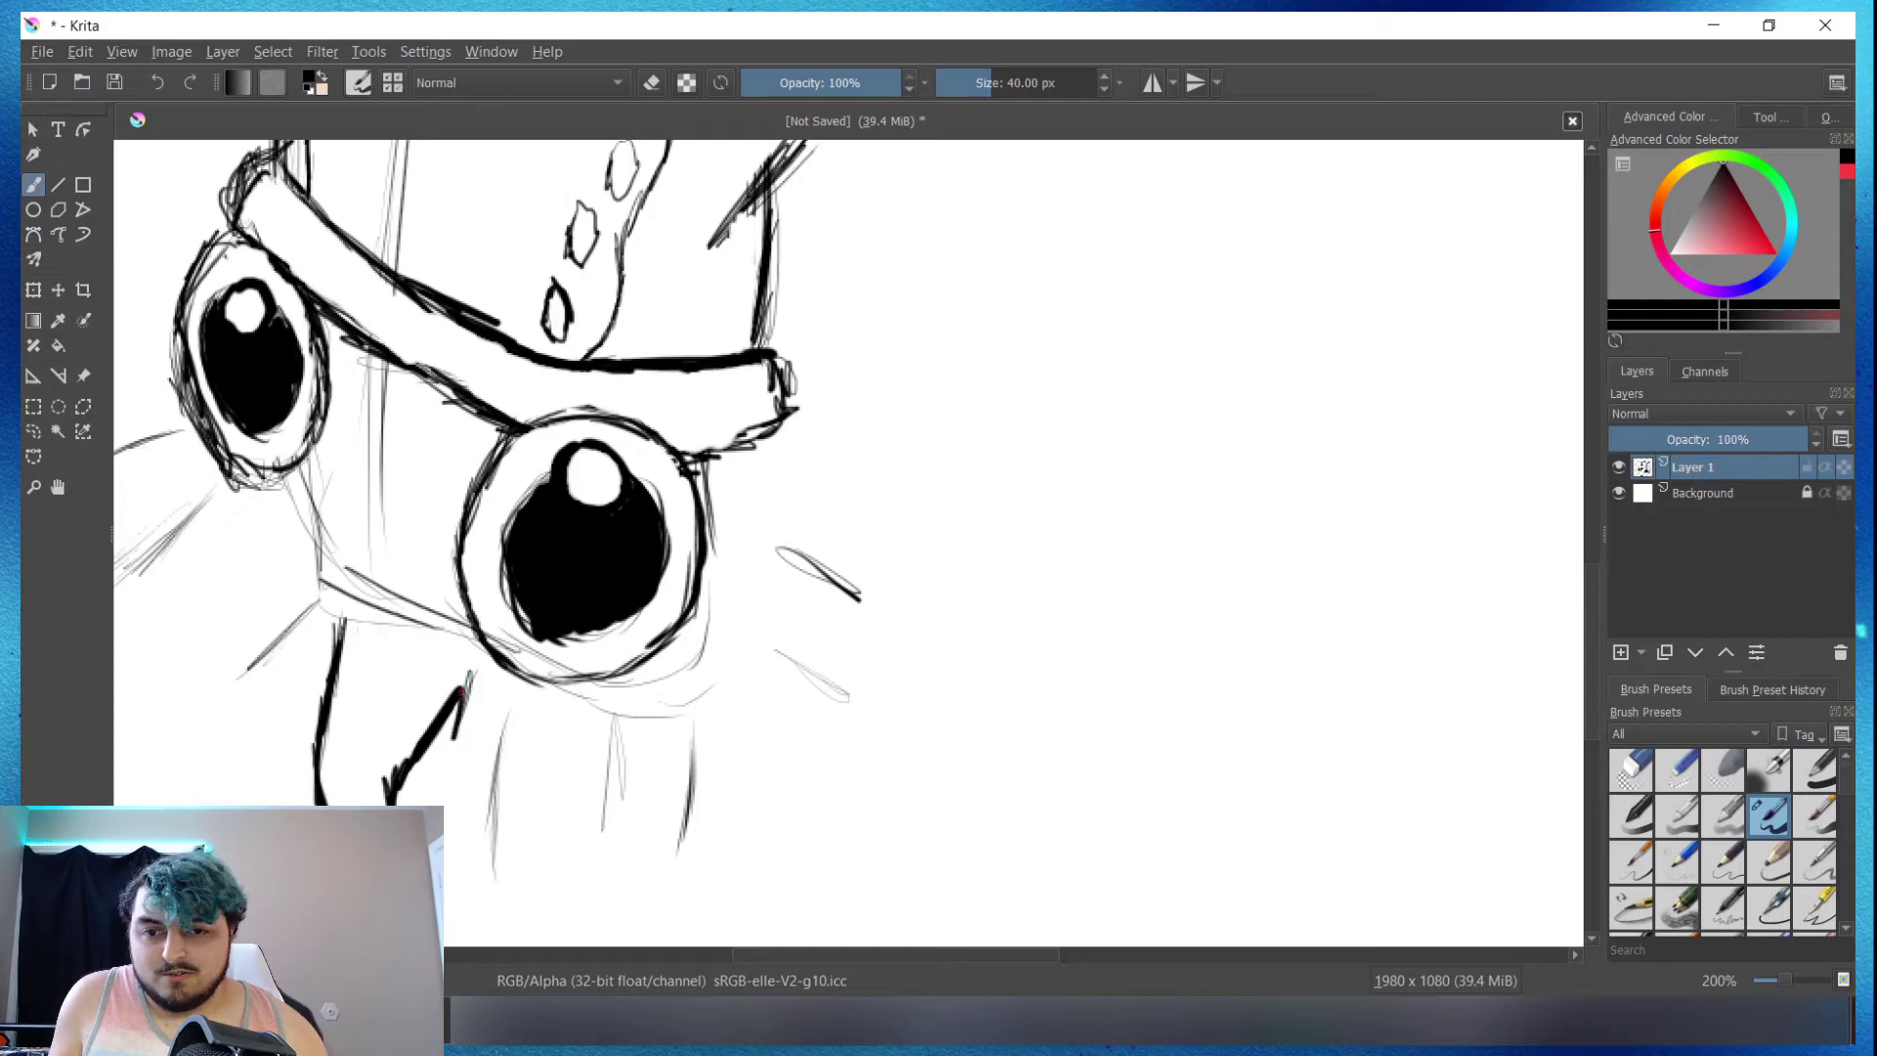
Step: Ink the pointed tentacle outlines from the left tentacle across to the rightmost one
{"action": "left_click_drag", "start_coordinate": [455, 754], "coordinate": [489, 872]}
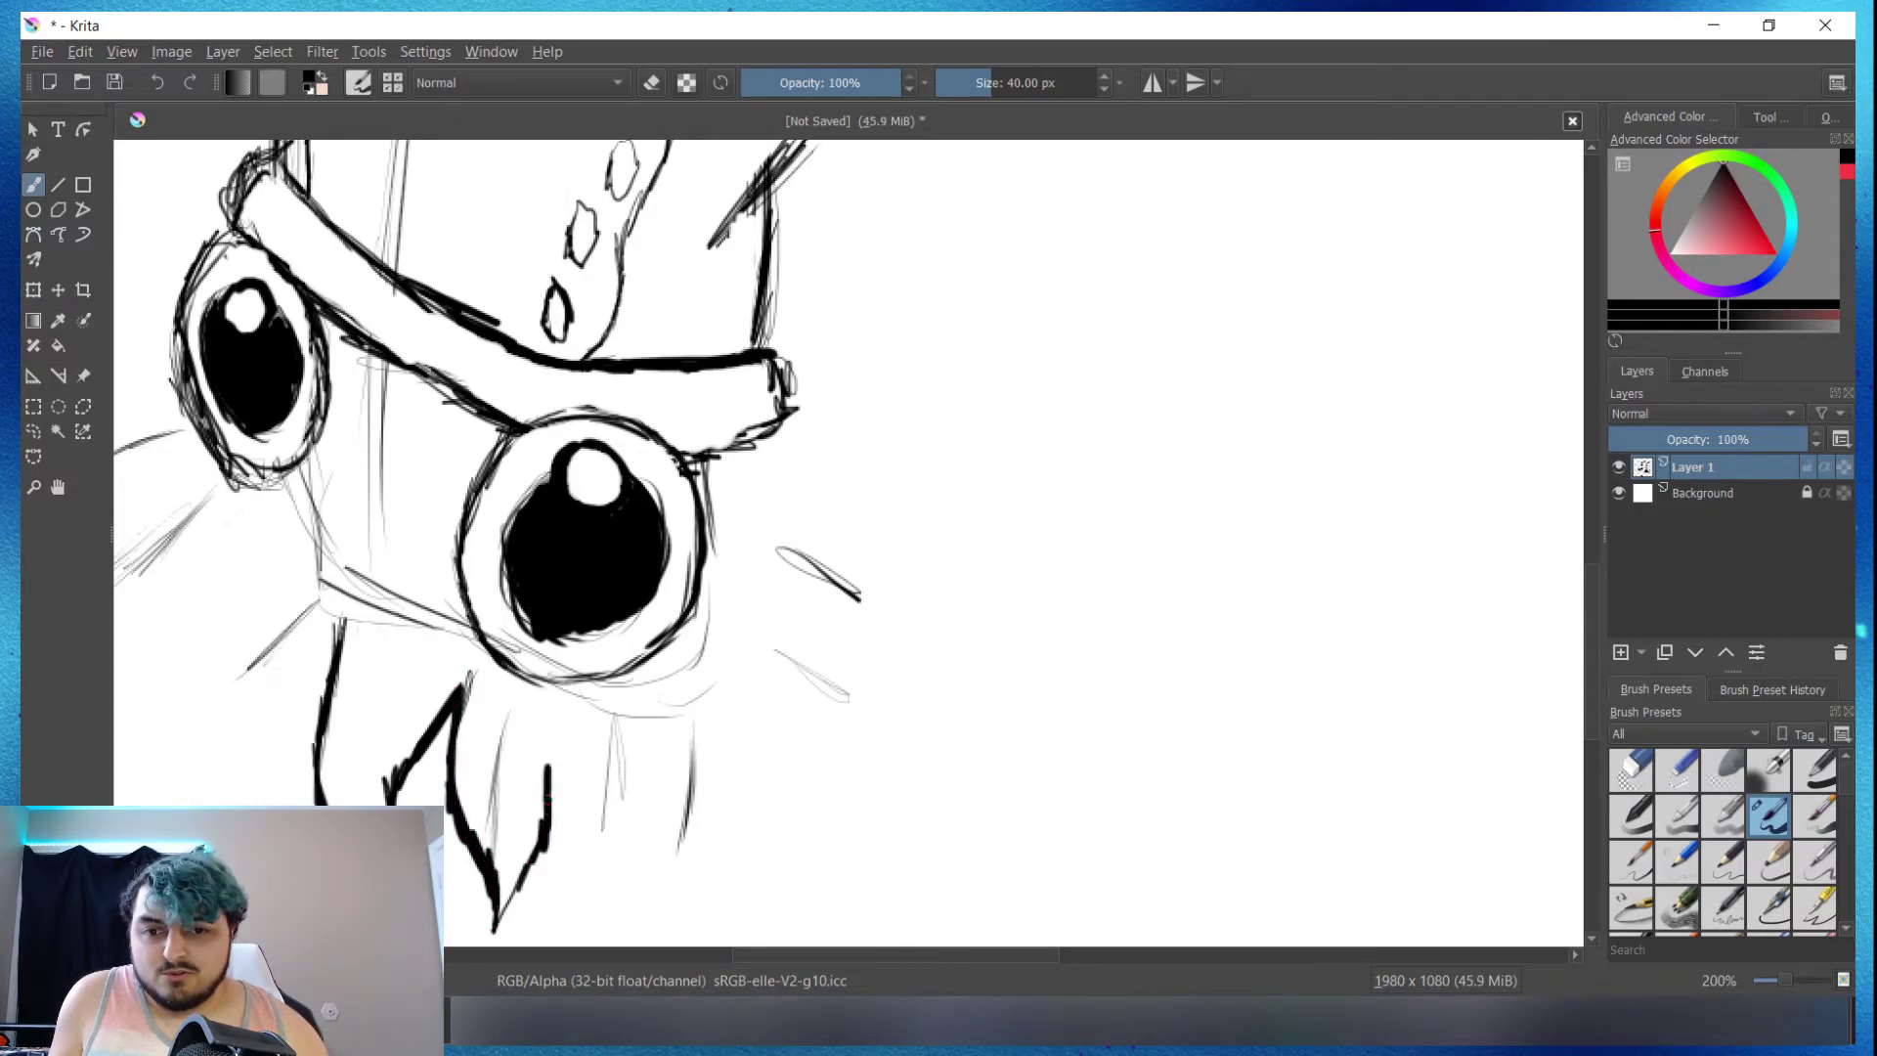
{"action": "left_click_drag", "start_coordinate": [547, 799], "coordinate": [635, 710]}
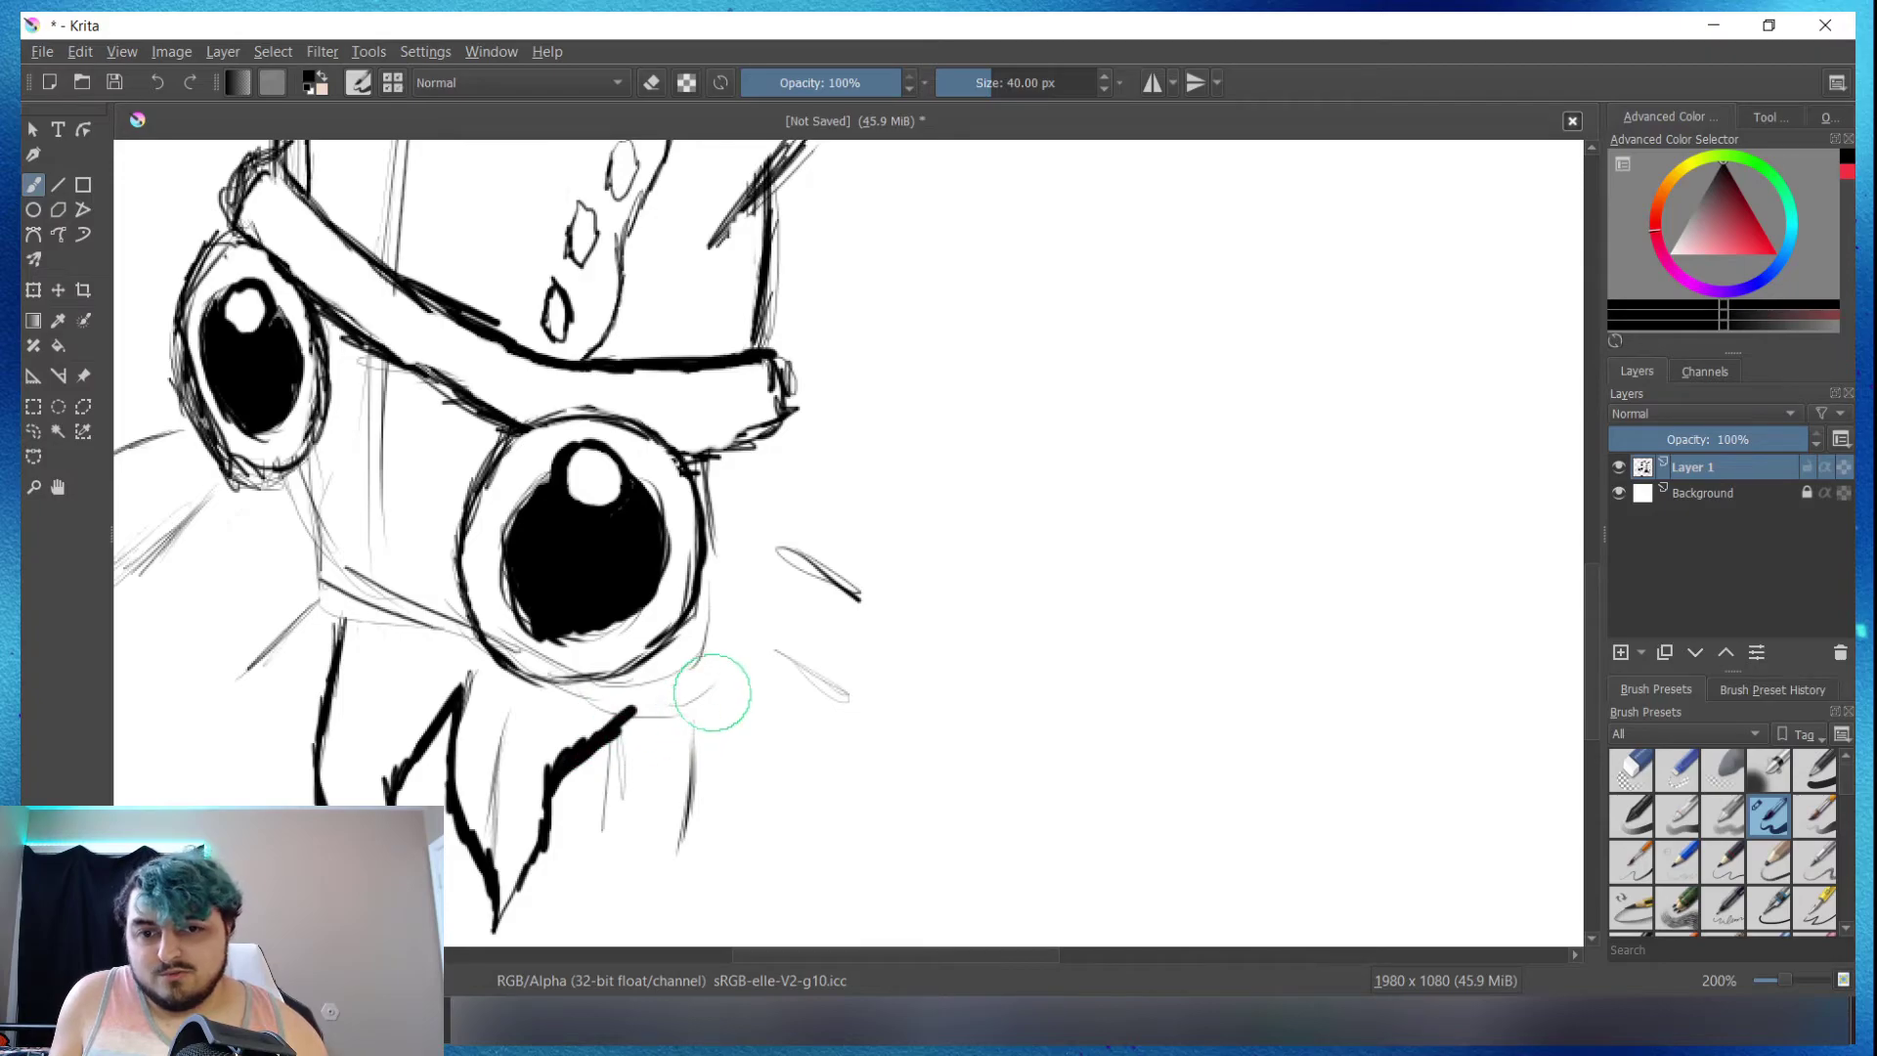
{"action": "left_click_drag", "start_coordinate": [706, 660], "coordinate": [708, 786]}
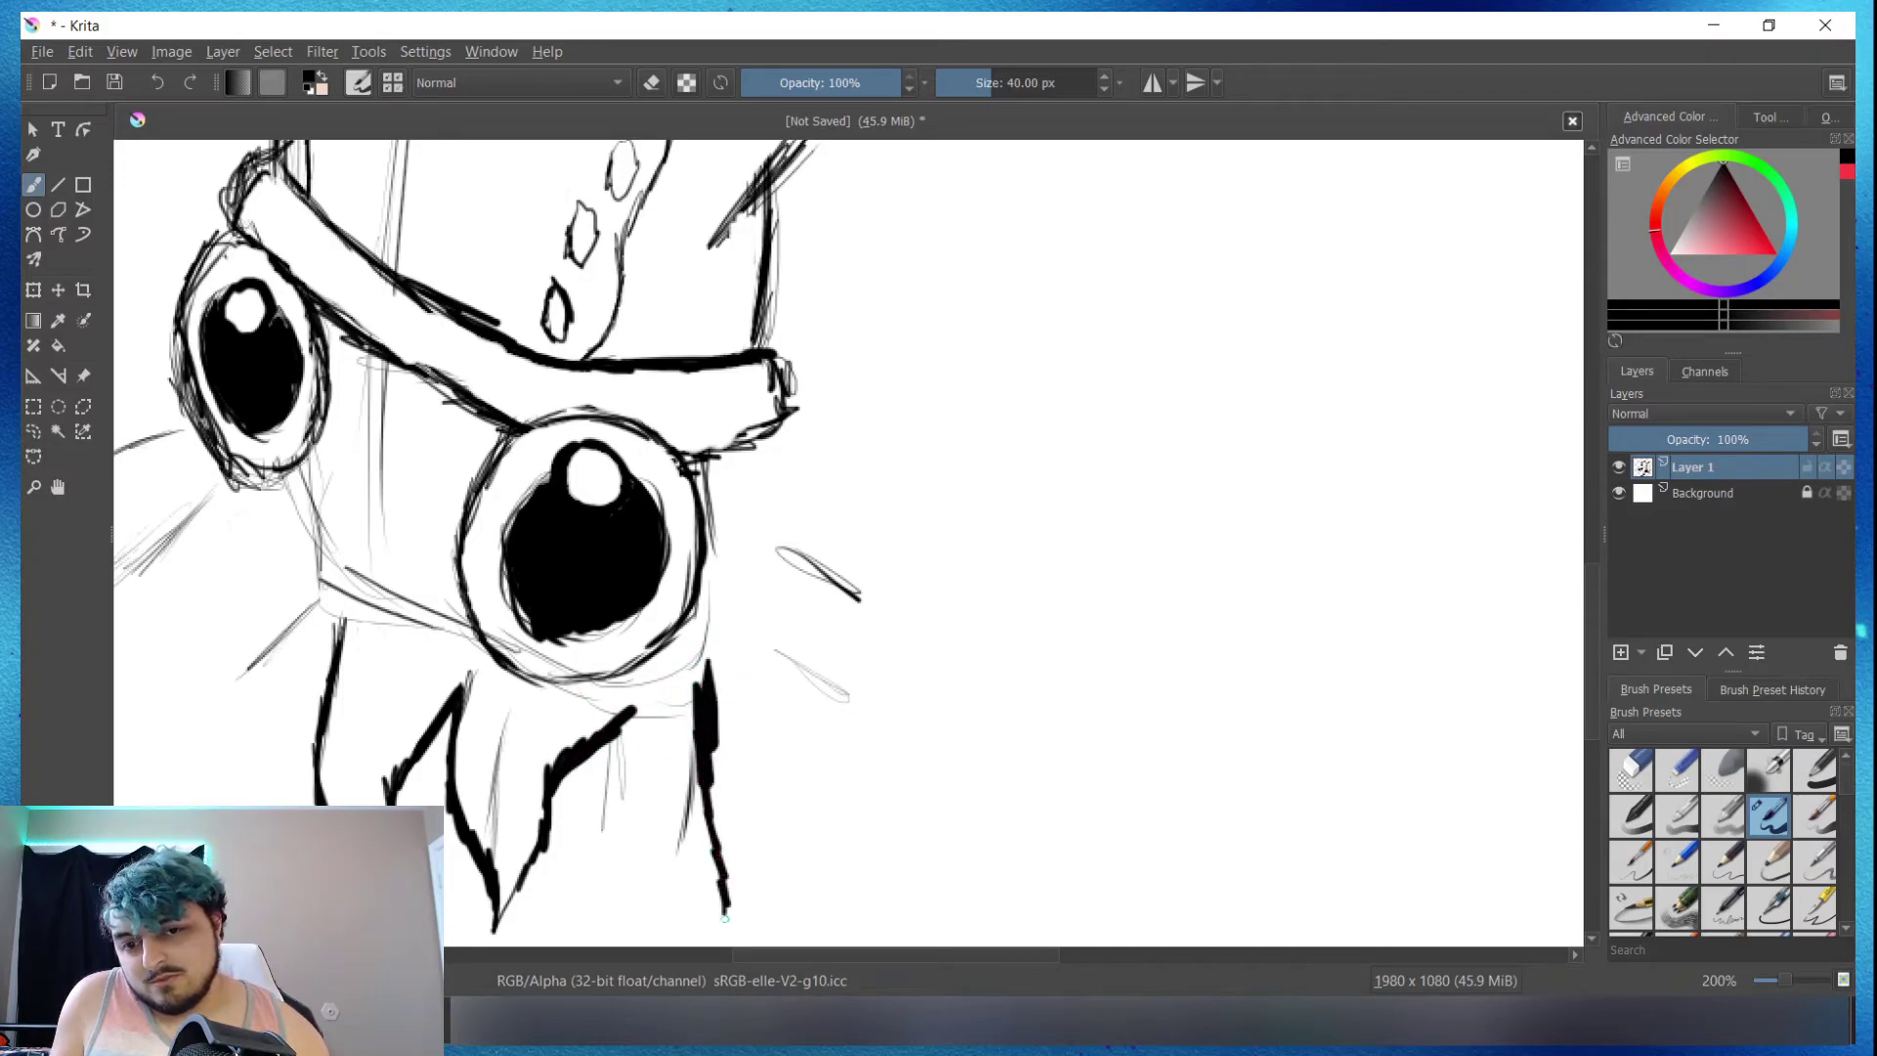
{"action": "left_click_drag", "start_coordinate": [721, 914], "coordinate": [611, 738]}
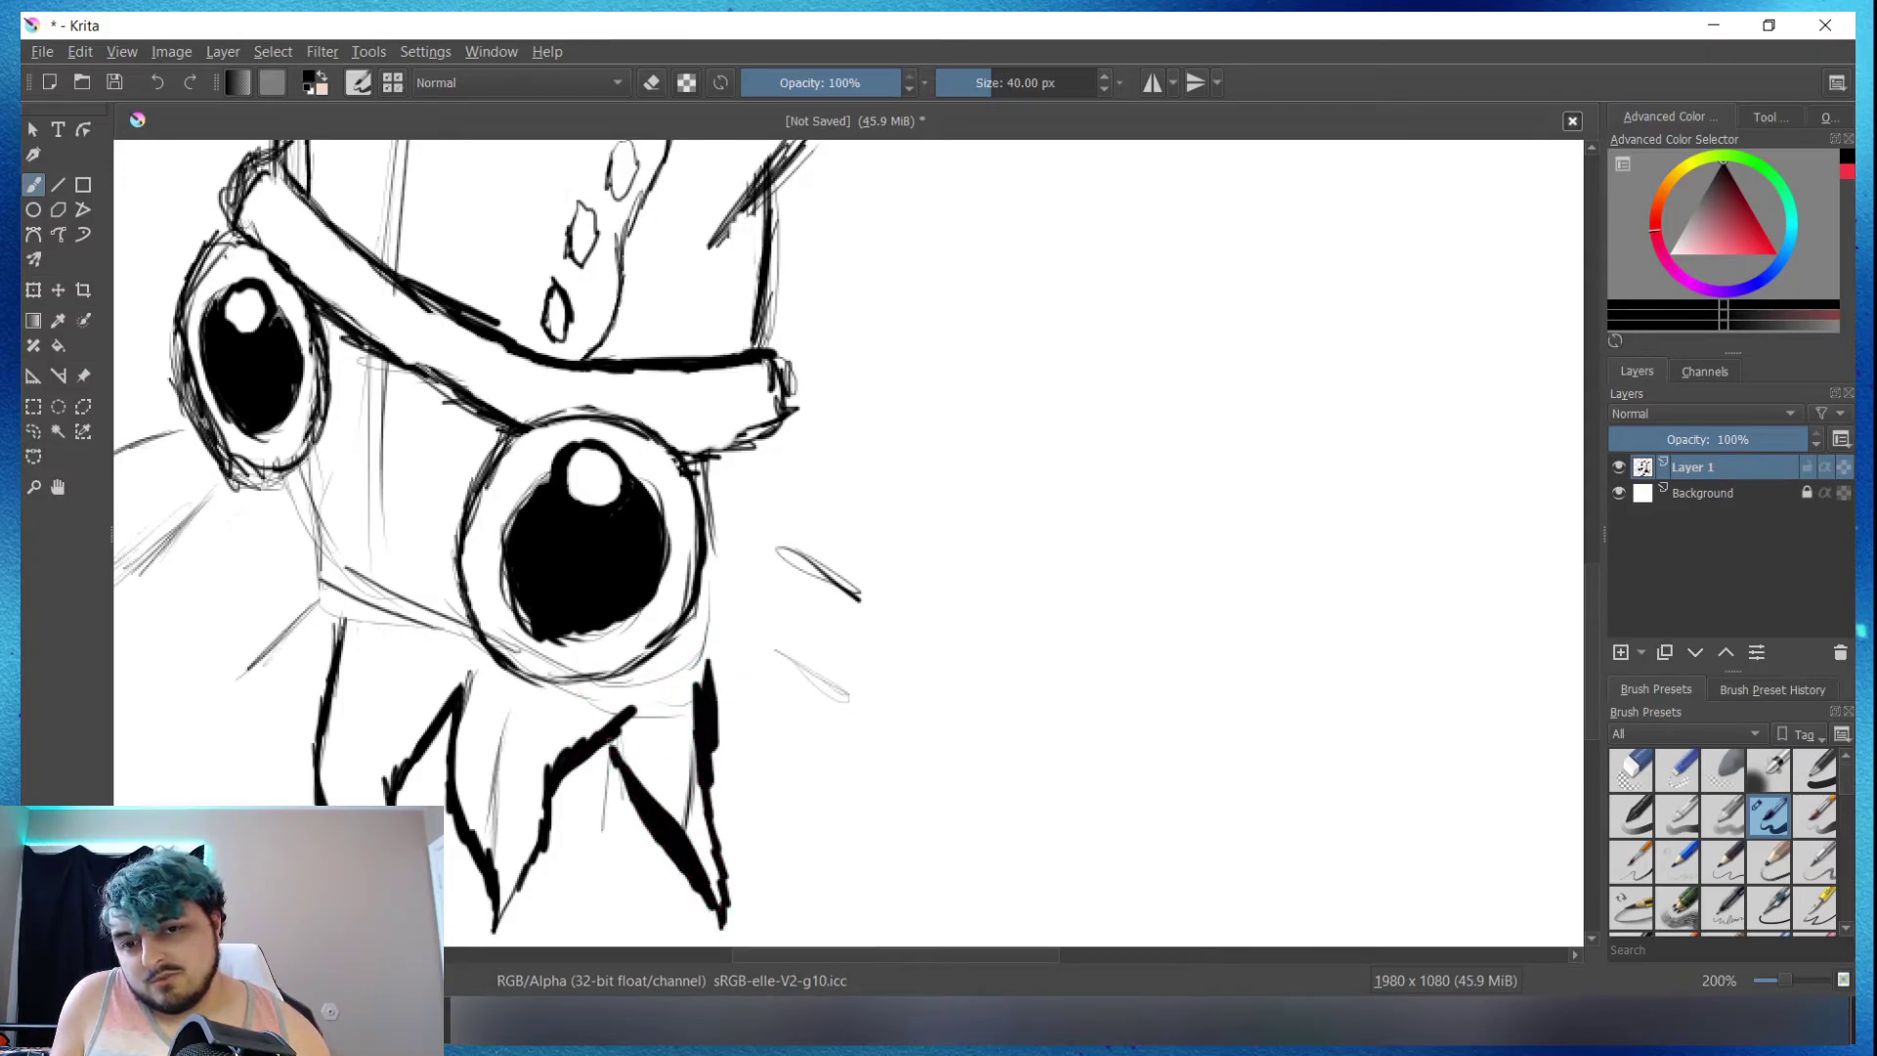
{"action": "left_click_drag", "start_coordinate": [756, 582], "coordinate": [762, 919]}
{"action": "left_click_drag", "start_coordinate": [713, 821], "coordinate": [748, 885]}
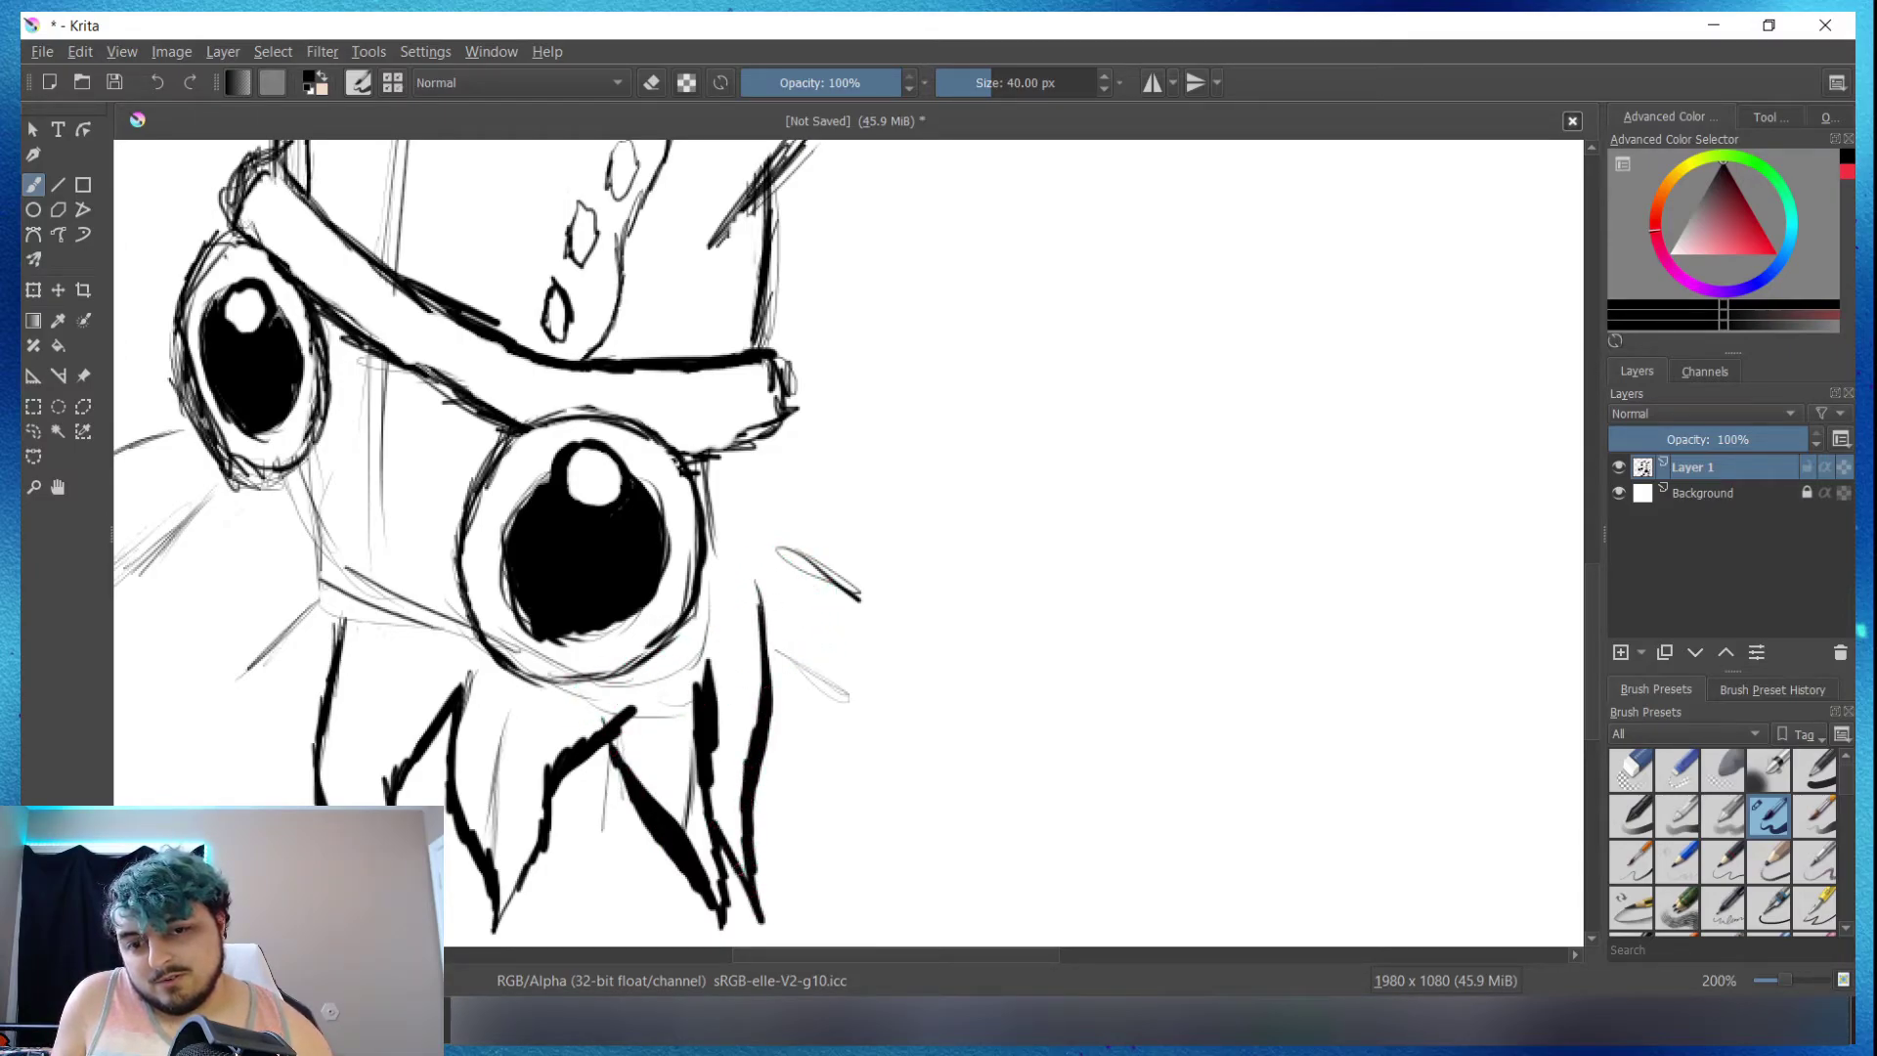
Step: Erase faint marks right of the eye and sketch lines between the tentacles
{"action": "key", "text": "e"}
{"action": "mouse_move", "coordinate": [817, 587]}
{"action": "left_mouse_down"}
{"action": "mouse_move", "coordinate": [837, 599]}
{"action": "mouse_move", "coordinate": [827, 664]}
{"action": "mouse_move", "coordinate": [797, 671]}
{"action": "mouse_move", "coordinate": [786, 557]}
{"action": "mouse_move", "coordinate": [747, 565]}
{"action": "left_mouse_up"}
{"action": "key", "text": "e"}
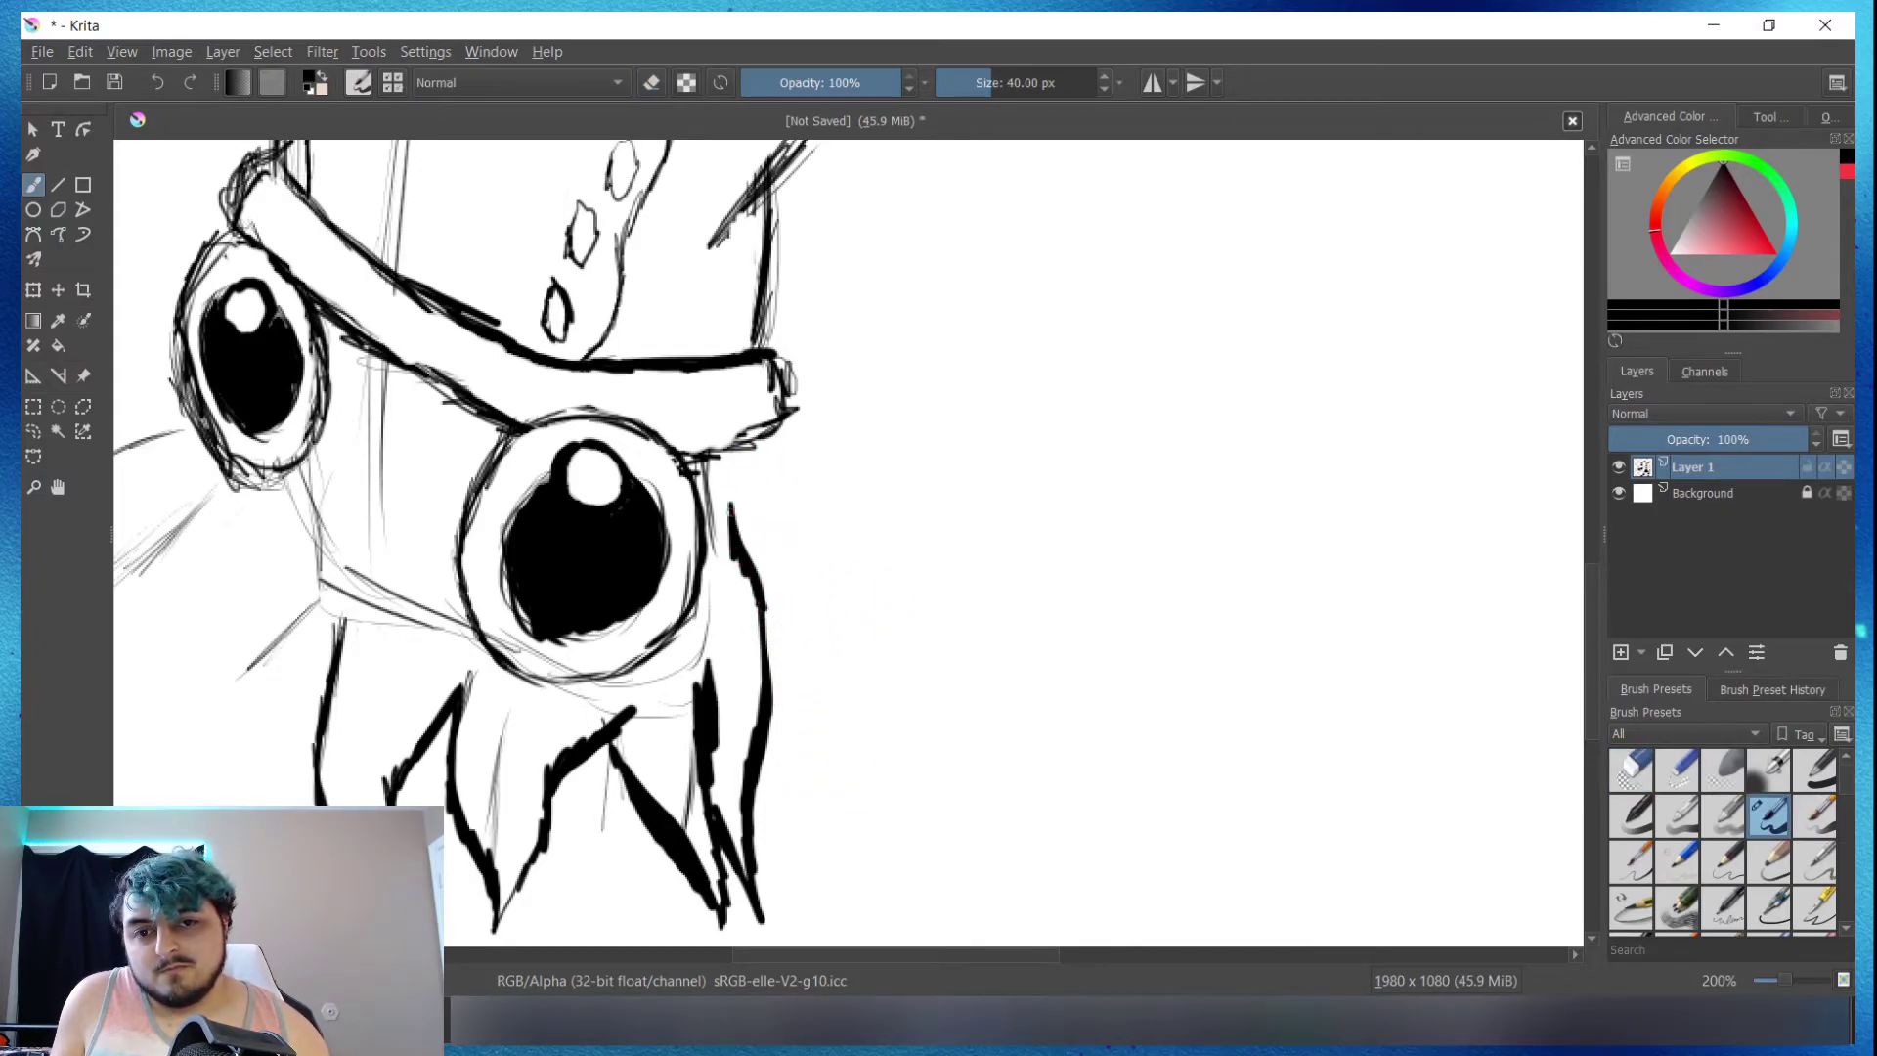
{"action": "key", "text": "e"}
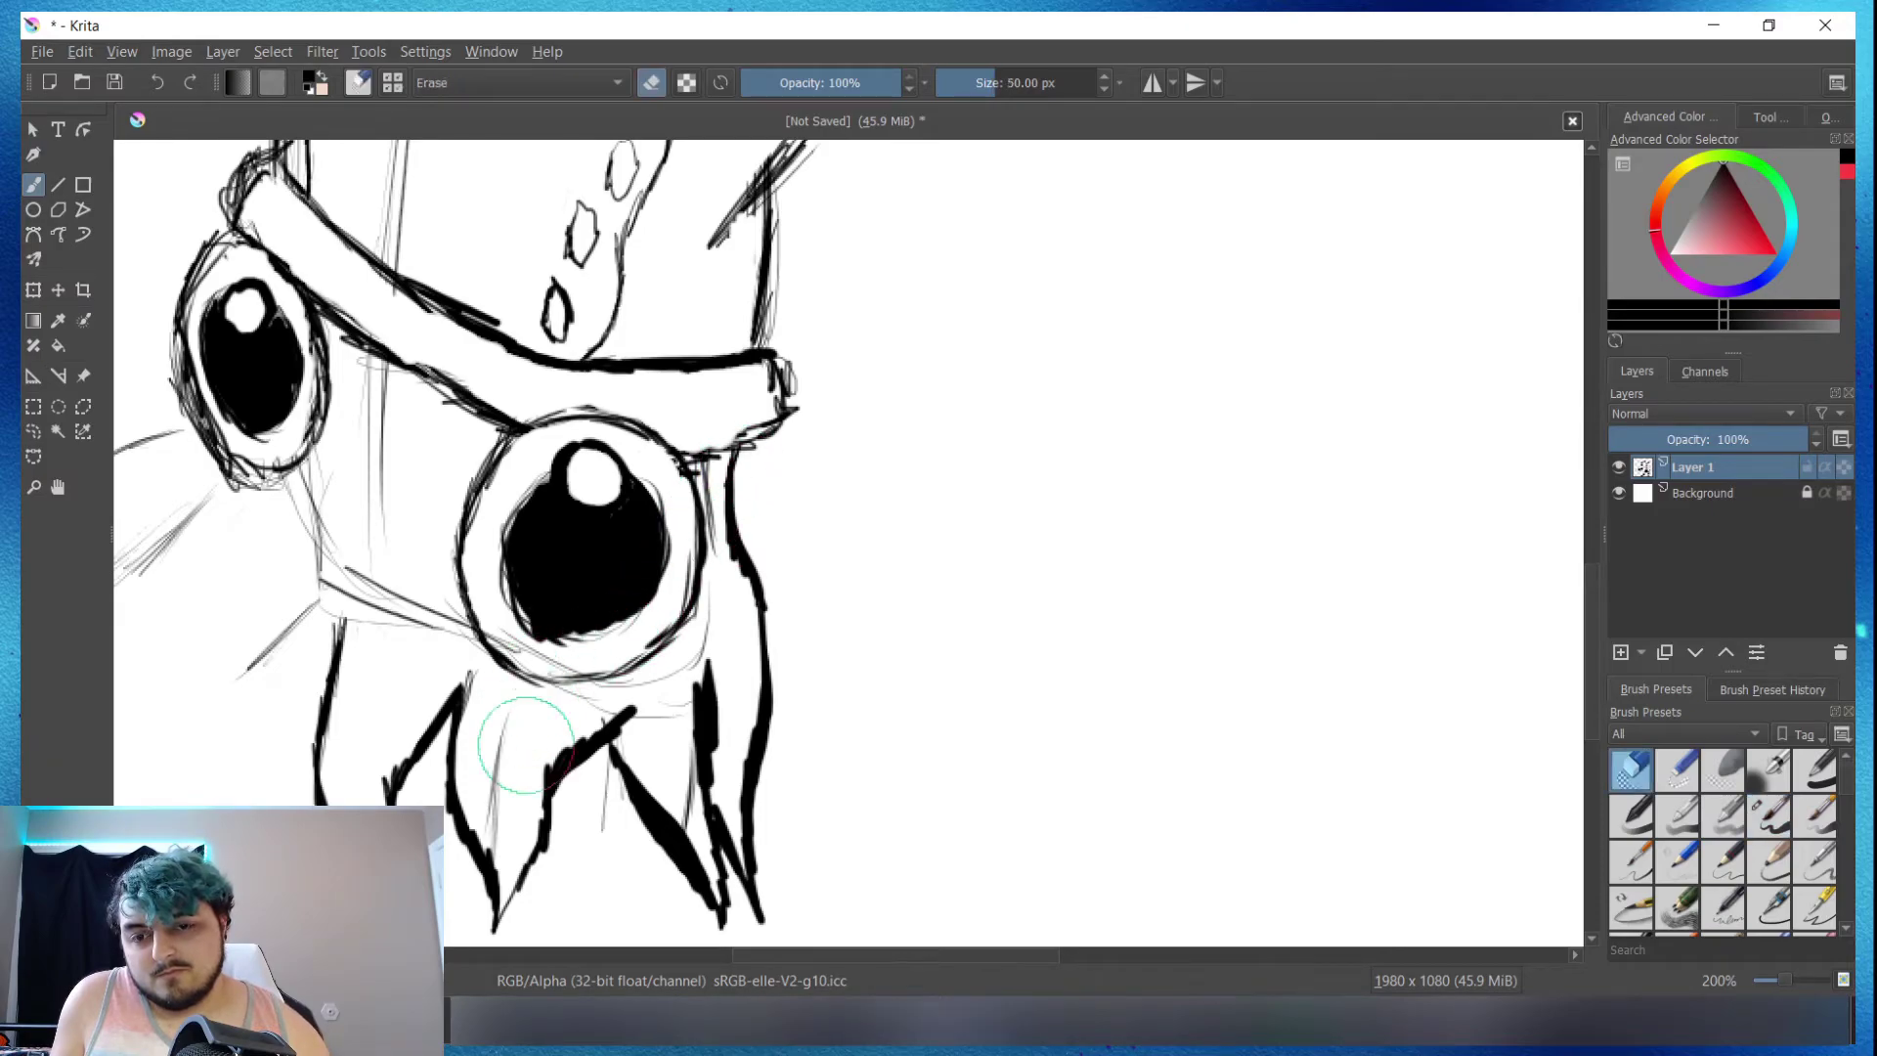
{"action": "left_click_drag", "start_coordinate": [547, 724], "coordinate": [509, 740]}
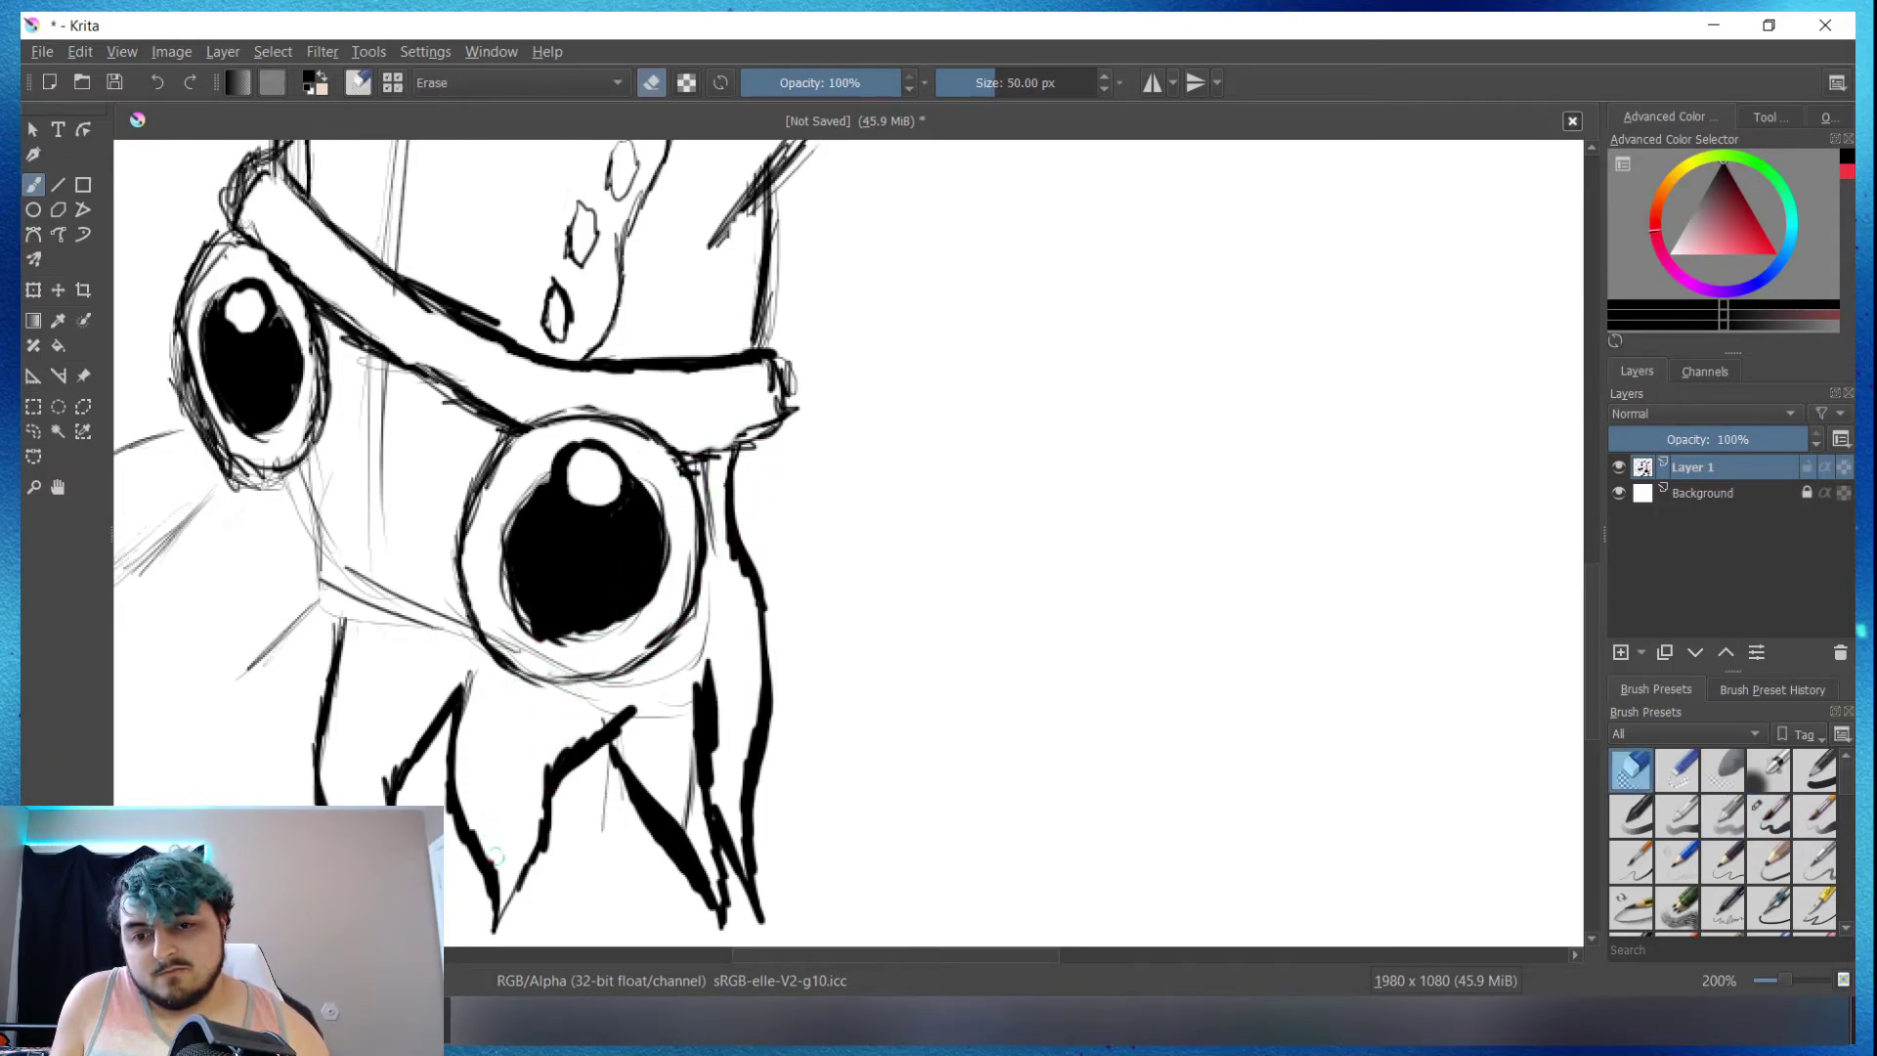
{"action": "mouse_move", "coordinate": [496, 855]}
{"action": "left_mouse_down"}
{"action": "mouse_move", "coordinate": [593, 806]}
{"action": "mouse_move", "coordinate": [686, 798]}
{"action": "left_mouse_up"}
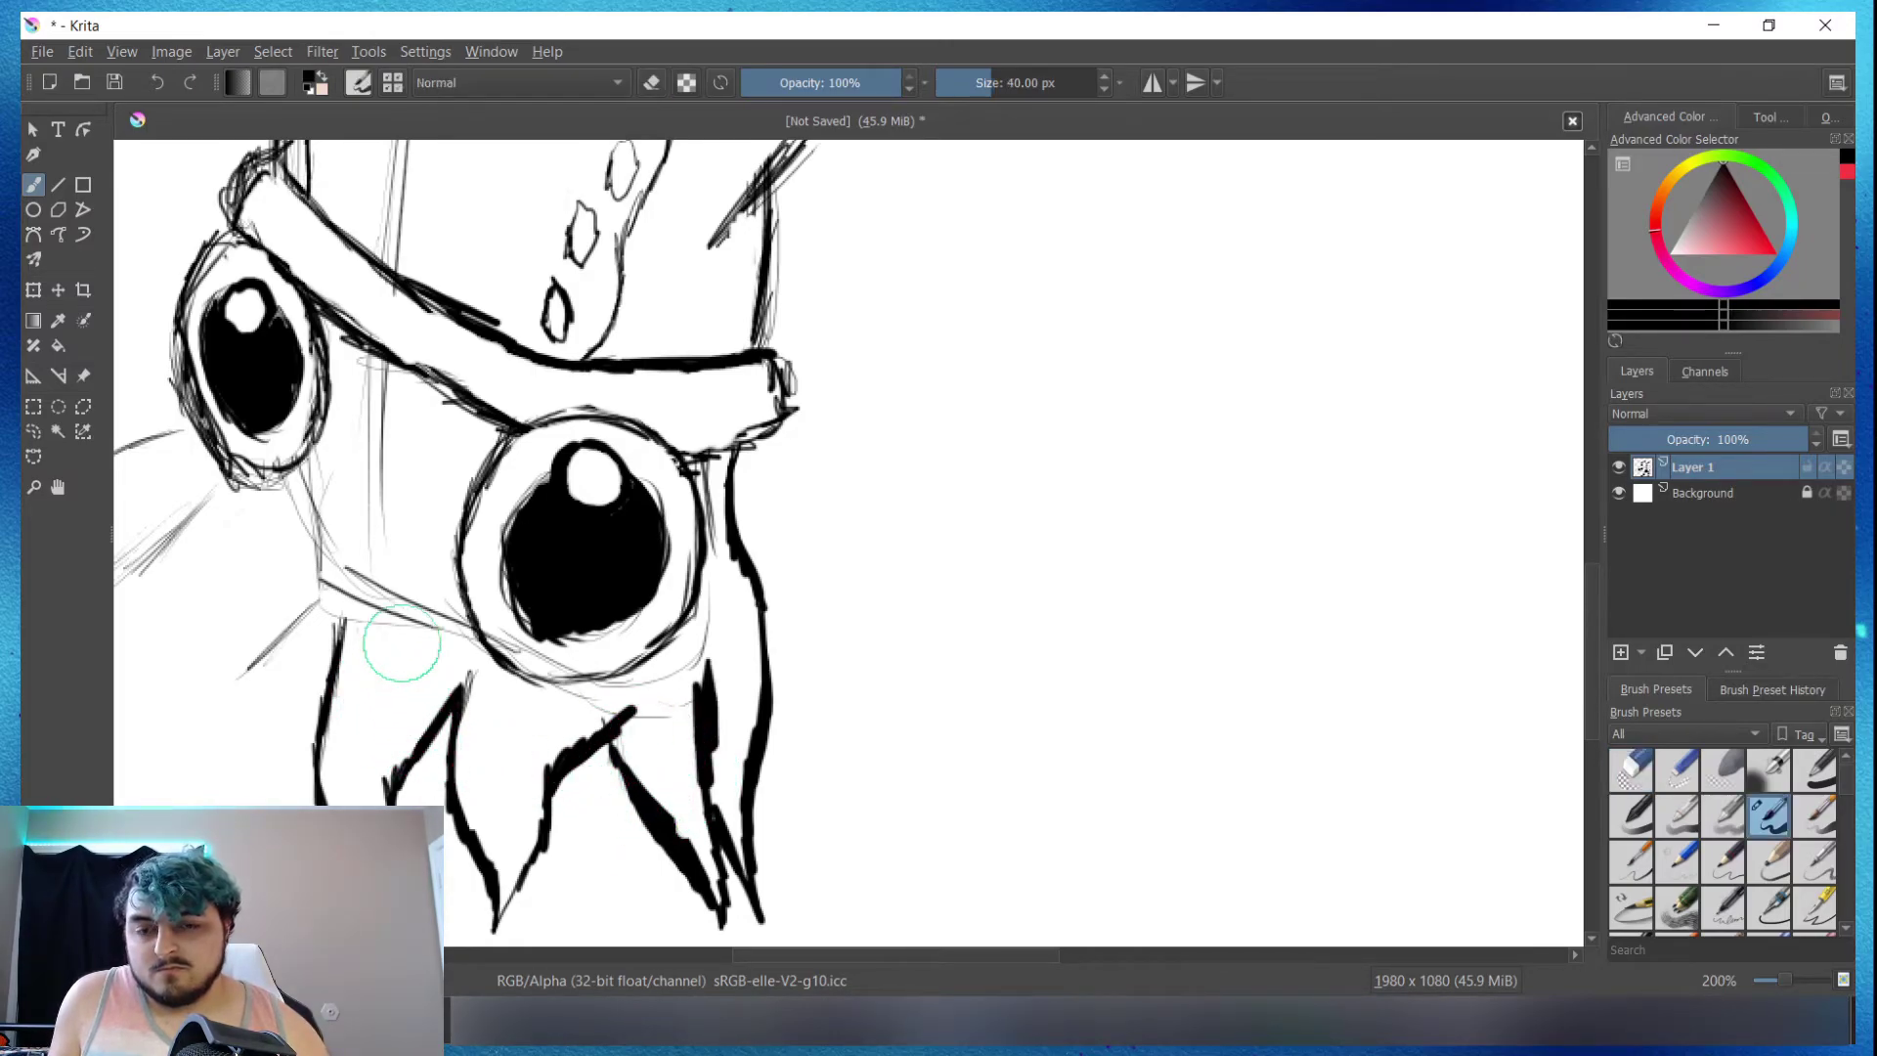
{"action": "mouse_move", "coordinate": [395, 606]}
{"action": "left_mouse_down"}
{"action": "mouse_move", "coordinate": [368, 557]}
{"action": "mouse_move", "coordinate": [390, 667]}
{"action": "mouse_move", "coordinate": [419, 602]}
{"action": "mouse_move", "coordinate": [446, 626]}
{"action": "mouse_move", "coordinate": [524, 591]}
{"action": "mouse_move", "coordinate": [521, 658]}
{"action": "mouse_move", "coordinate": [562, 724]}
{"action": "mouse_move", "coordinate": [594, 725]}
{"action": "mouse_move", "coordinate": [542, 700]}
{"action": "mouse_move", "coordinate": [660, 714]}
{"action": "left_mouse_up"}
{"action": "key", "text": "slash"}
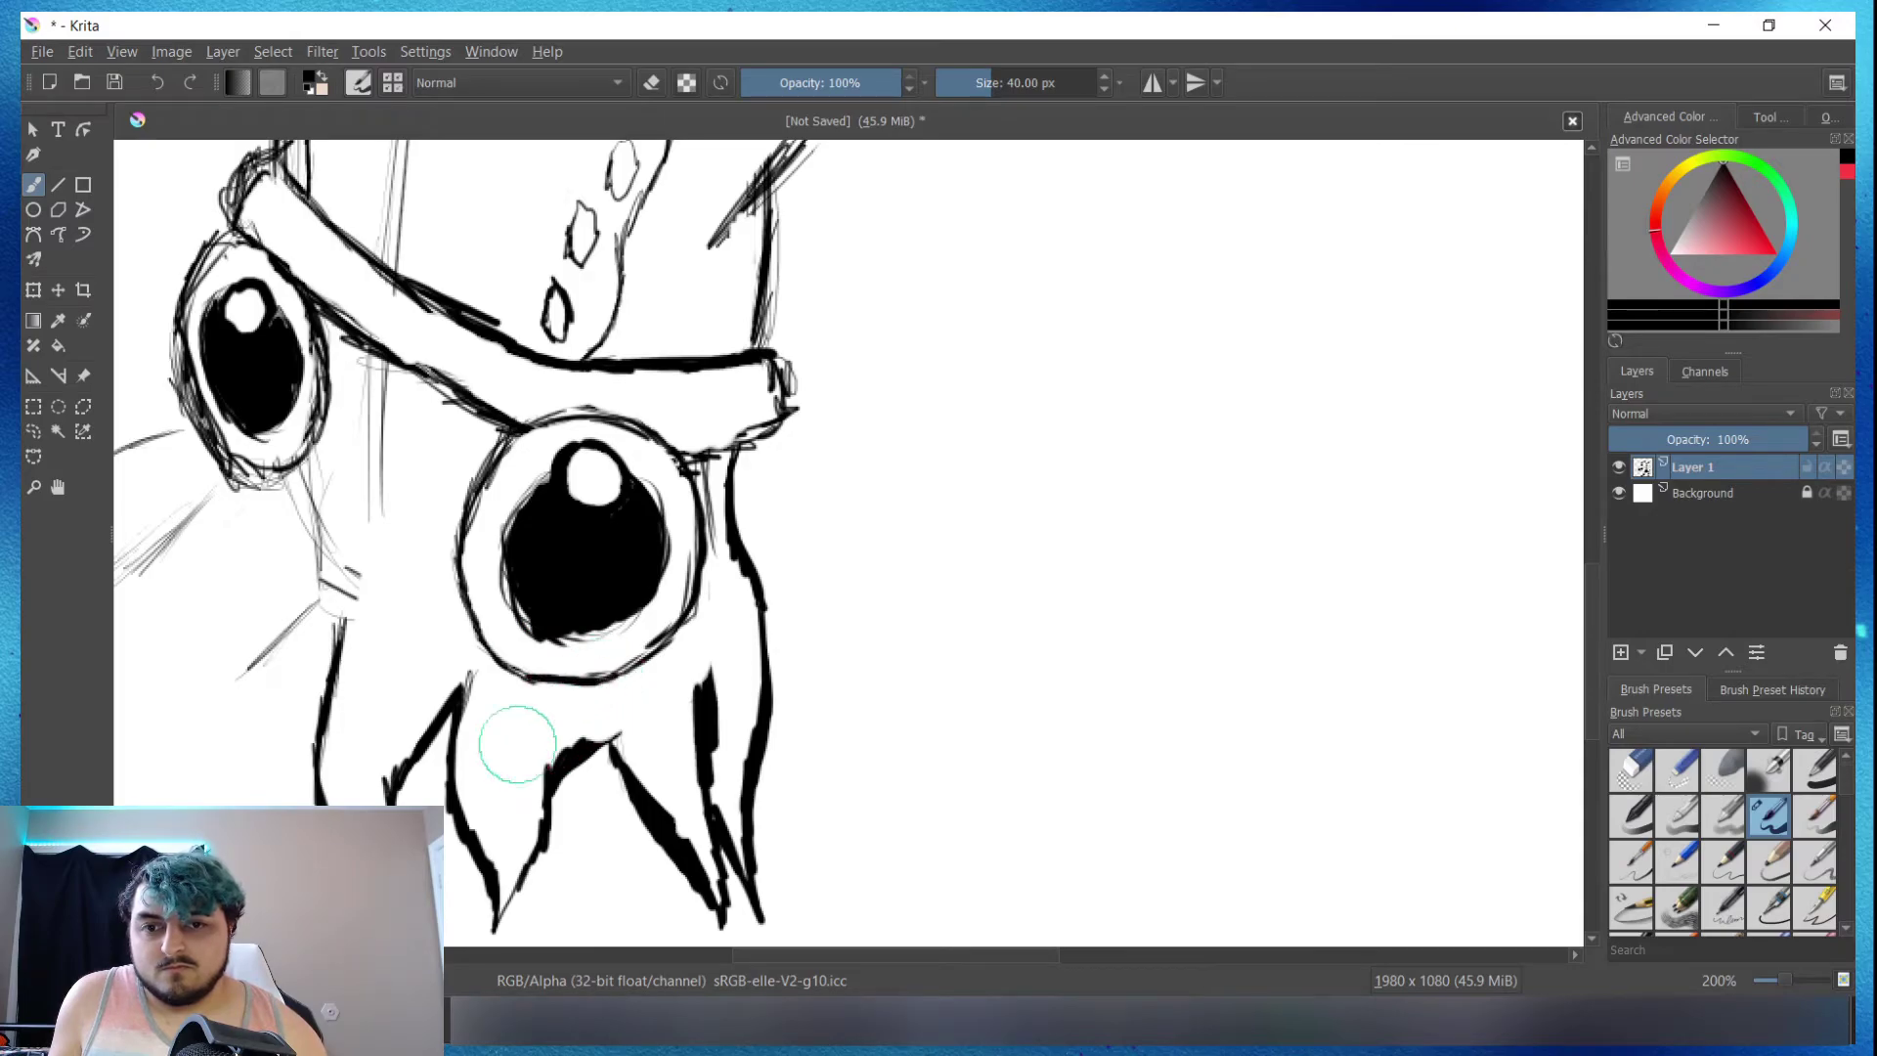
Step: Ink the body edge and outer tentacle below the left eye, then erase the sketch lines beside them
{"action": "scroll", "coordinate": [238, 629], "scroll_direction": "down", "scroll_amount": 3}
{"action": "scroll", "coordinate": [359, 633], "scroll_direction": "up", "scroll_amount": 3}
{"action": "key", "text": "slash"}
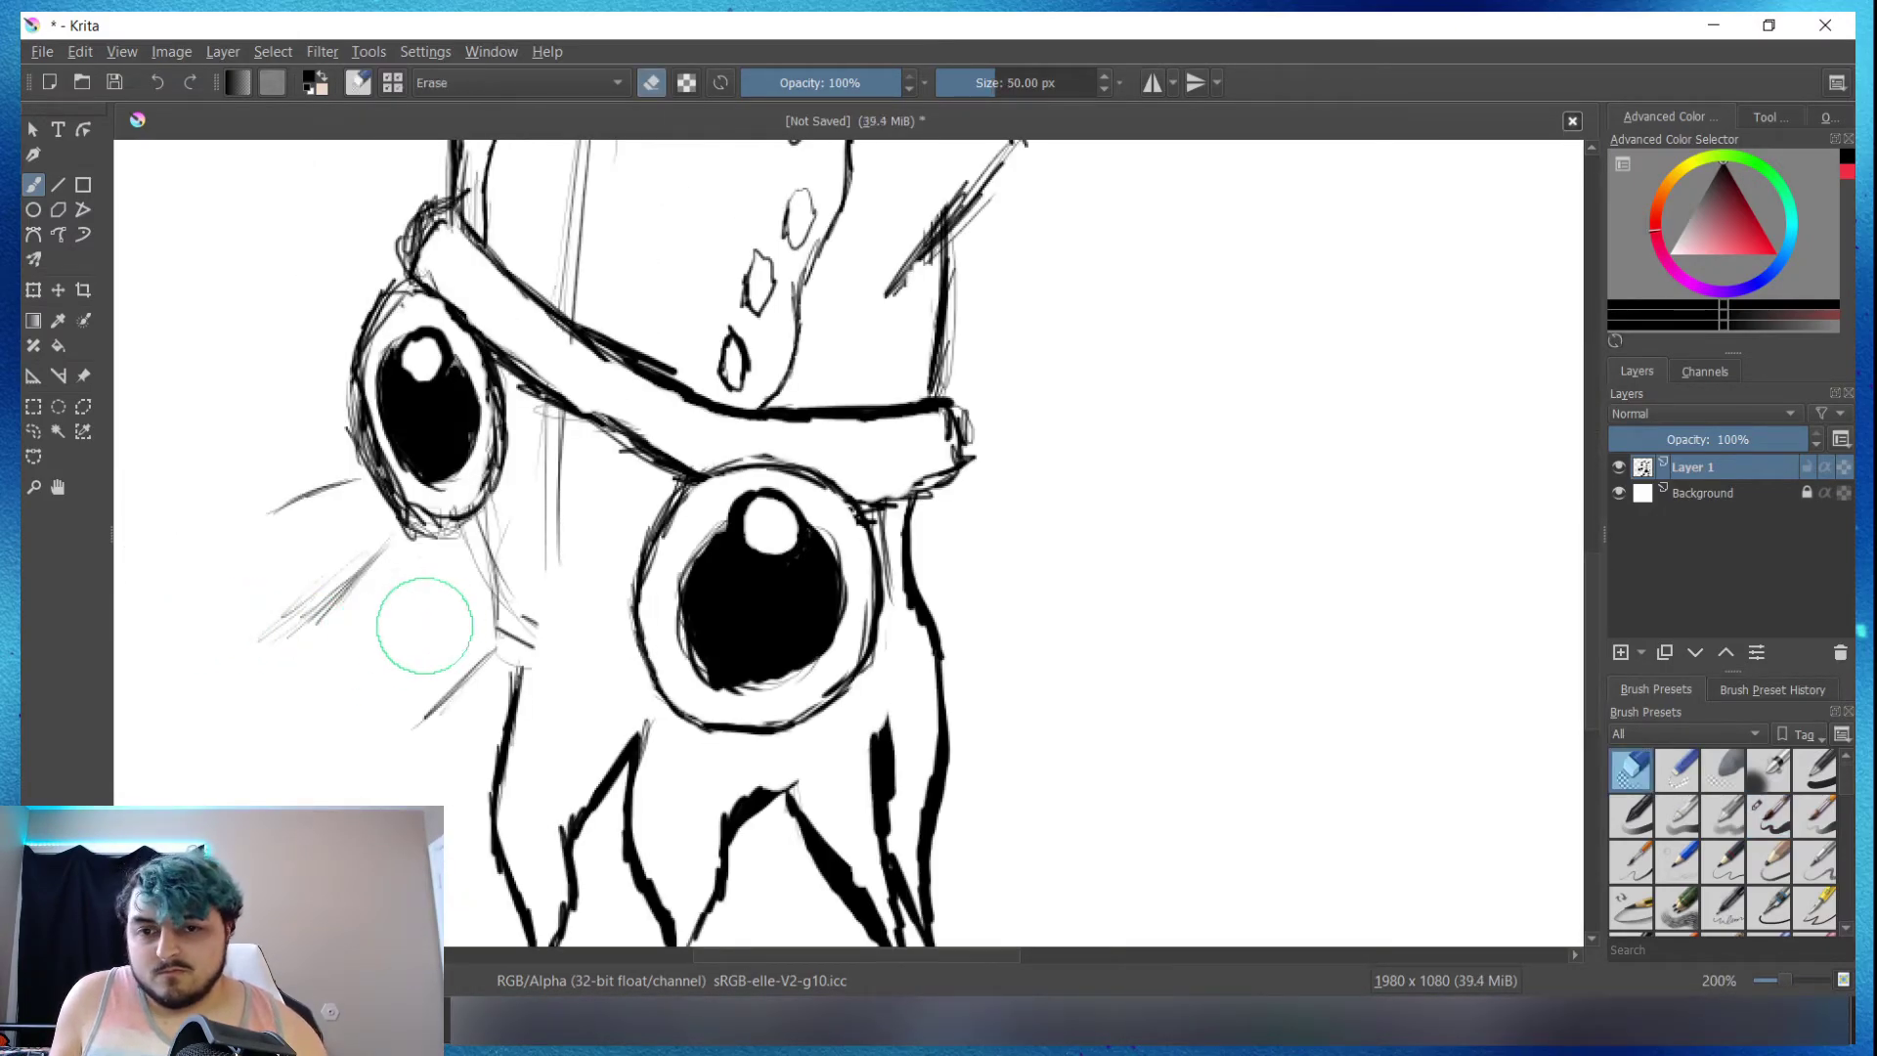
{"action": "key", "text": "slash"}
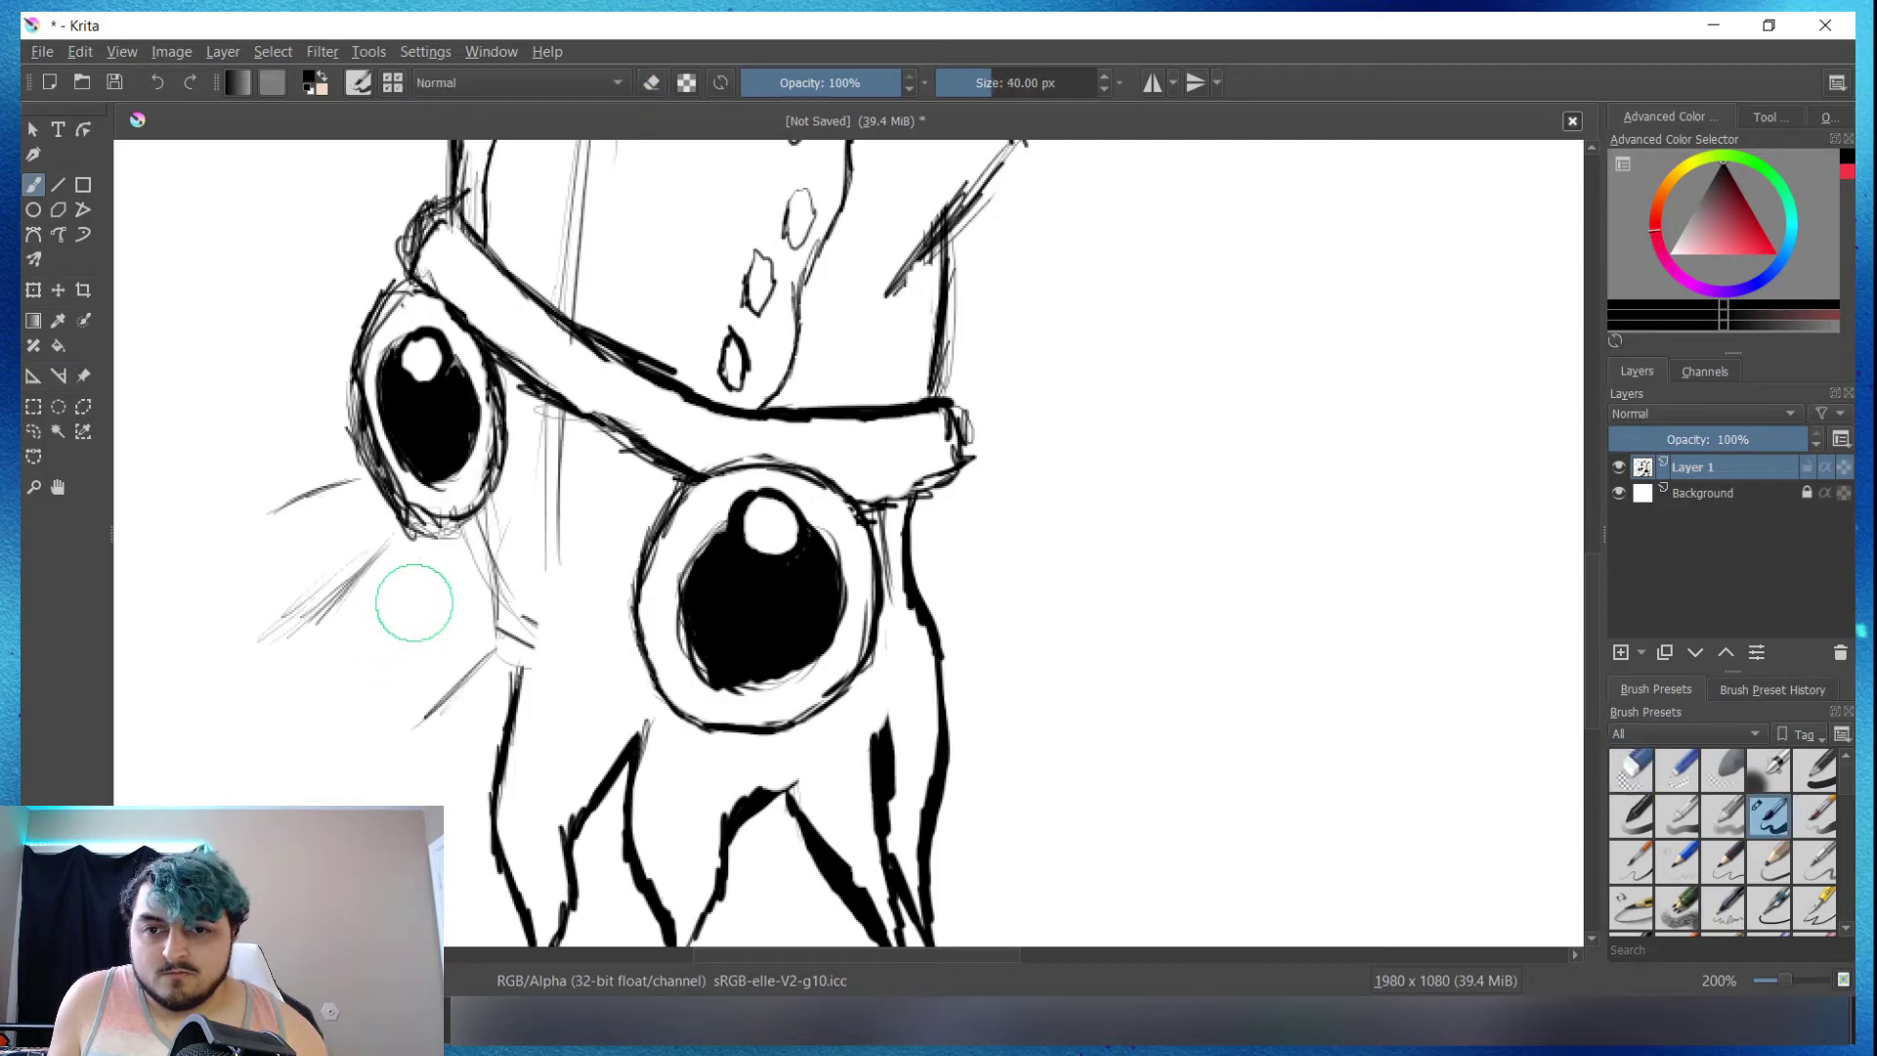
{"action": "mouse_move", "coordinate": [408, 580]}
{"action": "left_mouse_down"}
{"action": "mouse_move", "coordinate": [391, 733]}
{"action": "mouse_move", "coordinate": [506, 684]}
{"action": "left_mouse_up"}
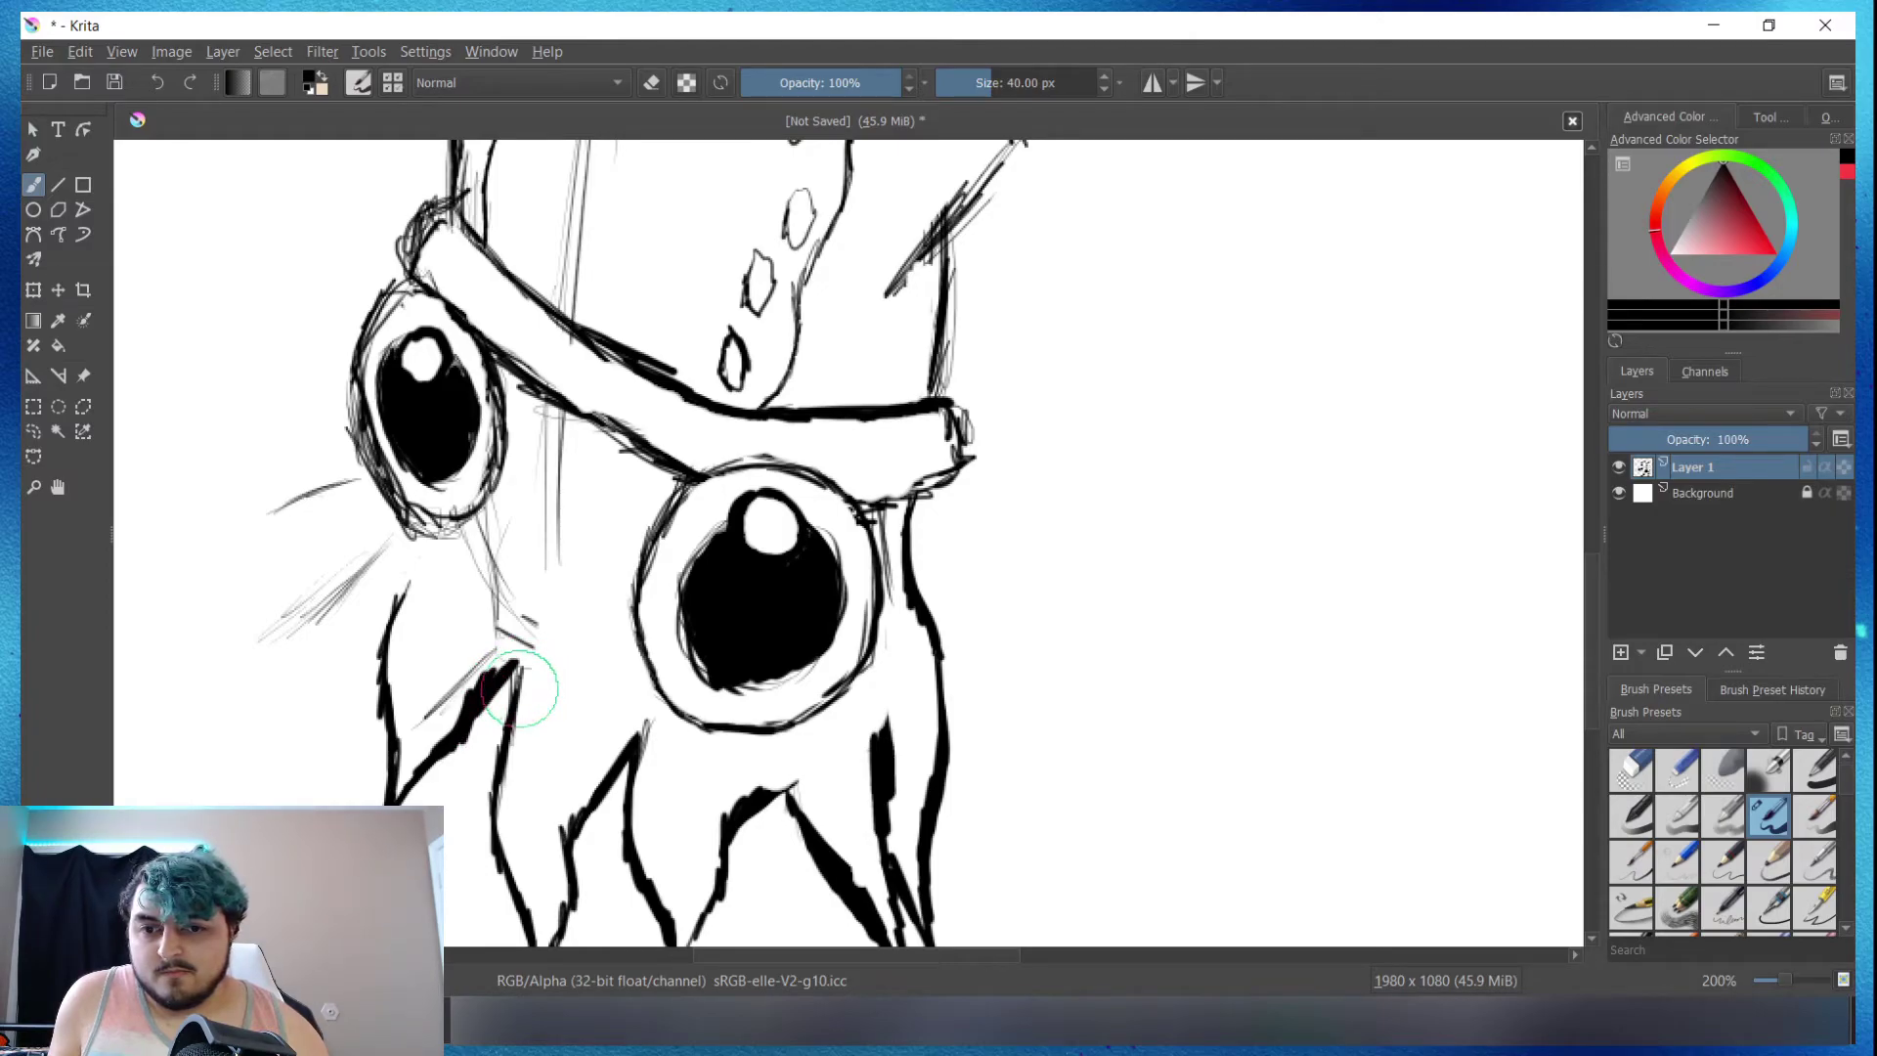
{"action": "mouse_move", "coordinate": [364, 511]}
{"action": "left_mouse_down"}
{"action": "mouse_move", "coordinate": [307, 643]}
{"action": "mouse_move", "coordinate": [307, 804]}
{"action": "mouse_move", "coordinate": [388, 711]}
{"action": "left_mouse_up"}
{"action": "mouse_move", "coordinate": [420, 586]}
{"action": "left_mouse_down"}
{"action": "mouse_move", "coordinate": [377, 508]}
{"action": "mouse_move", "coordinate": [302, 498]}
{"action": "left_mouse_up"}
{"action": "key", "text": "e"}
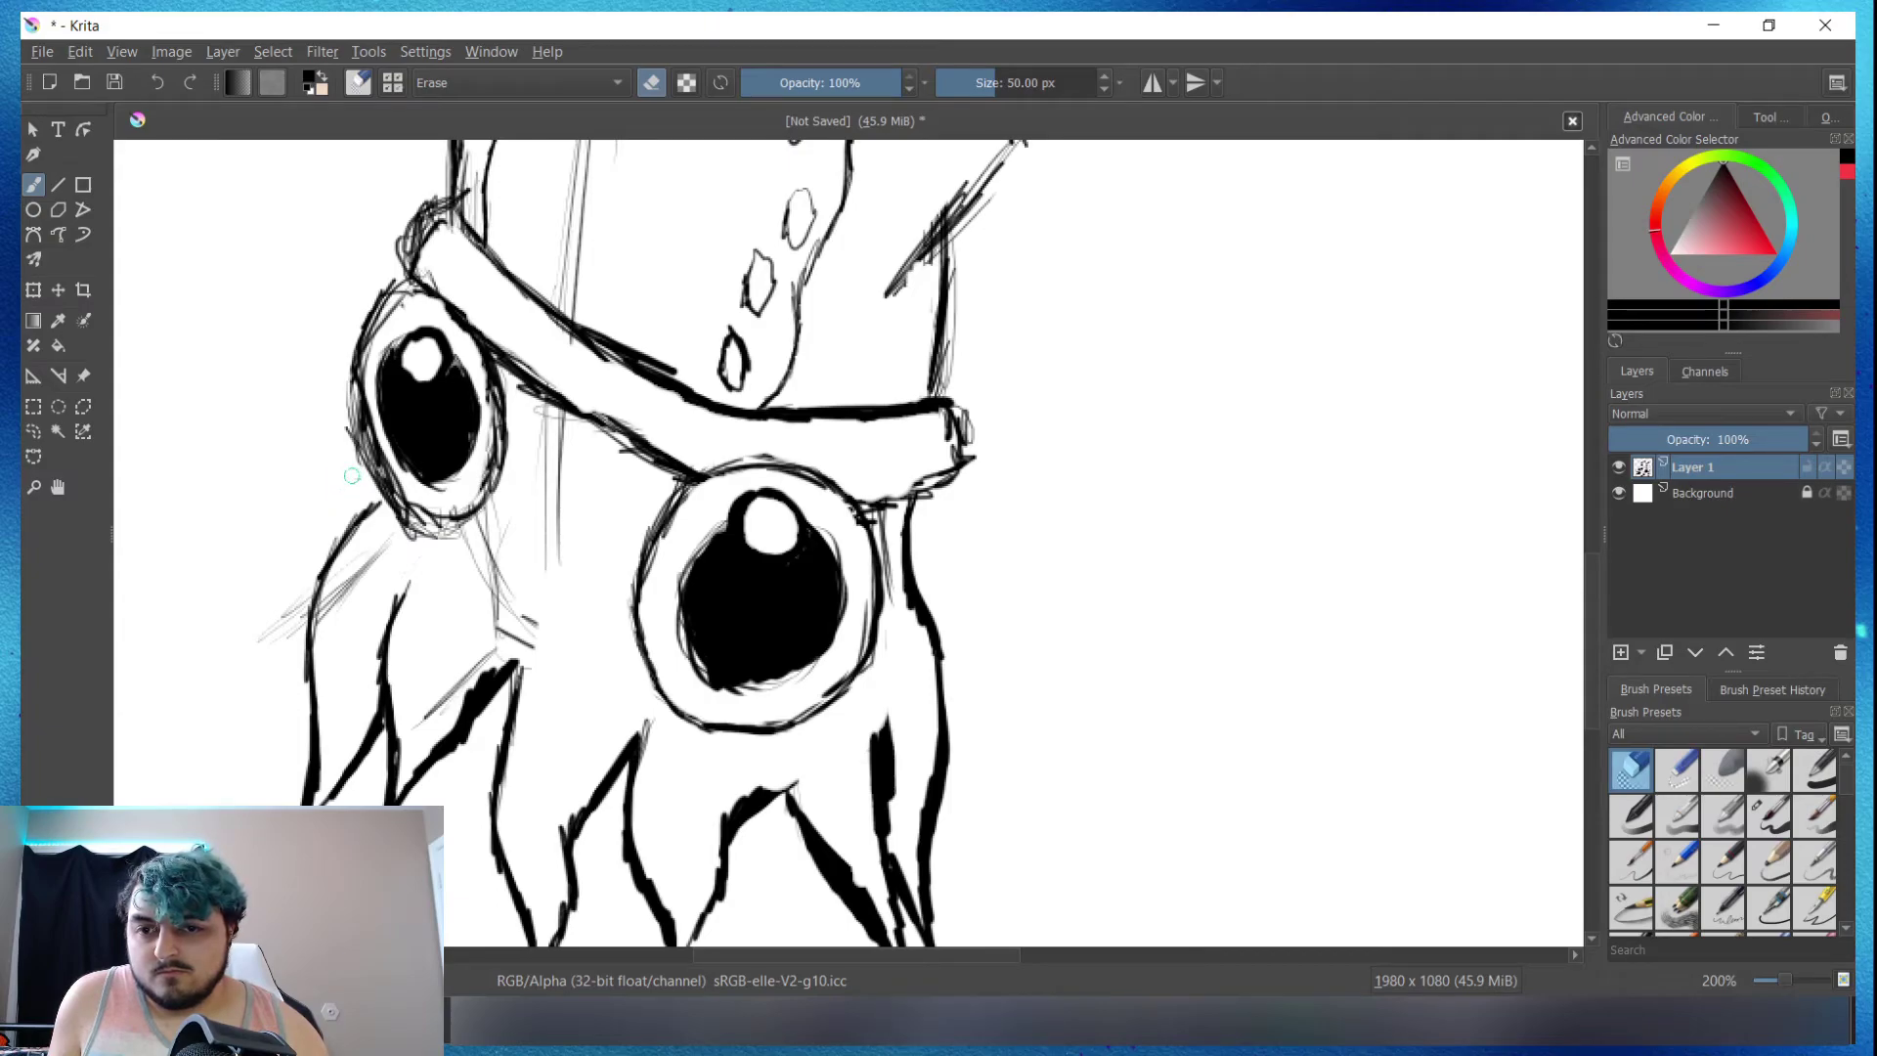
{"action": "mouse_move", "coordinate": [272, 672]}
{"action": "left_mouse_down"}
{"action": "mouse_move", "coordinate": [303, 601]}
{"action": "mouse_move", "coordinate": [328, 636]}
{"action": "mouse_move", "coordinate": [459, 665]}
{"action": "mouse_move", "coordinate": [503, 629]}
{"action": "mouse_move", "coordinate": [496, 645]}
{"action": "mouse_move", "coordinate": [536, 641]}
{"action": "mouse_move", "coordinate": [528, 532]}
{"action": "mouse_move", "coordinate": [469, 561]}
{"action": "mouse_move", "coordinate": [557, 495]}
{"action": "mouse_move", "coordinate": [572, 439]}
{"action": "left_mouse_up"}
Step: Zoom in and erase the faint stray line just right of the lower goggle eye
{"action": "key", "text": "minus"}
{"action": "key", "text": "minus"}
{"action": "key", "text": "minus"}
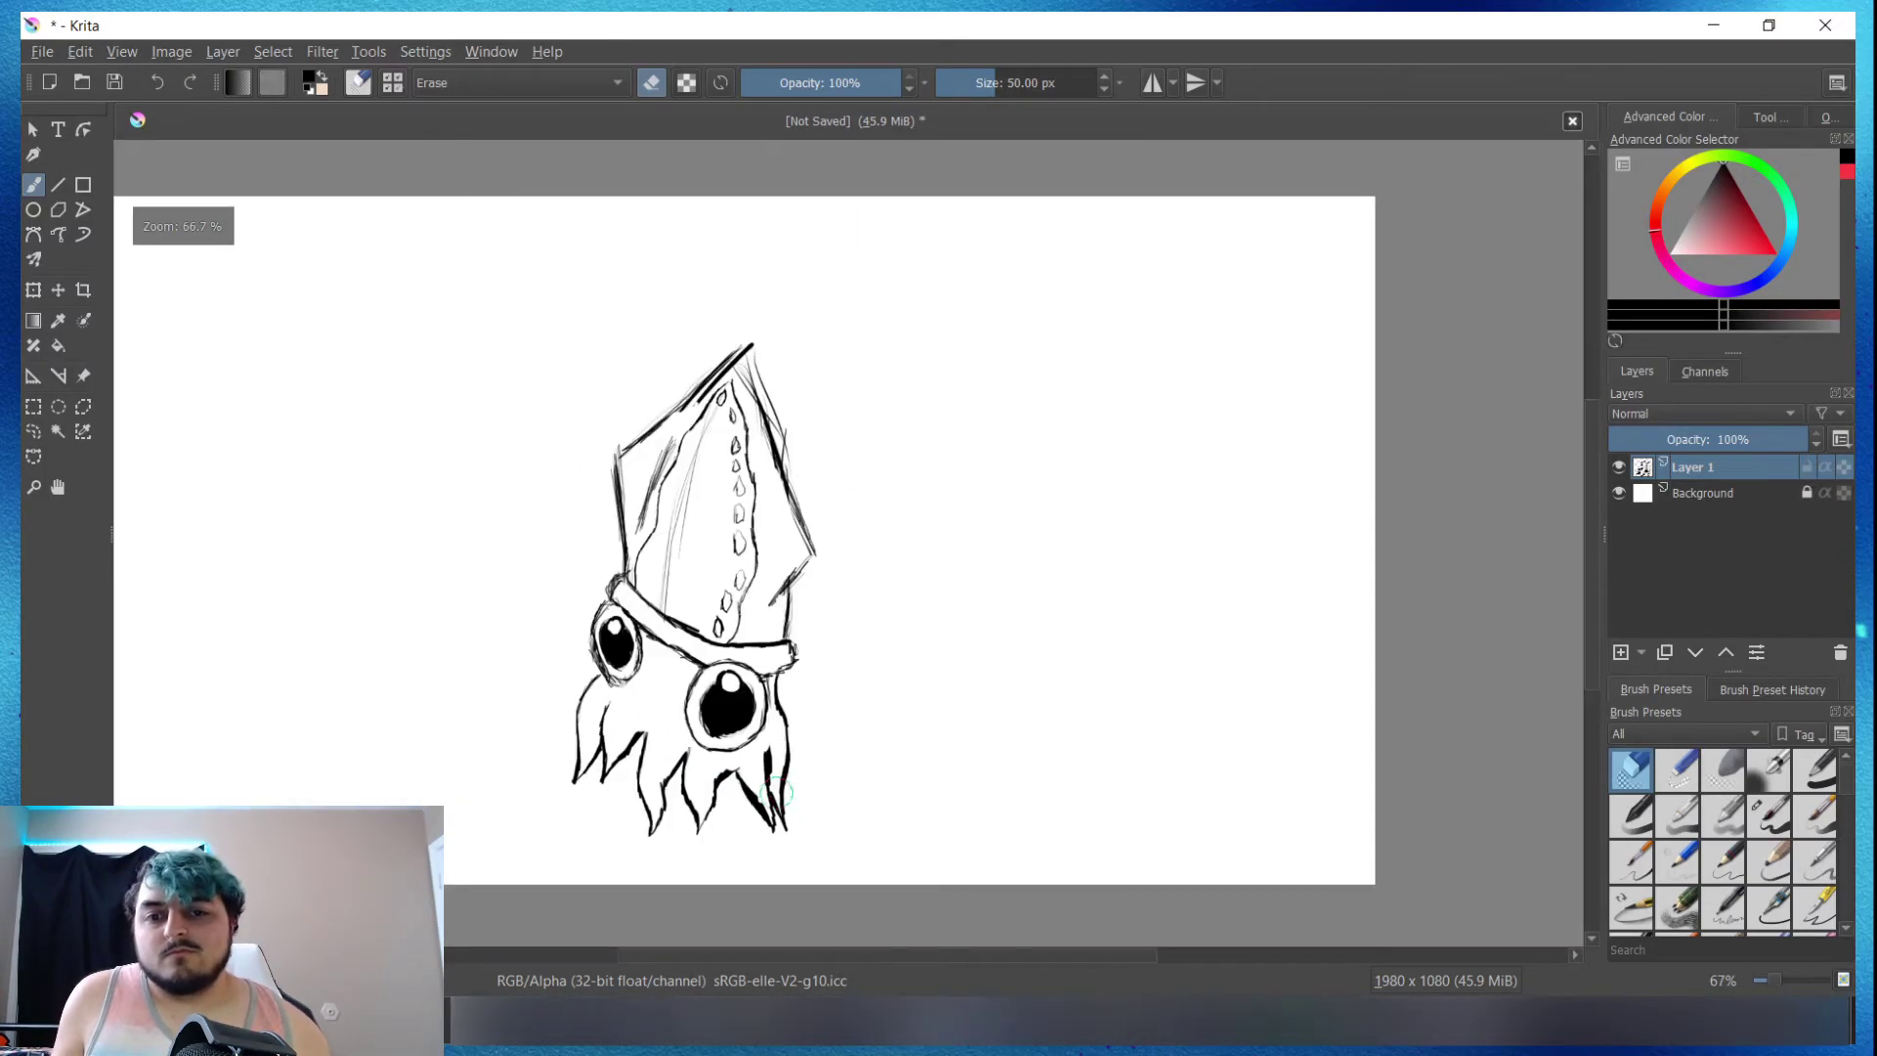
{"action": "key", "text": "plus"}
{"action": "key", "text": "plus"}
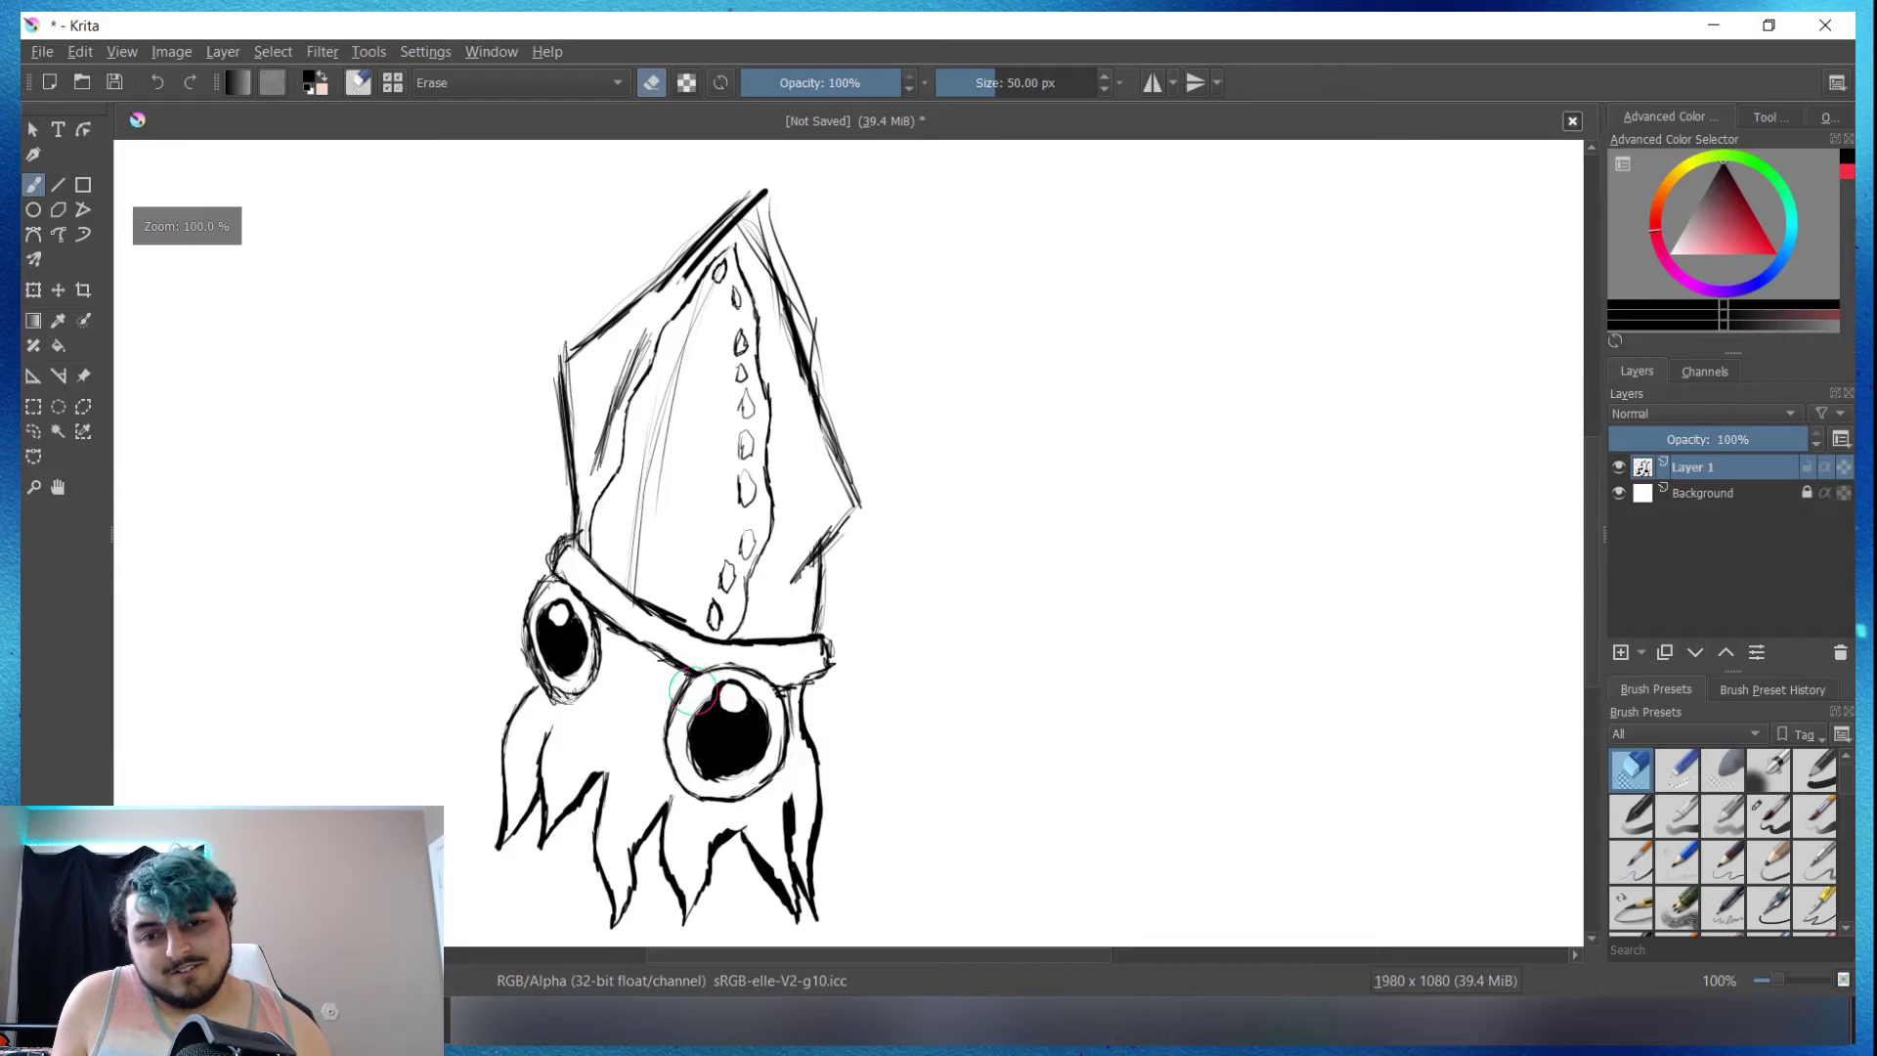
{"action": "key", "text": "plus"}
{"action": "key", "text": "slash"}
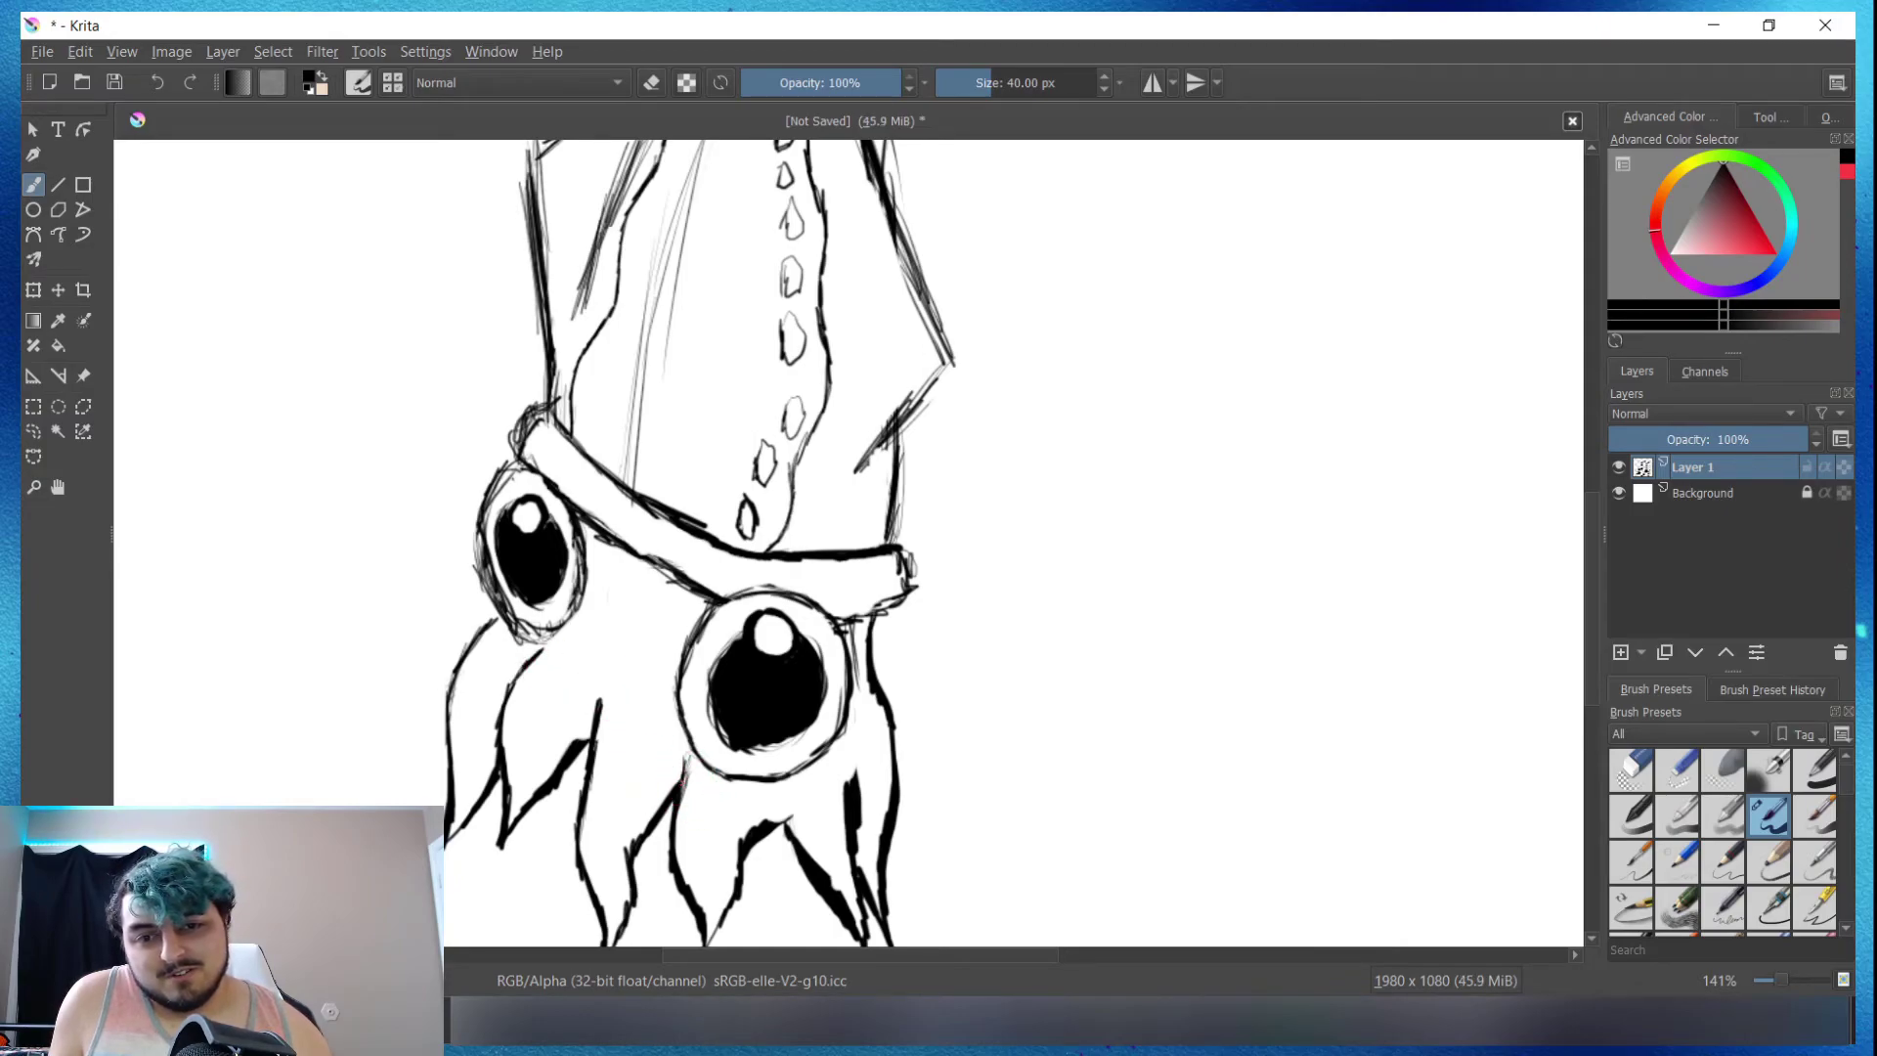
{"action": "key", "text": "slash"}
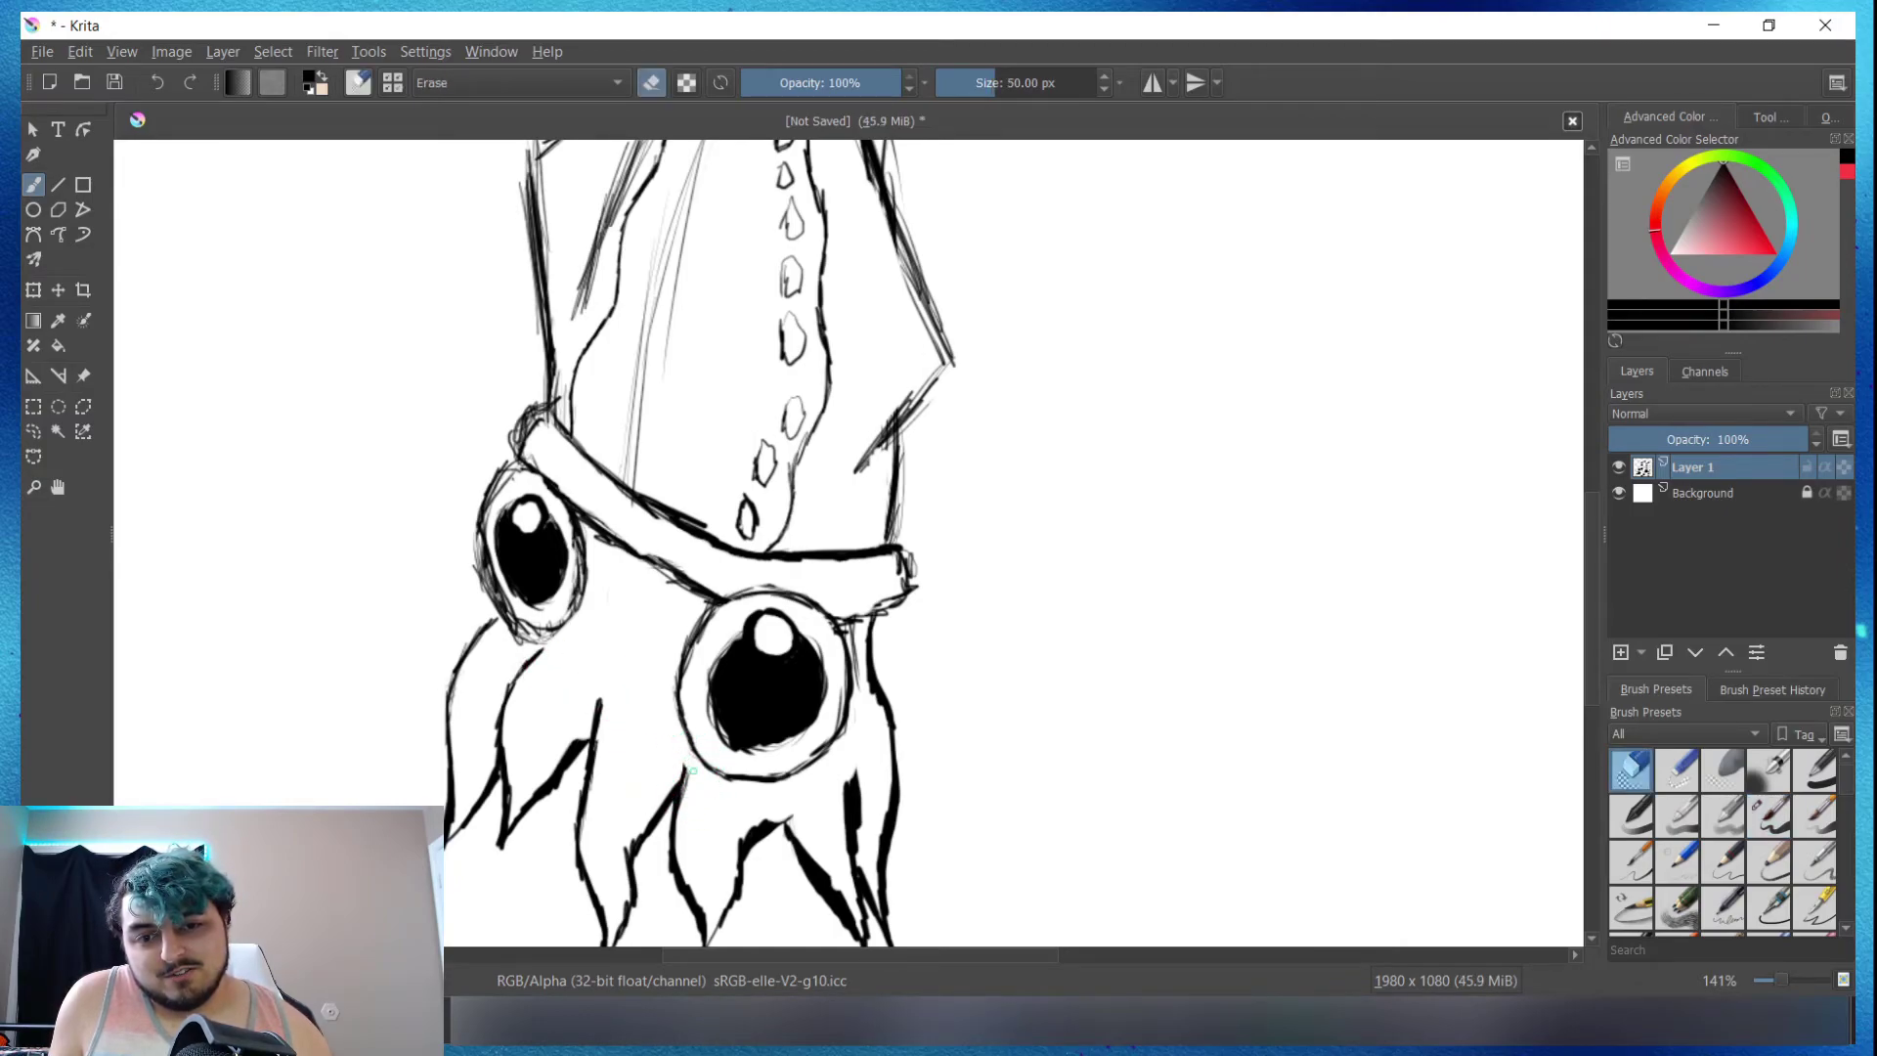
{"action": "key", "text": "slash"}
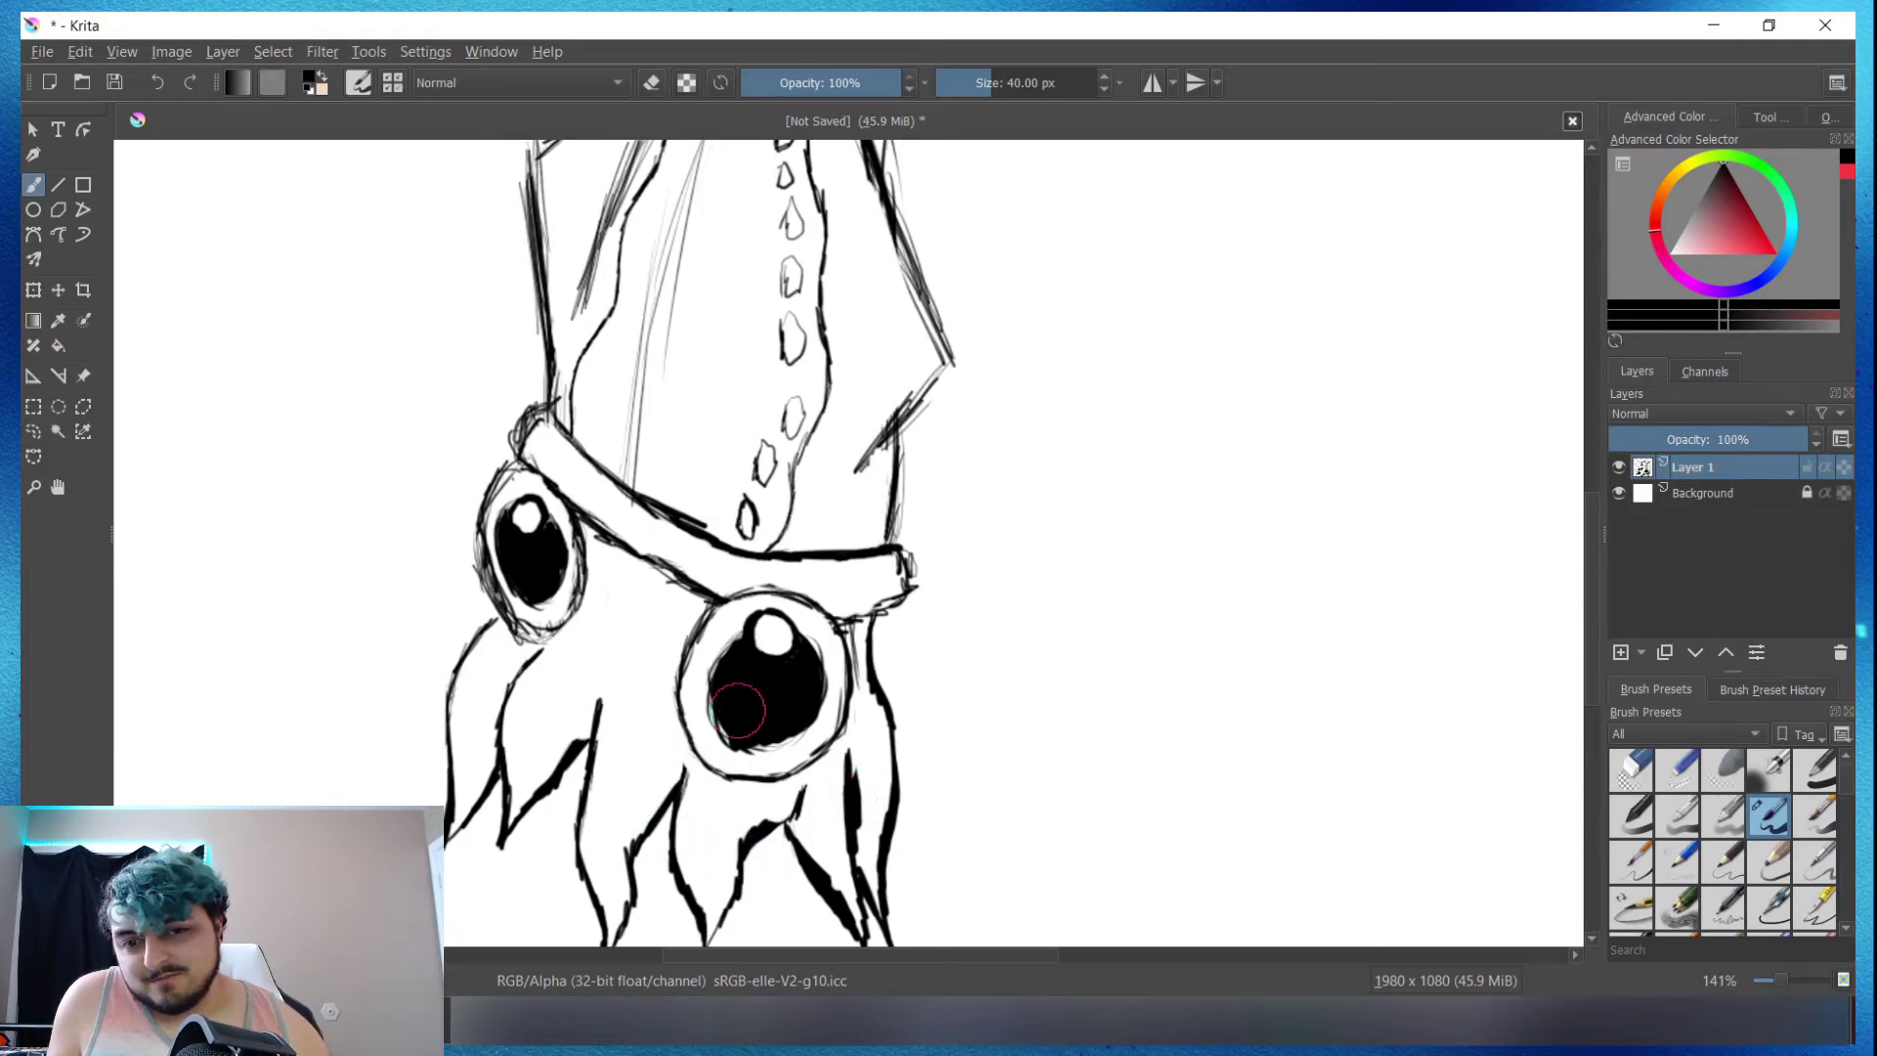
{"action": "key", "text": "slash"}
{"action": "scroll", "coordinate": [876, 657], "scroll_direction": "down", "scroll_amount": 1}
{"action": "scroll", "coordinate": [877, 657], "scroll_direction": "up", "scroll_amount": 4}
{"action": "left_click_drag", "start_coordinate": [871, 661], "coordinate": [861, 552]}
{"action": "scroll", "coordinate": [861, 552], "scroll_direction": "down", "scroll_amount": 4}
Step: Ink a long stroke along the hood's left edge with the inking pen
{"action": "key", "text": "slash"}
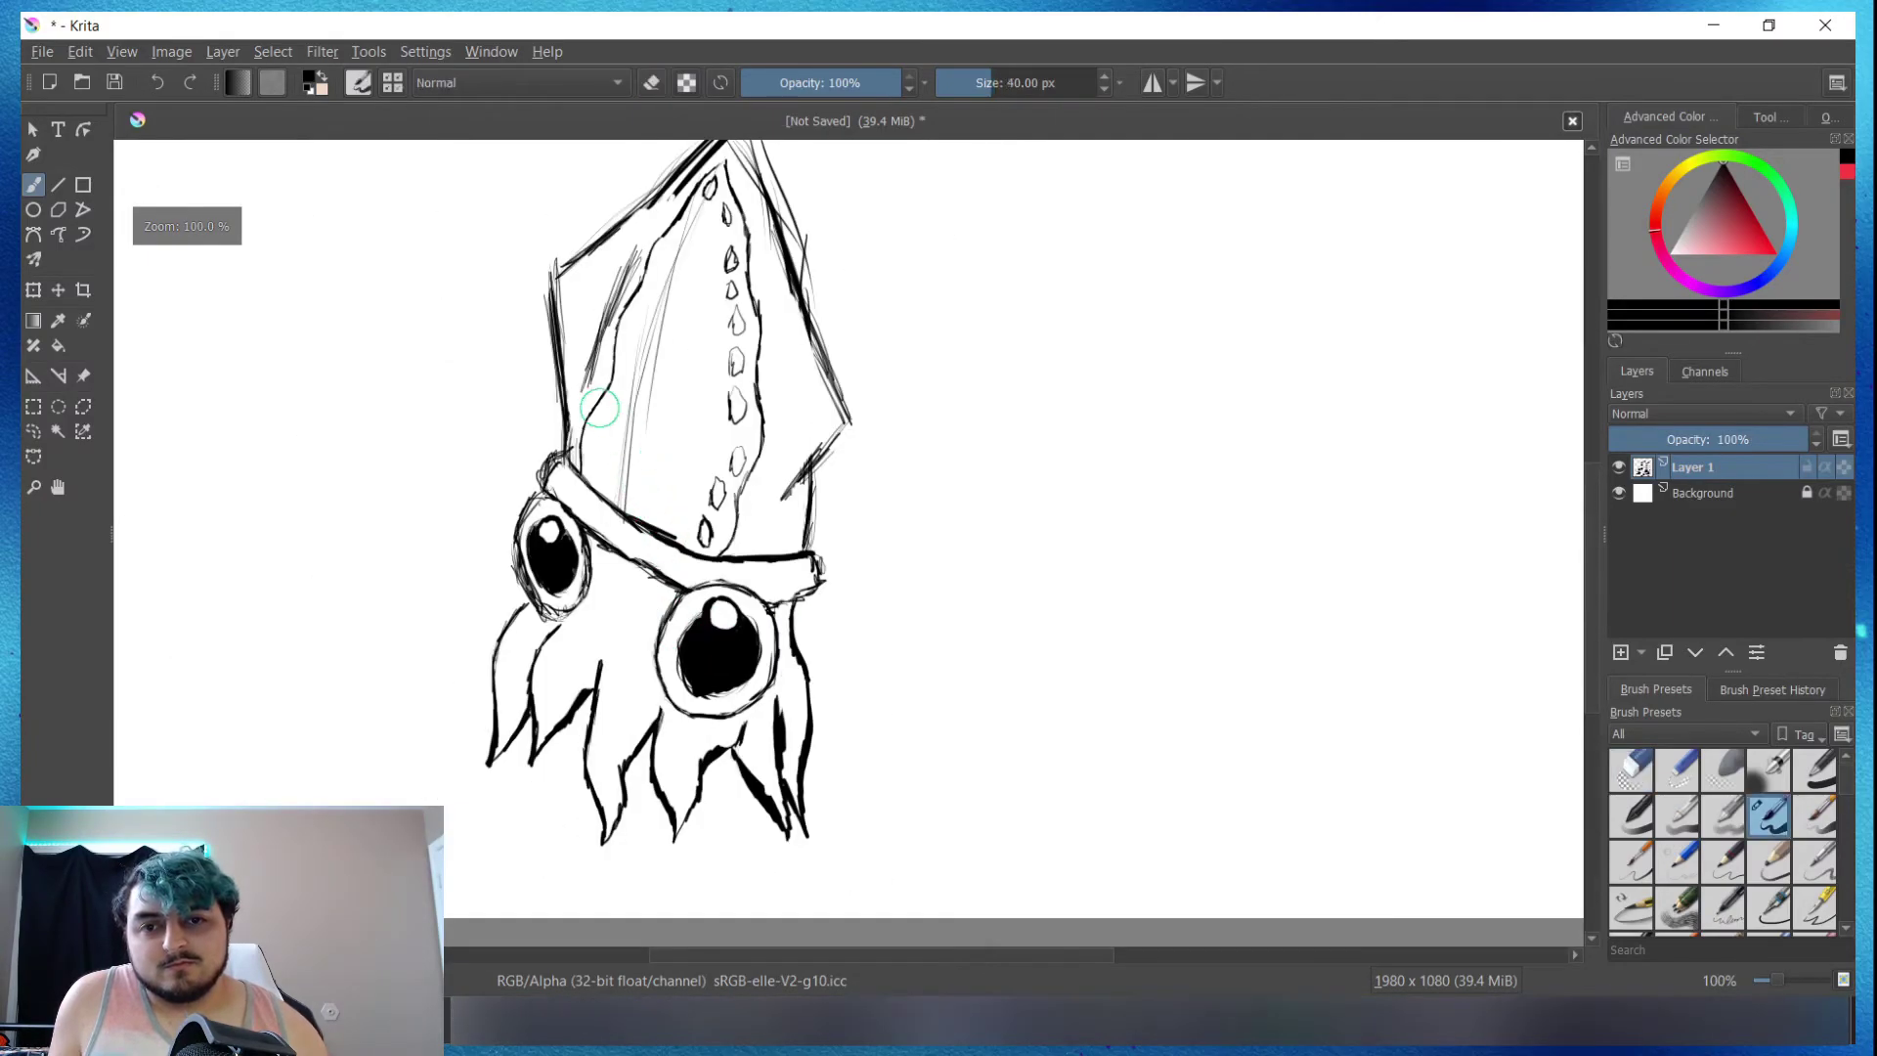
{"action": "scroll", "coordinate": [548, 372], "scroll_direction": "up", "scroll_amount": 3}
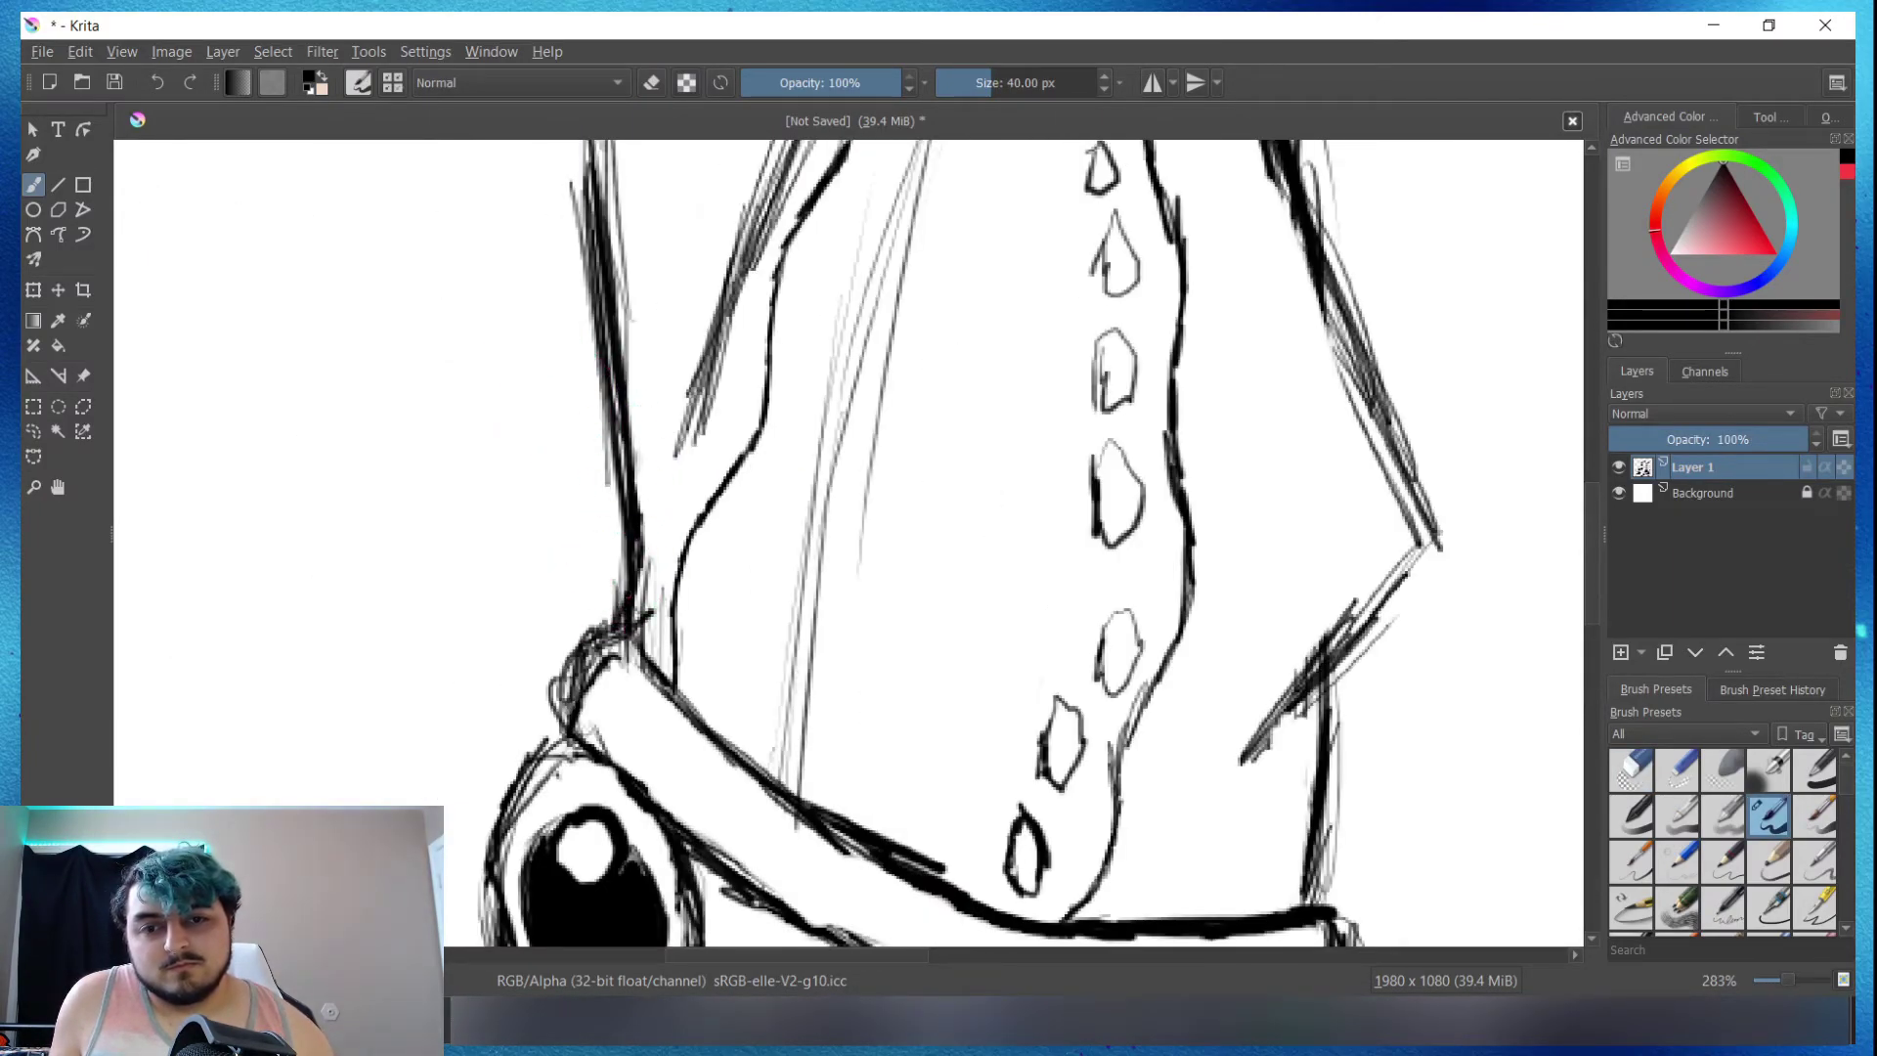
{"action": "left_click_drag", "start_coordinate": [640, 565], "coordinate": [620, 312]}
{"action": "scroll", "coordinate": [616, 357], "scroll_direction": "down", "scroll_amount": 4}
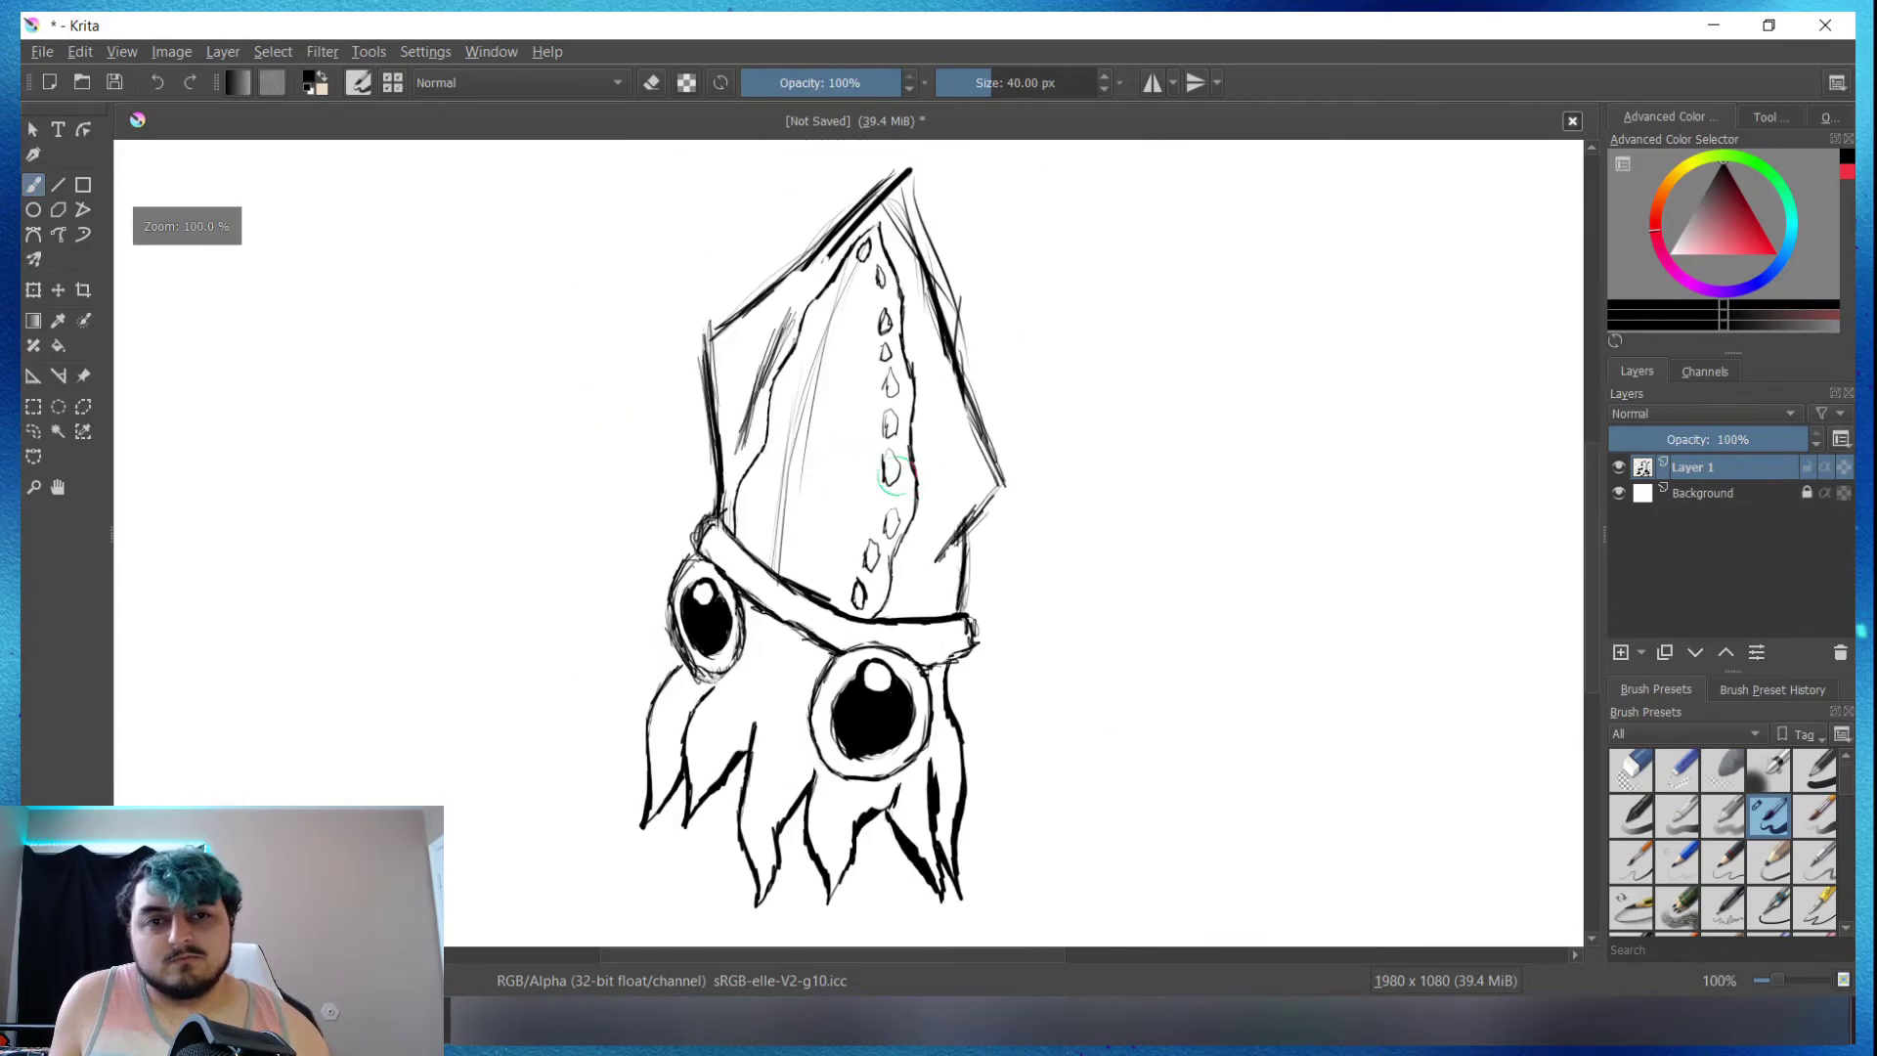
{"action": "scroll", "coordinate": [909, 463], "scroll_direction": "up", "scroll_amount": 2}
{"action": "scroll", "coordinate": [875, 549], "scroll_direction": "down", "scroll_amount": 2}
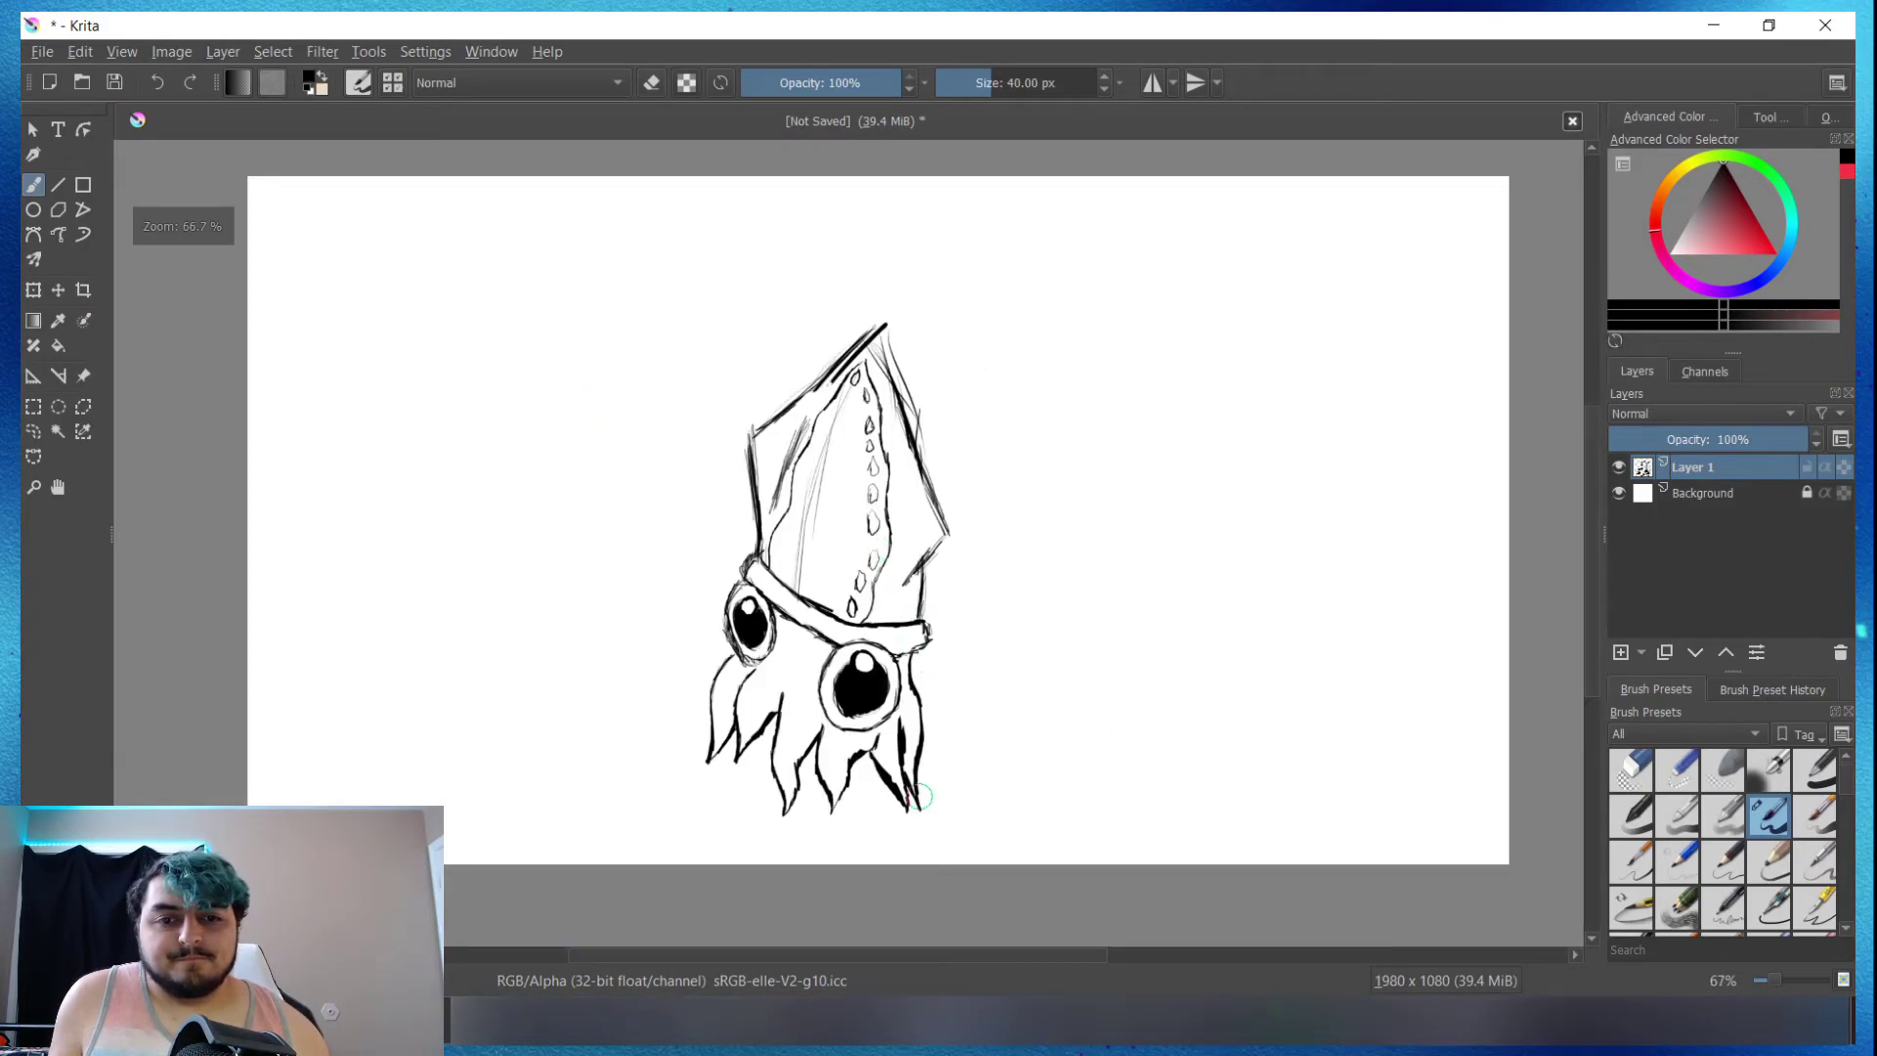
{"action": "scroll", "coordinate": [909, 684], "scroll_direction": "up", "scroll_amount": 1}
{"action": "scroll", "coordinate": [841, 567], "scroll_direction": "up", "scroll_amount": 1}
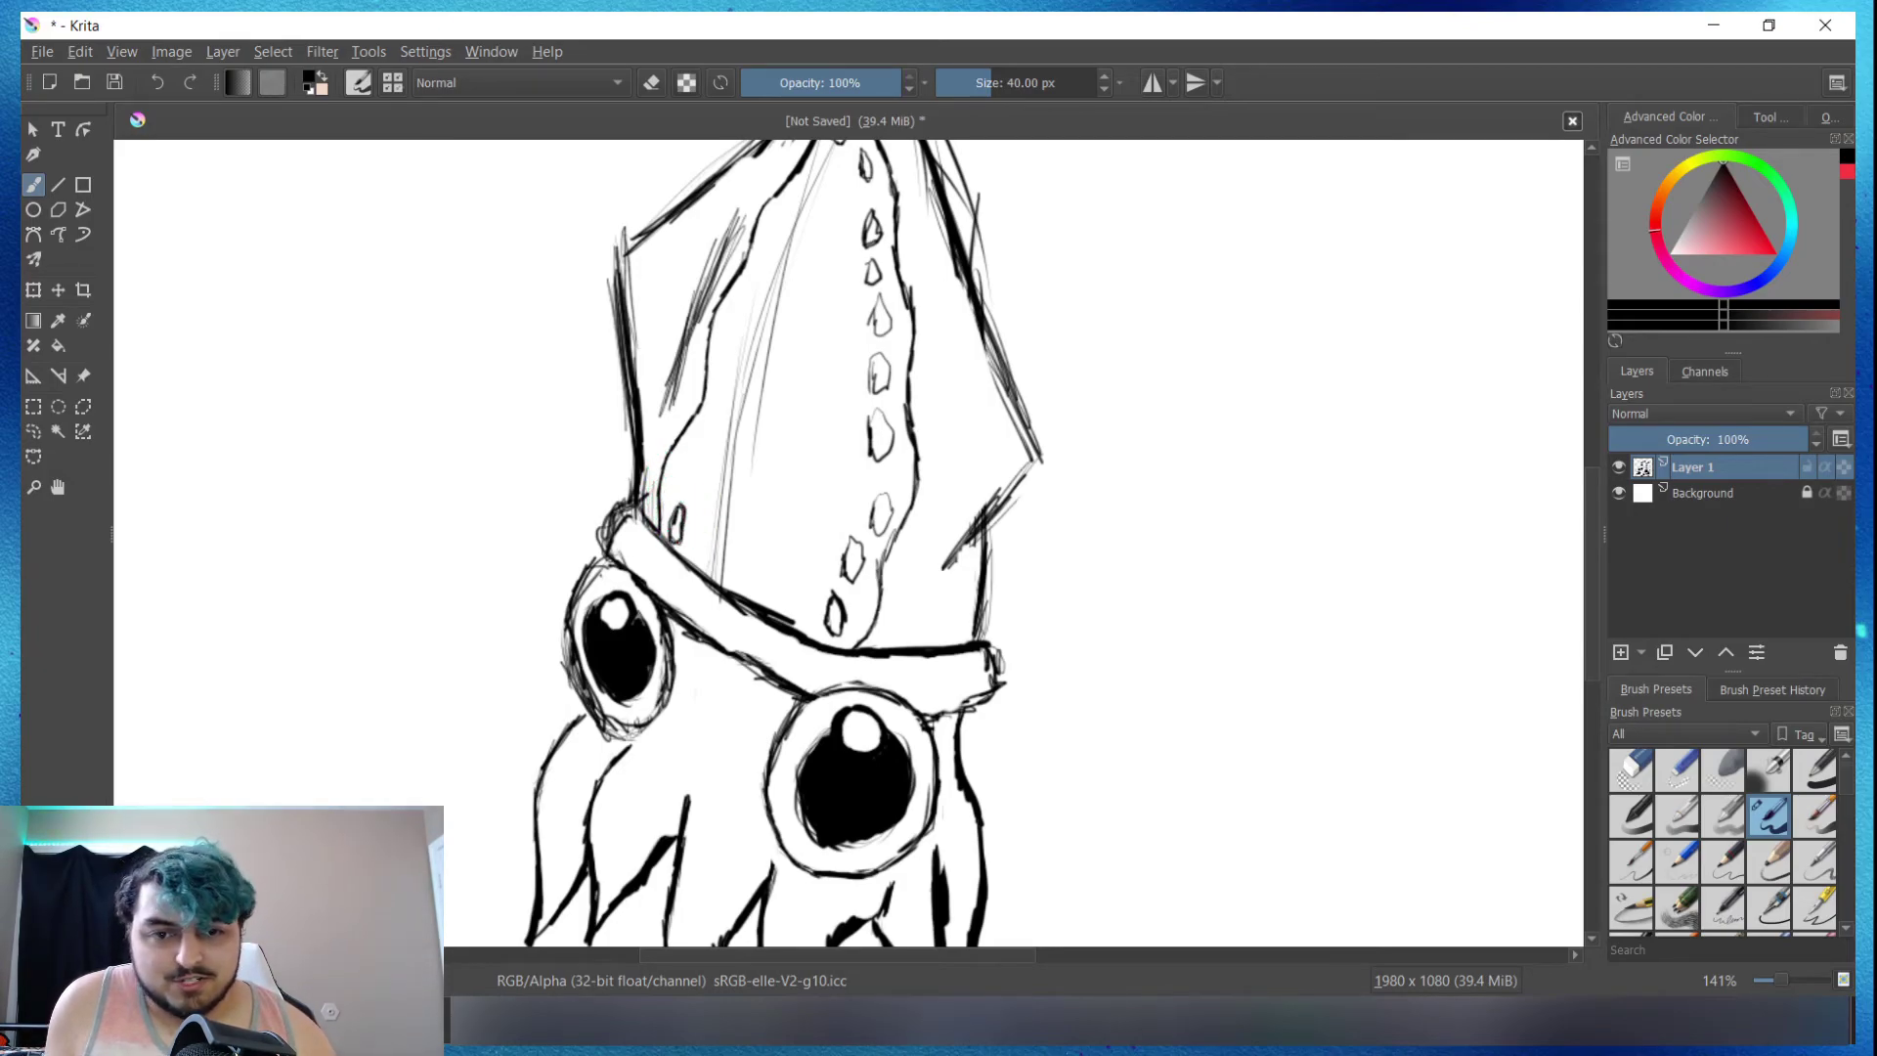
Step: Add a small oval spot on the hood and a dark line along its left edge
{"action": "left_click_drag", "start_coordinate": [683, 485], "coordinate": [678, 477]}
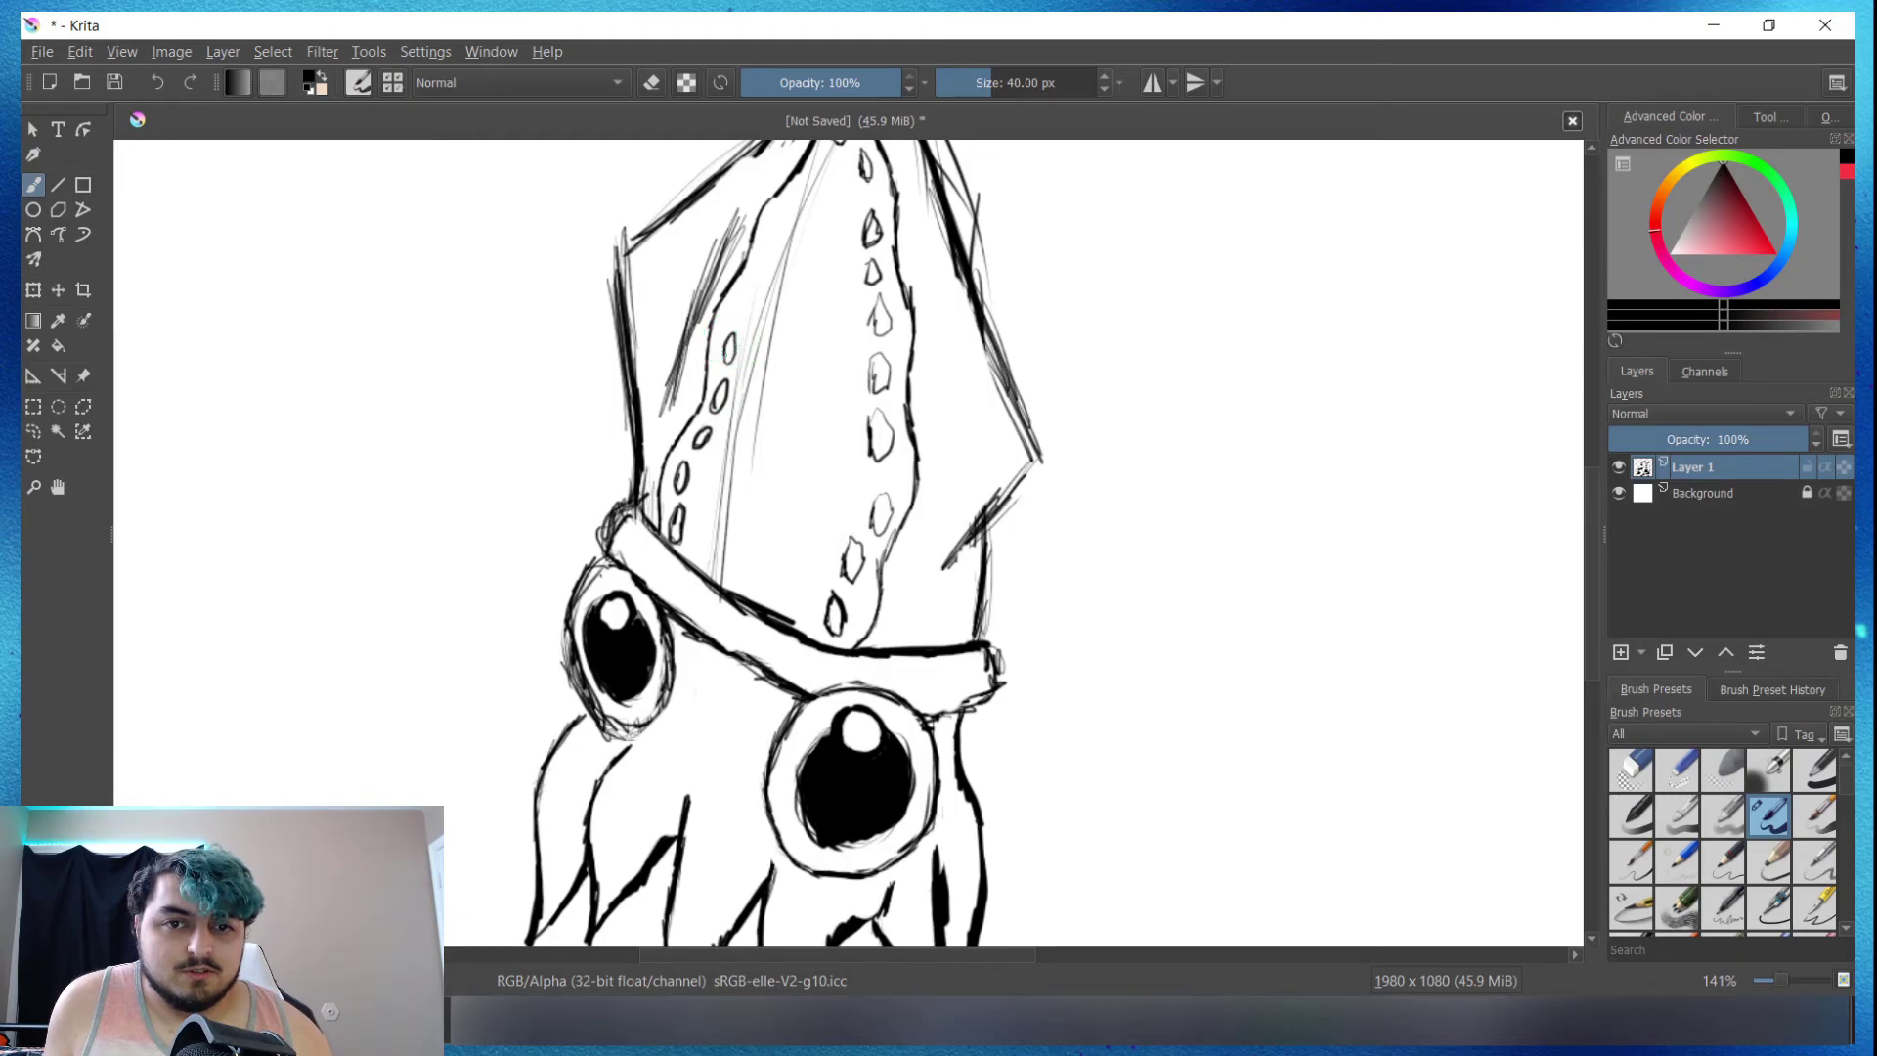
{"action": "left_click_drag", "start_coordinate": [710, 364], "coordinate": [800, 181]}
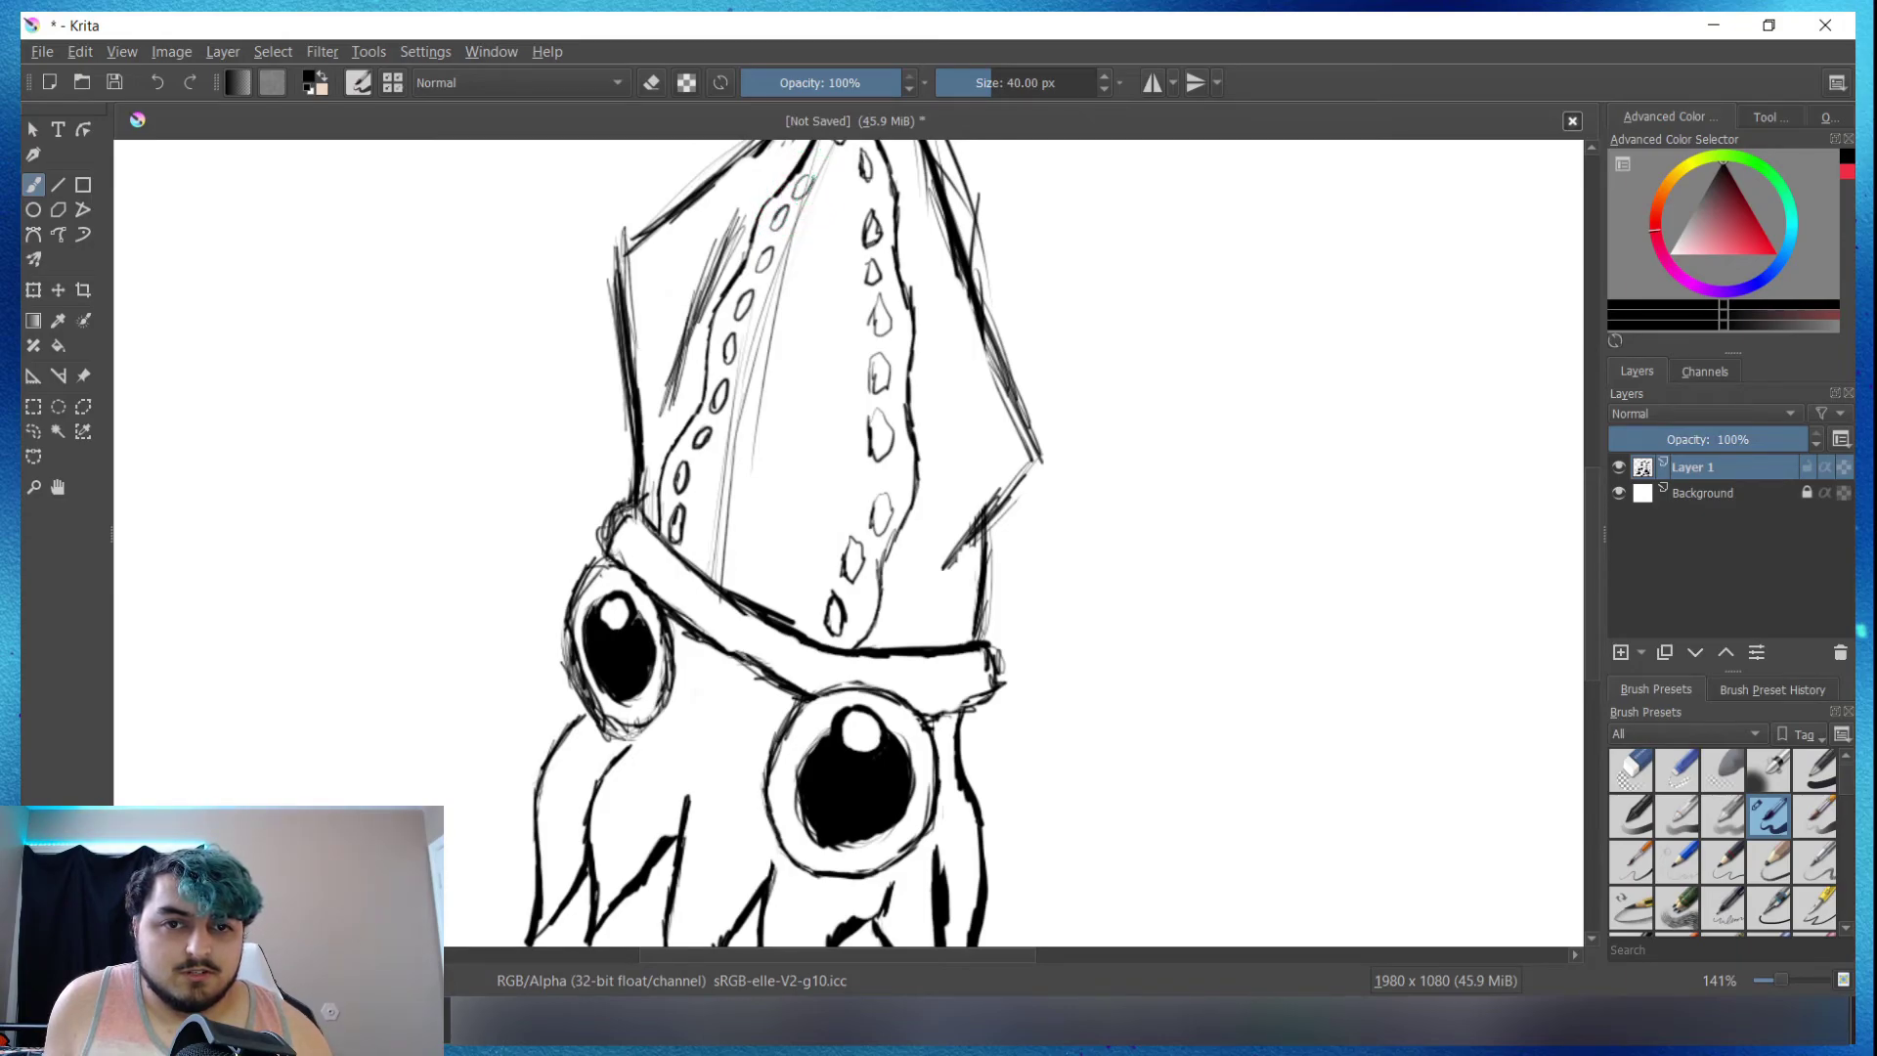
{"action": "scroll", "coordinate": [843, 160], "scroll_direction": "up", "scroll_amount": 2}
{"action": "scroll", "coordinate": [821, 171], "scroll_direction": "down", "scroll_amount": 5}
Step: Erase stray sketch lines near the hood tip and between the rows of spots
{"action": "scroll", "coordinate": [811, 176], "scroll_direction": "up", "scroll_amount": 2}
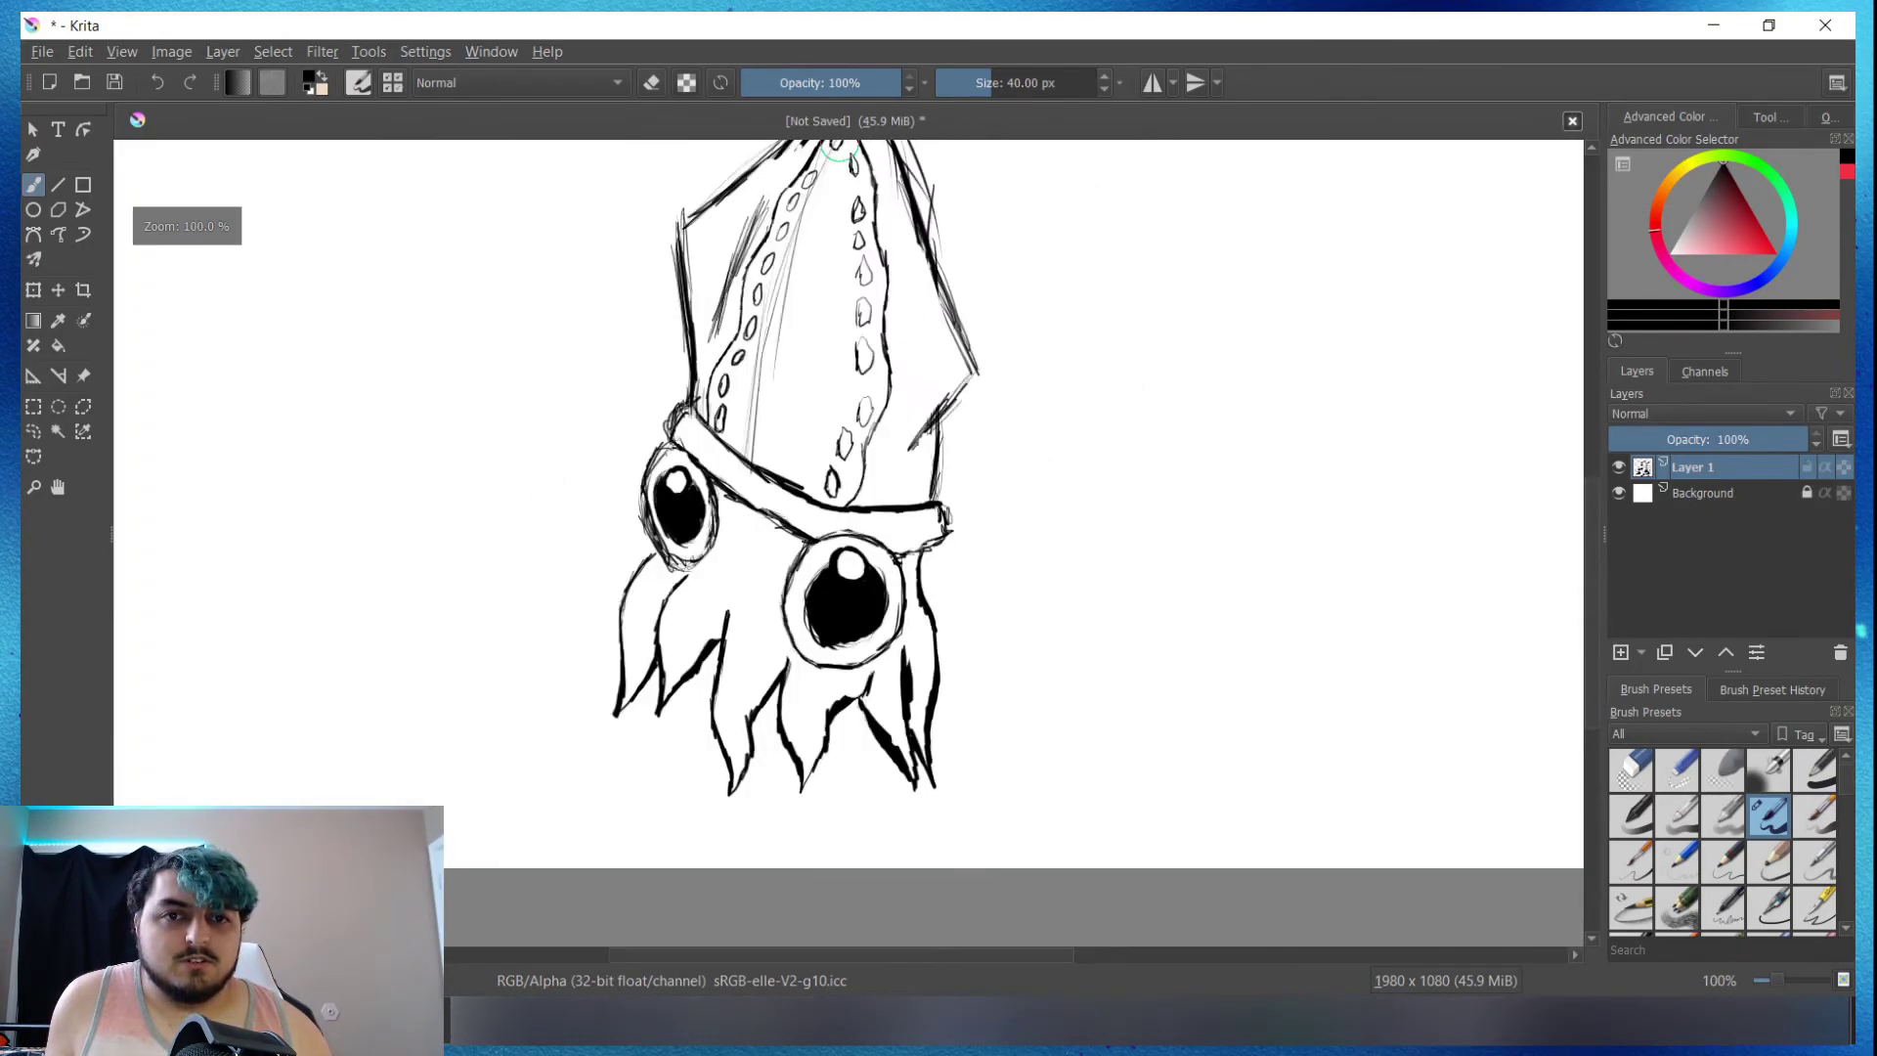
{"action": "scroll", "coordinate": [794, 186], "scroll_direction": "up", "scroll_amount": 3}
{"action": "key", "text": "e"}
{"action": "mouse_move", "coordinate": [782, 196]}
{"action": "left_mouse_down"}
{"action": "mouse_move", "coordinate": [758, 259]}
{"action": "mouse_move", "coordinate": [792, 194]}
{"action": "mouse_move", "coordinate": [795, 235]}
{"action": "left_mouse_up"}
{"action": "mouse_move", "coordinate": [752, 294]}
{"action": "left_mouse_down"}
{"action": "mouse_move", "coordinate": [636, 731]}
{"action": "mouse_move", "coordinate": [695, 649]}
{"action": "mouse_move", "coordinate": [611, 783]}
{"action": "mouse_move", "coordinate": [638, 639]}
{"action": "left_mouse_up"}
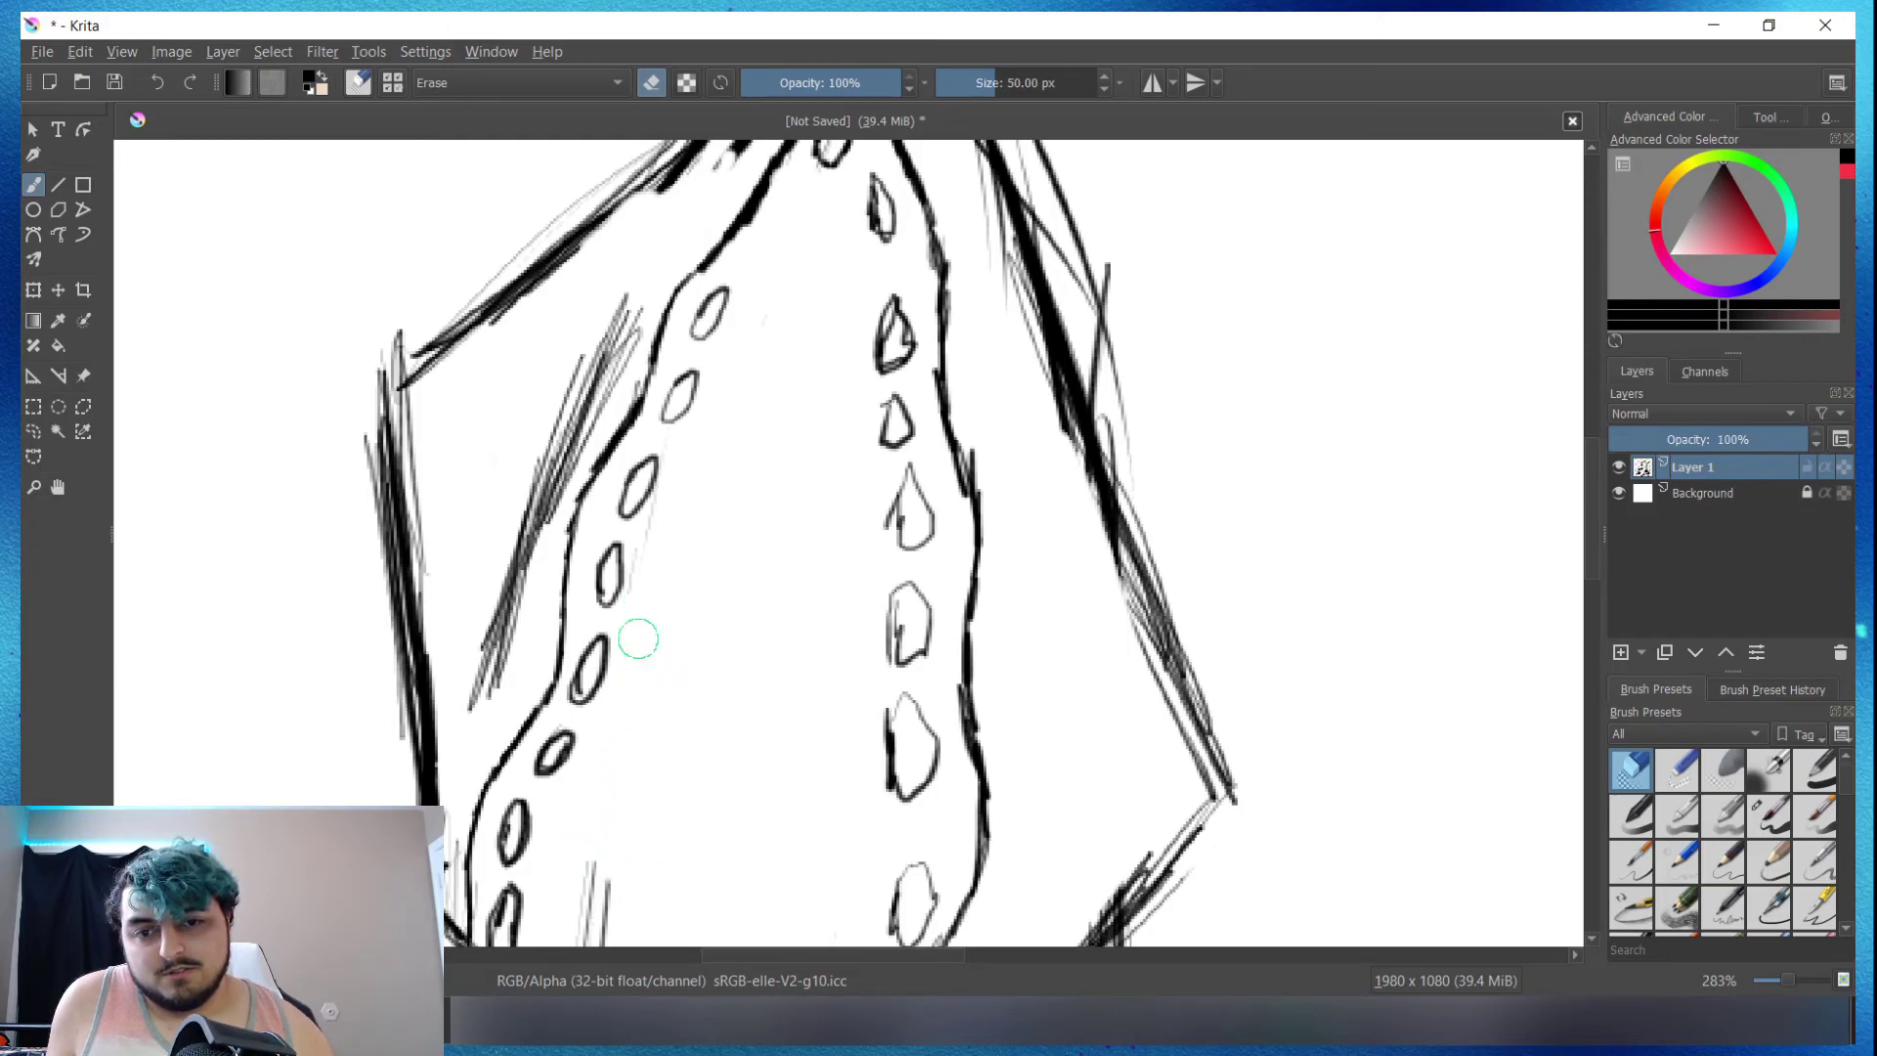
{"action": "left_click_drag", "start_coordinate": [583, 844], "coordinate": [587, 923]}
{"action": "key", "text": "/"}
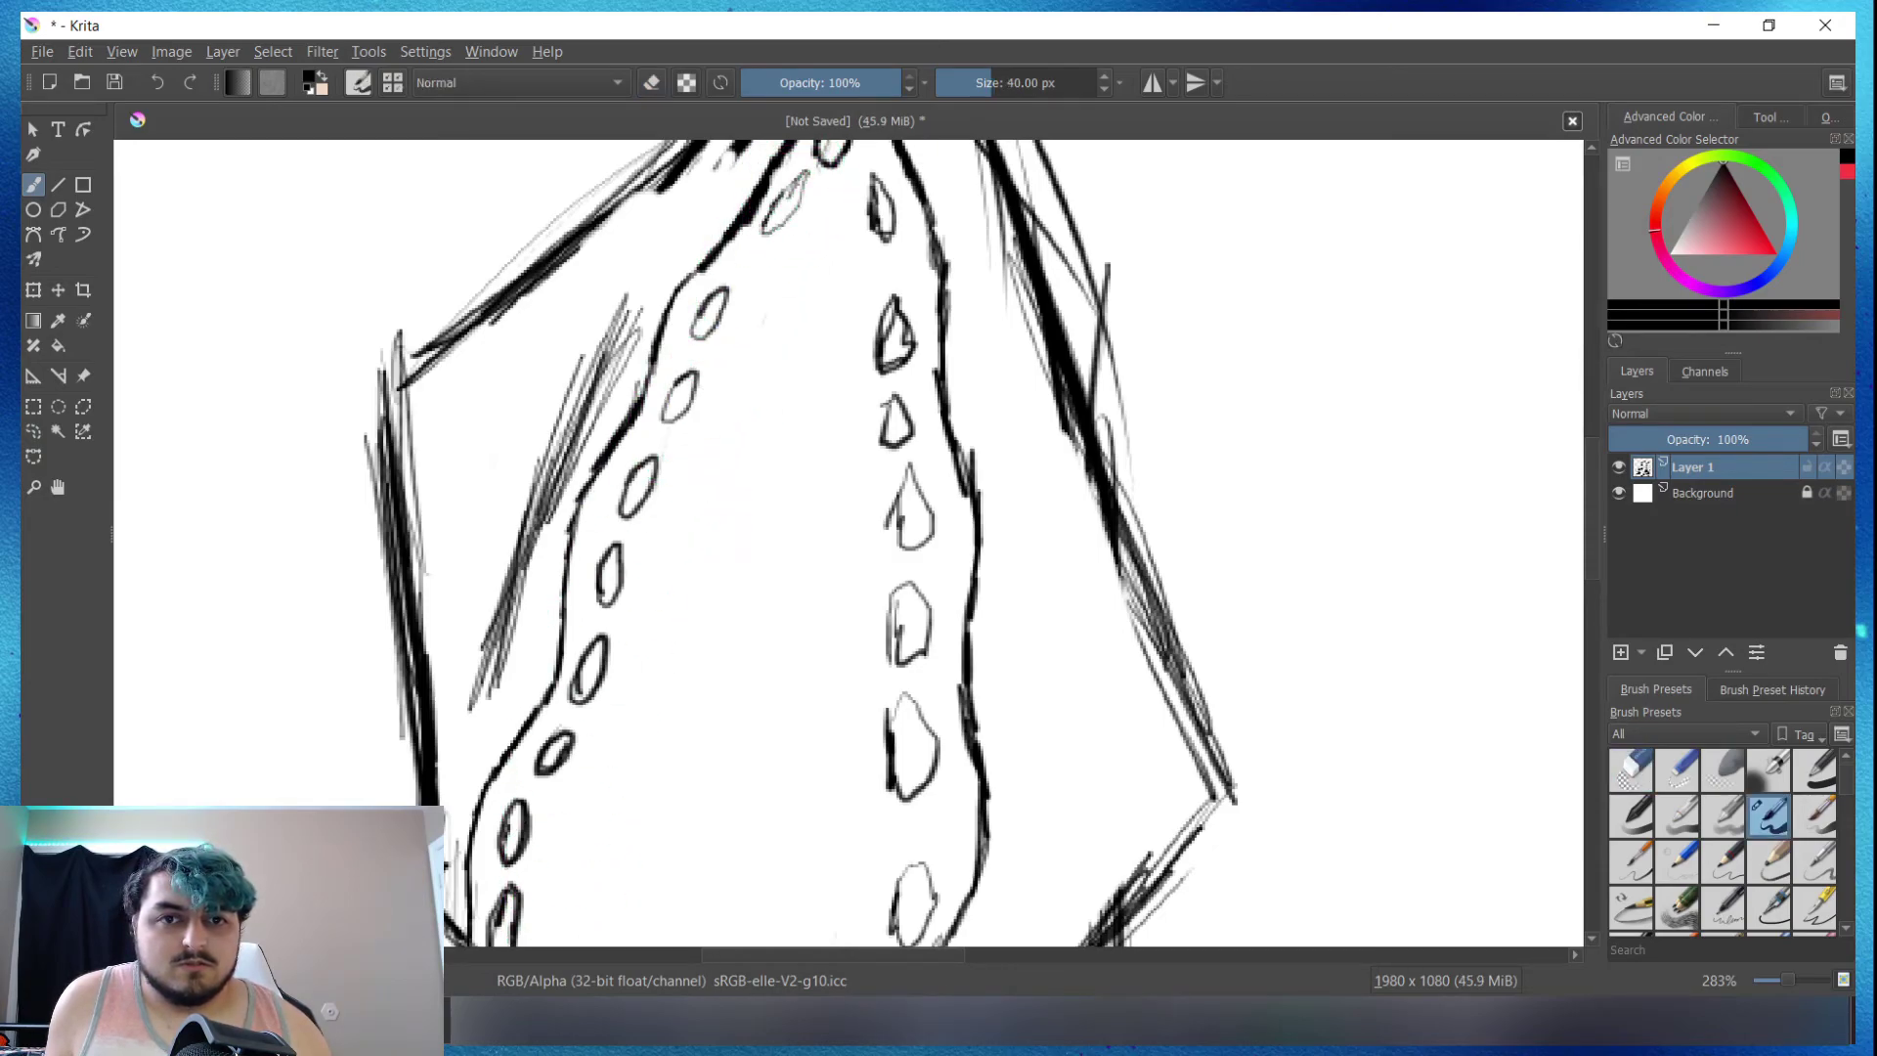
Step: Replace the two upper left-row spots with darker ones and a bolder contour
{"action": "key", "text": "/"}
{"action": "left_click_drag", "start_coordinate": [711, 310], "coordinate": [679, 399]}
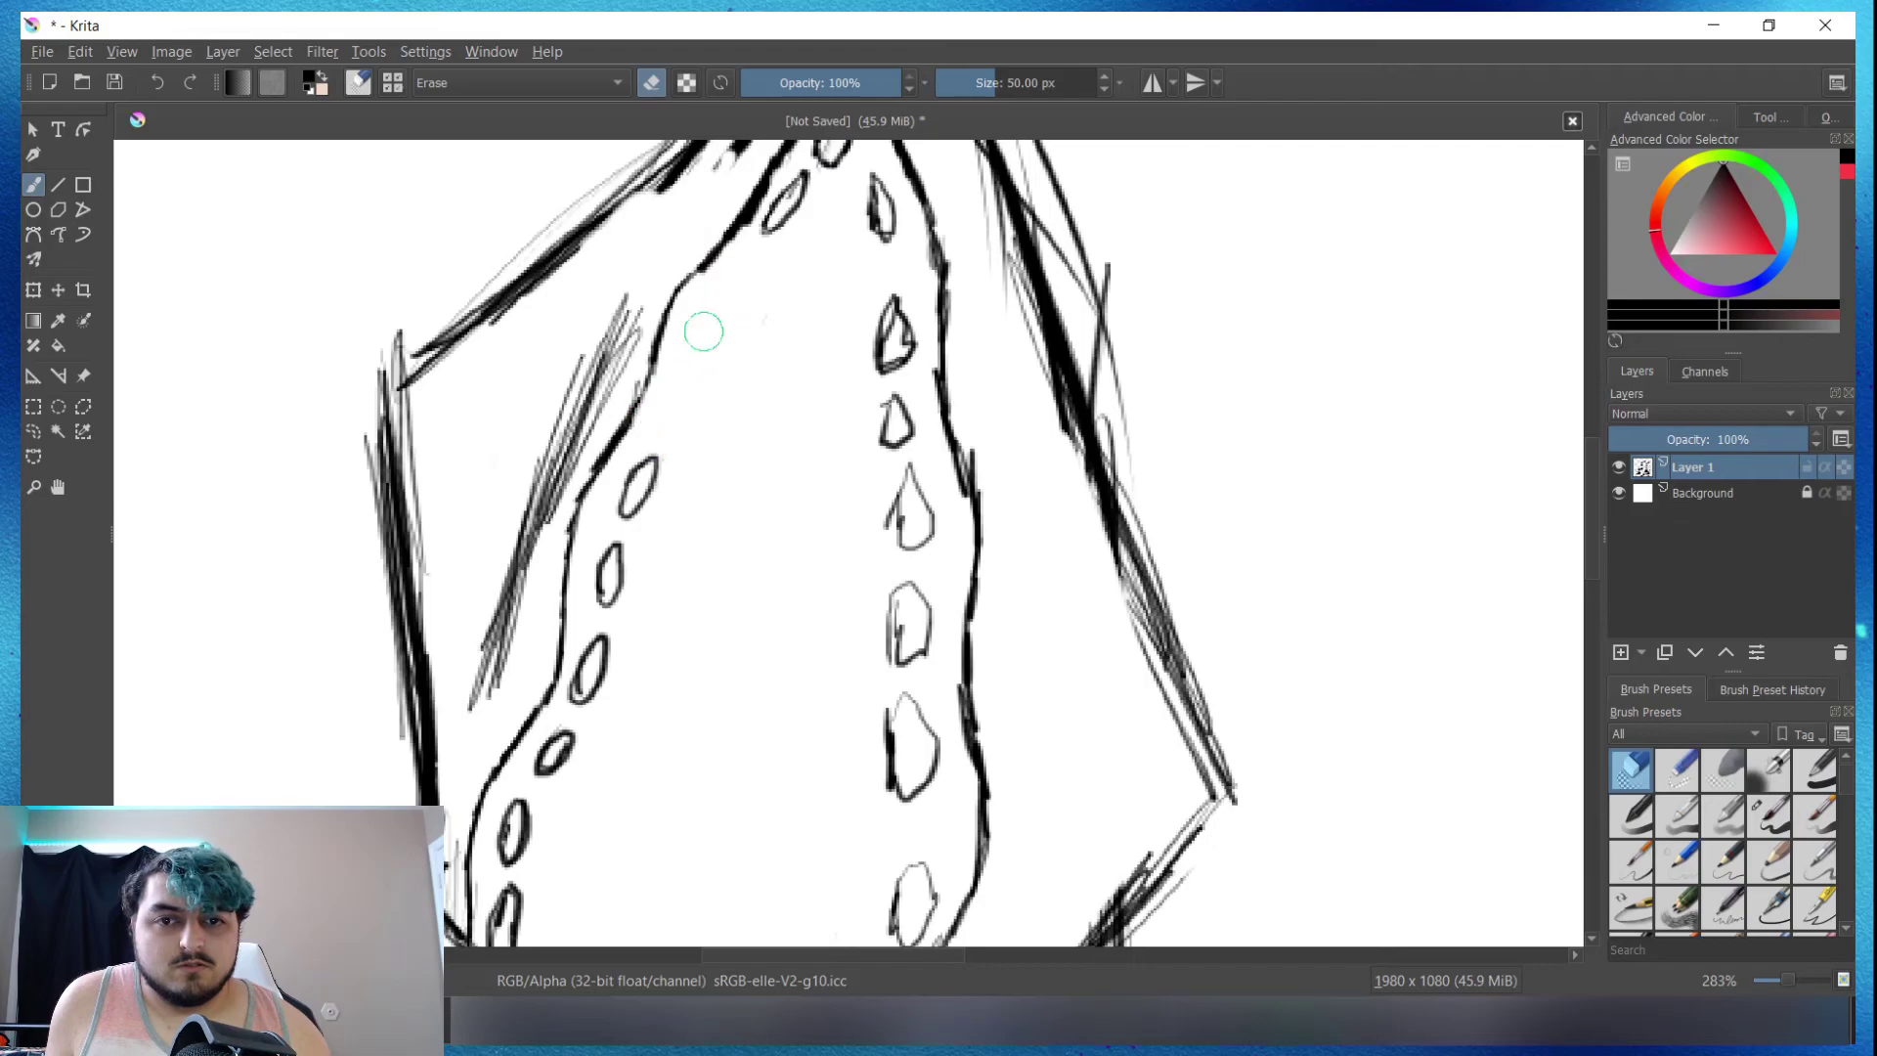
{"action": "key", "text": "/"}
{"action": "left_click_drag", "start_coordinate": [725, 242], "coordinate": [670, 311]}
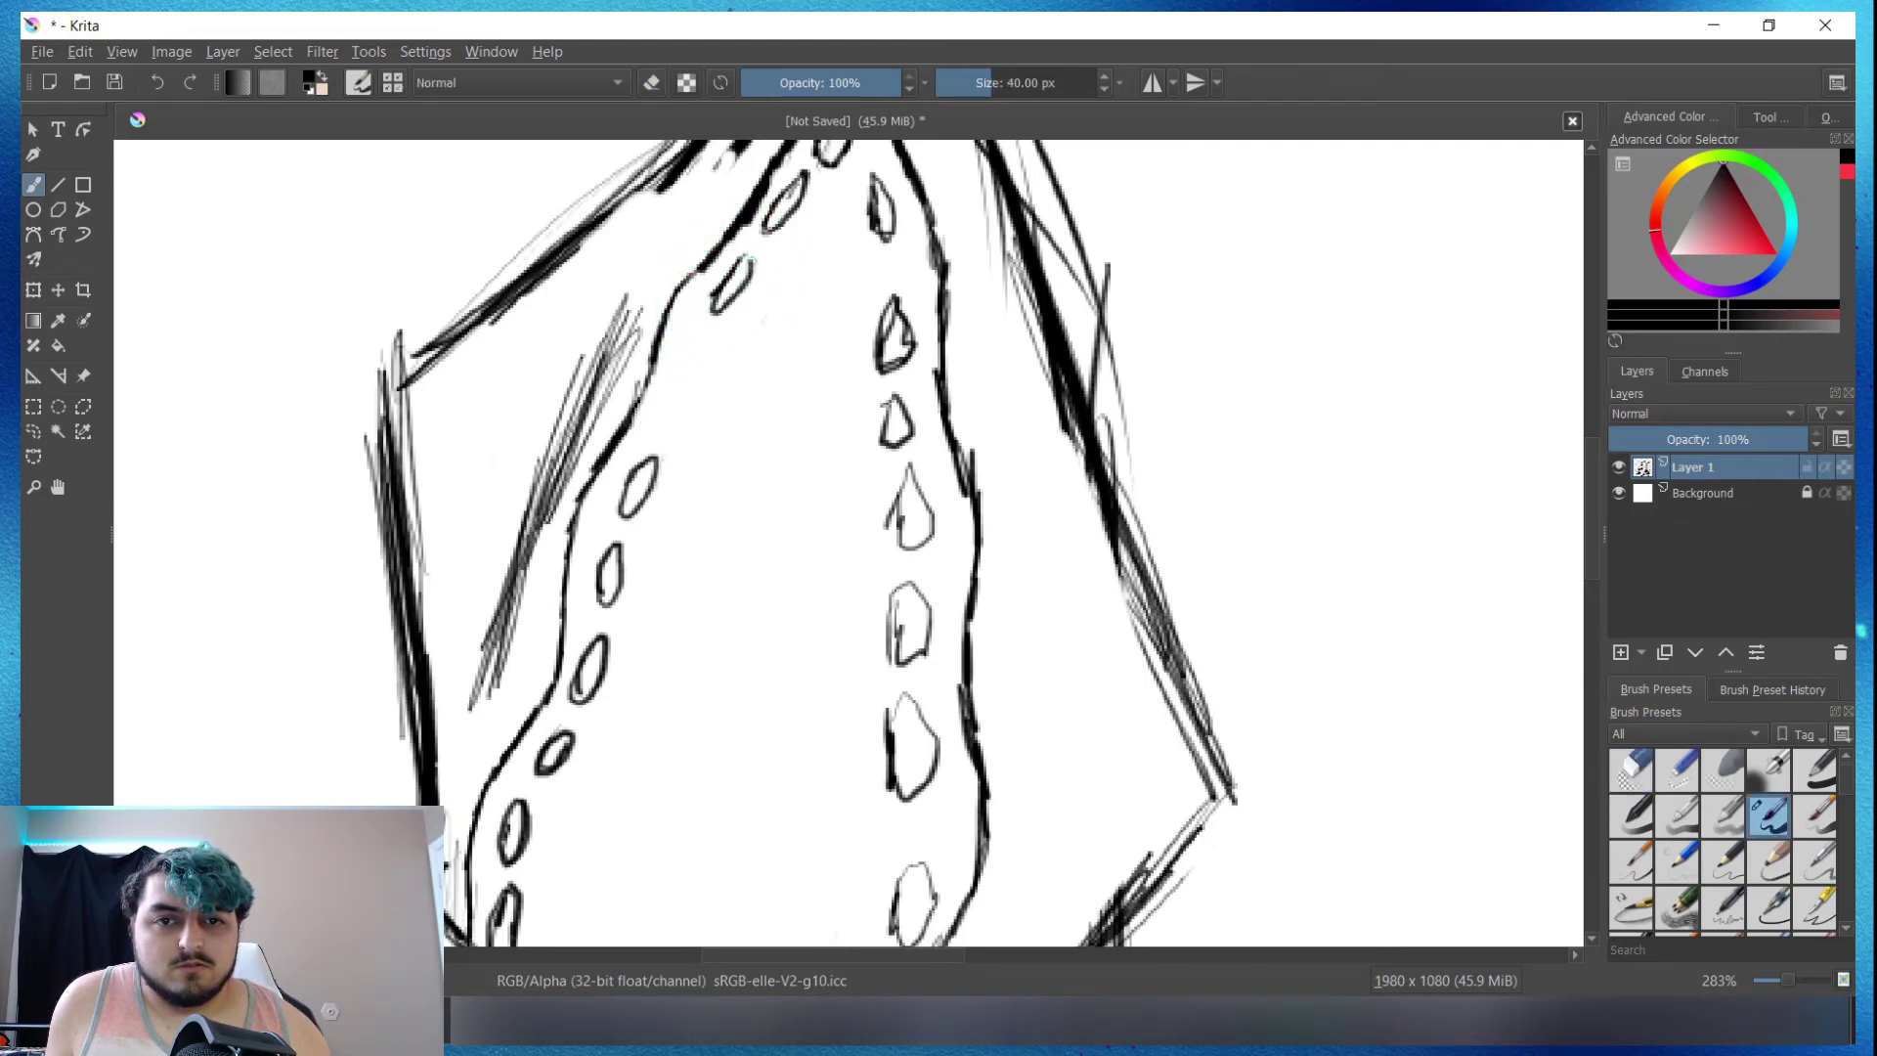
{"action": "left_click_drag", "start_coordinate": [751, 256], "coordinate": [718, 305]}
{"action": "left_click_drag", "start_coordinate": [689, 278], "coordinate": [635, 405]}
{"action": "mouse_move", "coordinate": [704, 350]}
{"action": "left_mouse_down"}
{"action": "mouse_move", "coordinate": [604, 445]}
{"action": "mouse_move", "coordinate": [631, 513]}
{"action": "left_mouse_up"}
Step: Add a short dark ink stroke beside the left row of spots
{"action": "key", "text": "/"}
{"action": "key", "text": "/"}
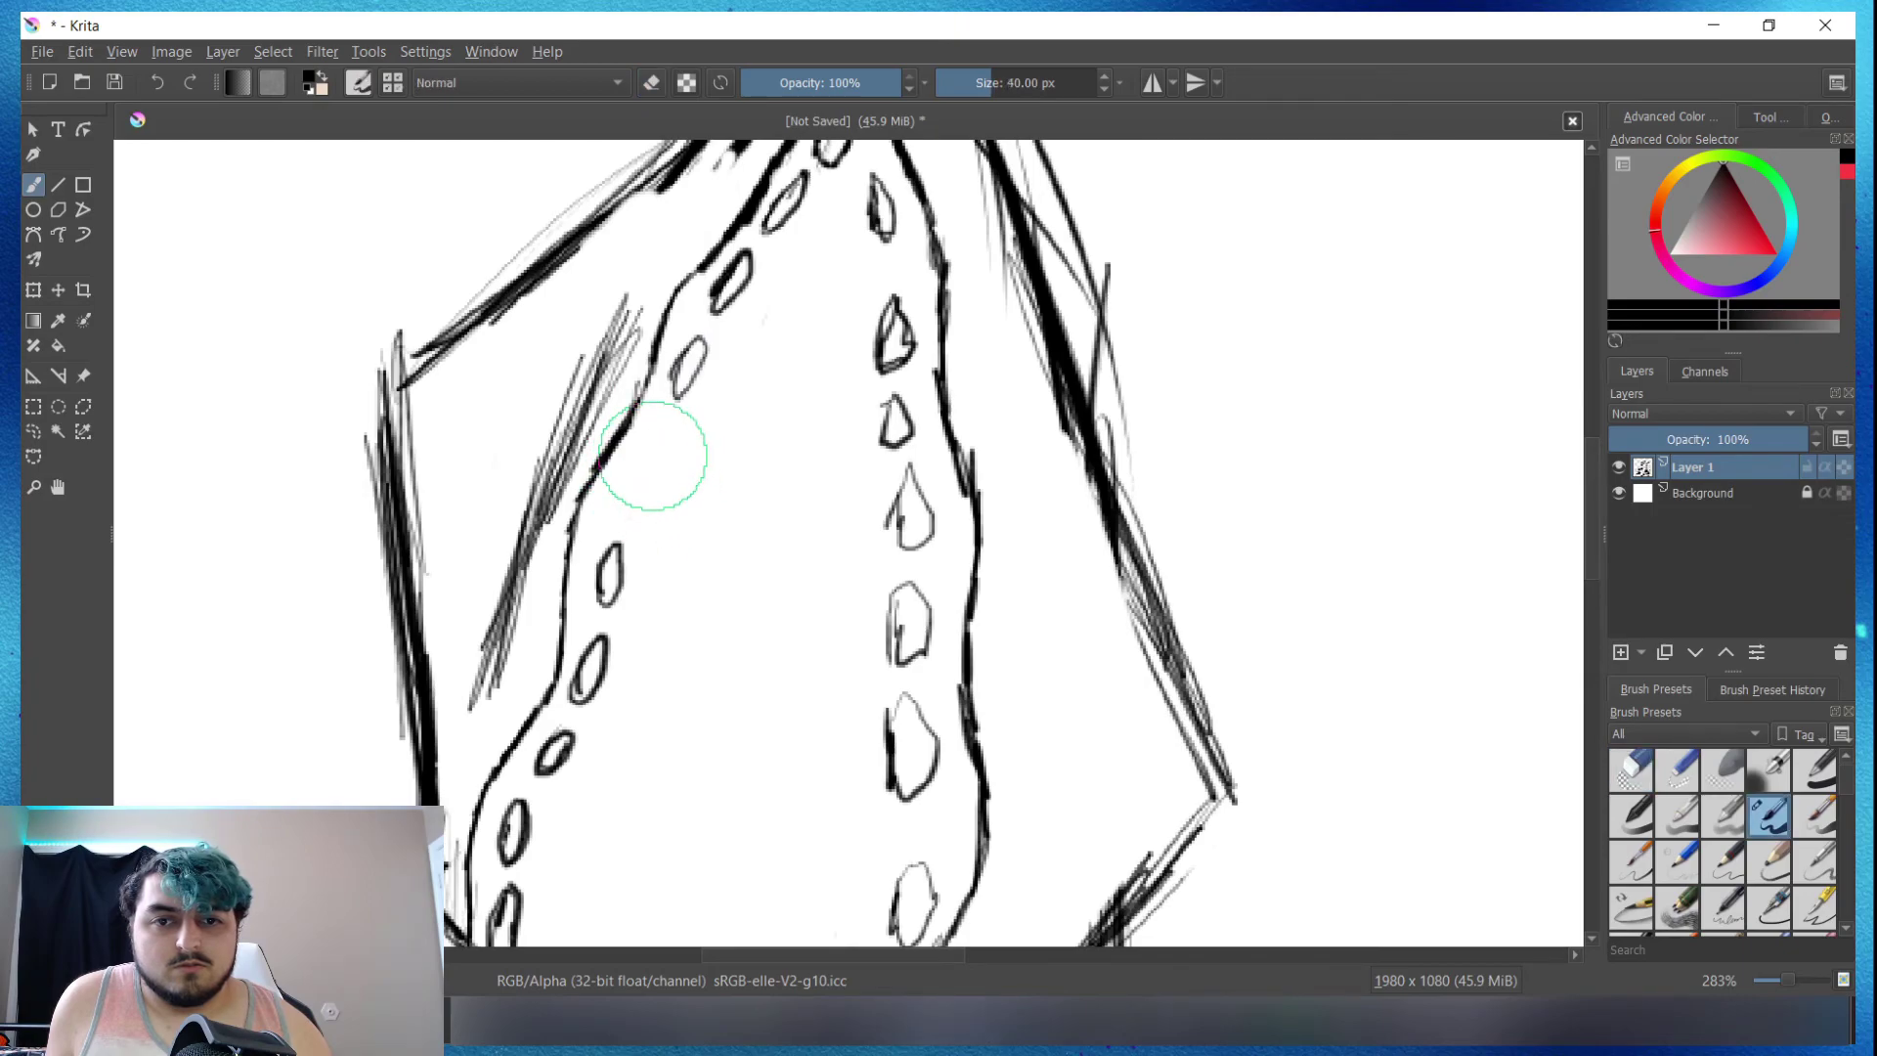
{"action": "left_click_drag", "start_coordinate": [653, 439], "coordinate": [638, 467]}
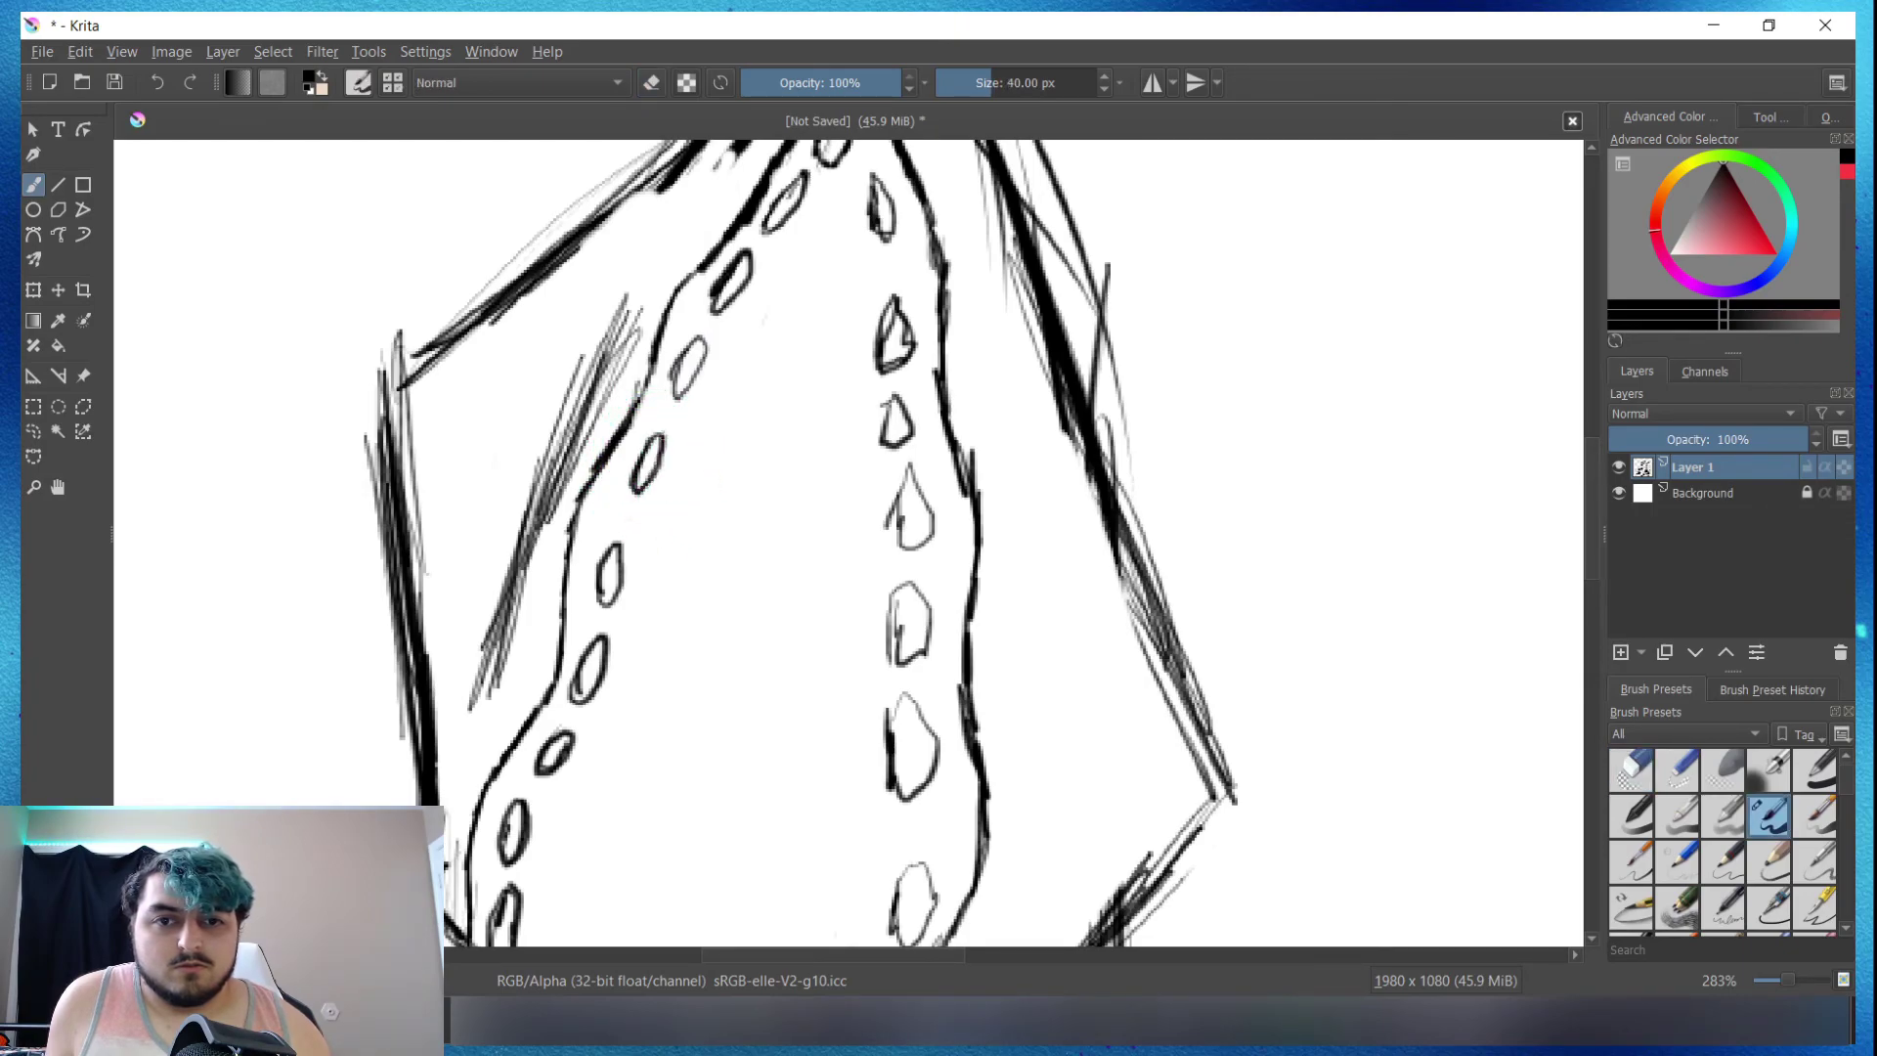
{"action": "key", "text": "/"}
{"action": "scroll", "coordinate": [648, 452], "scroll_direction": "down", "scroll_amount": 2}
{"action": "scroll", "coordinate": [683, 554], "scroll_direction": "down", "scroll_amount": 1}
{"action": "scroll", "coordinate": [725, 641], "scroll_direction": "down", "scroll_amount": 3}
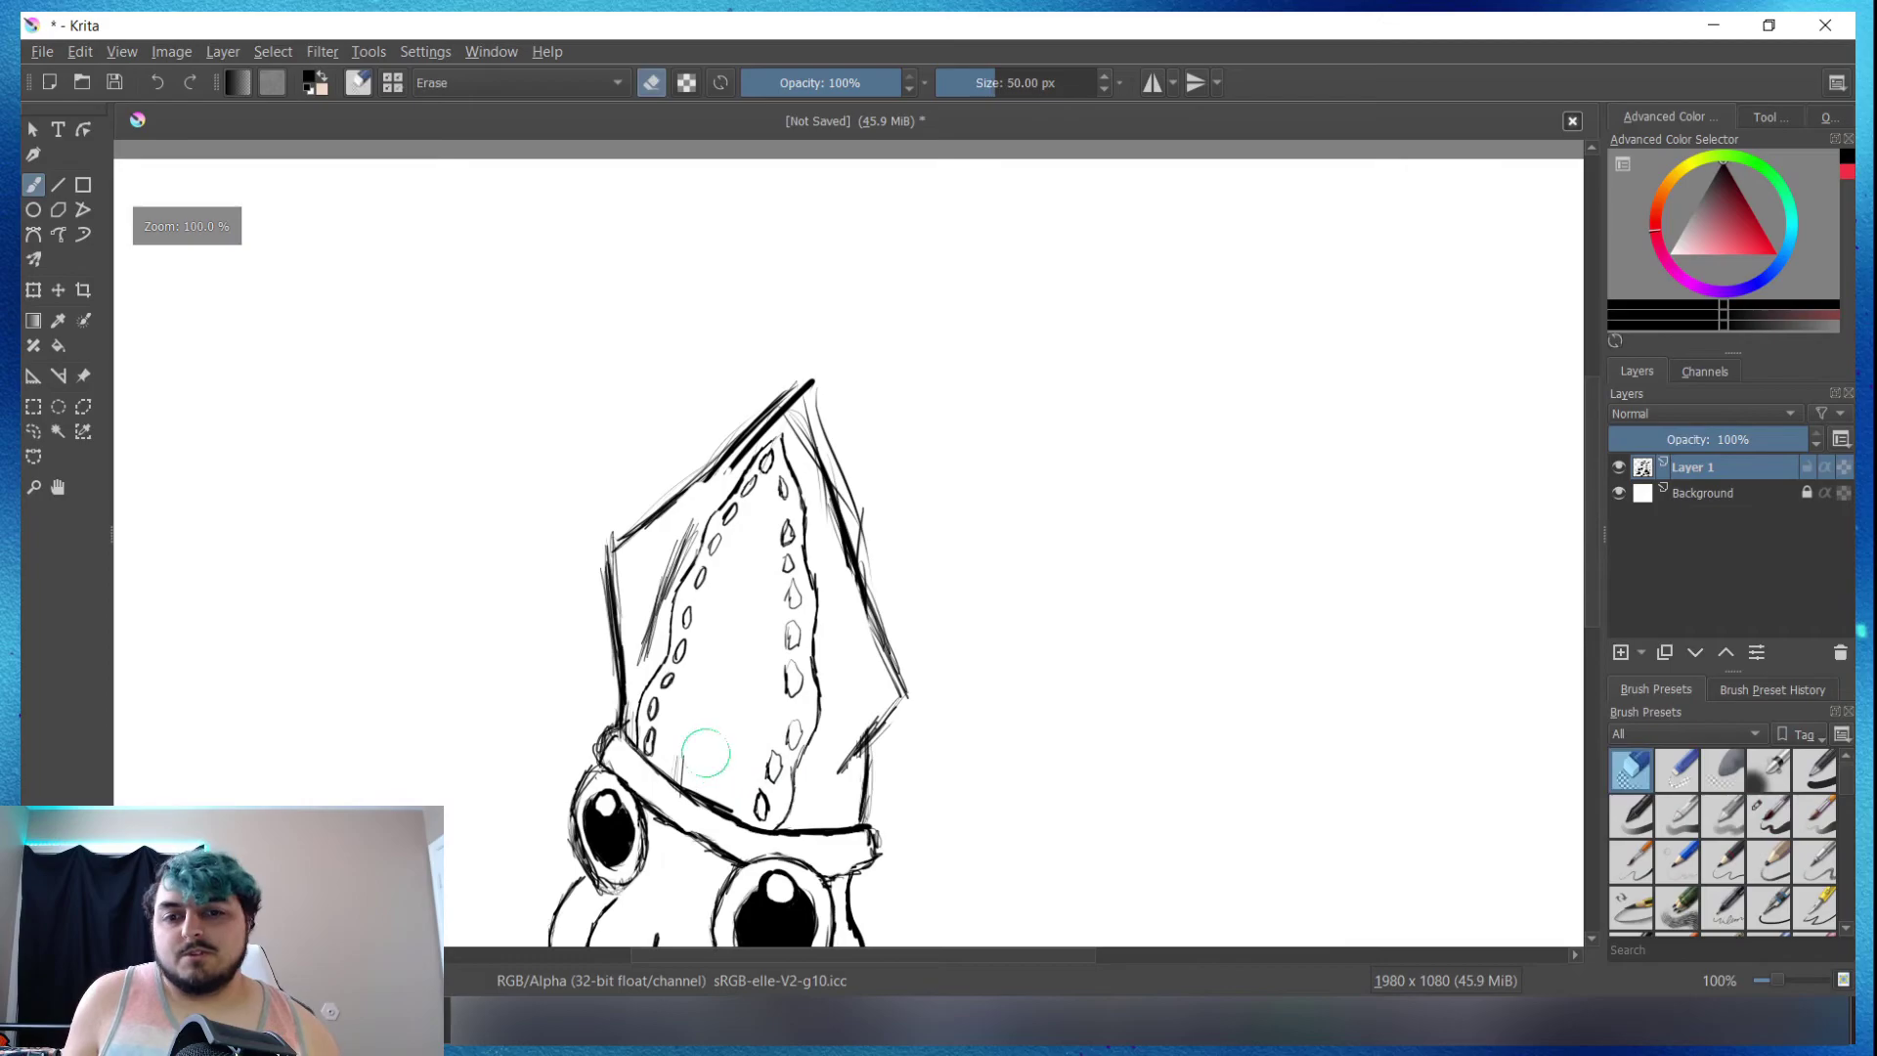
Step: Erase the stray mark by the goggle band and re-ink the hood's lower right edge
{"action": "left_click_drag", "start_coordinate": [706, 753], "coordinate": [686, 772]}
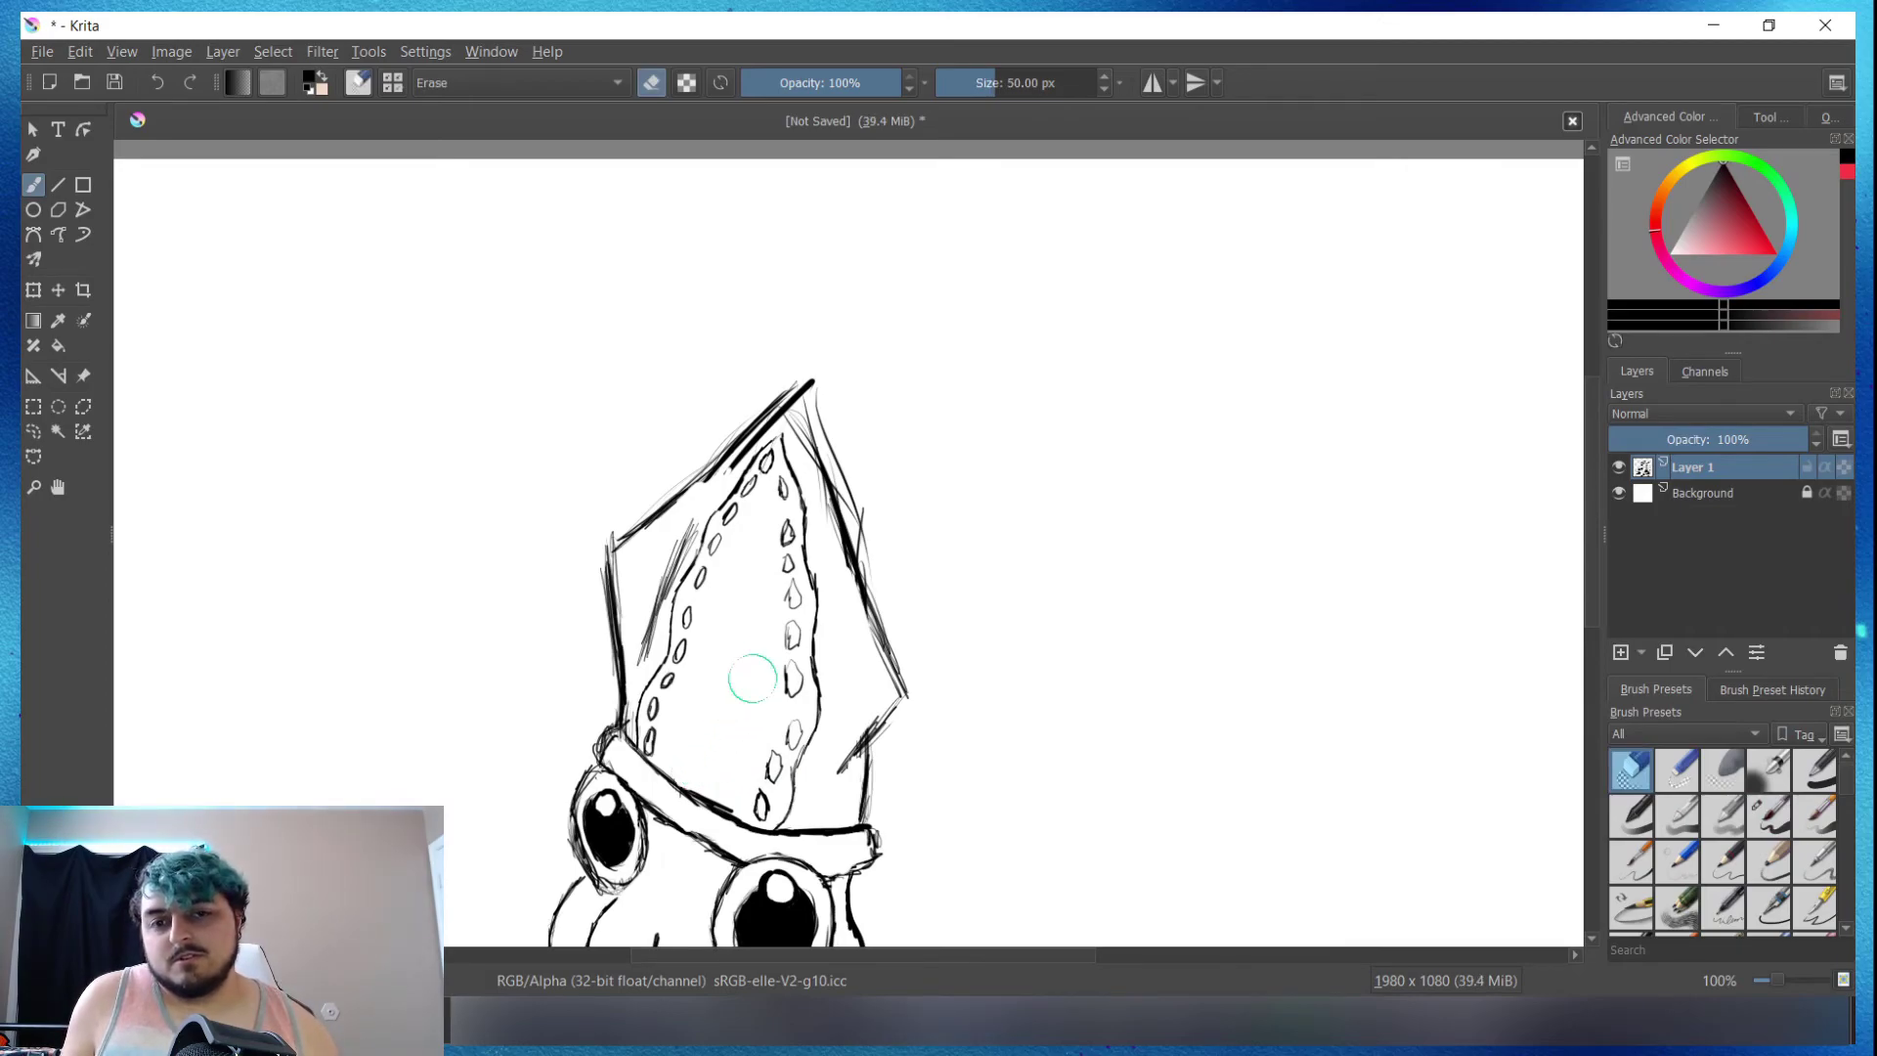
{"action": "scroll", "coordinate": [763, 664], "scroll_direction": "down", "scroll_amount": 1}
{"action": "scroll", "coordinate": [782, 630], "scroll_direction": "down", "scroll_amount": 3}
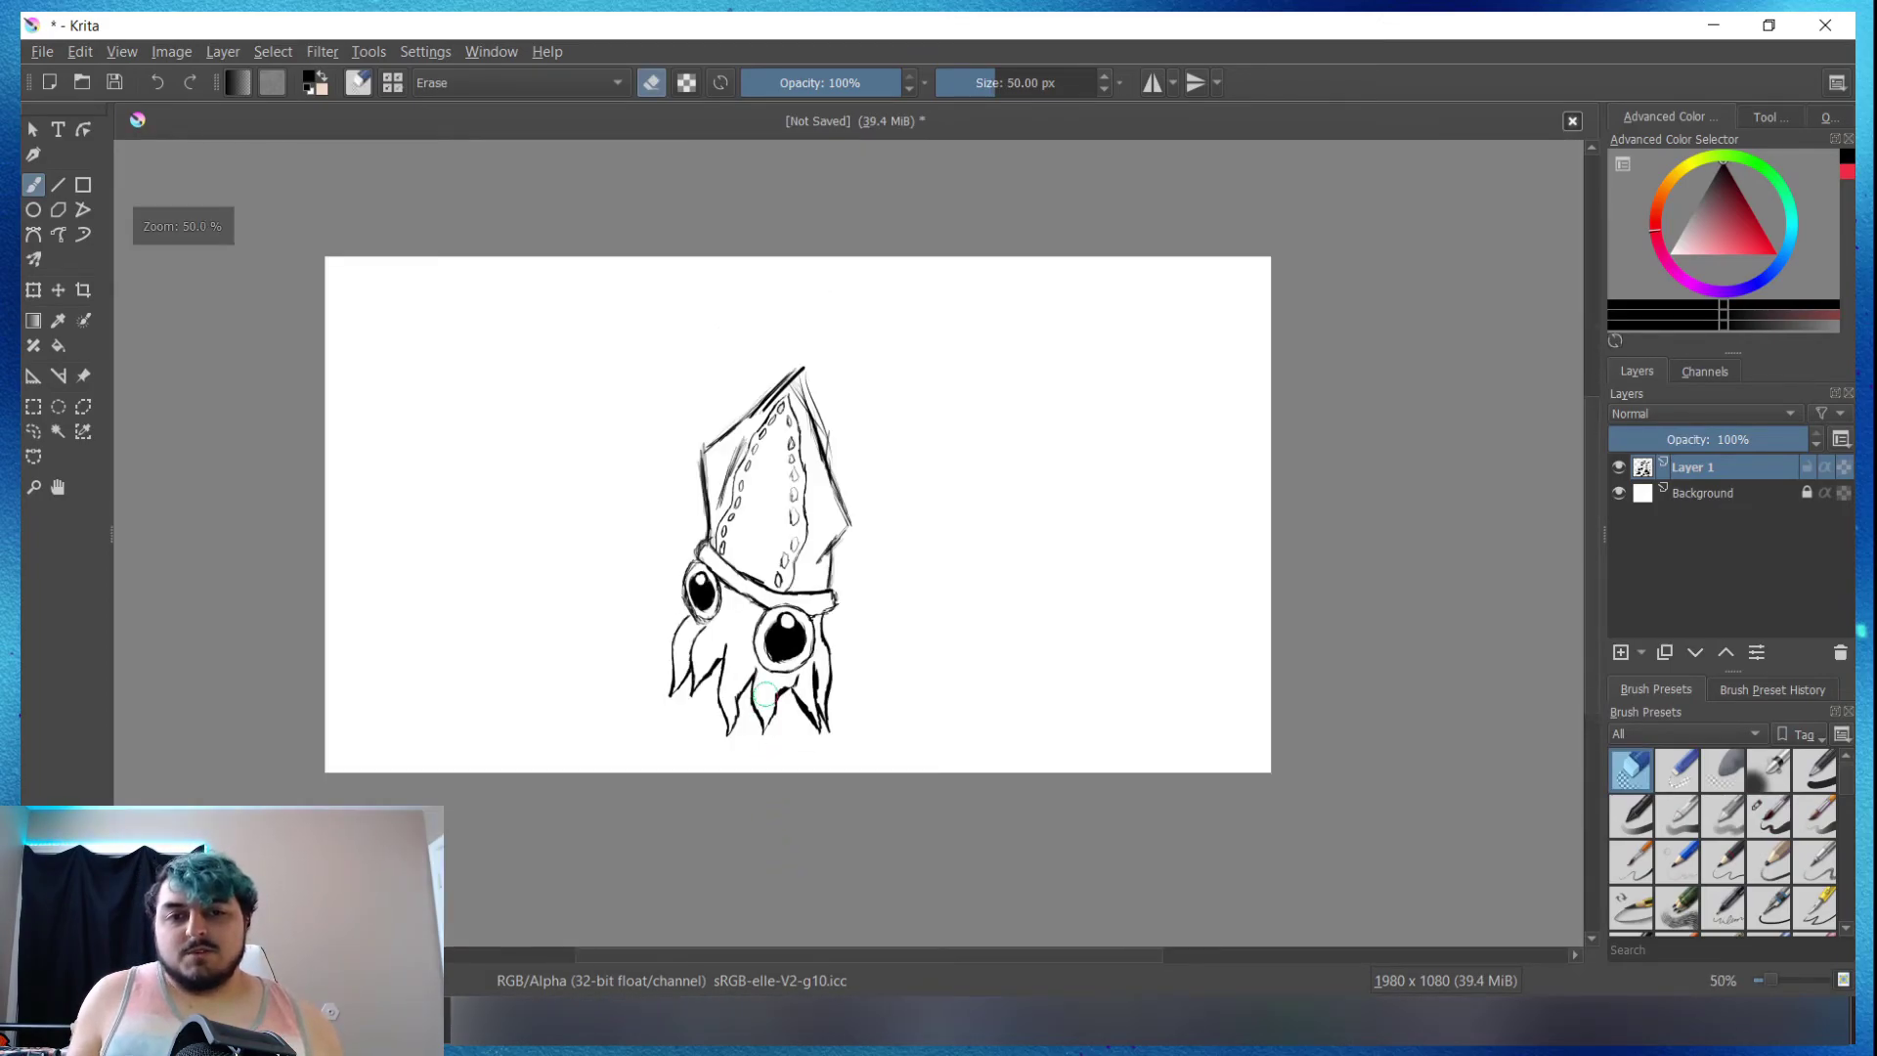
{"action": "scroll", "coordinate": [780, 632], "scroll_direction": "up", "scroll_amount": 1}
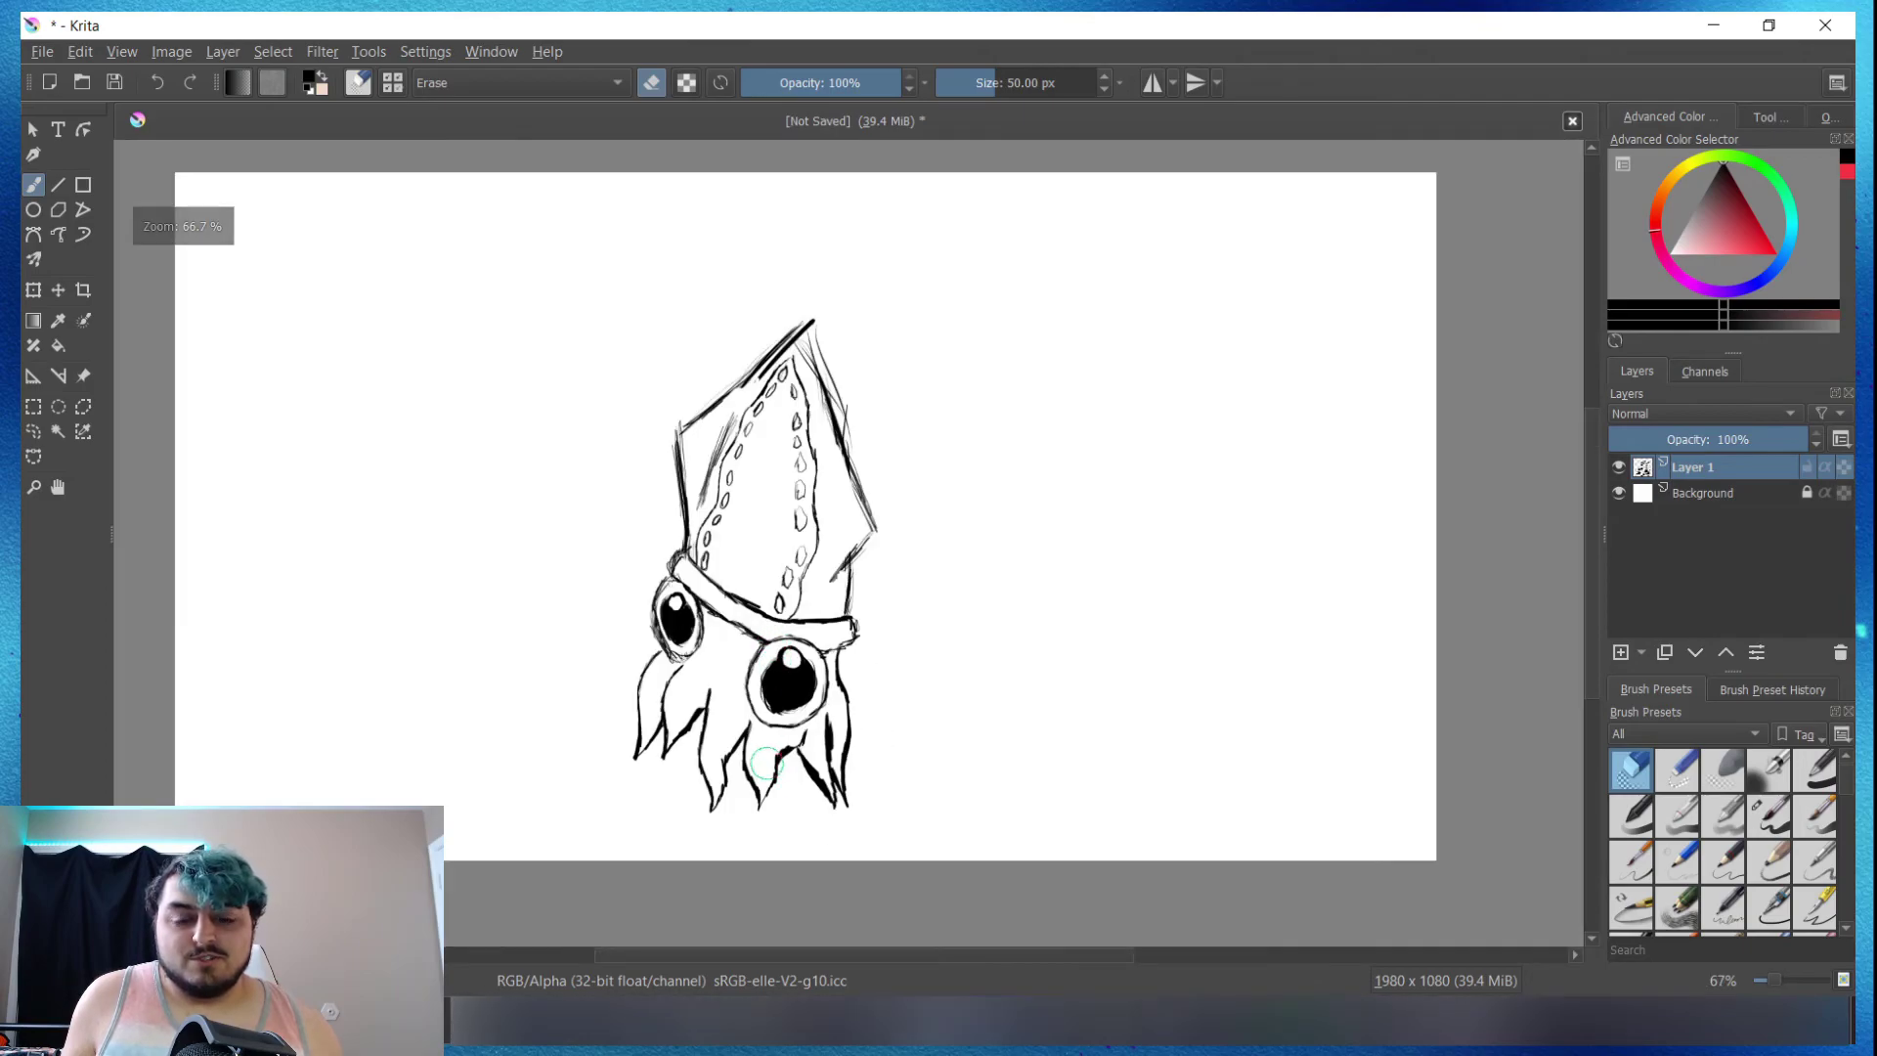
{"action": "scroll", "coordinate": [766, 748], "scroll_direction": "up", "scroll_amount": 1}
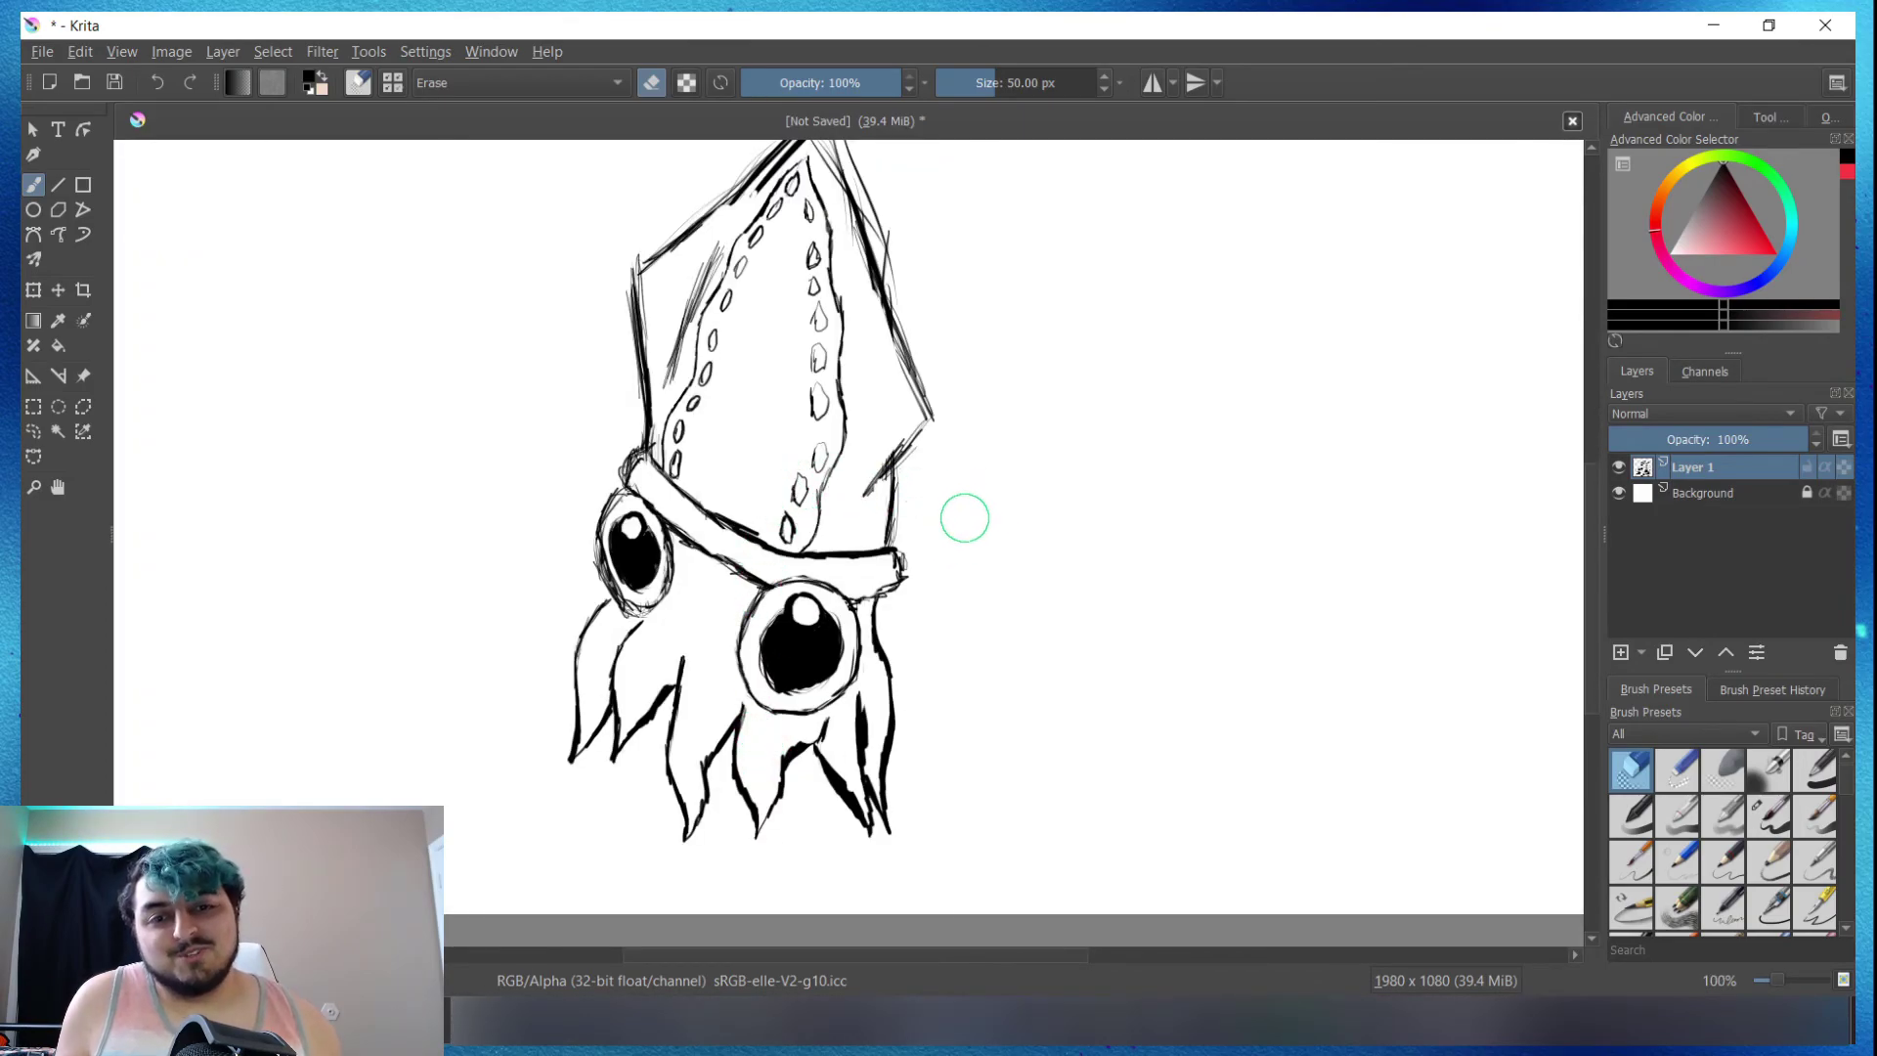
{"action": "key", "text": "slash"}
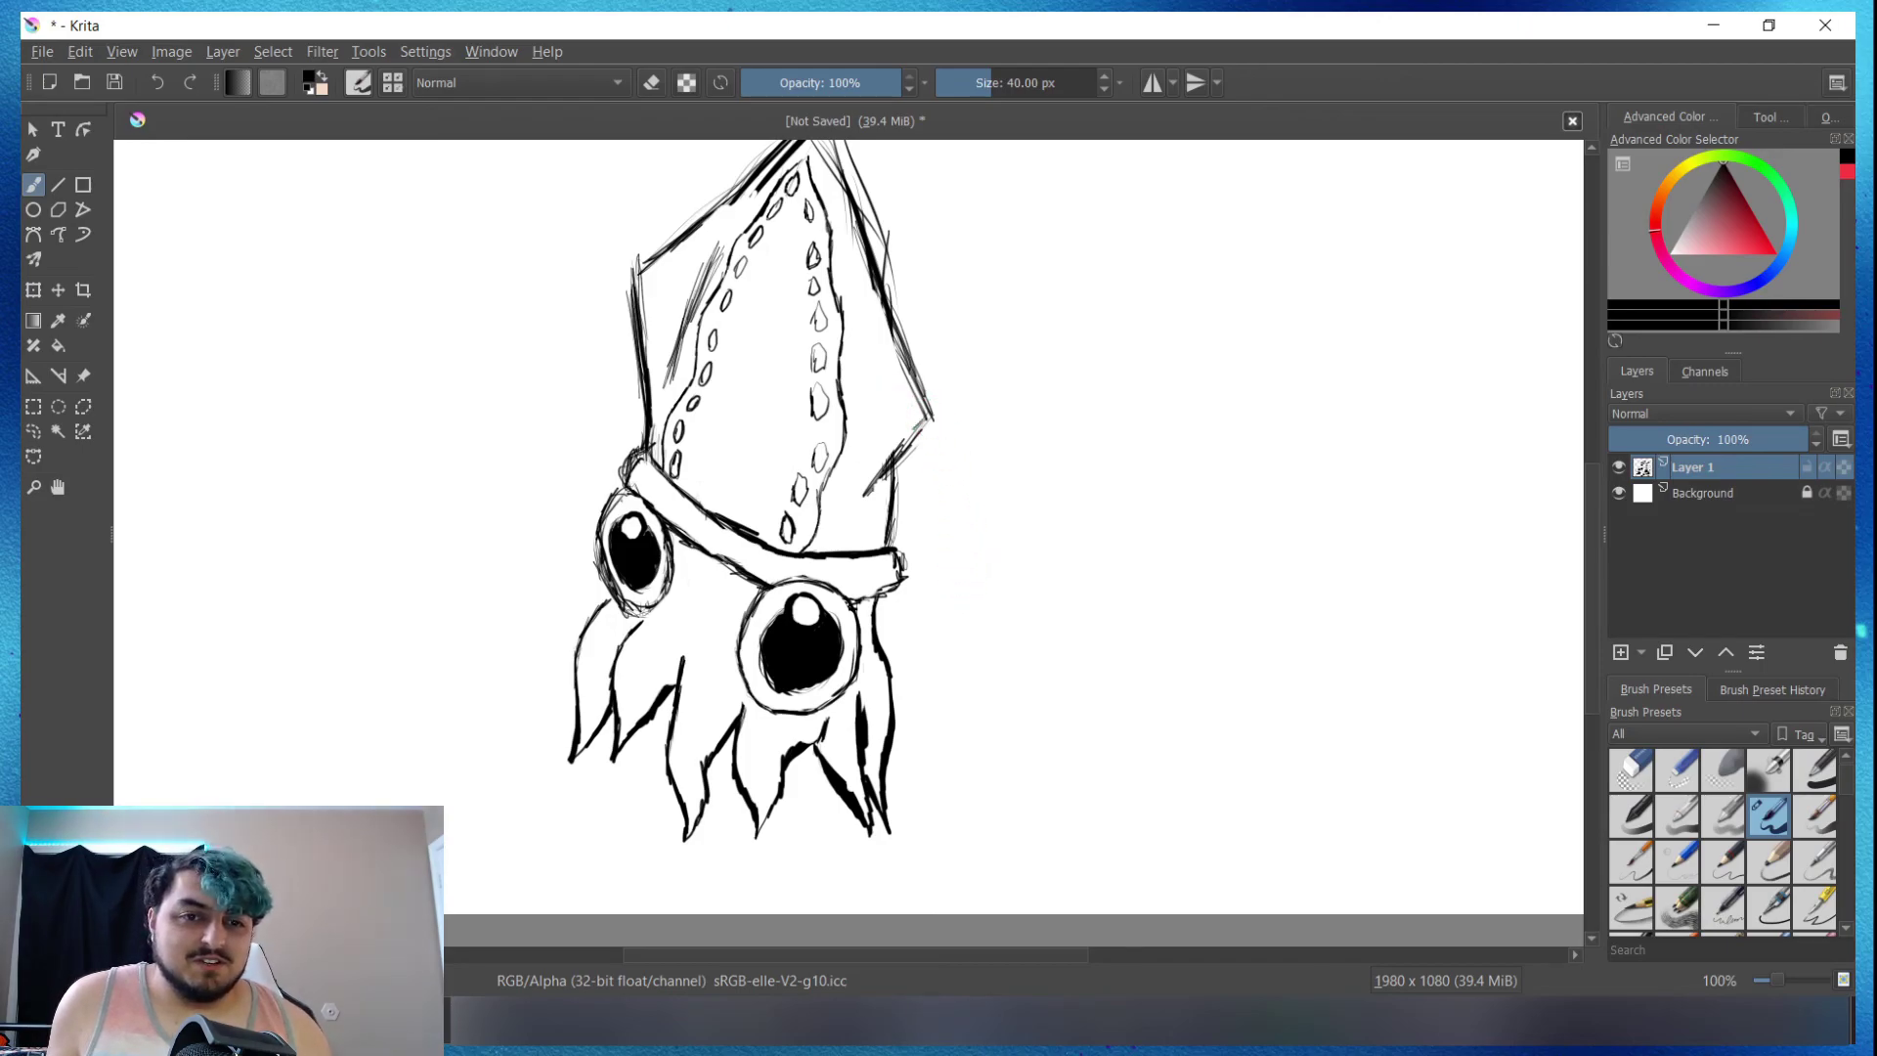
{"action": "left_click_drag", "start_coordinate": [933, 418], "coordinate": [896, 465]}
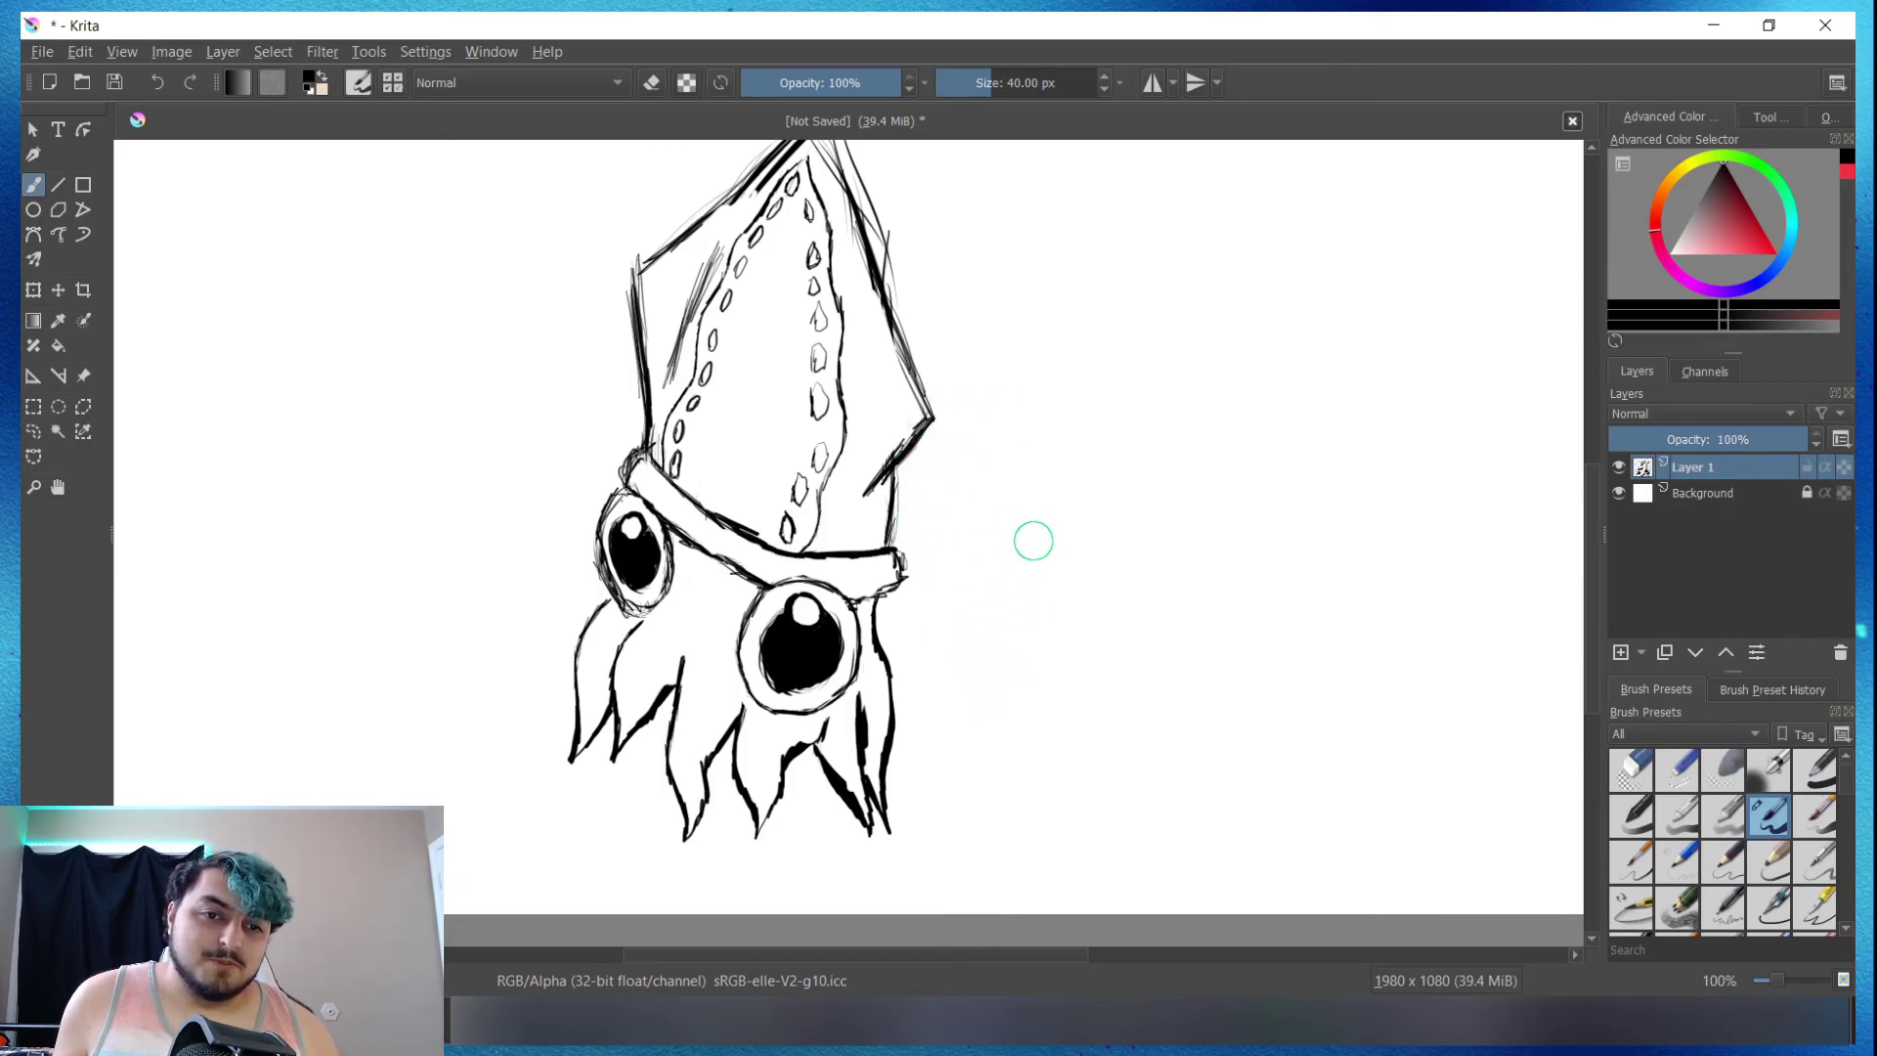
Step: Write 'RB' right of the squid, sweep a long underline flourish, and add '20' below
{"action": "mouse_move", "coordinate": [1035, 457]}
{"action": "left_mouse_down"}
{"action": "mouse_move", "coordinate": [999, 661]}
{"action": "mouse_move", "coordinate": [1026, 528]}
{"action": "mouse_move", "coordinate": [1090, 576]}
{"action": "mouse_move", "coordinate": [1061, 684]}
{"action": "left_mouse_up"}
{"action": "mouse_move", "coordinate": [1100, 535]}
{"action": "left_mouse_down"}
{"action": "mouse_move", "coordinate": [1104, 579]}
{"action": "mouse_move", "coordinate": [1051, 653]}
{"action": "mouse_move", "coordinate": [1085, 587]}
{"action": "left_mouse_up"}
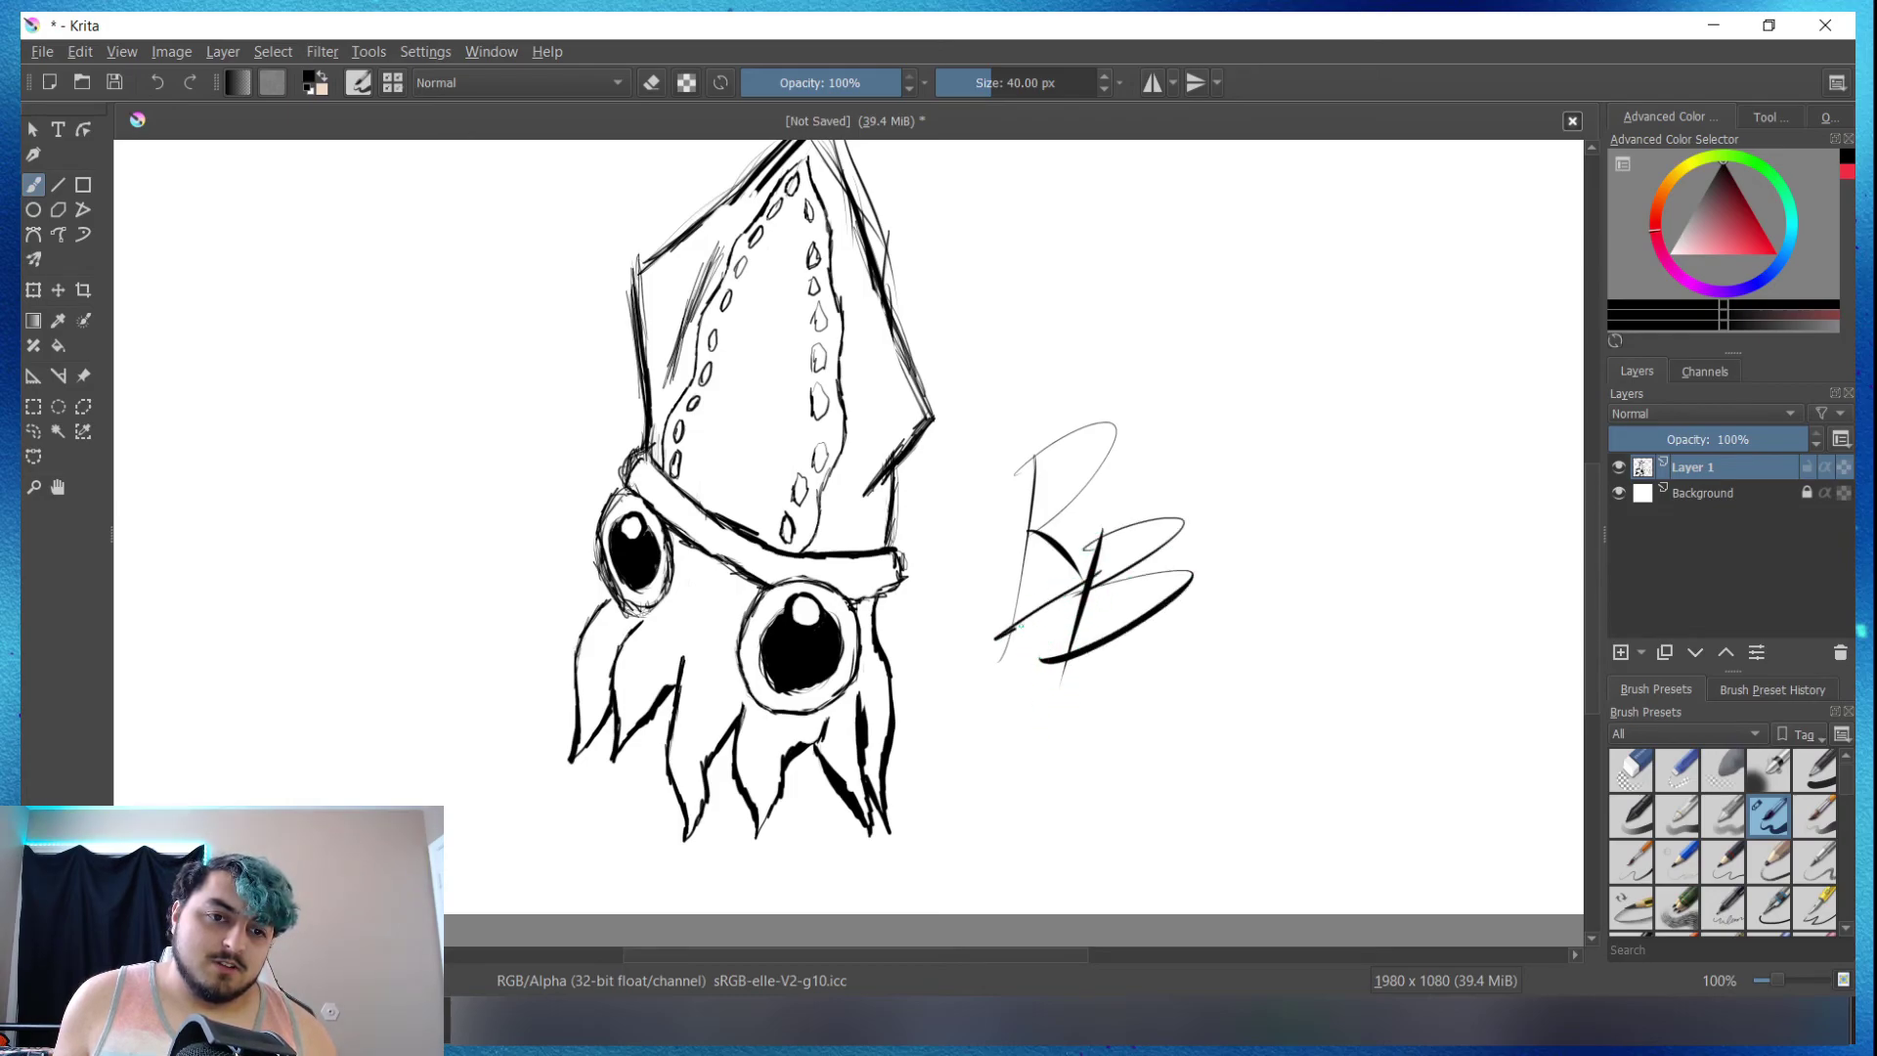
{"action": "left_click_drag", "start_coordinate": [955, 696], "coordinate": [1281, 565]}
{"action": "left_click_drag", "start_coordinate": [1095, 670], "coordinate": [1408, 584]}
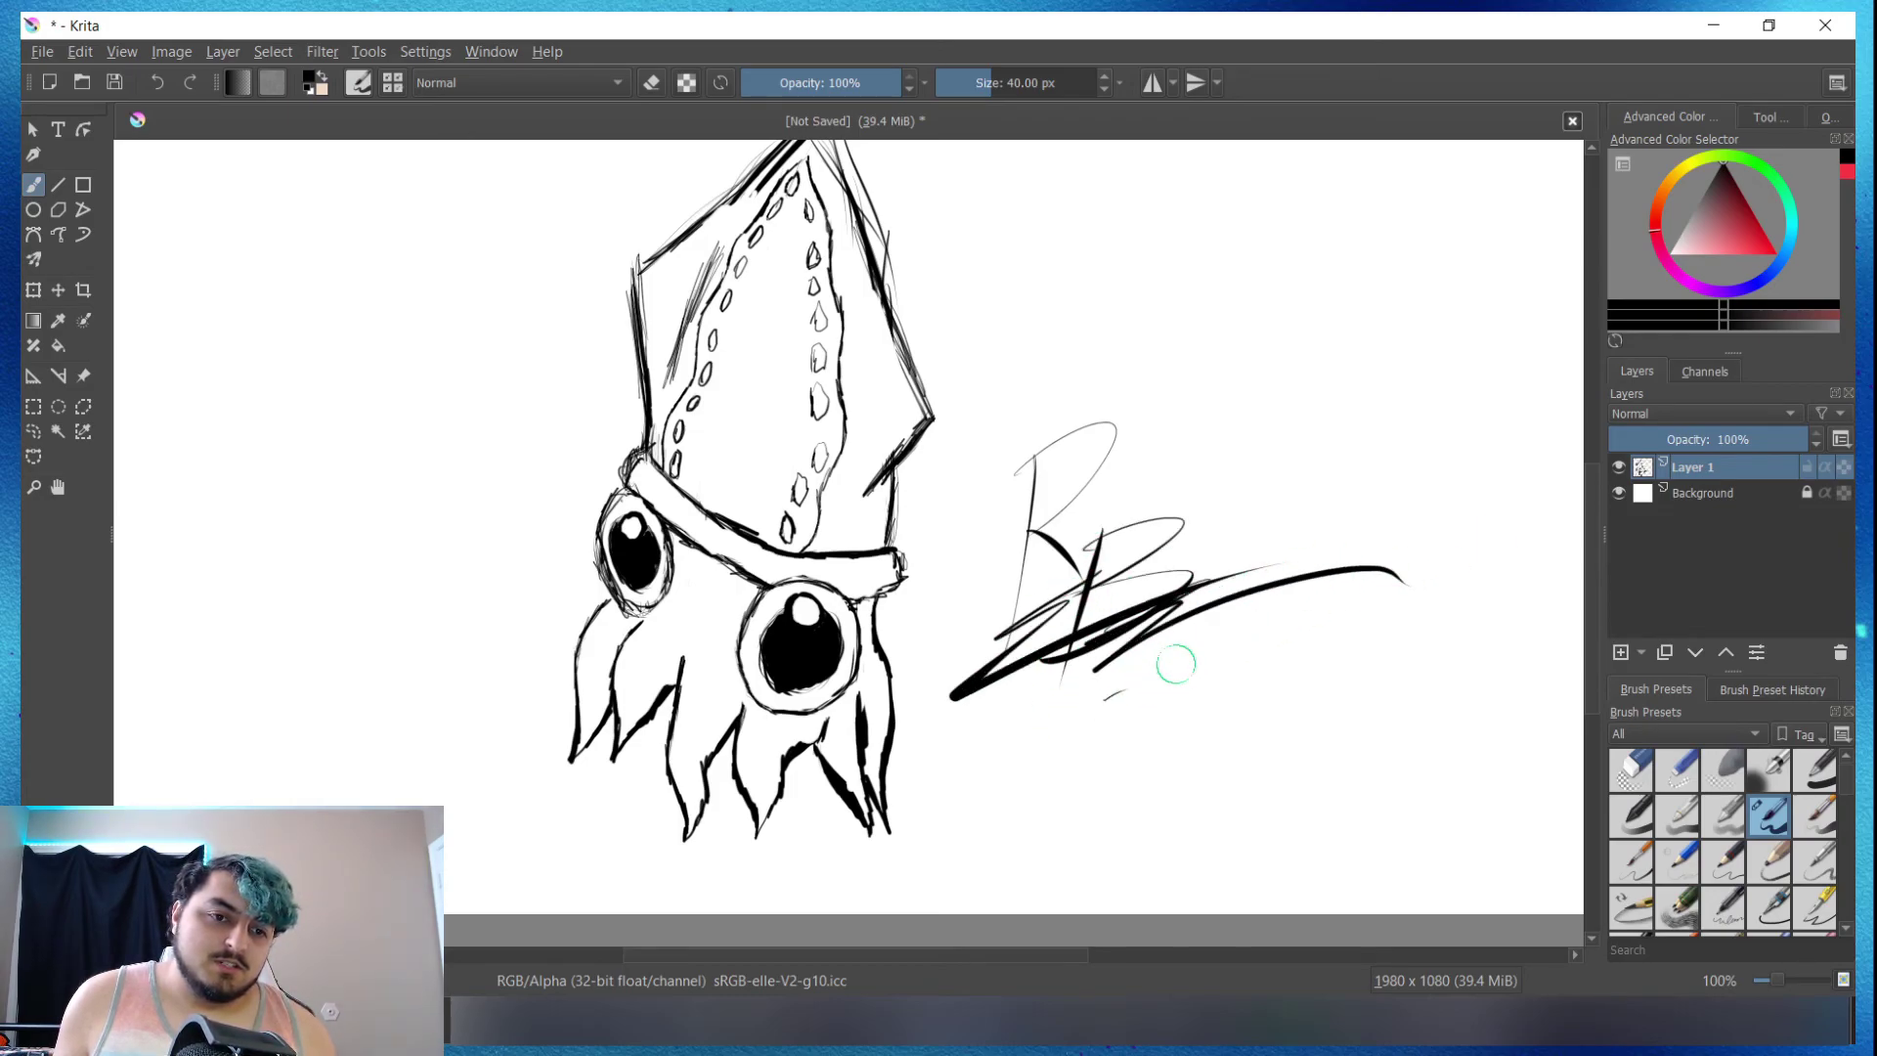
{"action": "mouse_move", "coordinate": [1190, 657]}
{"action": "left_mouse_down"}
{"action": "mouse_move", "coordinate": [1144, 711]}
{"action": "mouse_move", "coordinate": [1222, 648]}
{"action": "mouse_move", "coordinate": [1241, 676]}
{"action": "left_mouse_up"}
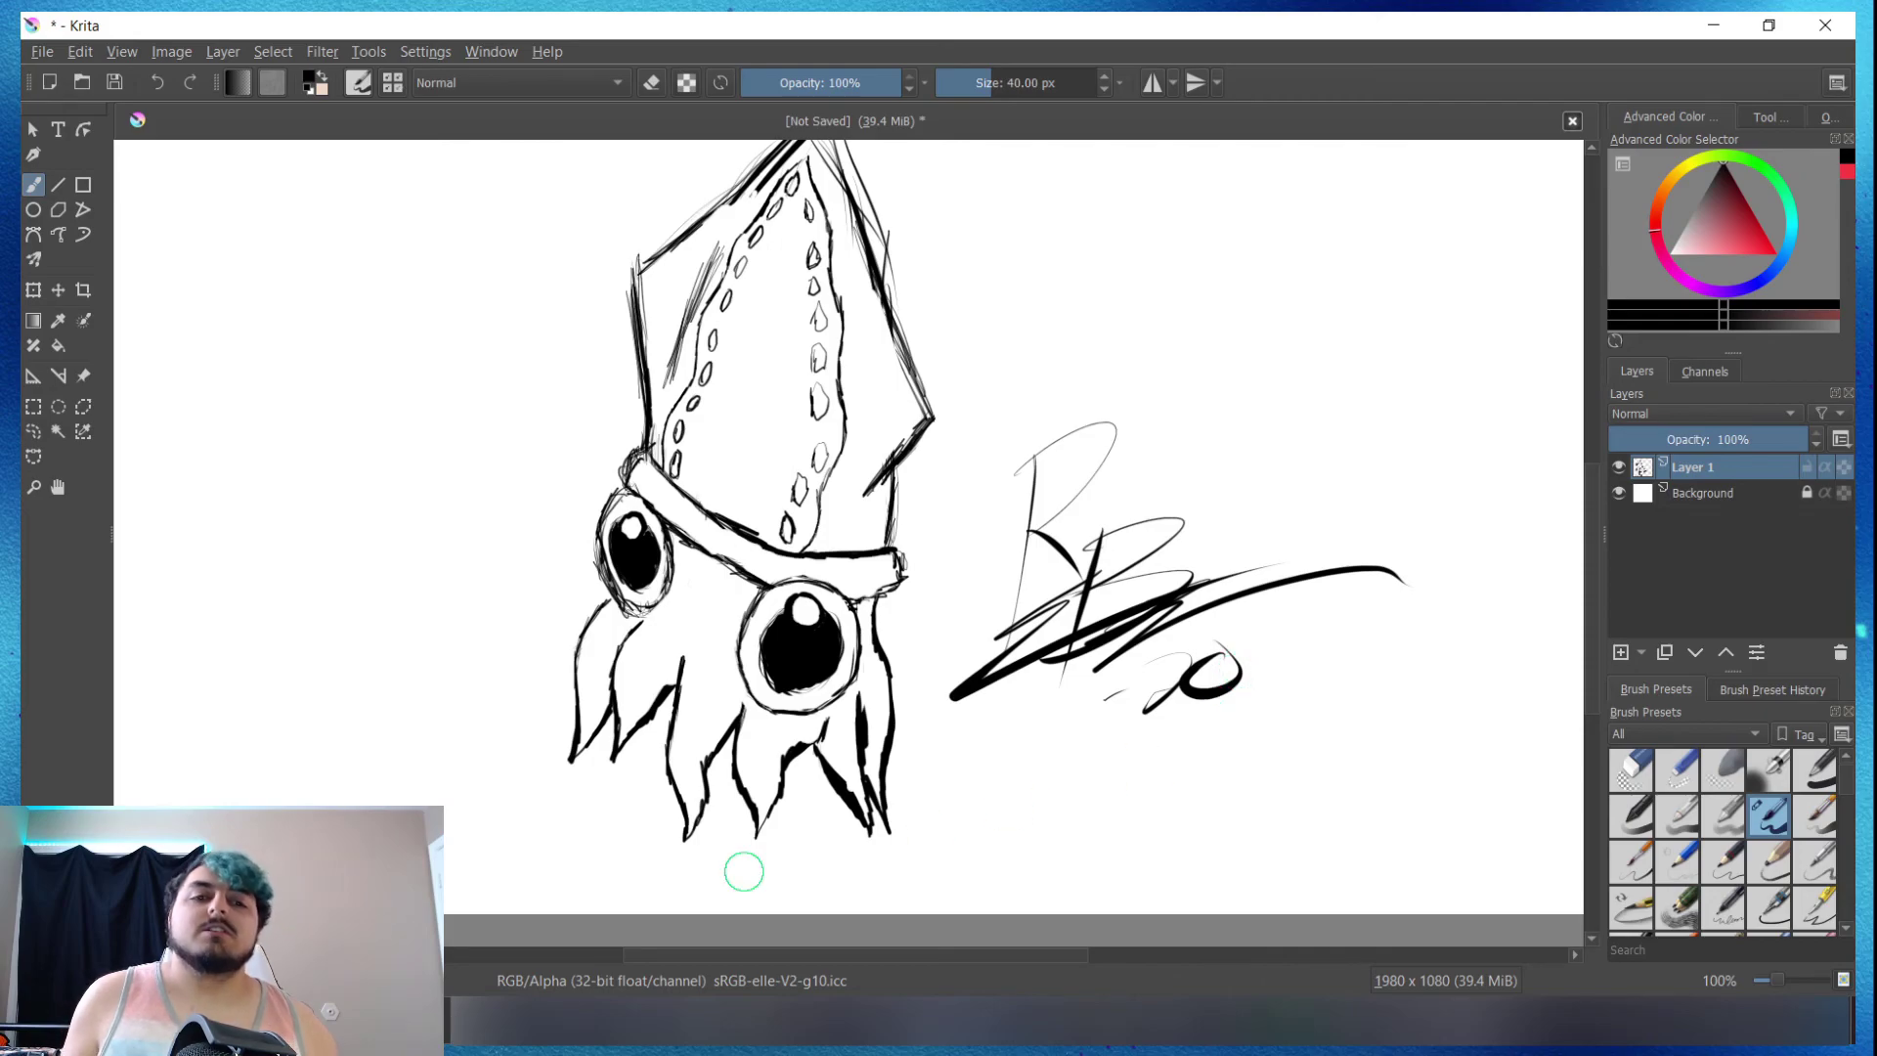